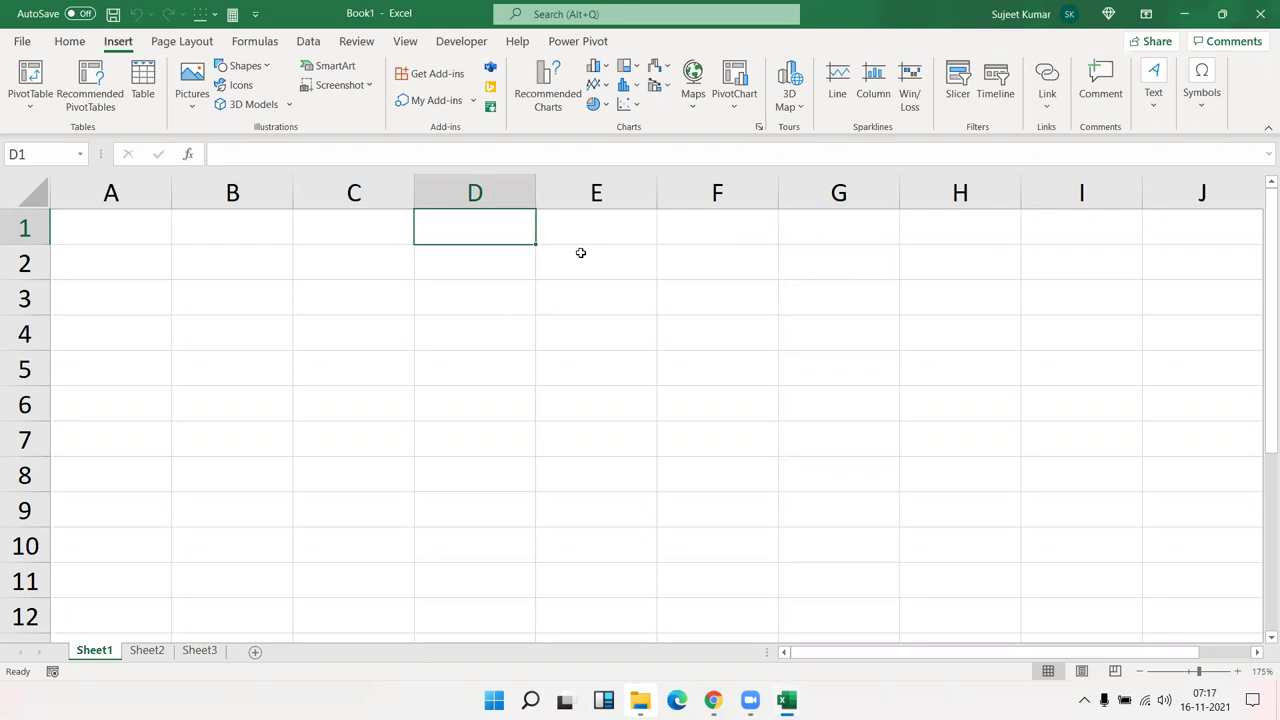
Step: Enter 52 in B2 and 65 in C2
{"action": "left_click", "coordinate": [401, 250]}
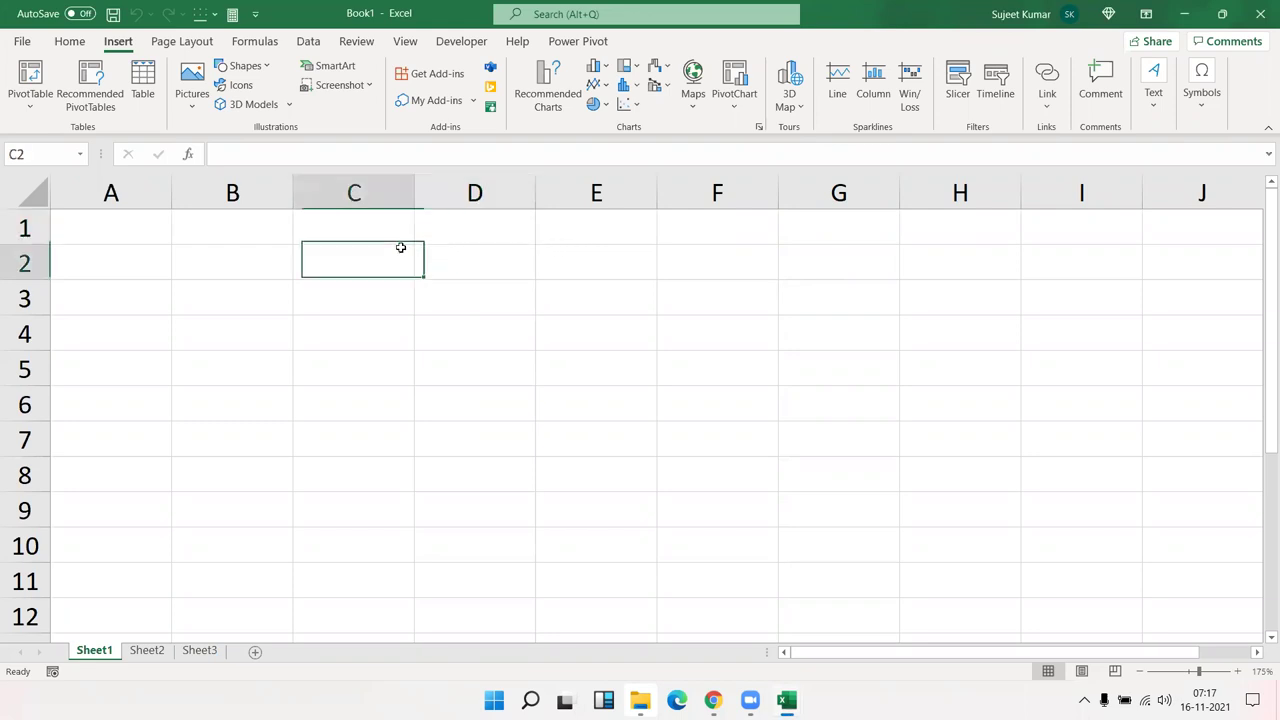
{"action": "left_click", "coordinate": [253, 254]}
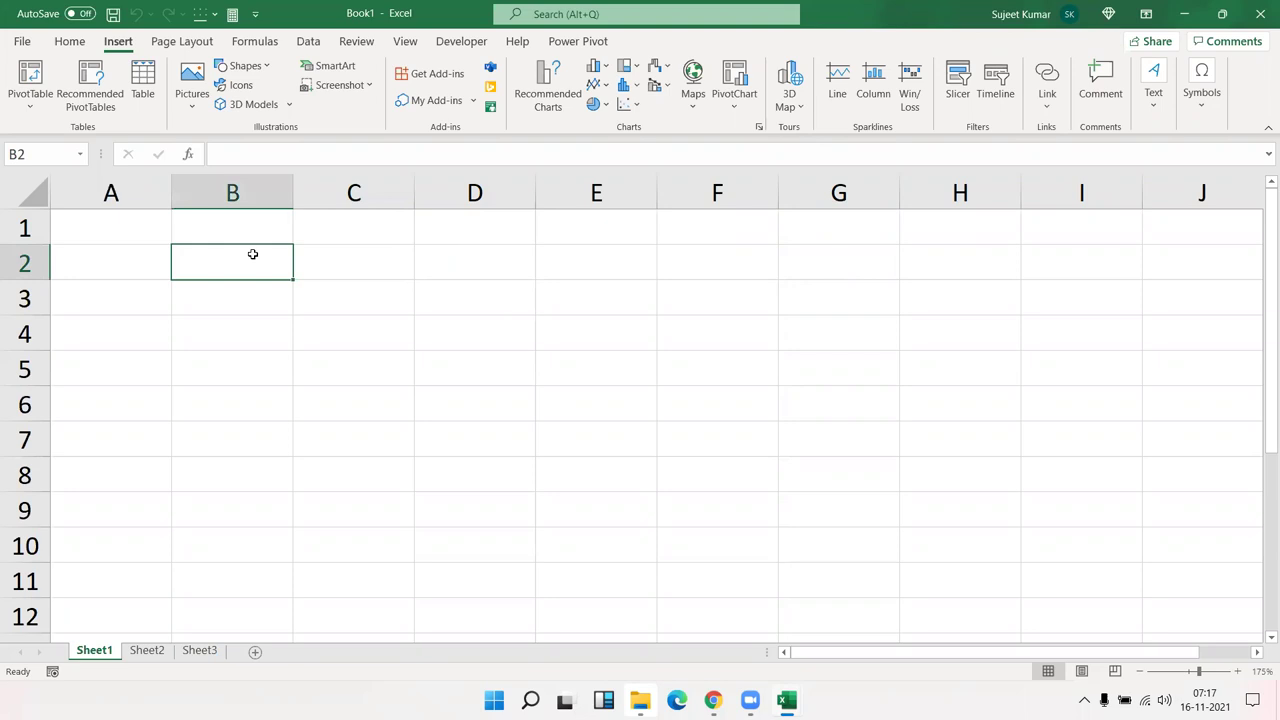
{"action": "type", "text": "52"}
{"action": "key", "text": "Tab"}
{"action": "type", "text": "65"}
{"action": "key", "text": "Tab"}
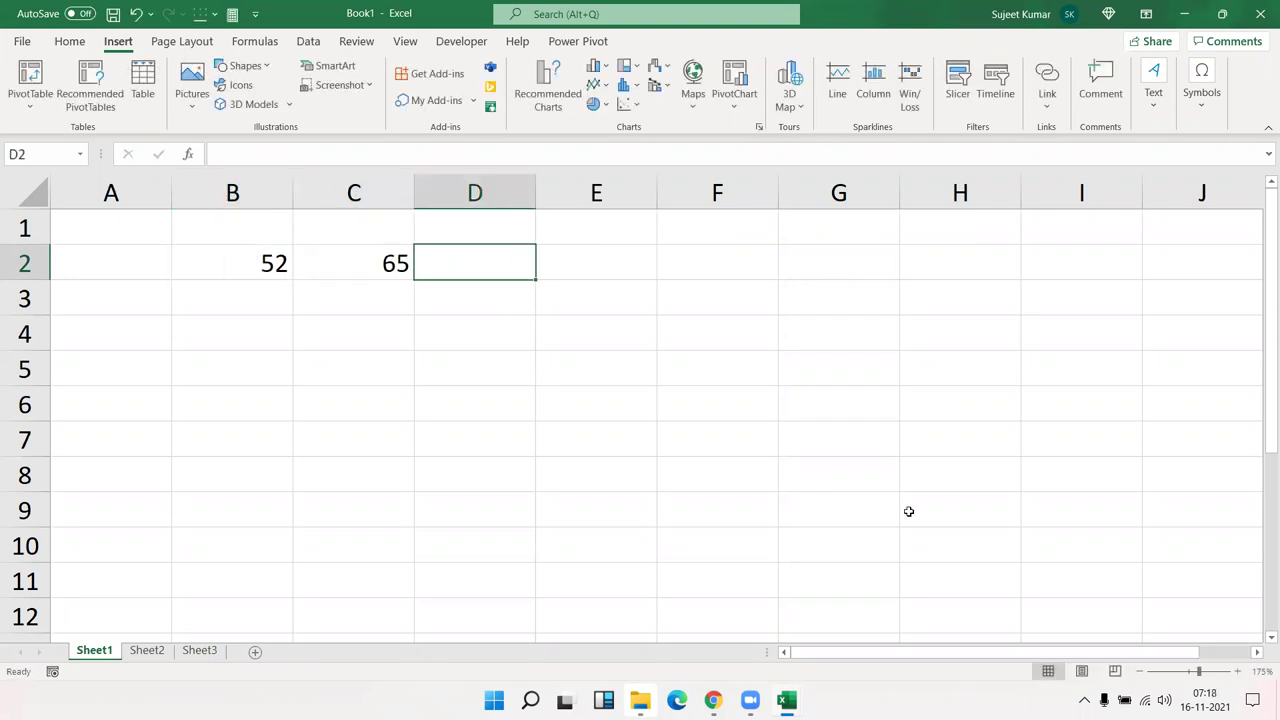
Step: Total B2:C2 in D2 with =SUM(B2:C2), giving 117
{"action": "type", "text": "=sum"}
{"action": "key", "text": "Tab"}
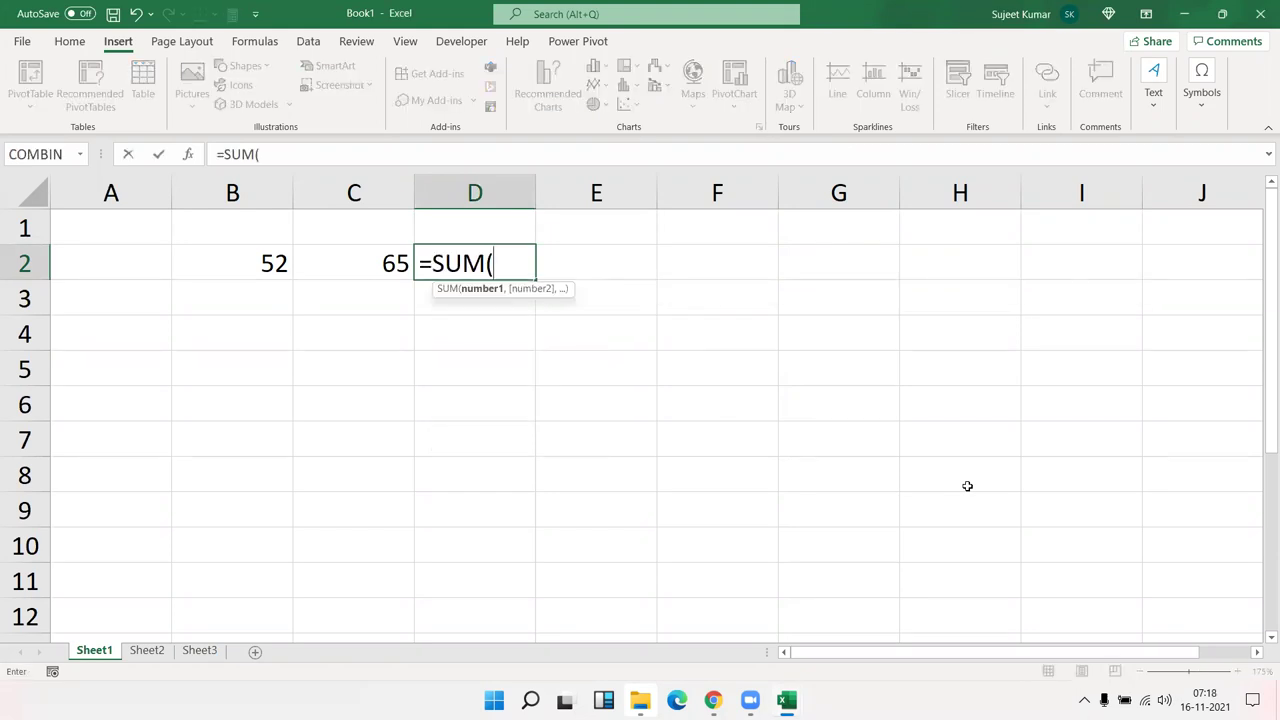
{"action": "key", "text": "Left"}
{"action": "key", "text": "shift+Left"}
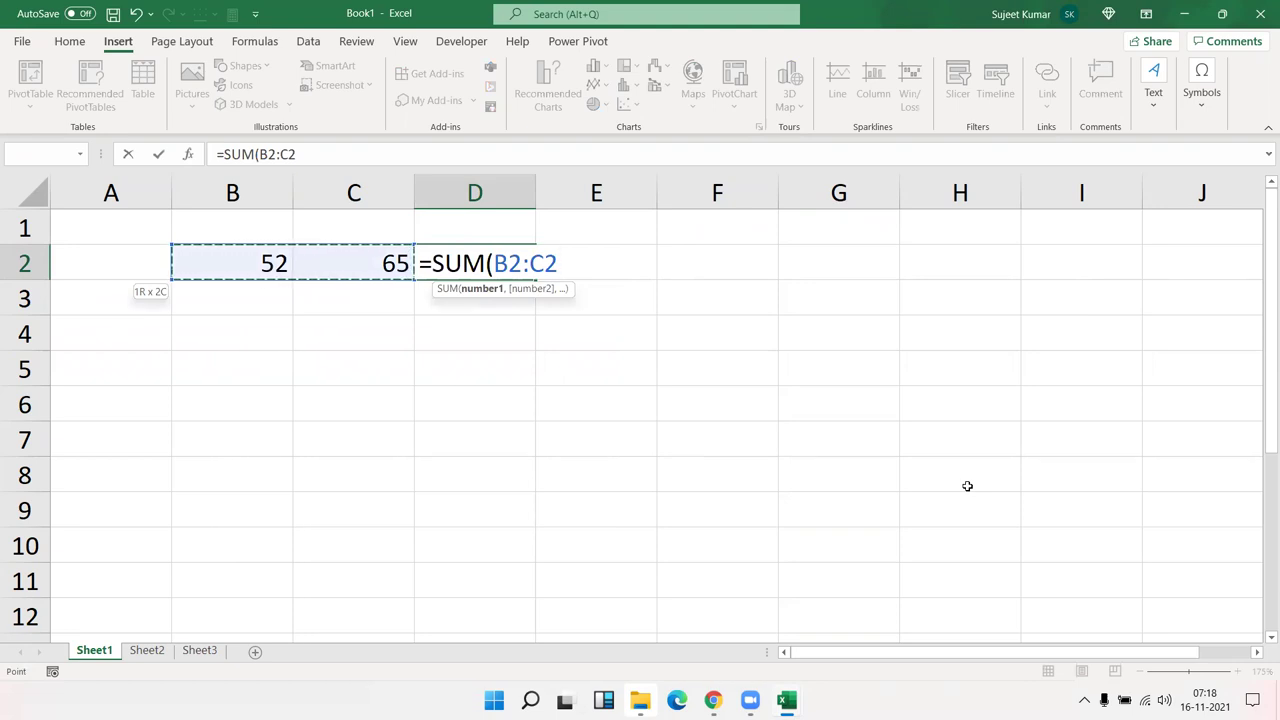
{"action": "type", "text": ")"}
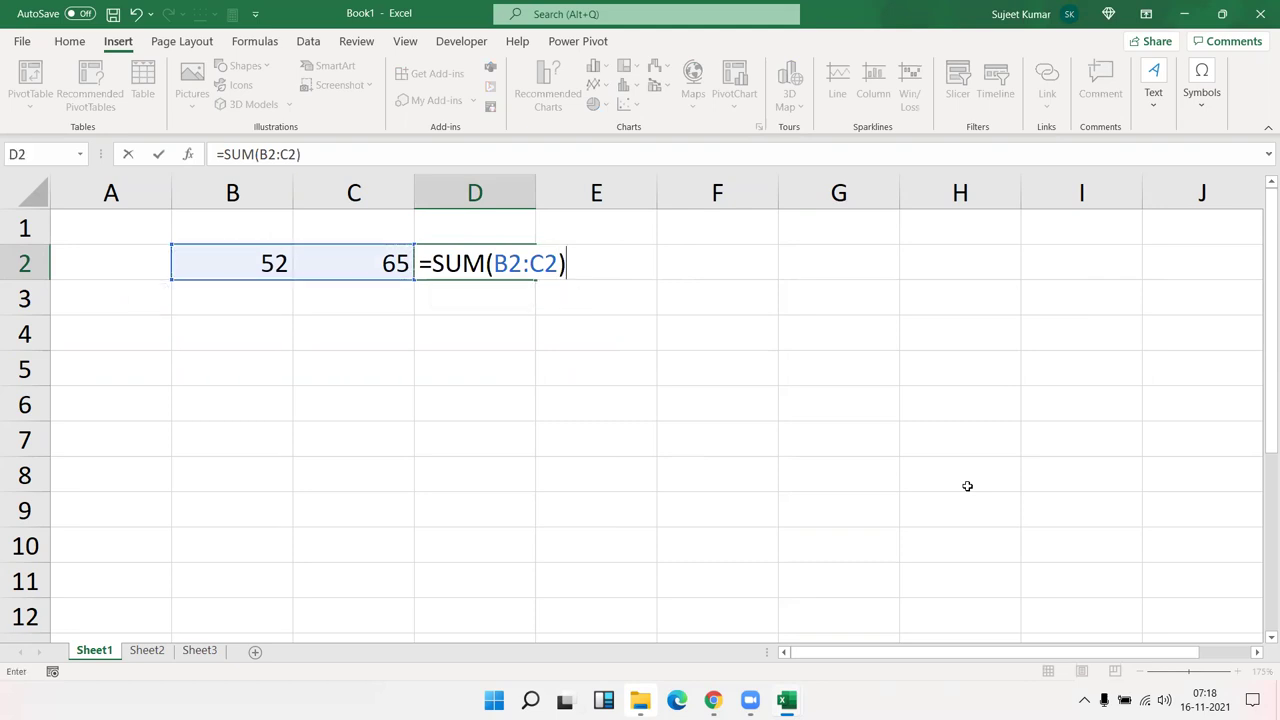
{"action": "key", "text": "Return"}
{"action": "key", "text": "Up"}
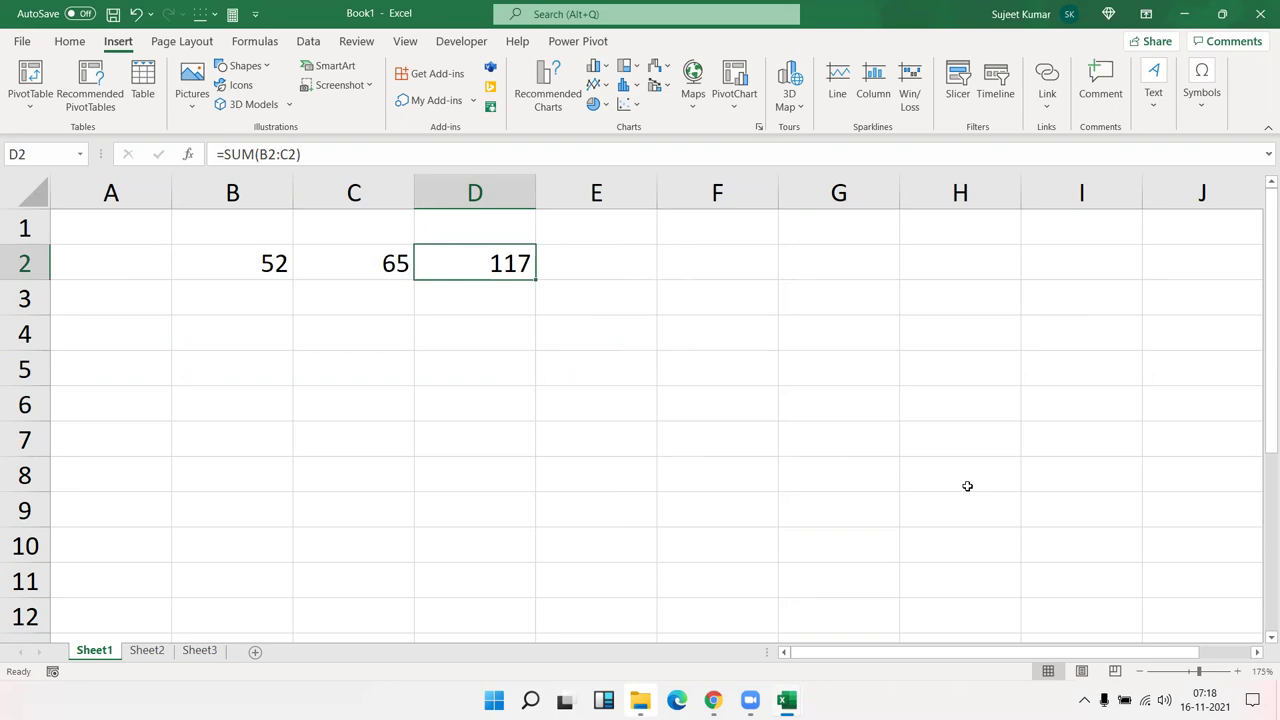
Step: Enter =B2+C2 in D3 so it also shows 117, matching D2's SUM
{"action": "left_click_drag", "start_coordinate": [510, 244], "coordinate": [511, 243]}
{"action": "left_click", "coordinate": [463, 298]}
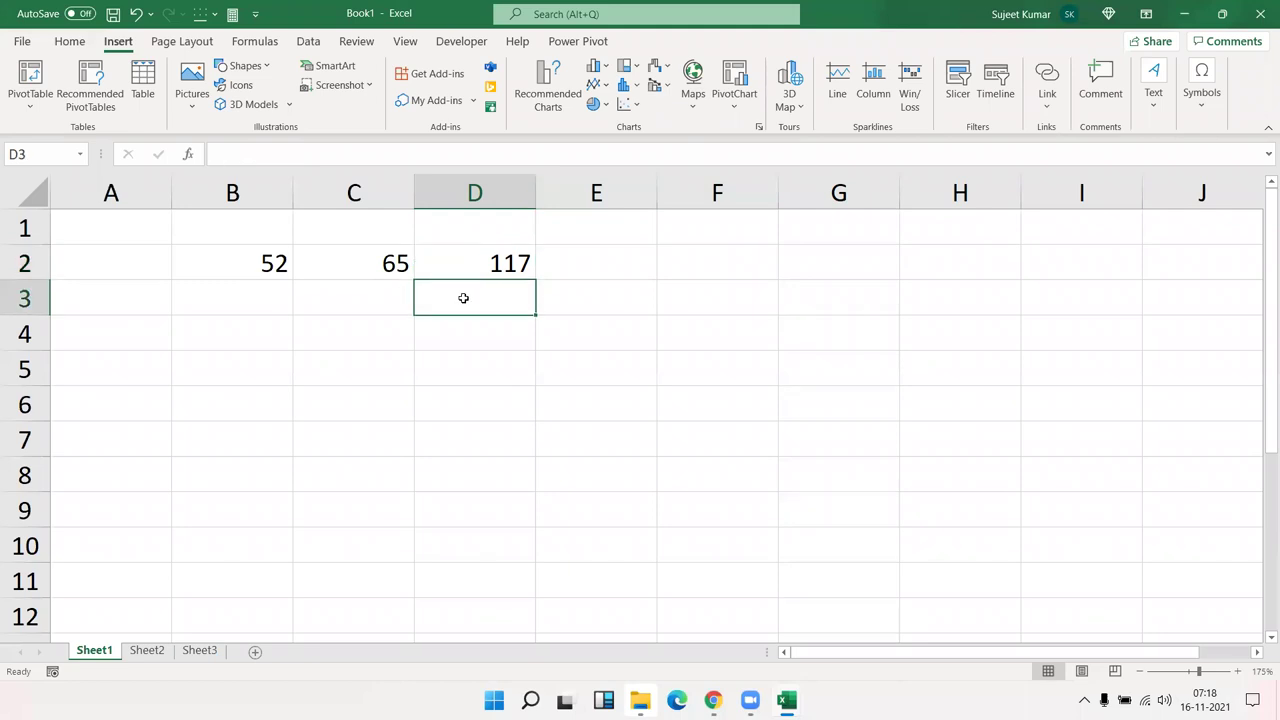
{"action": "type", "text": "="}
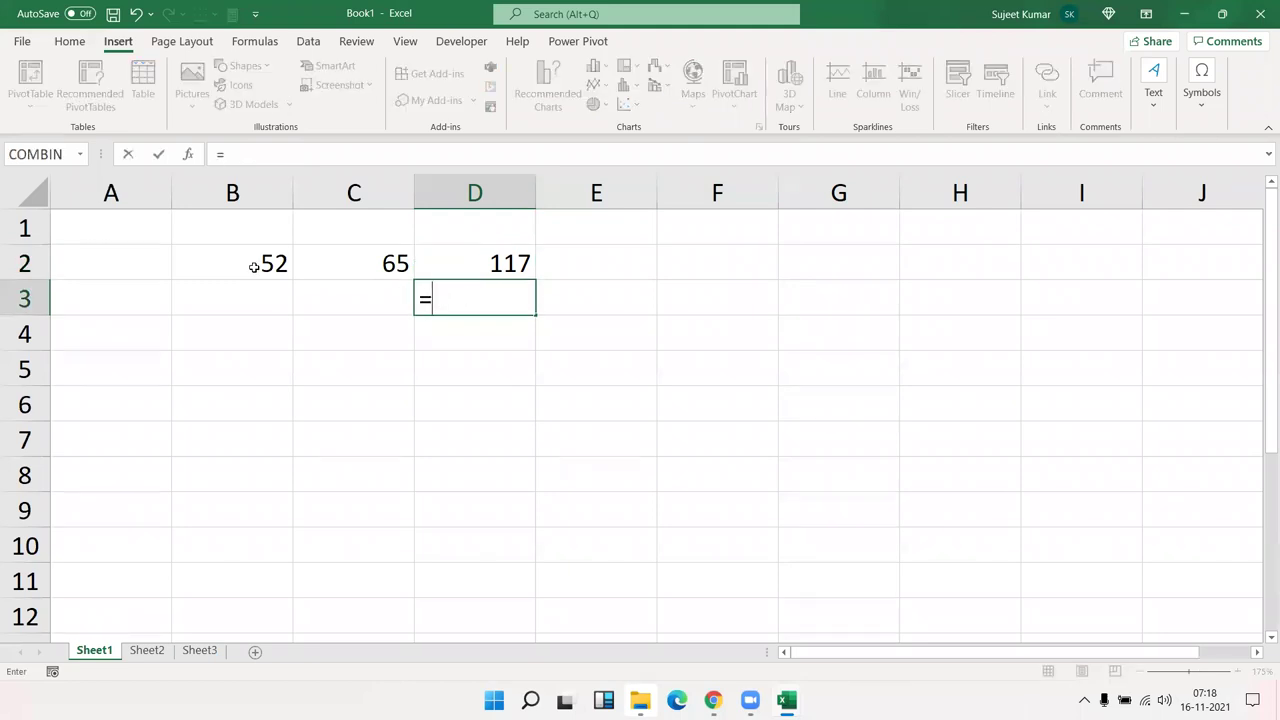
{"action": "left_click", "coordinate": [254, 266]}
{"action": "type", "text": "+"}
{"action": "left_click", "coordinate": [334, 266]}
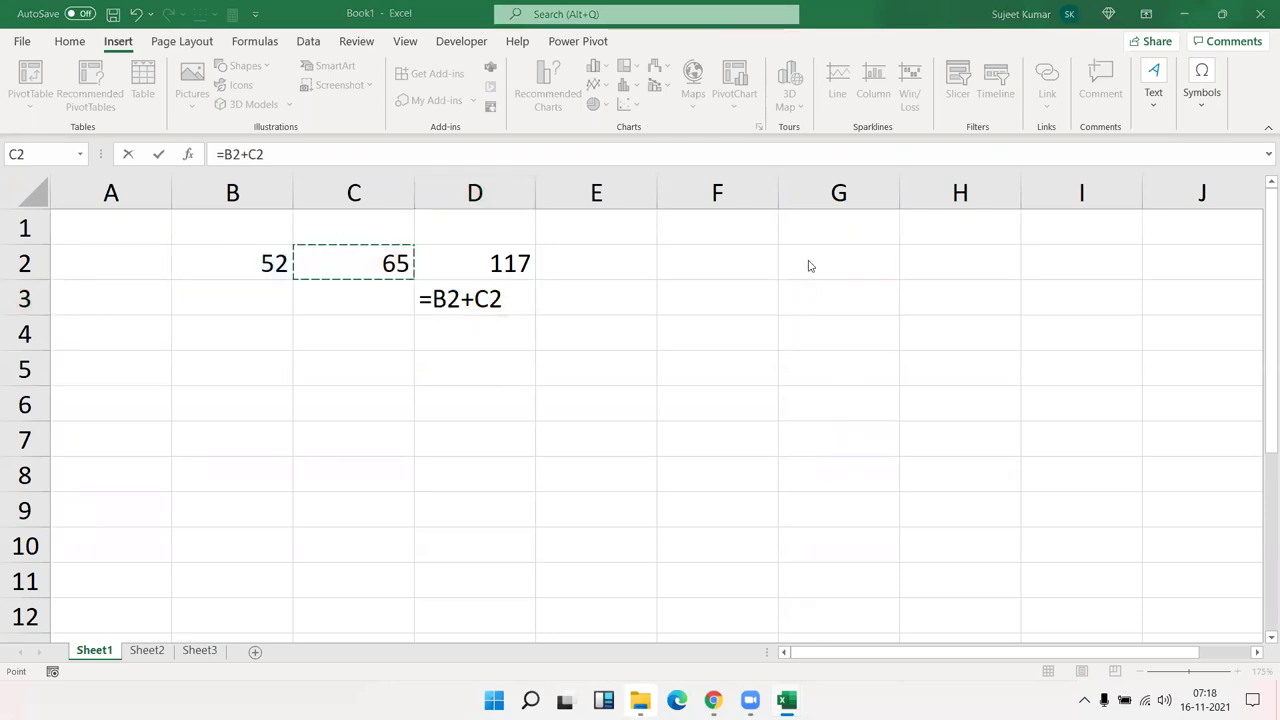
{"action": "double_click", "coordinate": [530, 287]}
{"action": "key", "text": "Return"}
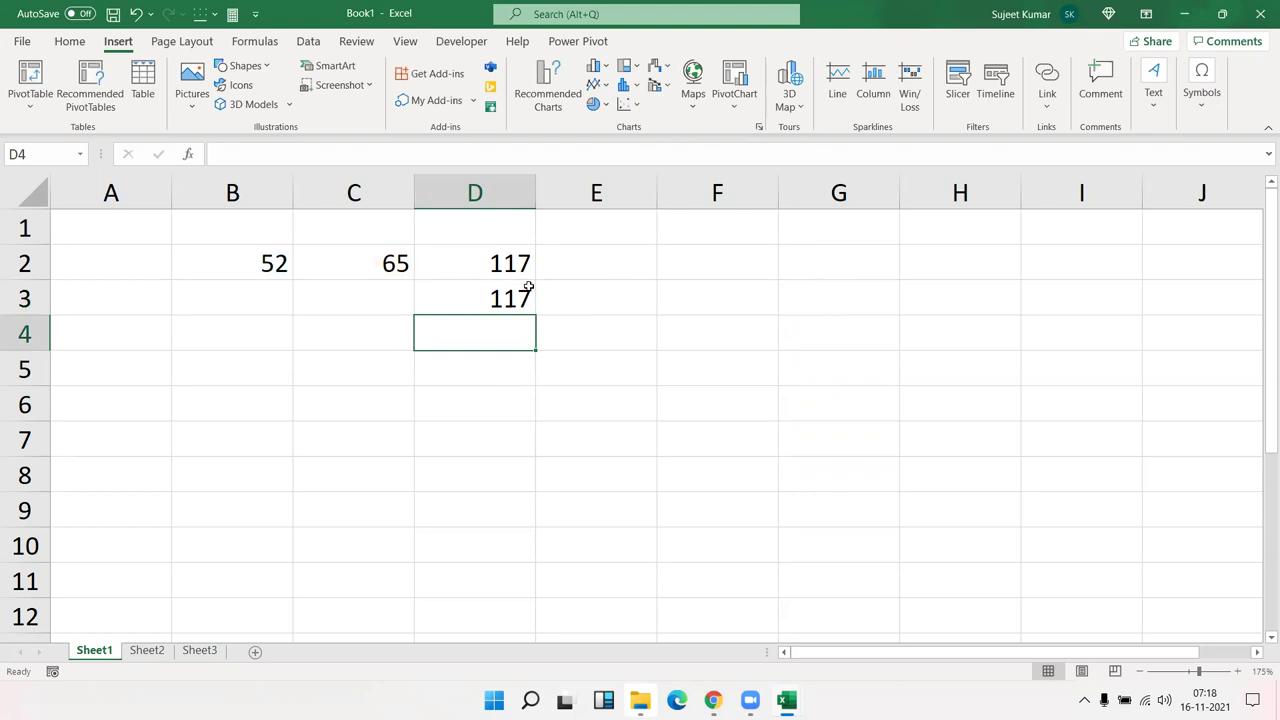
{"action": "left_click", "coordinate": [528, 287]}
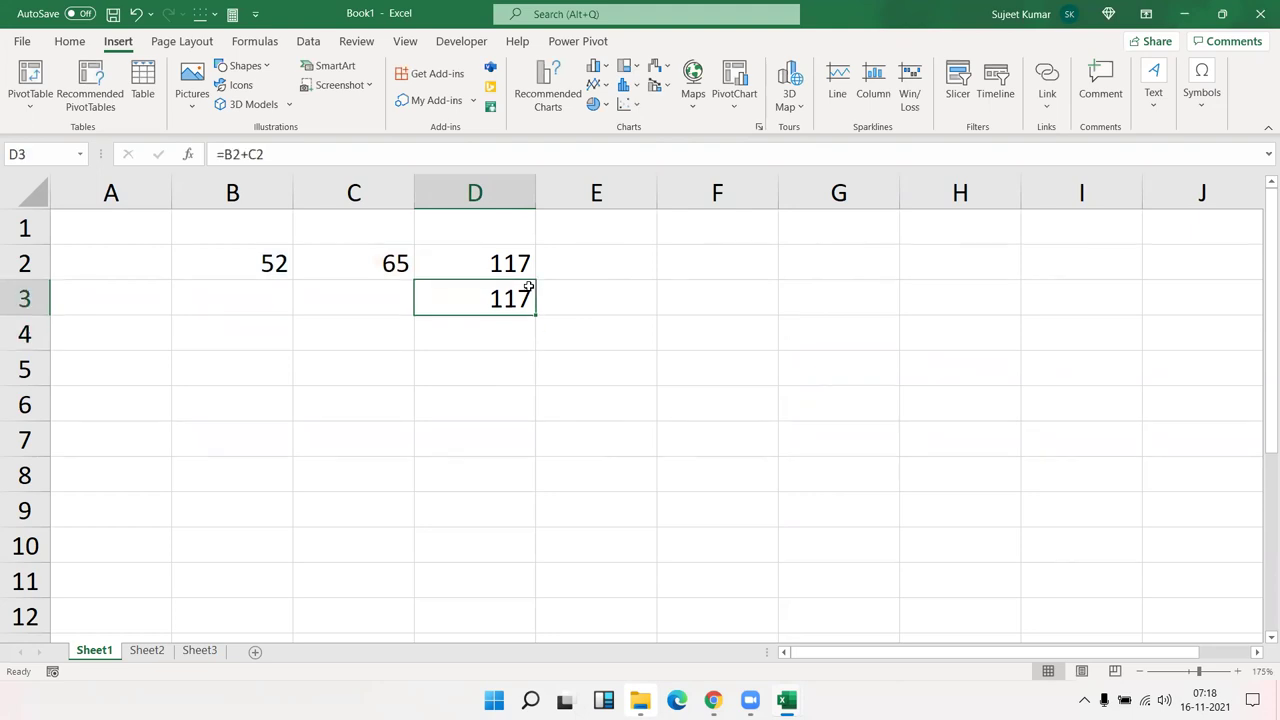
{"action": "key", "text": "Up"}
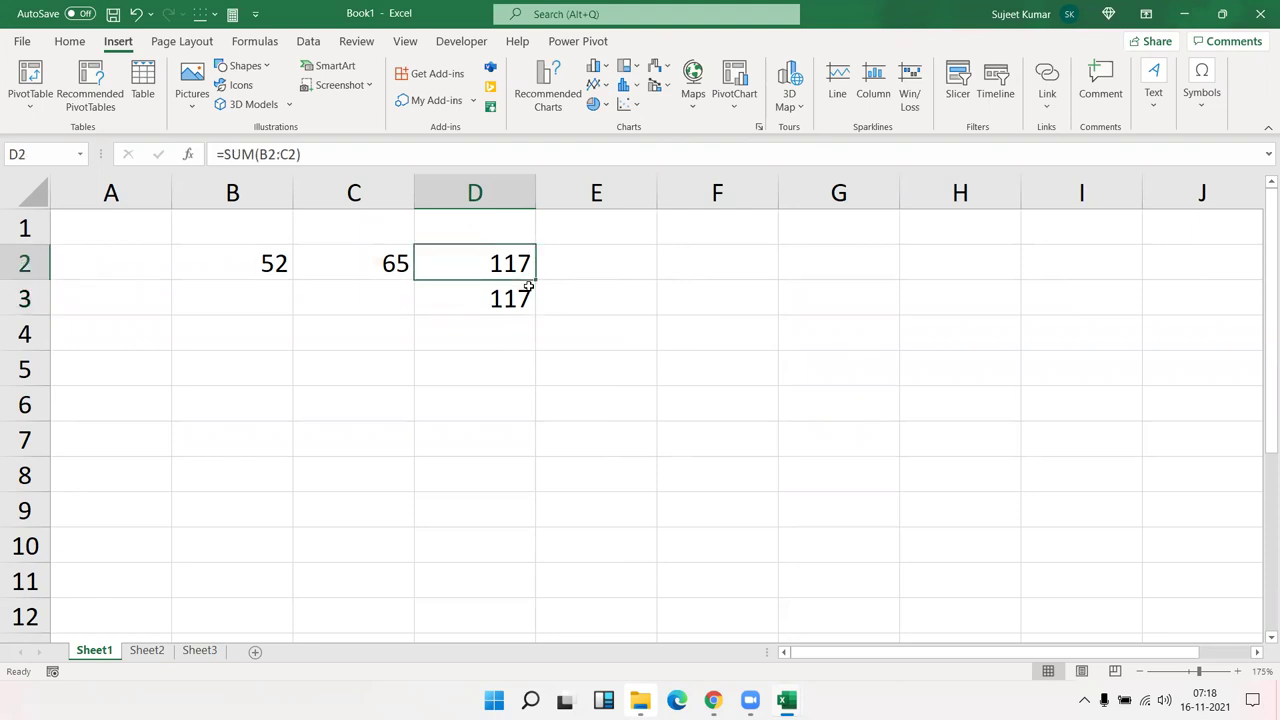
{"action": "key", "text": "F2"}
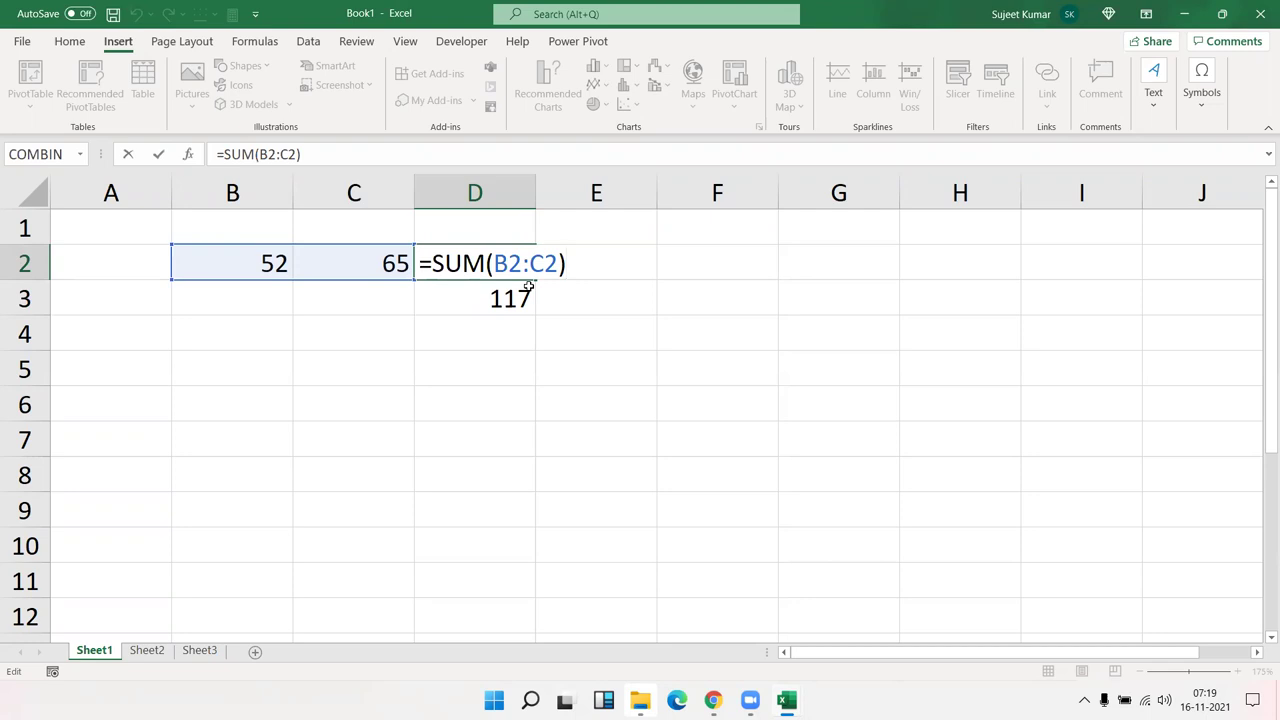
{"action": "key", "text": "Return"}
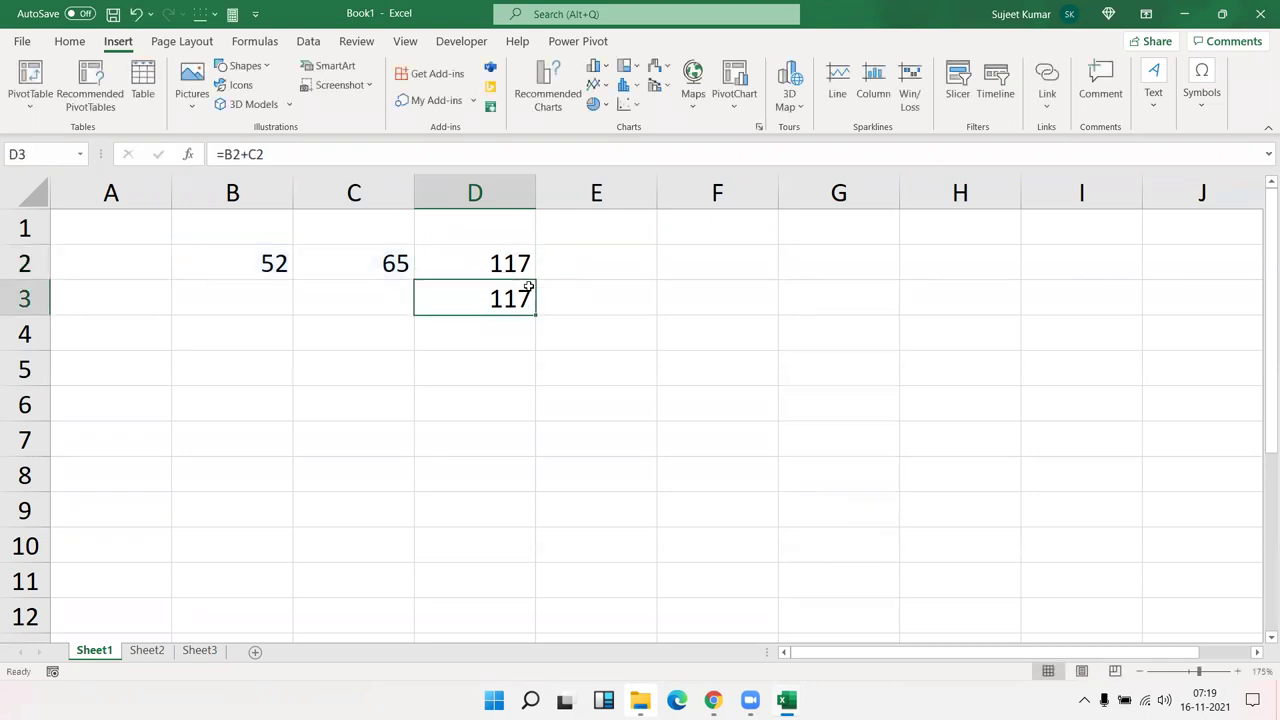
{"action": "double_click", "coordinate": [528, 298]}
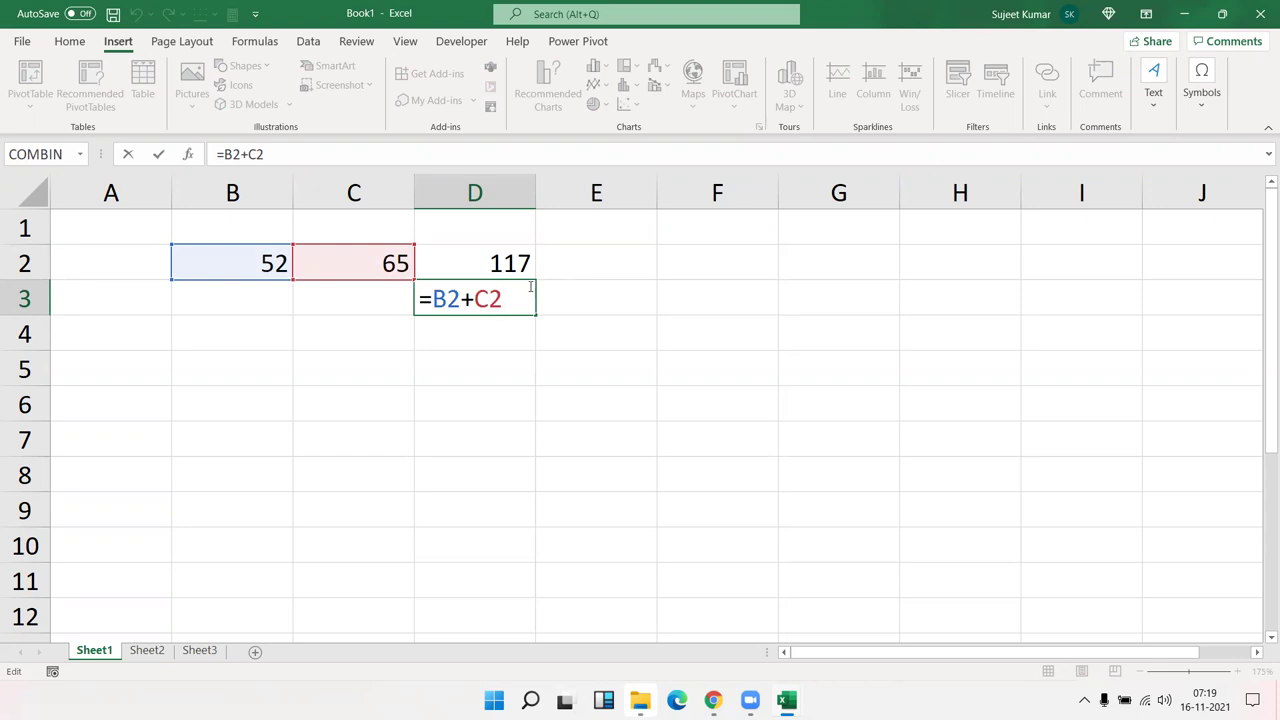
{"action": "key", "text": "Return"}
{"action": "key", "text": "Up"}
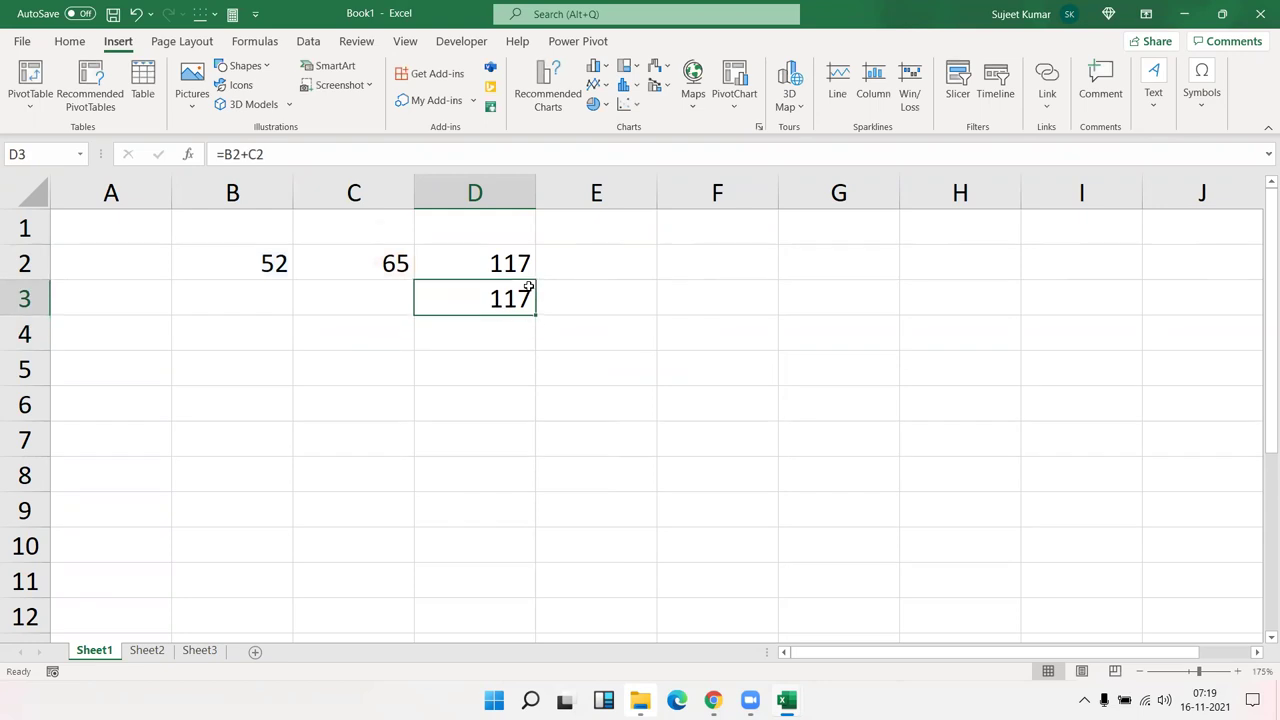
{"action": "key", "text": "Up"}
{"action": "key", "text": "F2"}
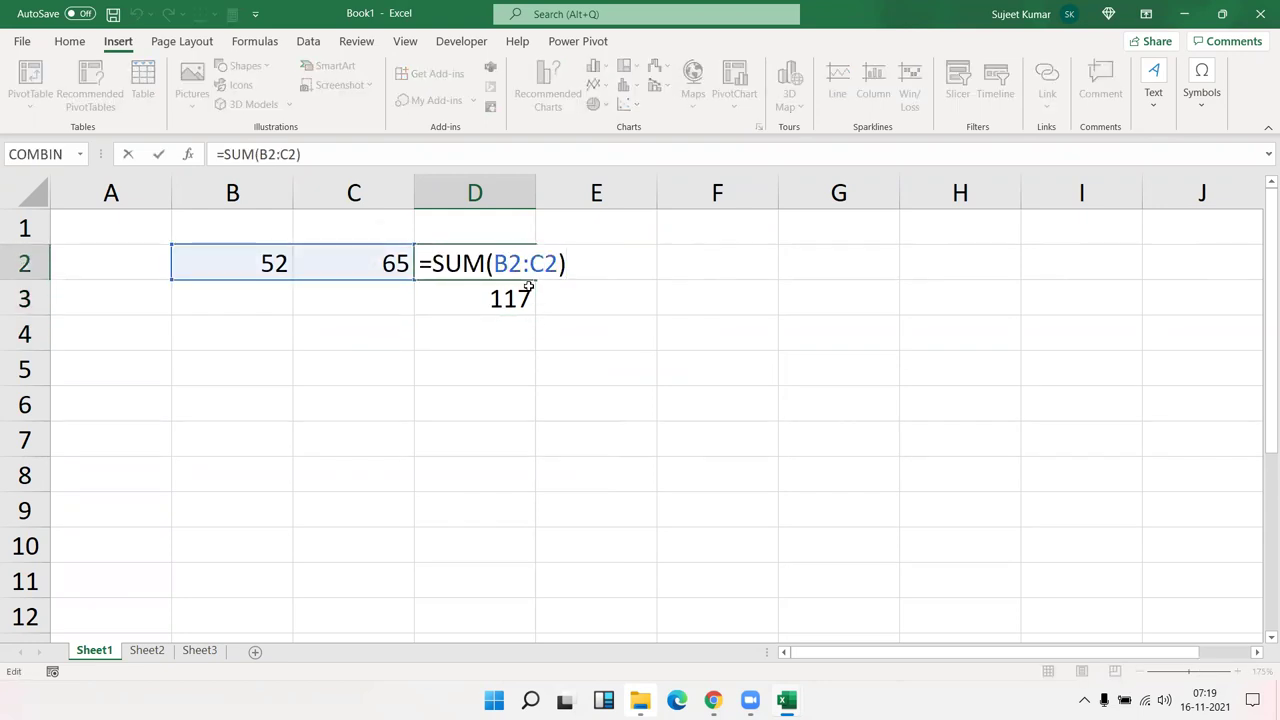
{"action": "key", "text": "Return"}
{"action": "key", "text": "Left"}
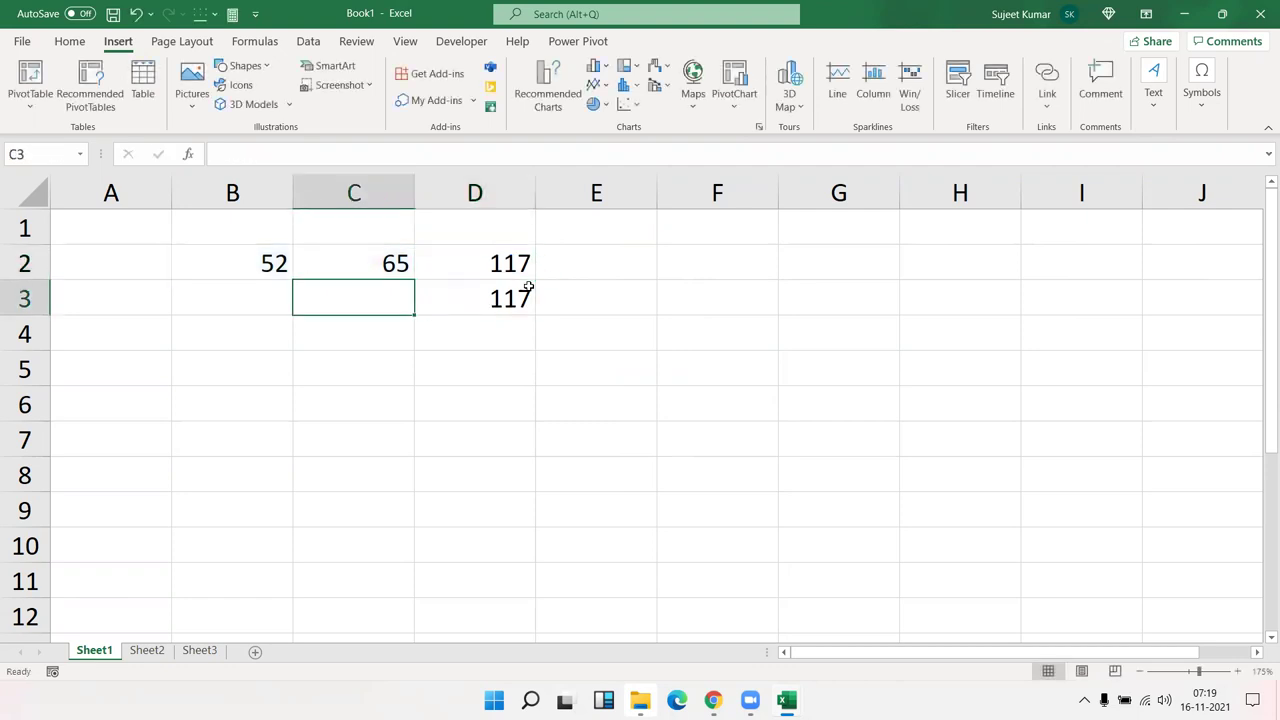
Step: Put 95 in C3 and change D3 to =B2+C2-C3, showing 22
{"action": "type", "text": "95"}
{"action": "key", "text": "Return"}
{"action": "key", "text": "Up"}
{"action": "left_click", "coordinate": [528, 287]}
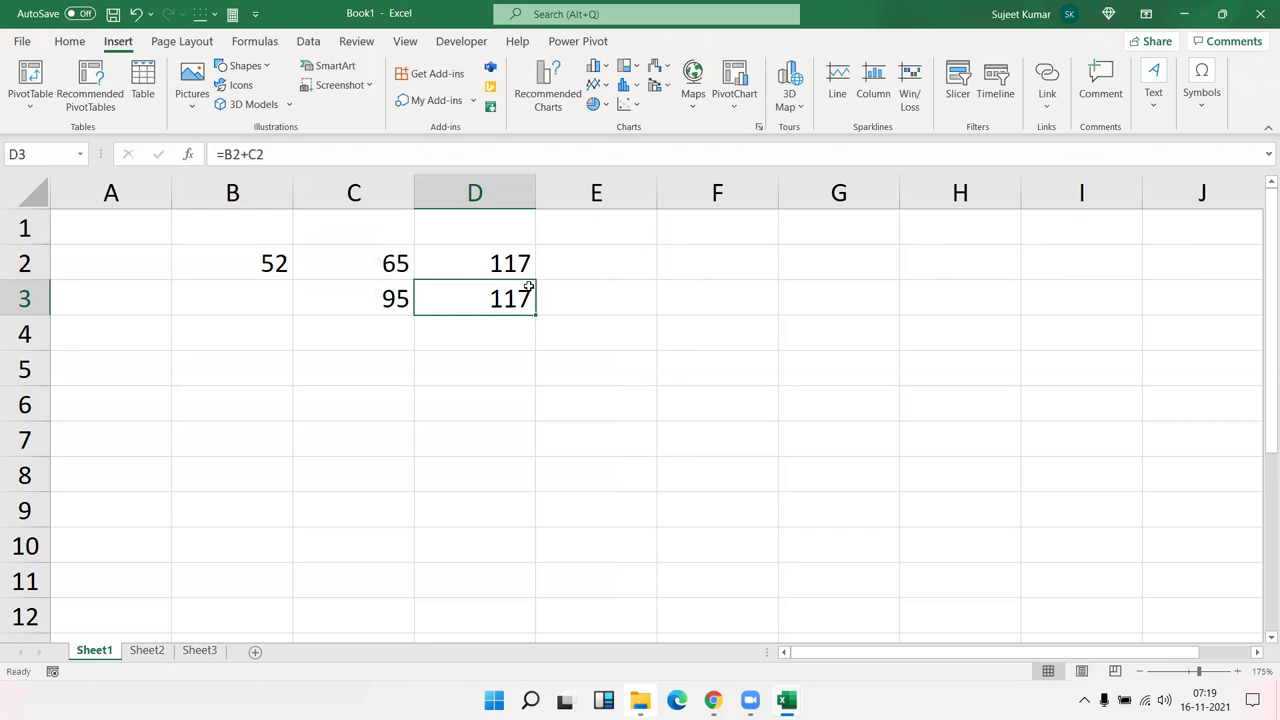
{"action": "double_click", "coordinate": [529, 287]}
{"action": "type", "text": "-"}
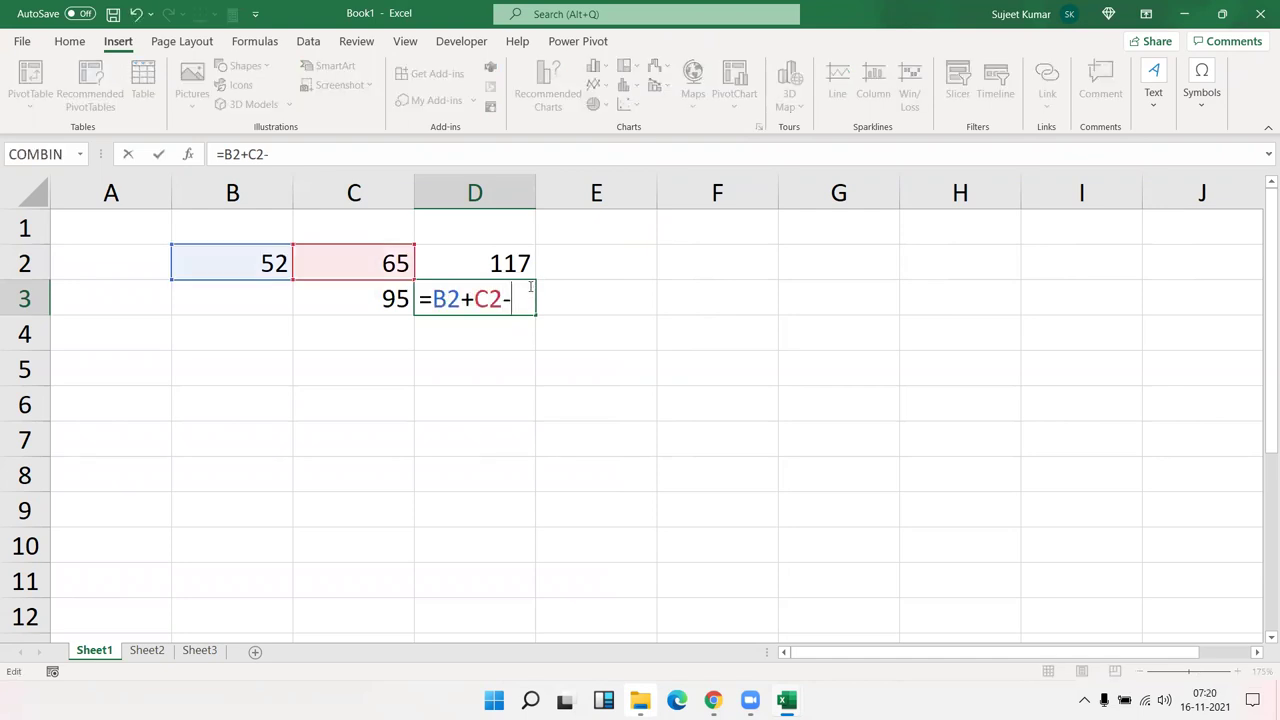
{"action": "left_click", "coordinate": [388, 313]}
{"action": "key", "text": "Return"}
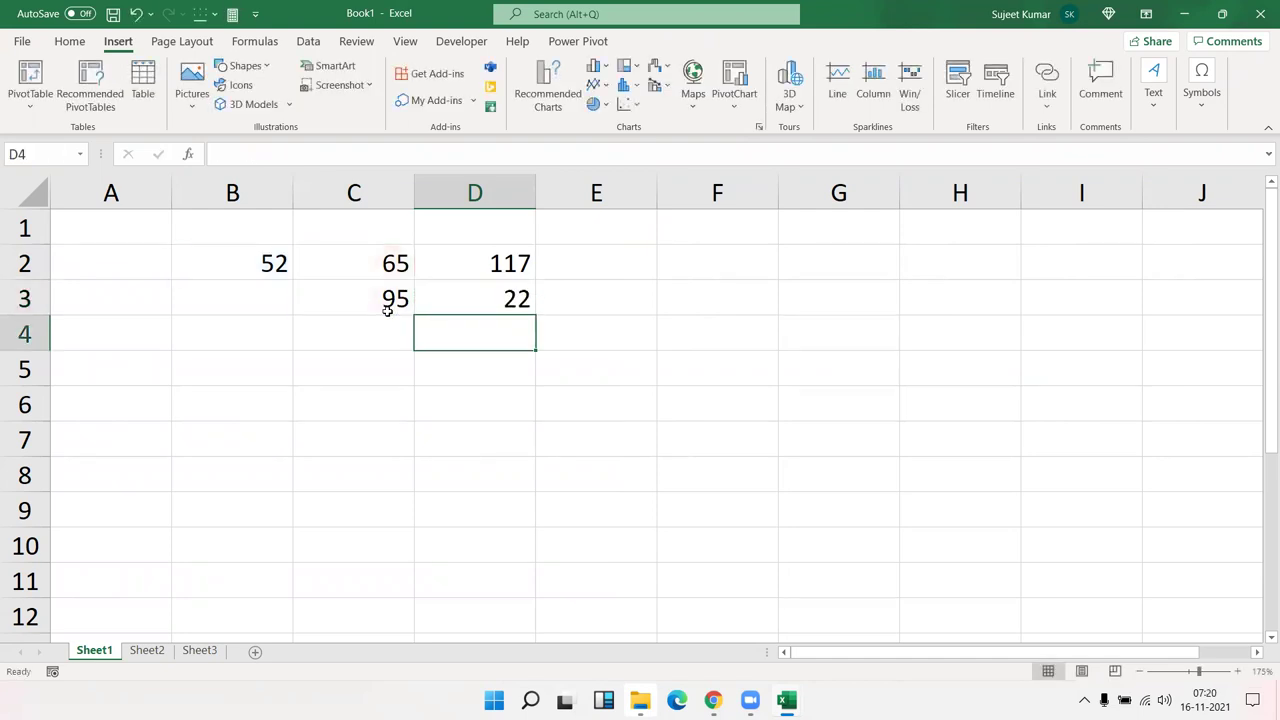
{"action": "key", "text": "Up"}
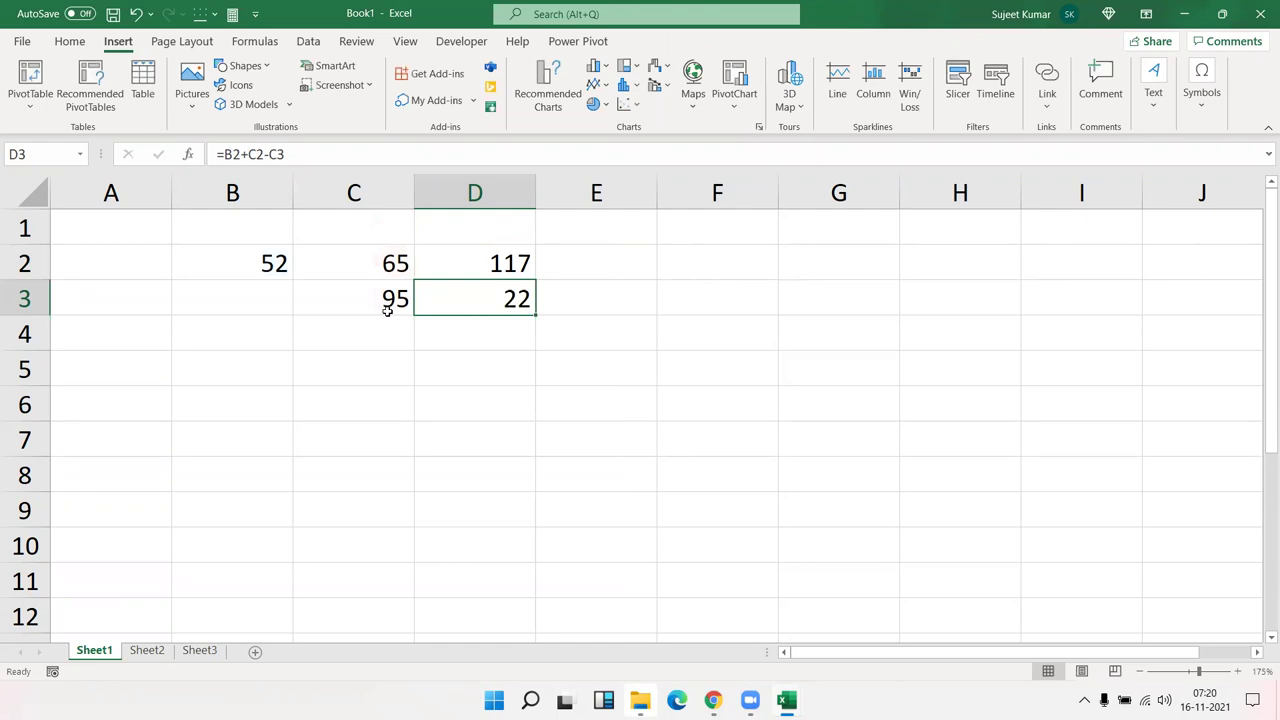
Step: Try subtracting C3 in D2's SUM formula, then cancel to keep it unchanged
{"action": "key", "text": "Up"}
{"action": "key", "text": "F2"}
{"action": "type", "text": "-"}
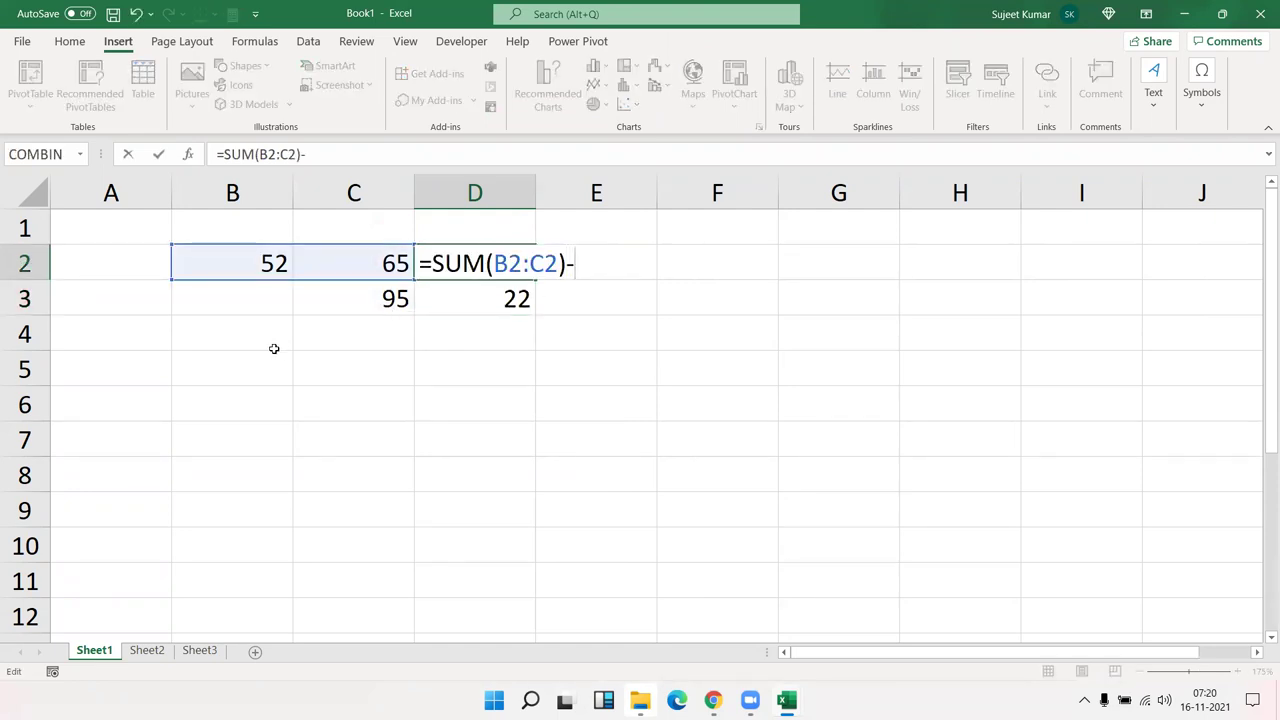
{"action": "left_click", "coordinate": [341, 298]}
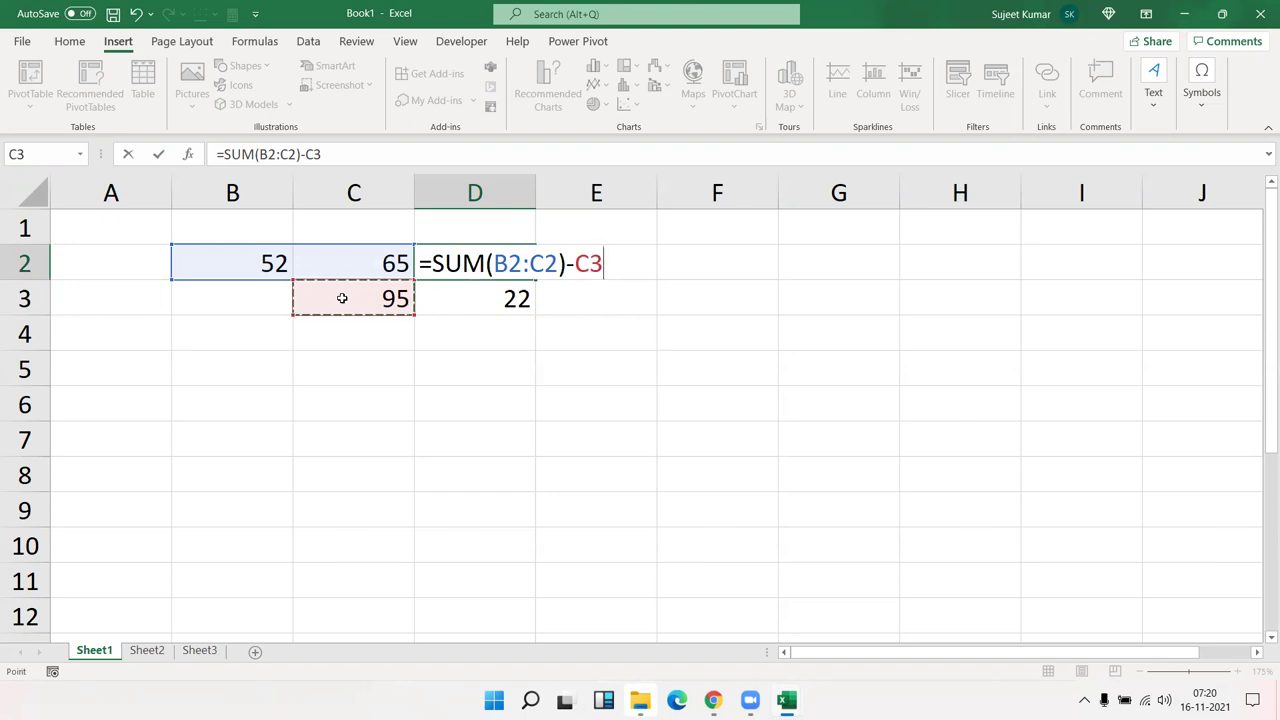
{"action": "key", "text": "Escape"}
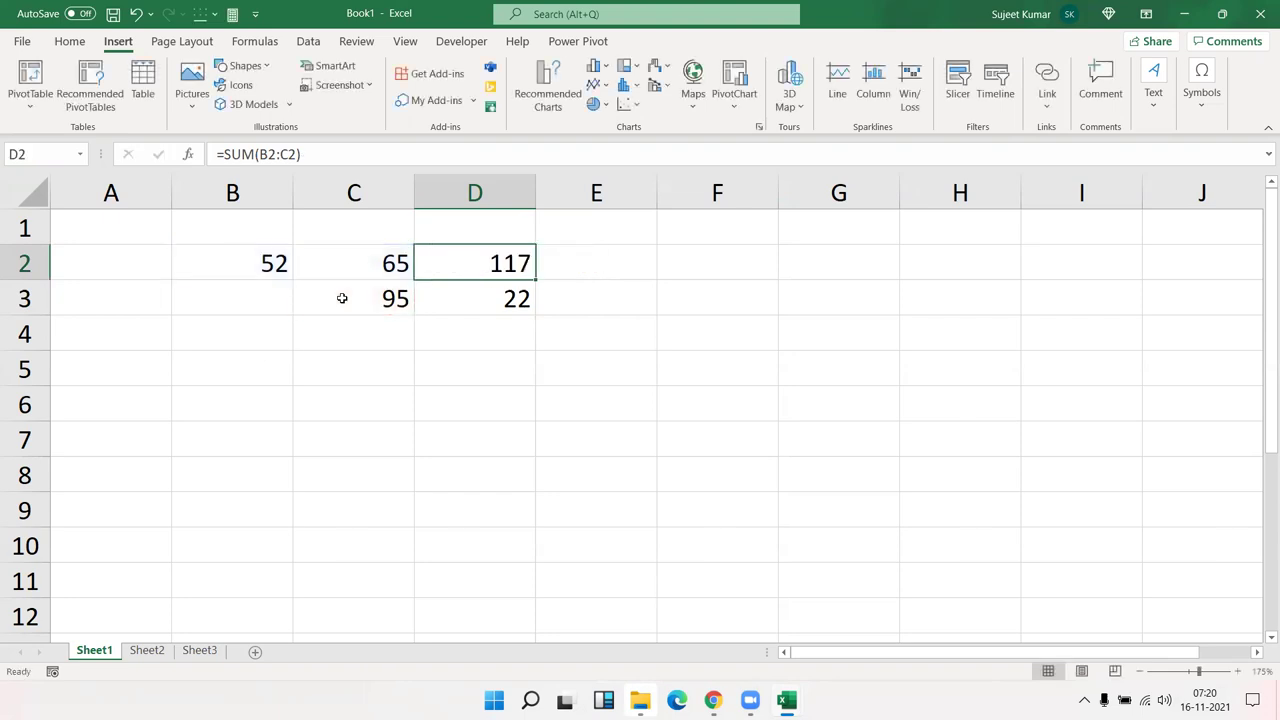
{"action": "key", "text": "F2"}
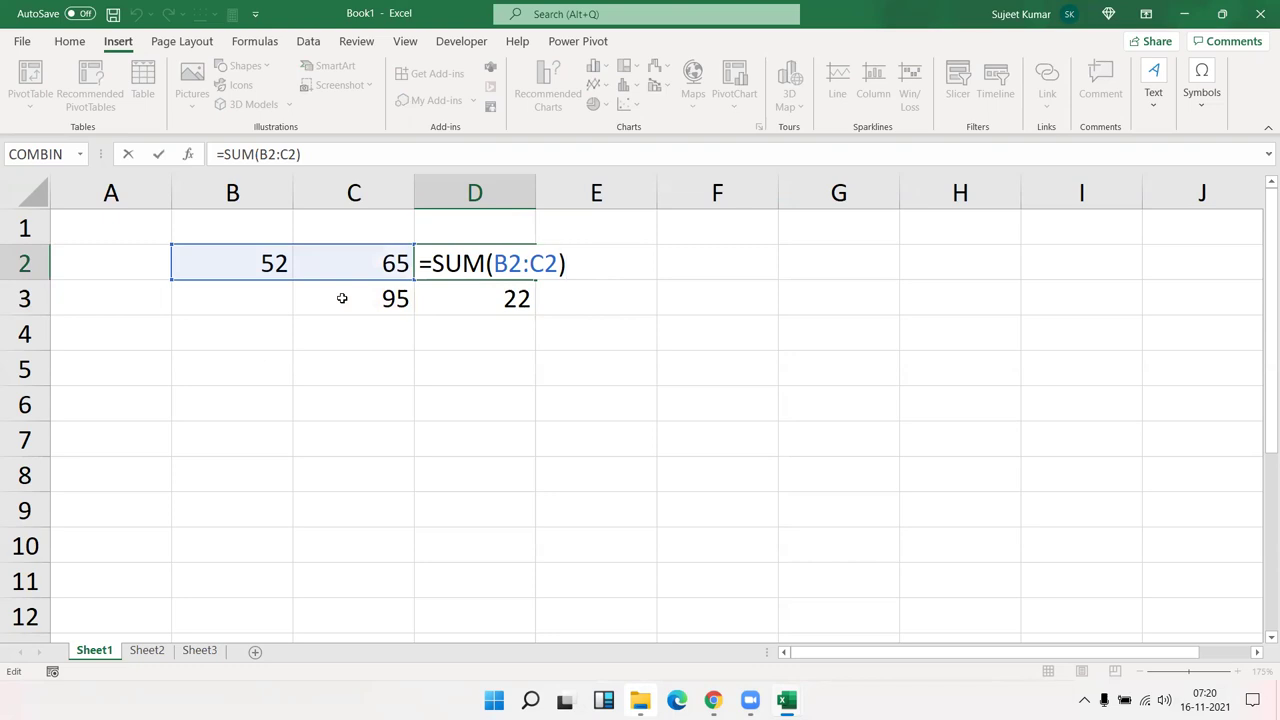
Step: Browse the Logical and Text function lists in the Formulas Function Library
{"action": "key", "text": "Escape"}
{"action": "left_click", "coordinate": [255, 41]}
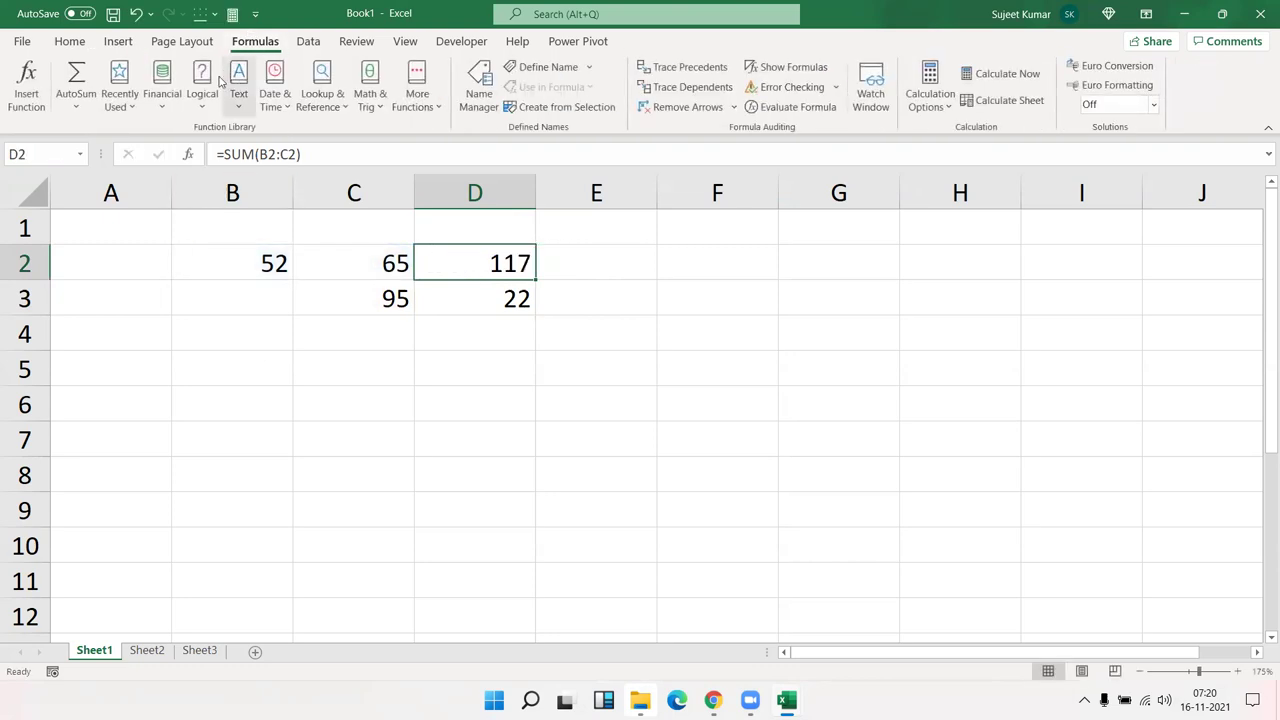
{"action": "left_click", "coordinate": [216, 101]}
{"action": "left_click", "coordinate": [238, 104]}
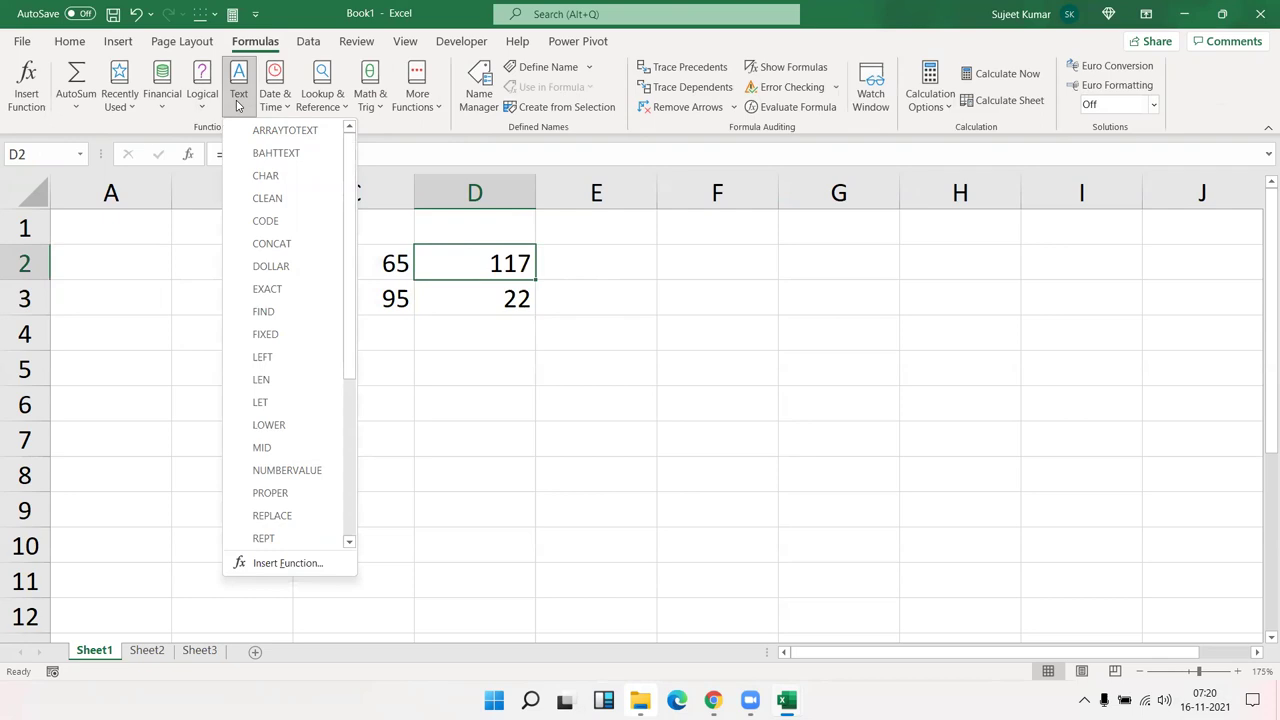
{"action": "left_click", "coordinate": [384, 366]}
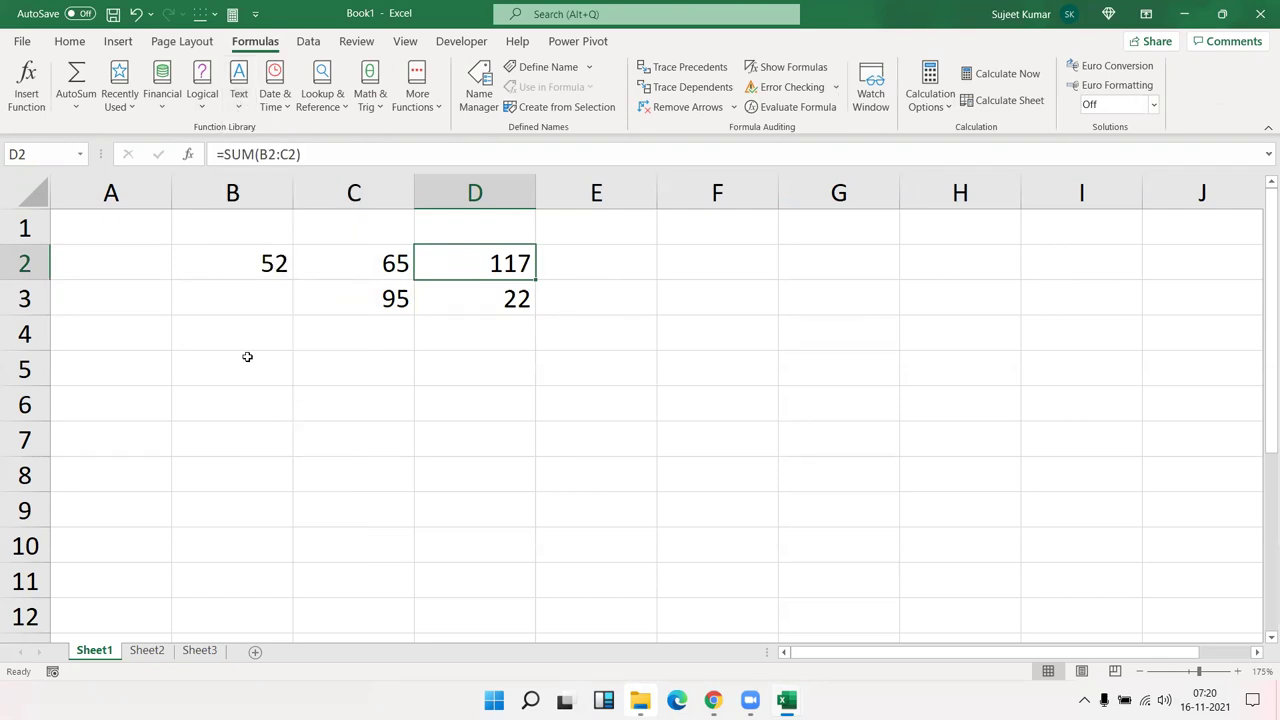
{"action": "left_click", "coordinate": [248, 357]}
Step: Enter headers Q1 and Q2 in B5:C5, values 50 and 60 below, and Gr % in D5
{"action": "type", "text": "Q1"}
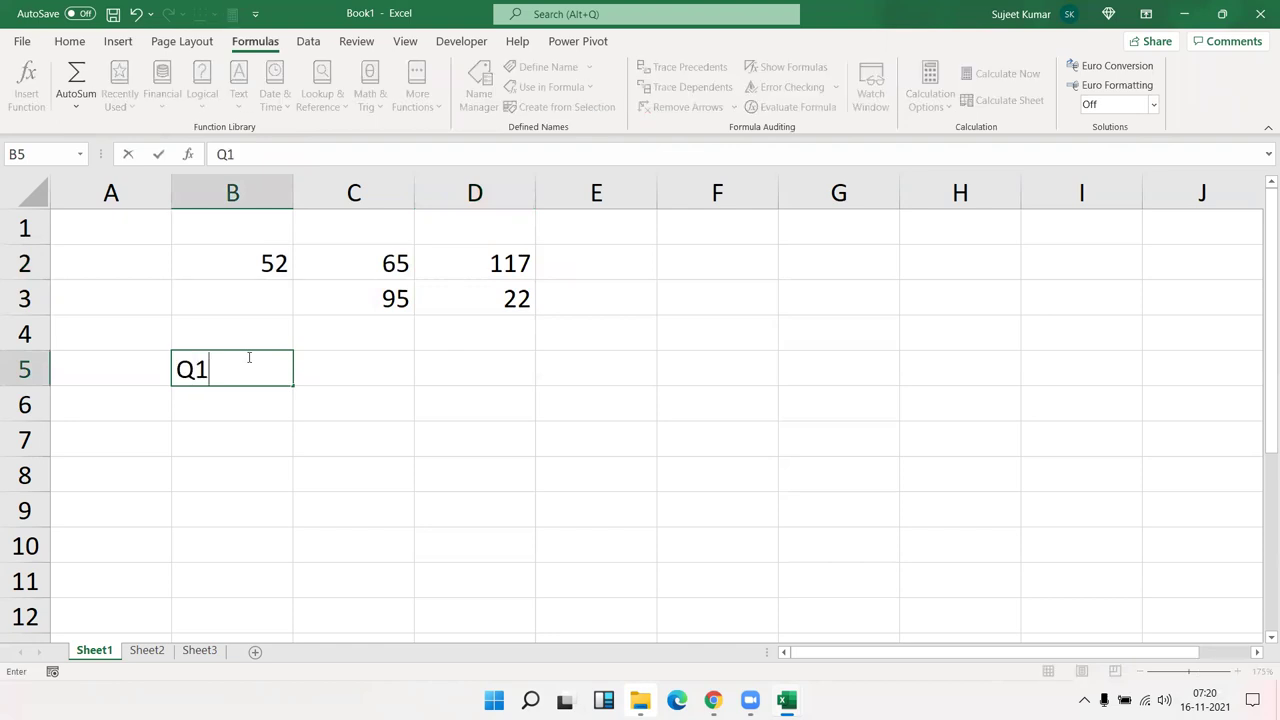
{"action": "key", "text": "Tab"}
{"action": "type", "text": "Q2"}
{"action": "key", "text": "Return"}
{"action": "type", "text": "50"}
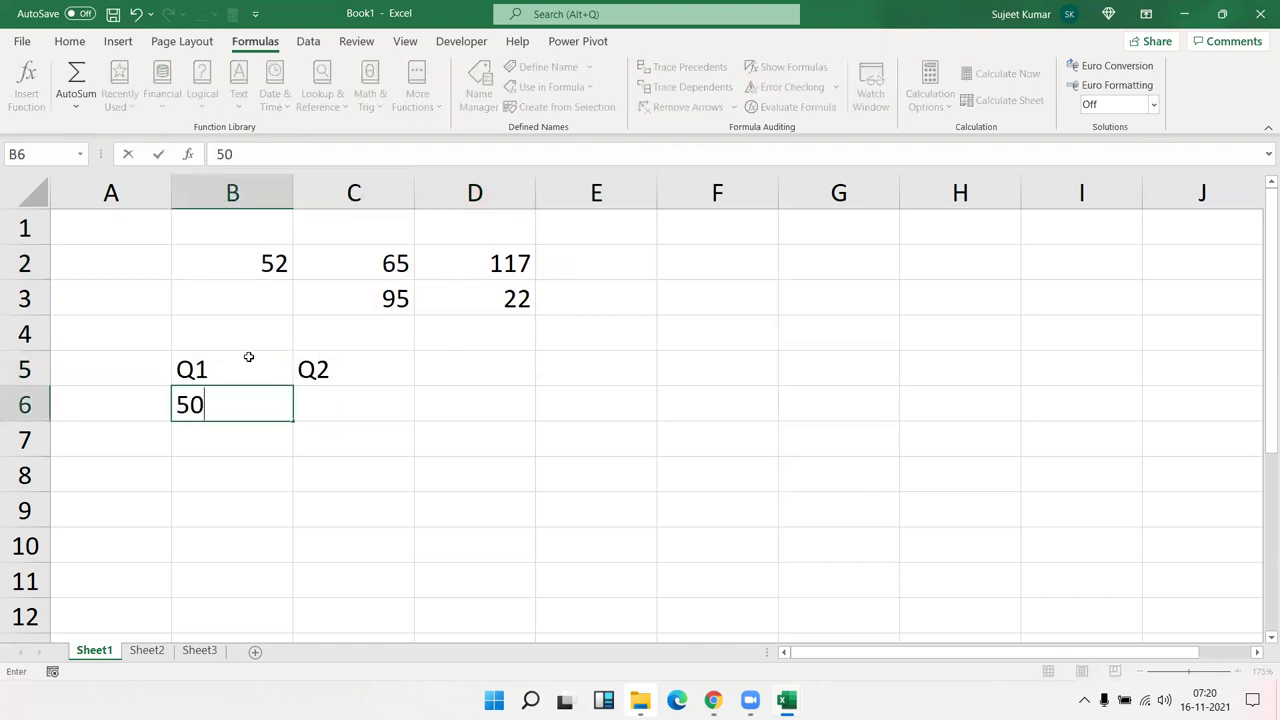
{"action": "key", "text": "Tab"}
{"action": "type", "text": "6"}
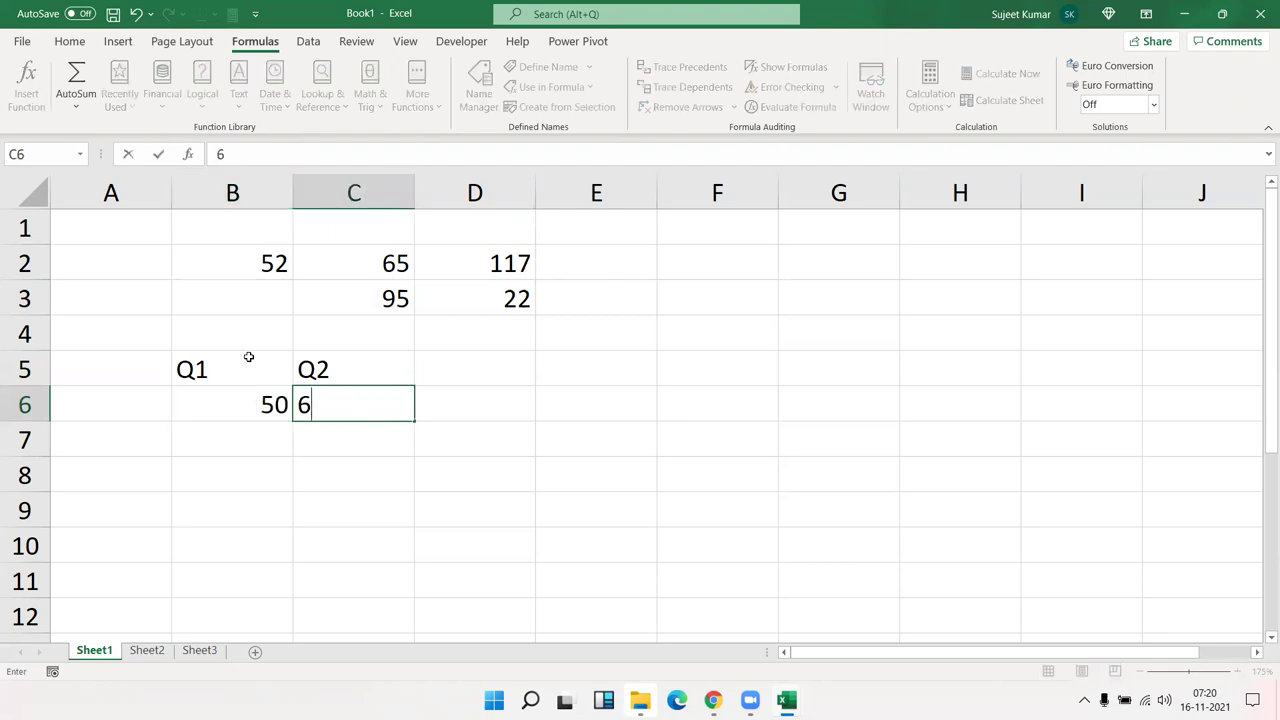
{"action": "type", "text": "0"}
{"action": "key", "text": "Tab"}
{"action": "key", "text": "Up"}
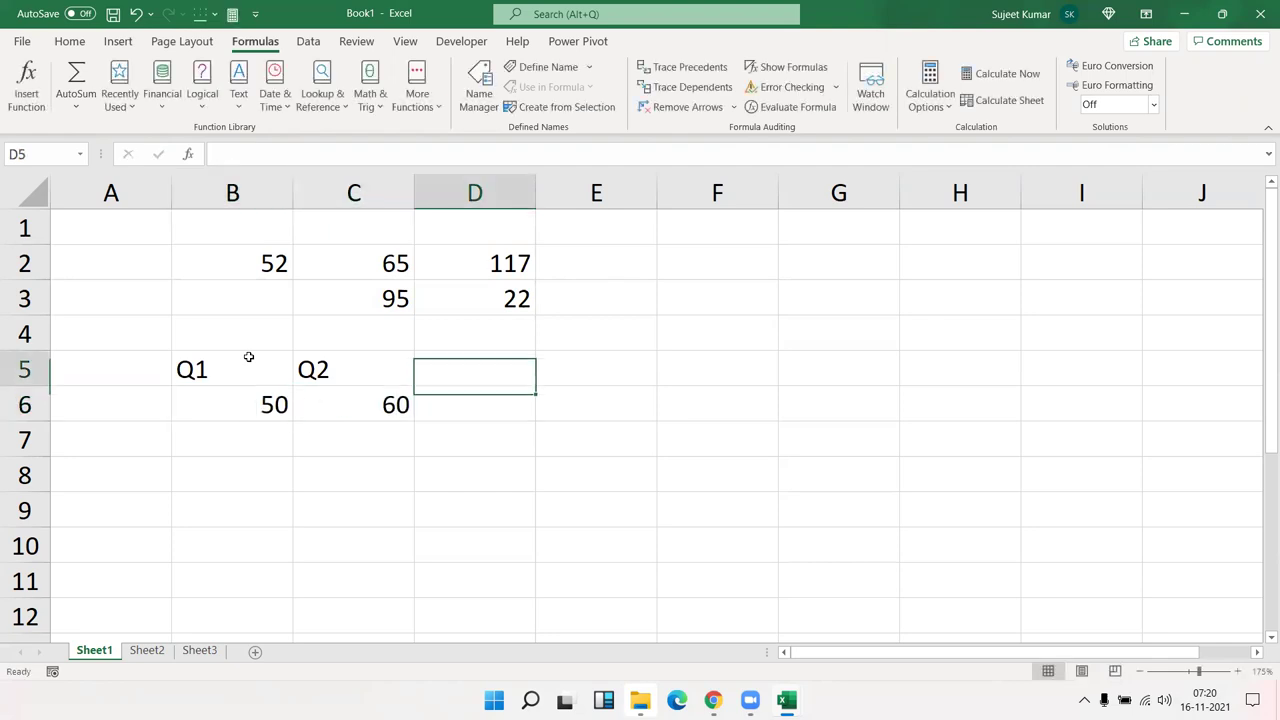
{"action": "type", "text": "Gr"}
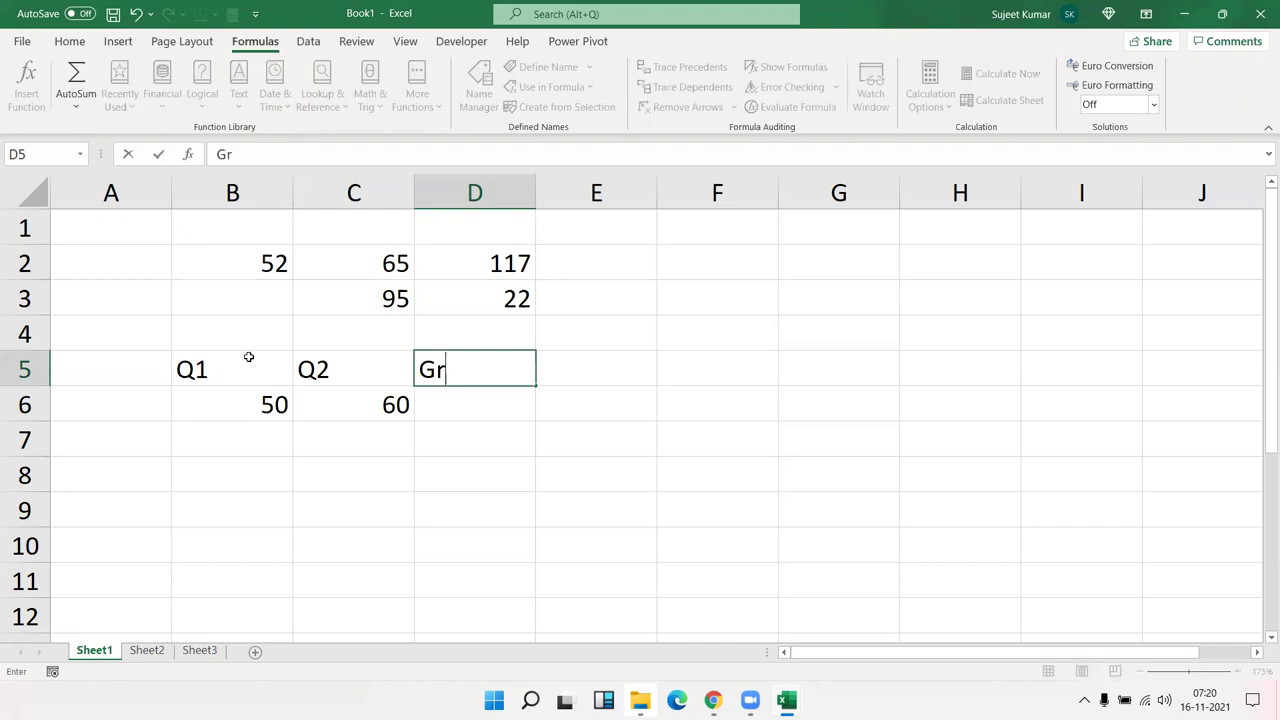
{"action": "type", "text": " %"}
{"action": "key", "text": "Return"}
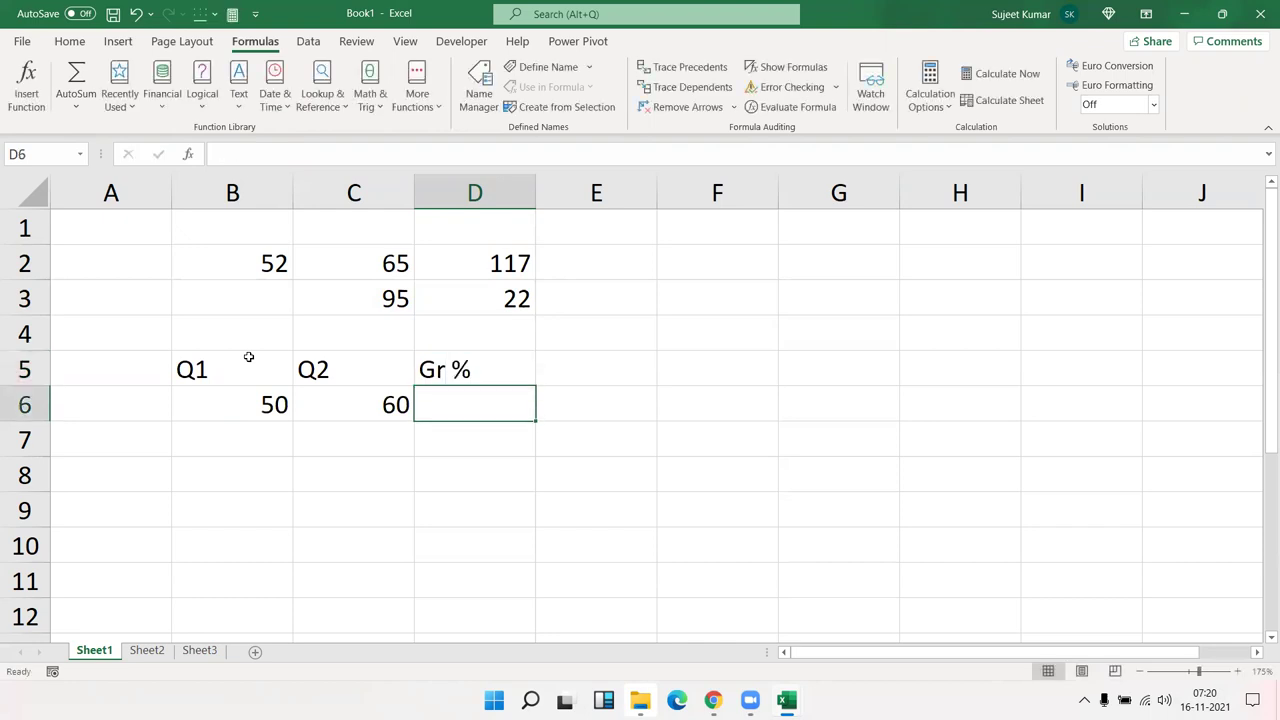
{"action": "left_click", "coordinate": [276, 100]}
{"action": "left_click", "coordinate": [350, 104]}
{"action": "left_click", "coordinate": [350, 104]}
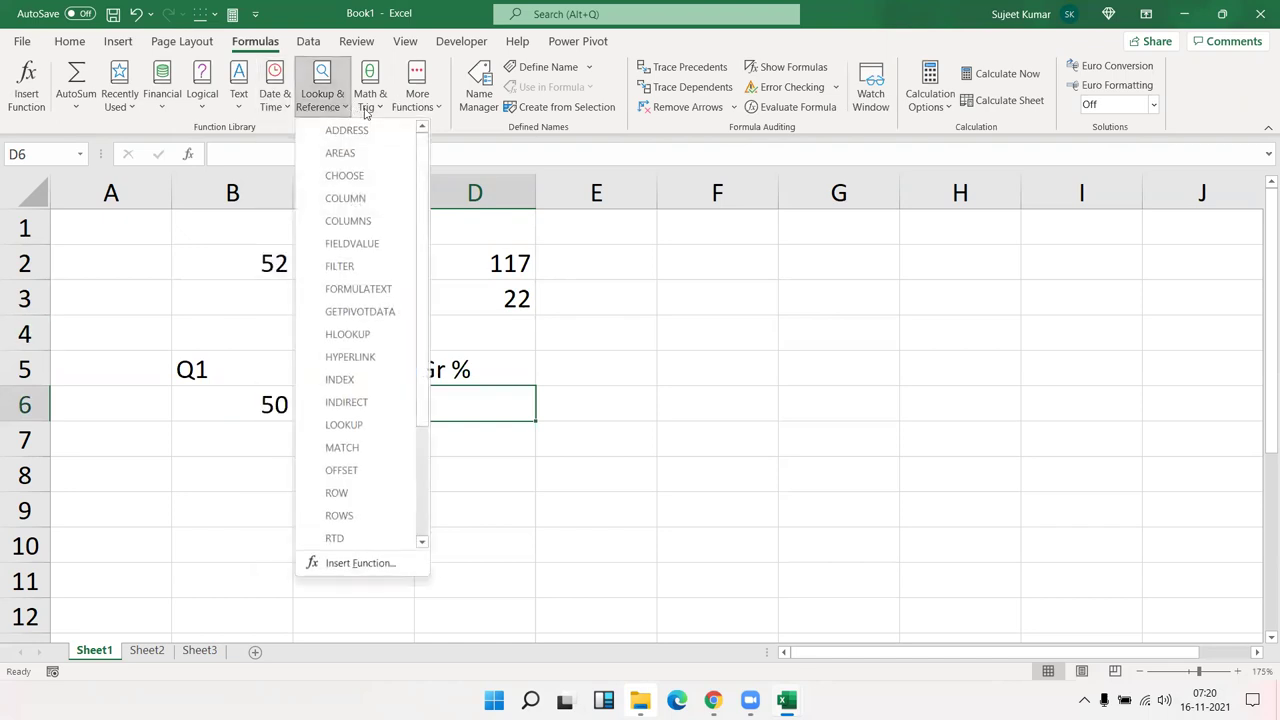
{"action": "left_click", "coordinate": [368, 112]}
{"action": "left_click", "coordinate": [372, 113]}
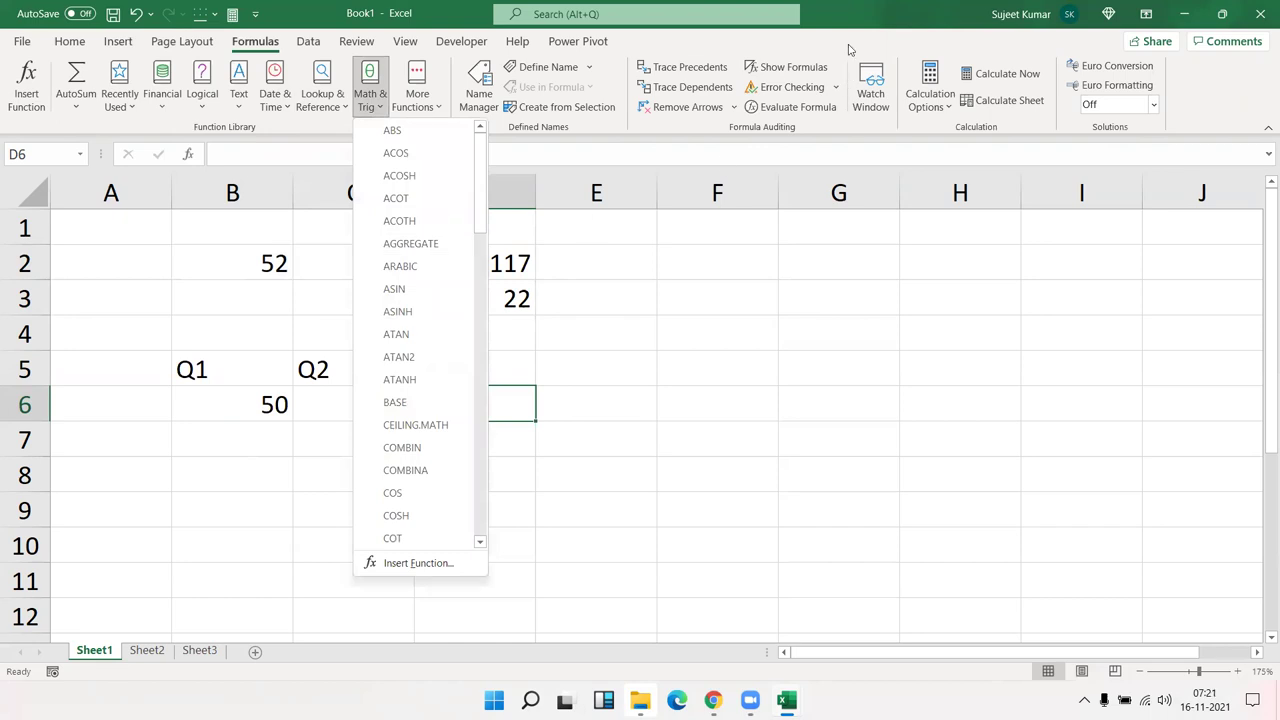
{"action": "left_click", "coordinate": [734, 366]}
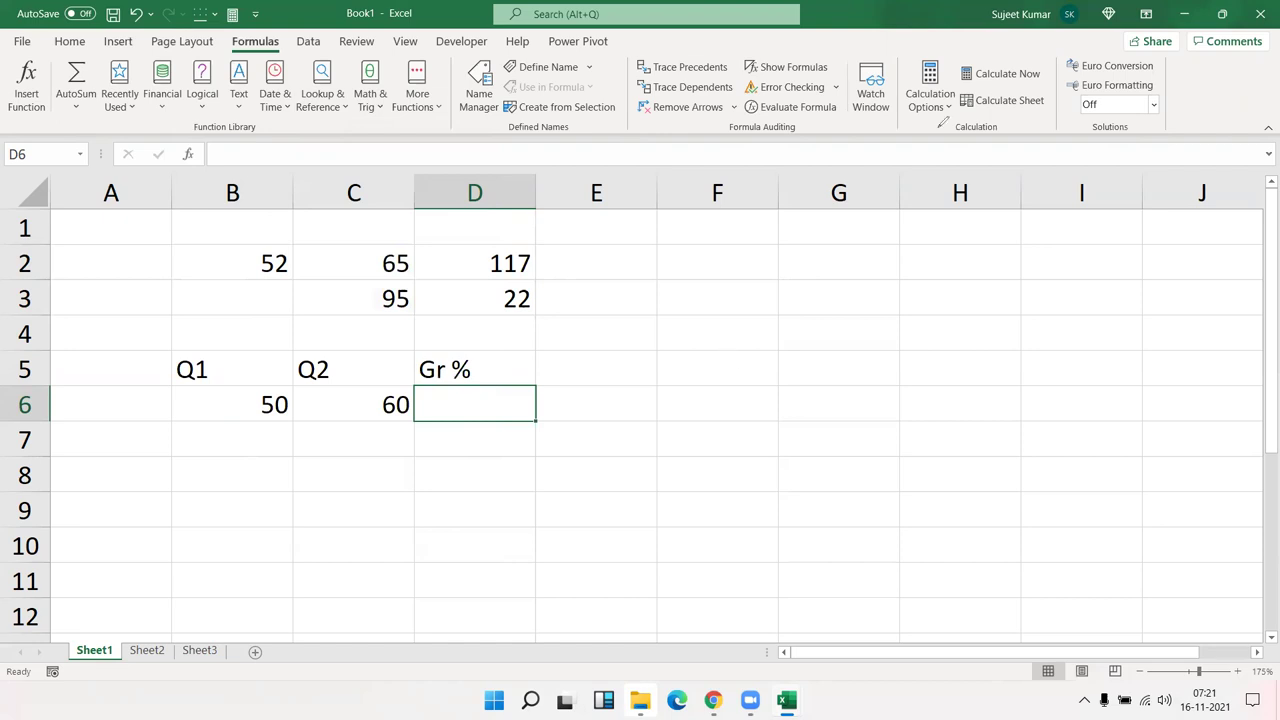
Step: Hand-write (Q2 − Q1) / Q1 in ink beside the data
{"action": "mouse_move", "coordinate": [688, 293]}
{"action": "left_mouse_down"}
{"action": "mouse_move", "coordinate": [757, 313]}
{"action": "mouse_move", "coordinate": [845, 277]}
{"action": "mouse_move", "coordinate": [955, 280]}
{"action": "left_mouse_up"}
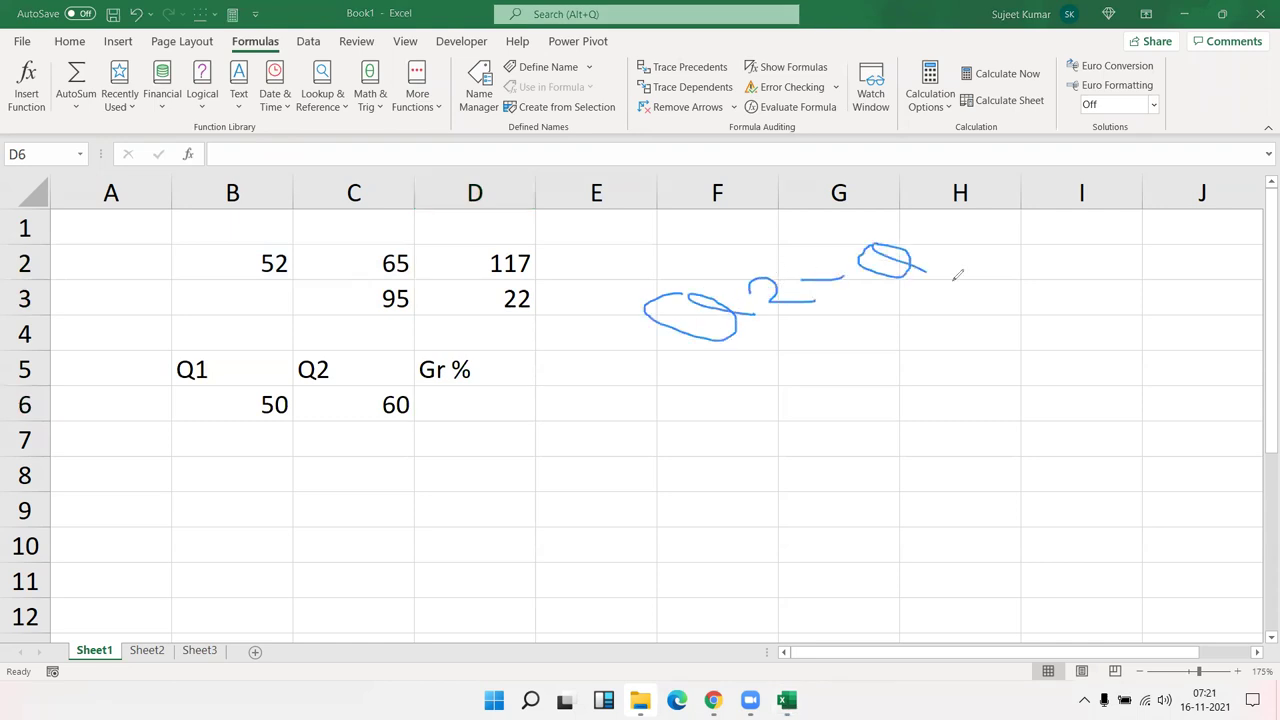
{"action": "left_click_drag", "start_coordinate": [943, 228], "coordinate": [955, 280]}
{"action": "left_click_drag", "start_coordinate": [690, 378], "coordinate": [1000, 298]}
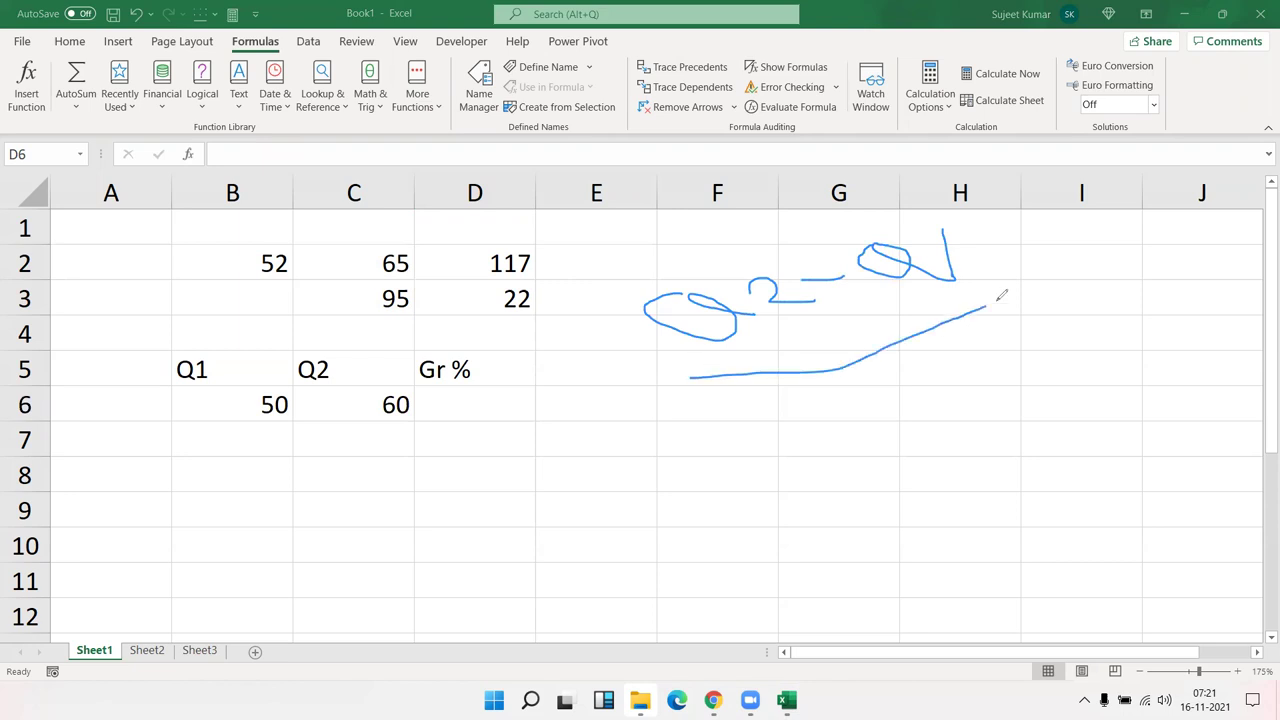
{"action": "mouse_move", "coordinate": [919, 369]}
{"action": "left_mouse_down"}
{"action": "mouse_move", "coordinate": [888, 377]}
{"action": "mouse_move", "coordinate": [938, 403]}
{"action": "mouse_move", "coordinate": [940, 388]}
{"action": "left_mouse_up"}
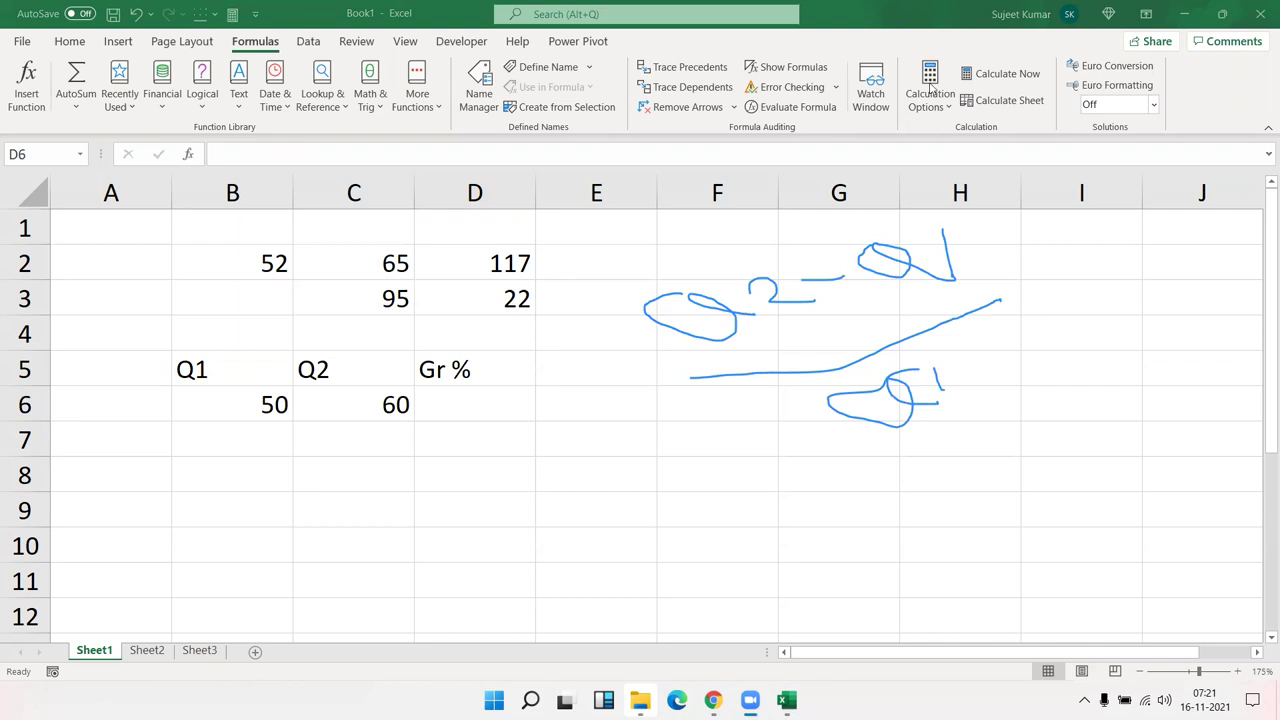
Step: Enter =(C6-B6)/B6 in D6 so the growth shows 0.2
{"action": "left_click", "coordinate": [455, 420]}
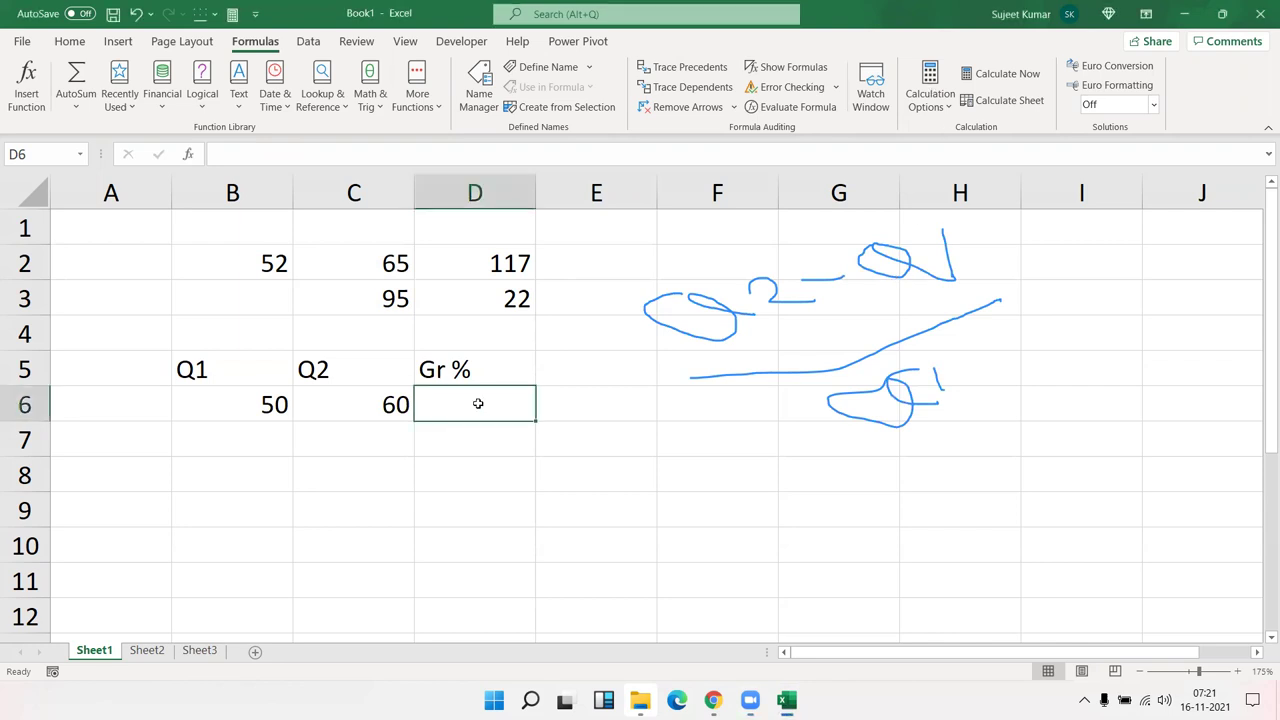
{"action": "double_click", "coordinate": [505, 300]}
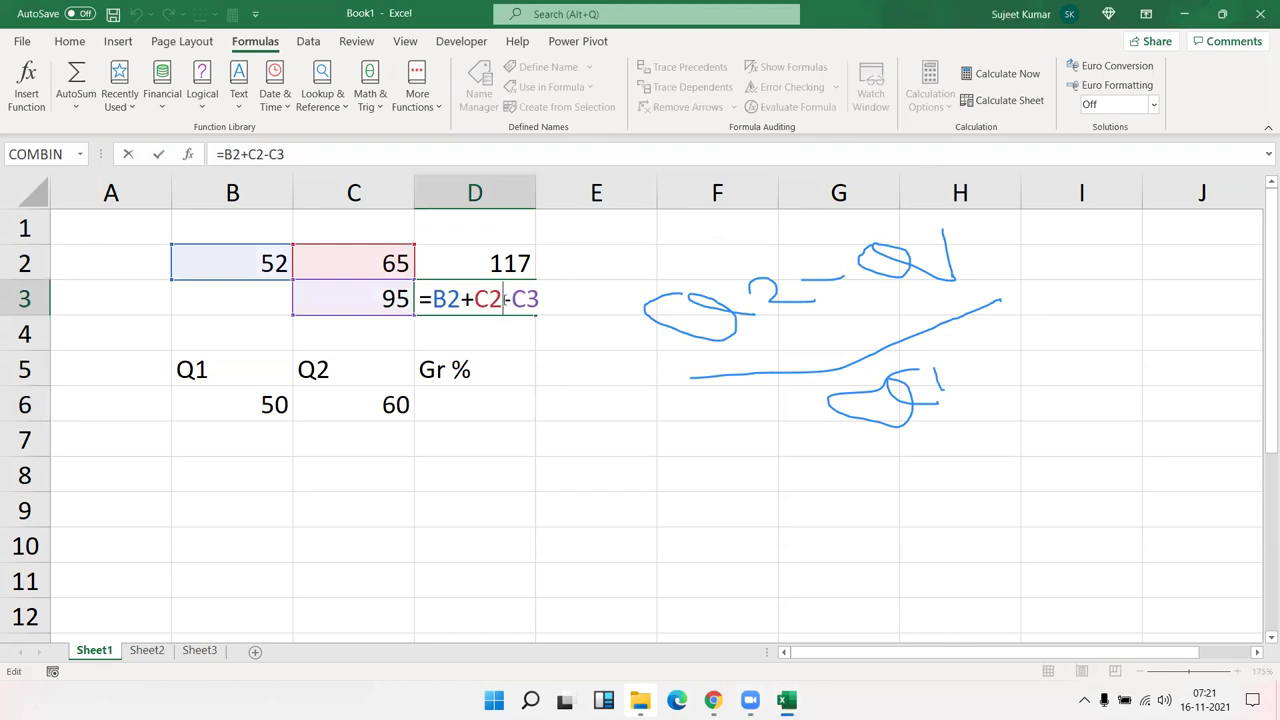
{"action": "left_click", "coordinate": [509, 411]}
{"action": "type", "text": "="}
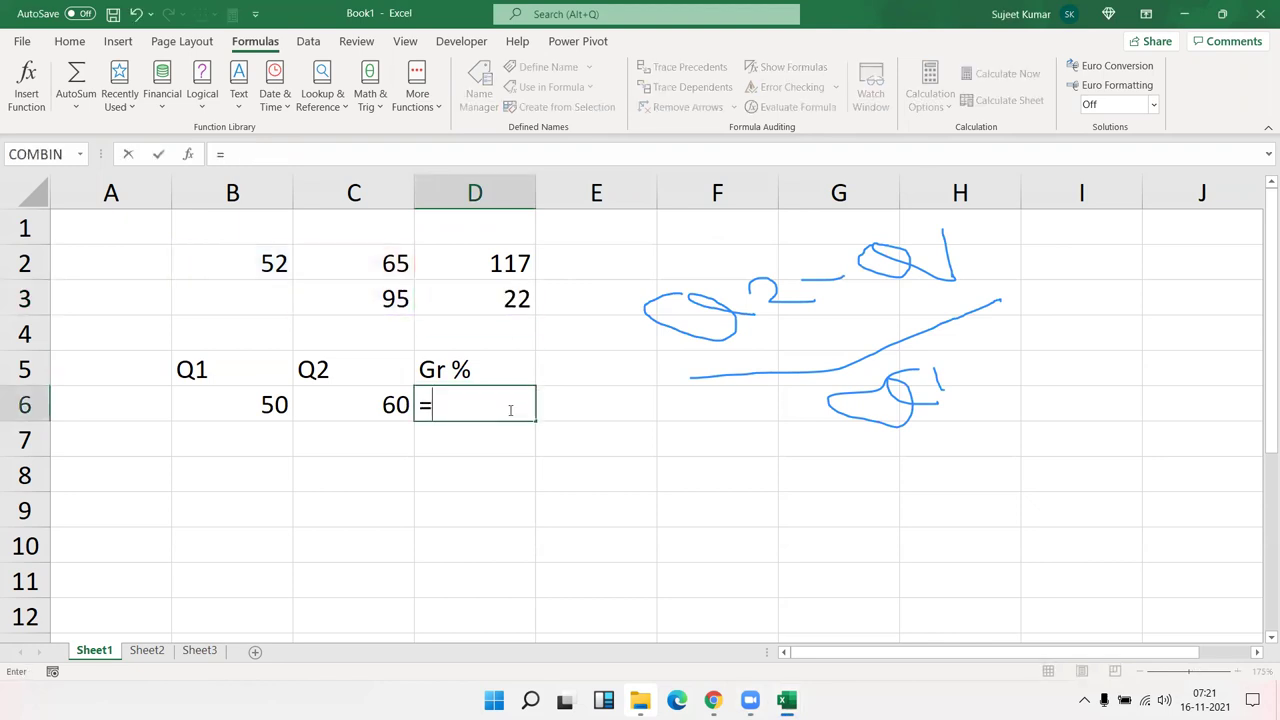
{"action": "type", "text": "("}
{"action": "key", "text": "Left"}
{"action": "type", "text": "-"}
{"action": "key", "text": "Left"}
{"action": "key", "text": "Left"}
{"action": "type", "text": ")/"}
{"action": "key", "text": "Left"}
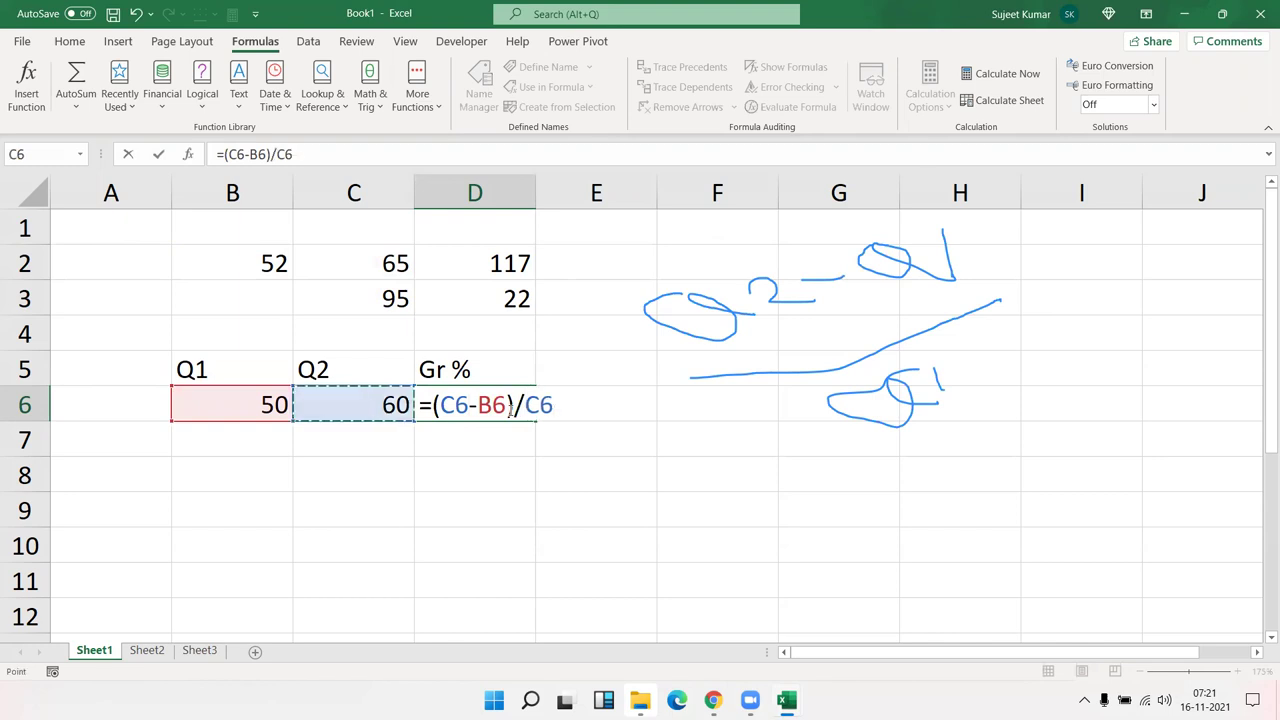
{"action": "key", "text": "Left"}
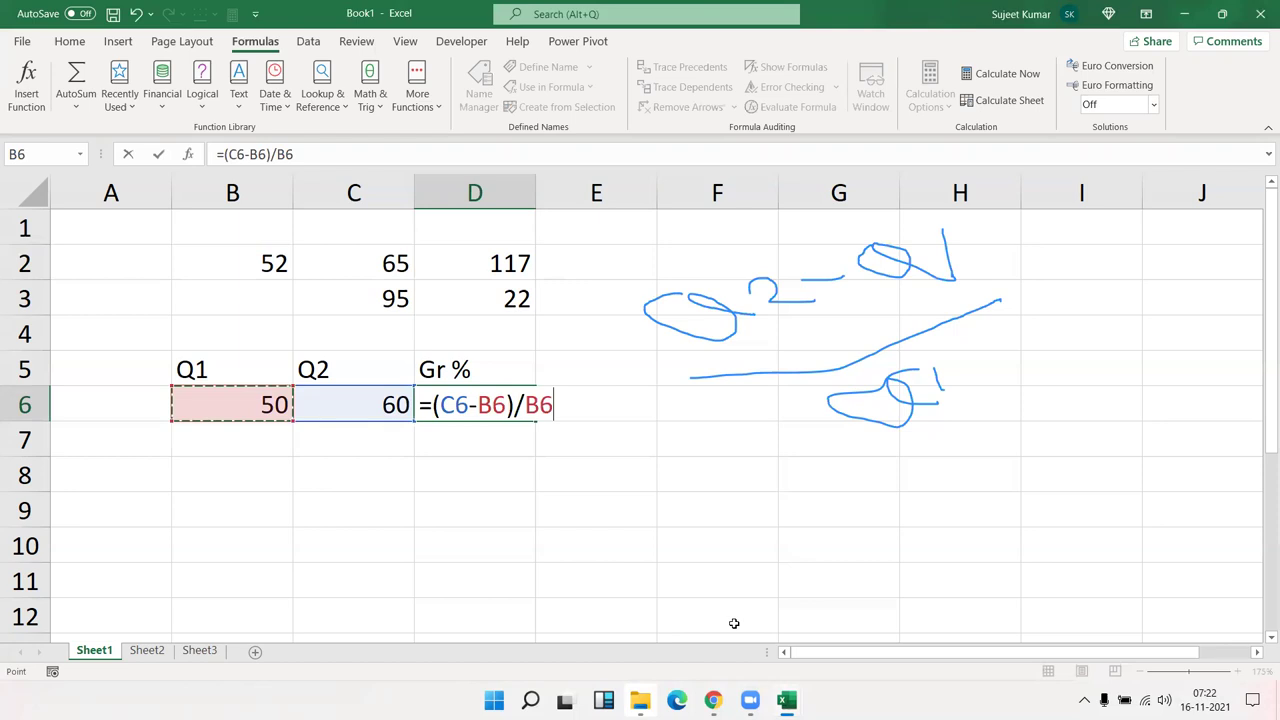
{"action": "key", "text": "Return"}
{"action": "key", "text": "Up"}
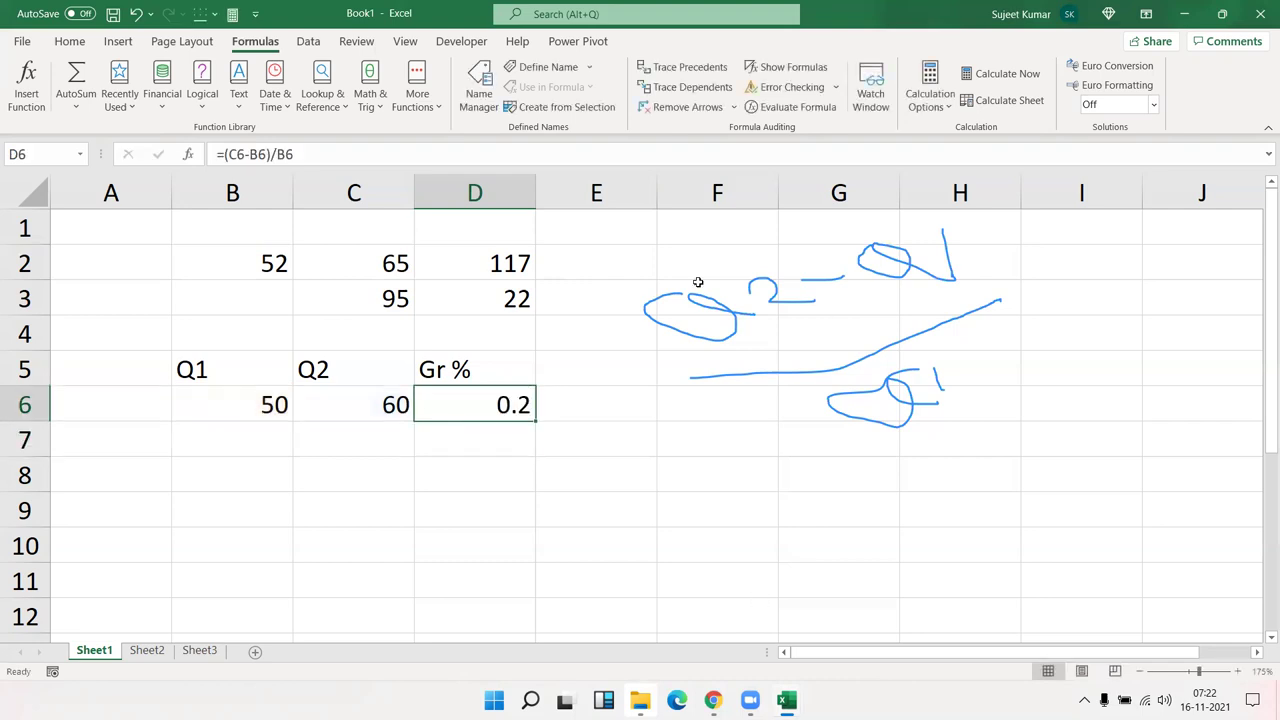
Step: Apply Percent Style to D6 so the growth displays as 20%
{"action": "left_click", "coordinate": [70, 42]}
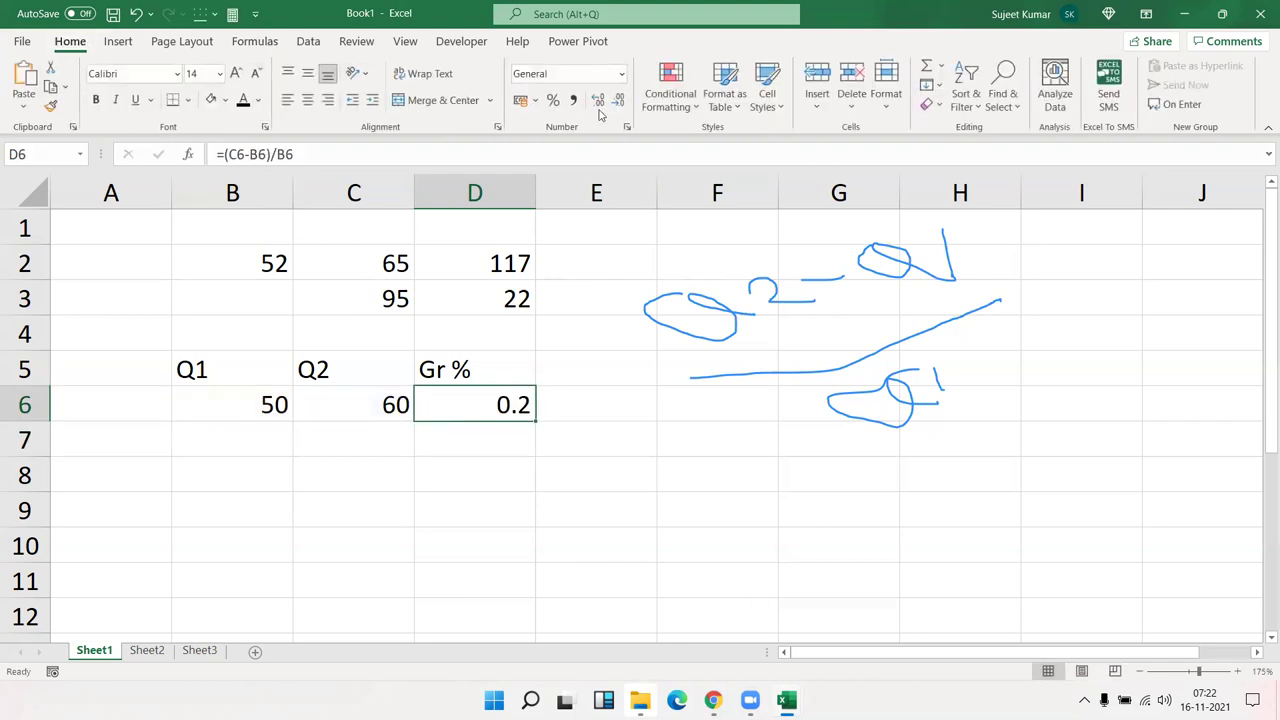
{"action": "left_click", "coordinate": [552, 100]}
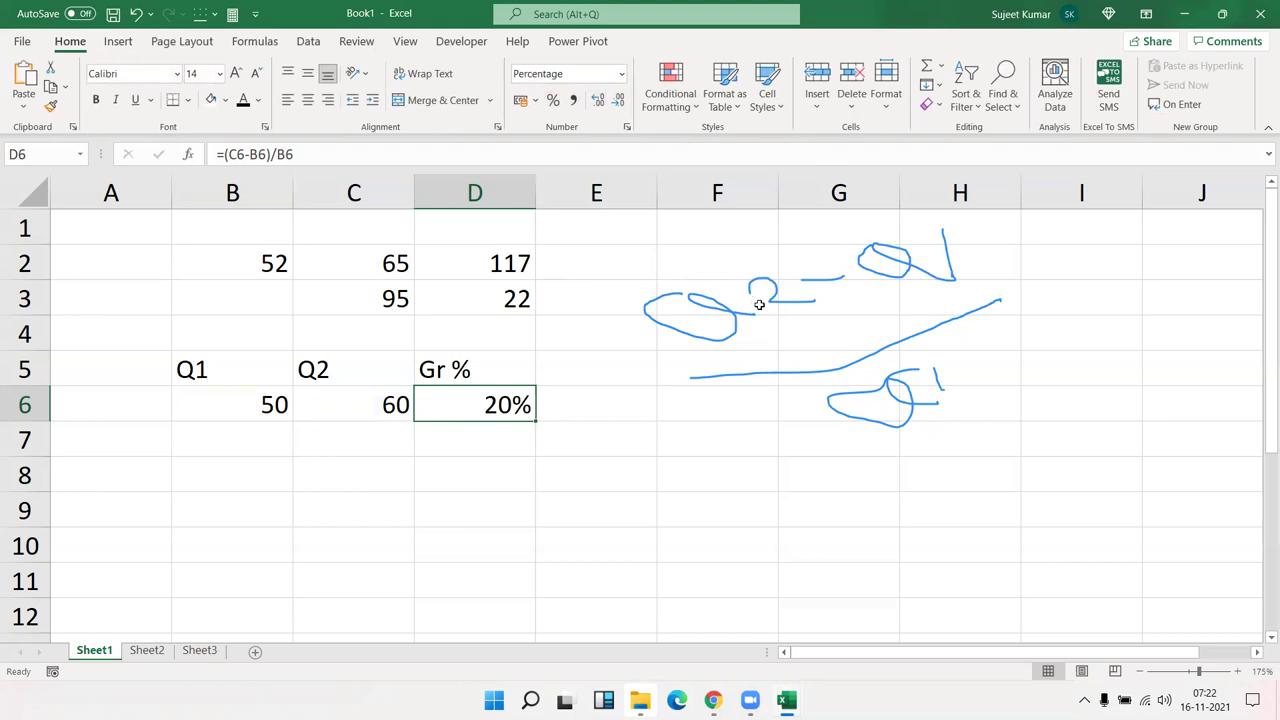
{"action": "left_click", "coordinate": [796, 369]}
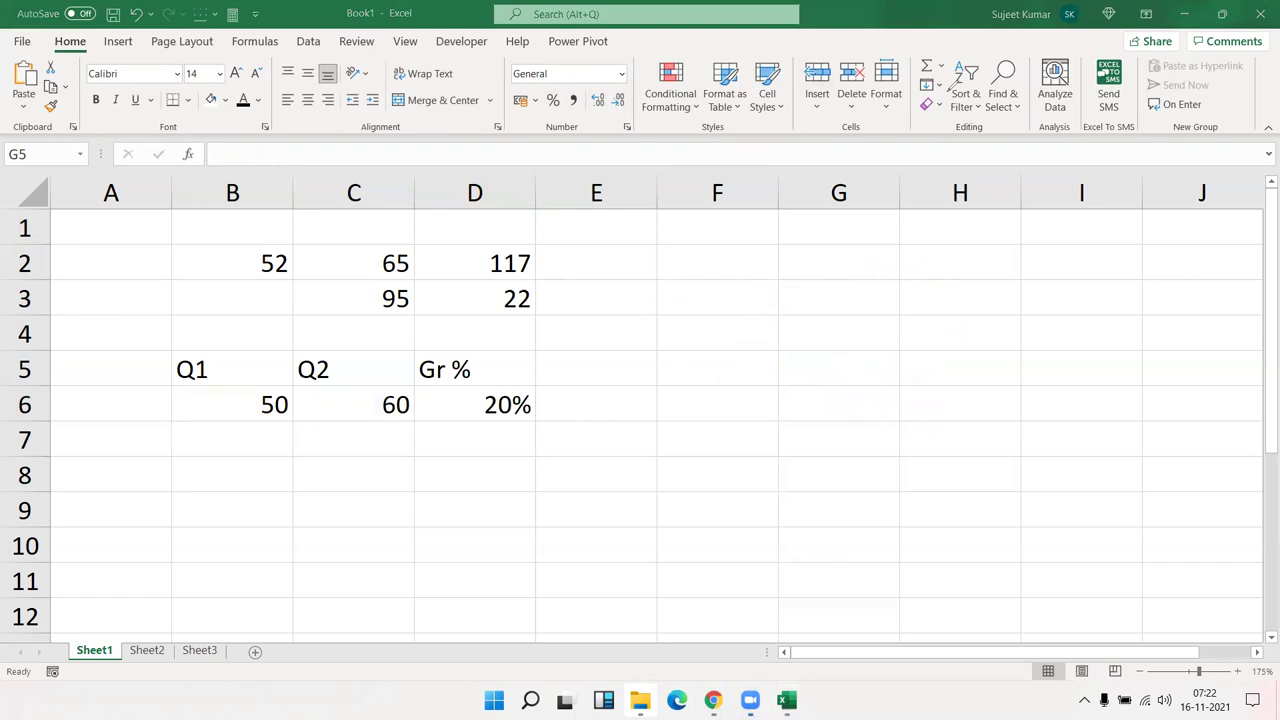
Step: List the operators *, -, +, / and ^ down F1:F5
{"action": "left_click", "coordinate": [733, 229]}
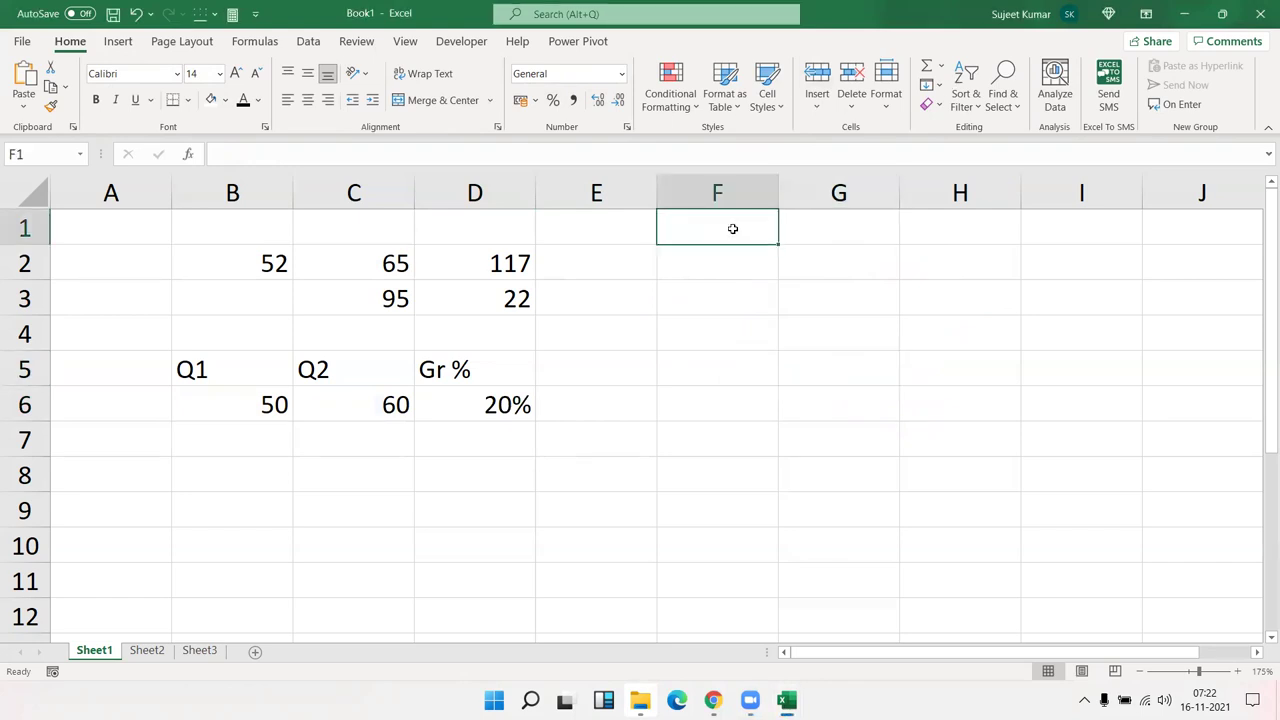
{"action": "type", "text": "*"}
{"action": "key", "text": "Return"}
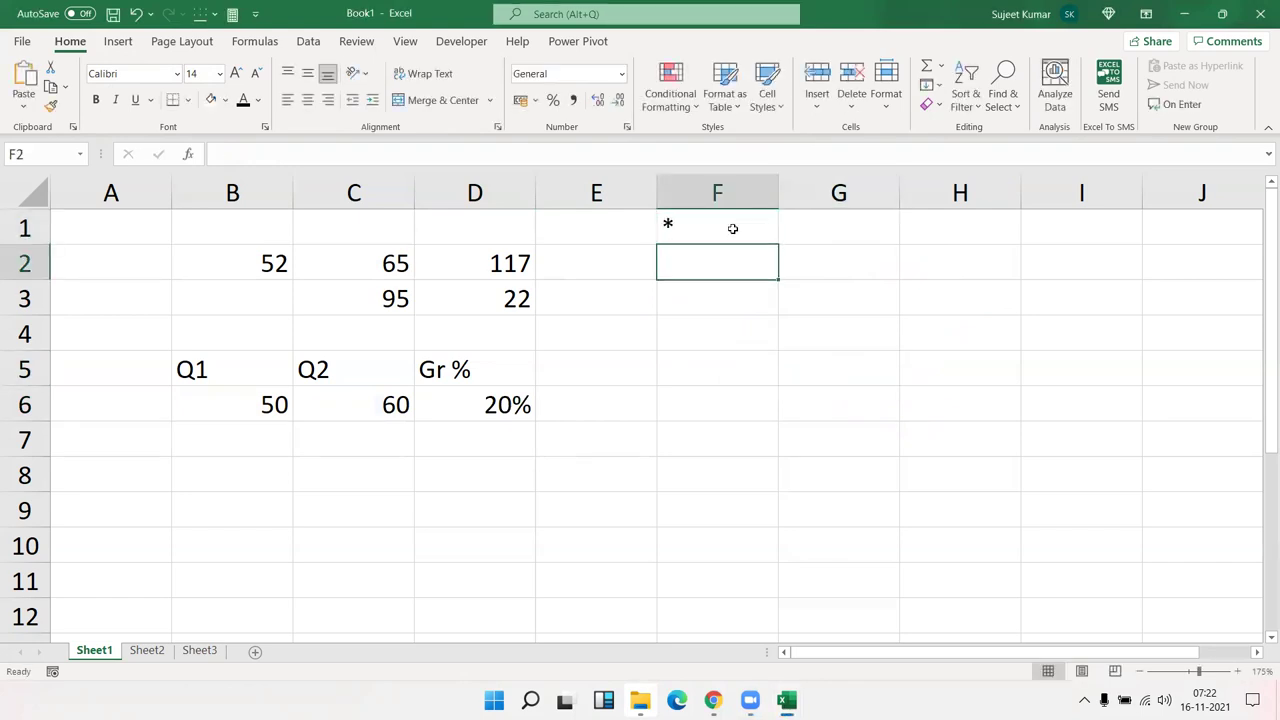
{"action": "type", "text": "-"}
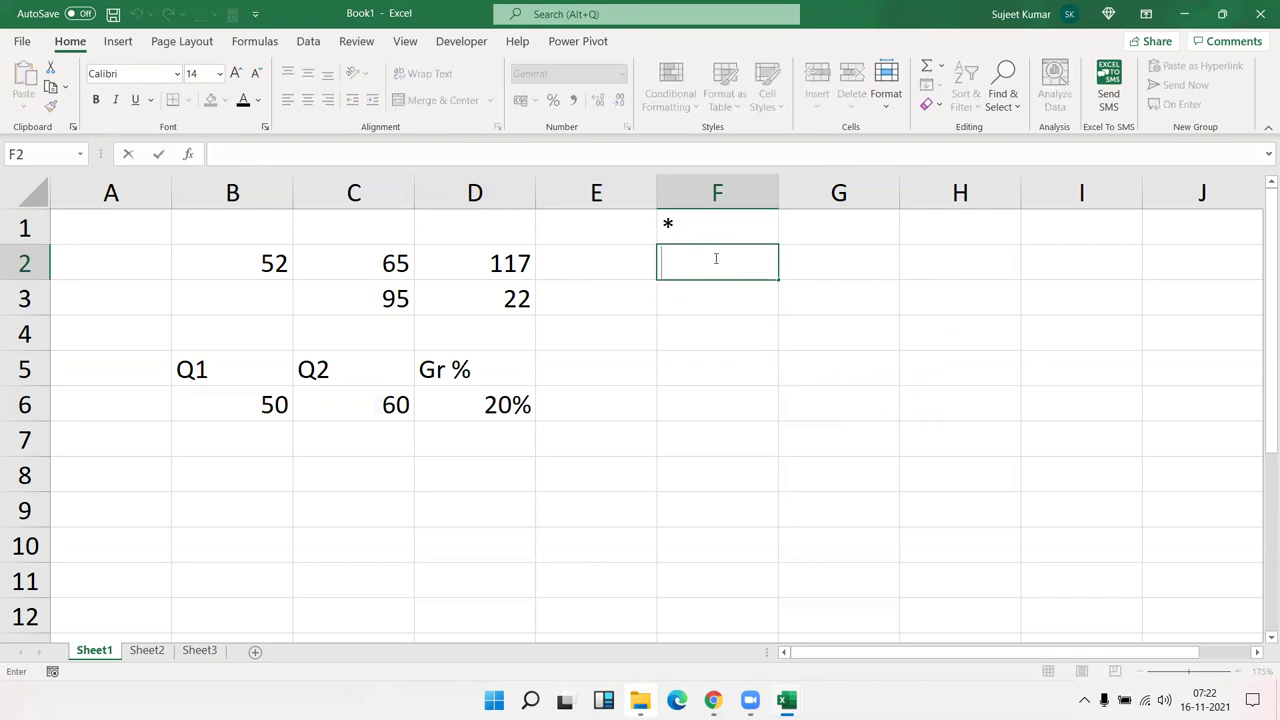
{"action": "key", "text": "Return"}
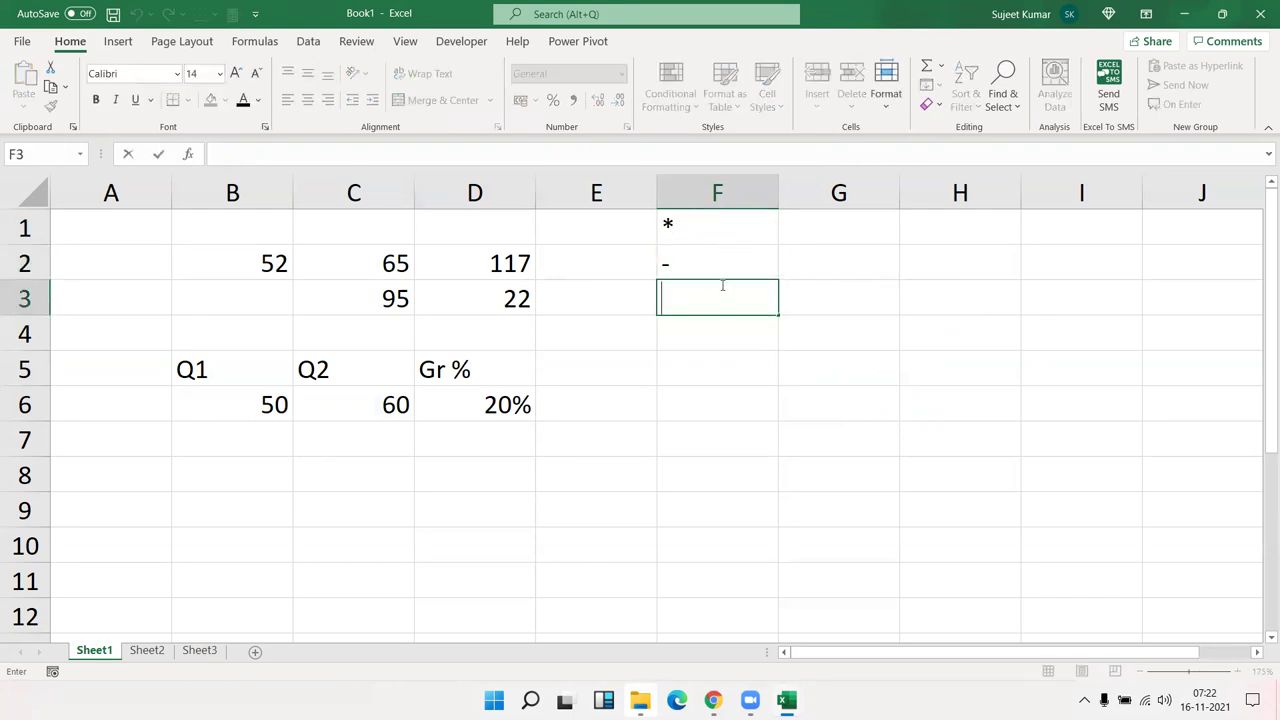
{"action": "type", "text": "+"}
{"action": "left_click", "coordinate": [687, 327]}
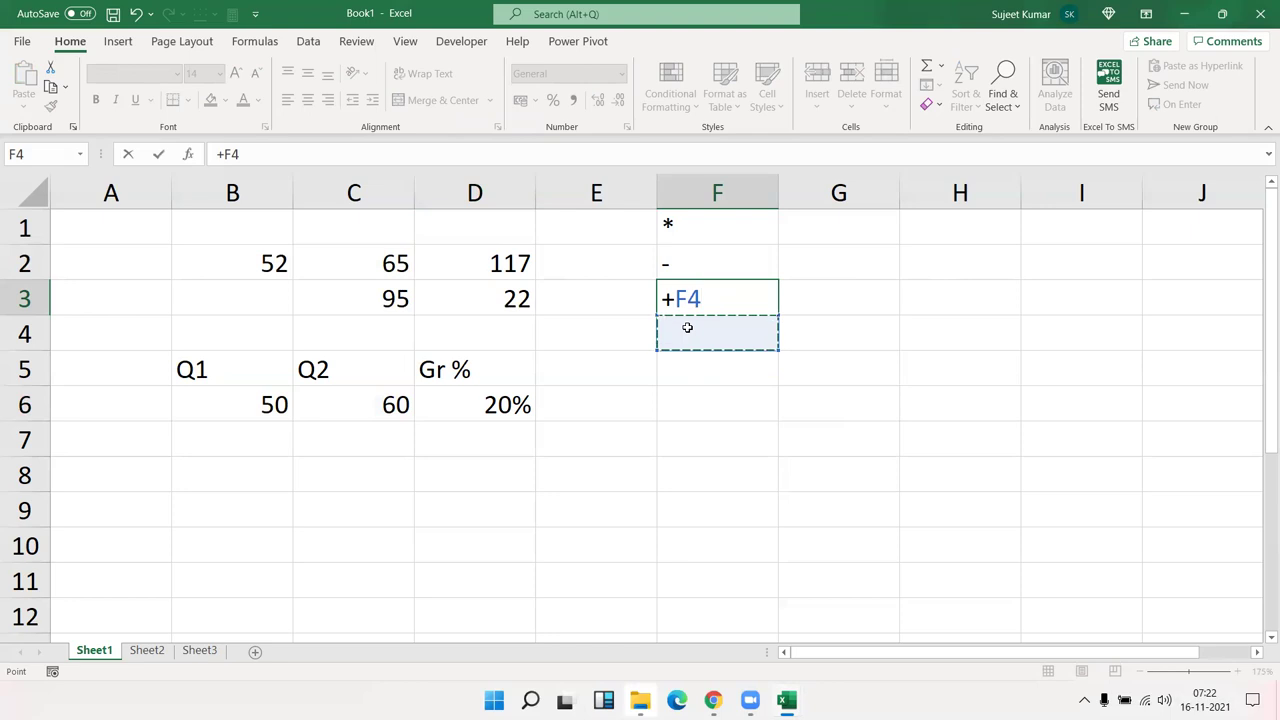
{"action": "key", "text": "BackSpace"}
{"action": "key", "text": "BackSpace"}
{"action": "key", "text": "BackSpace"}
{"action": "key", "text": "Return"}
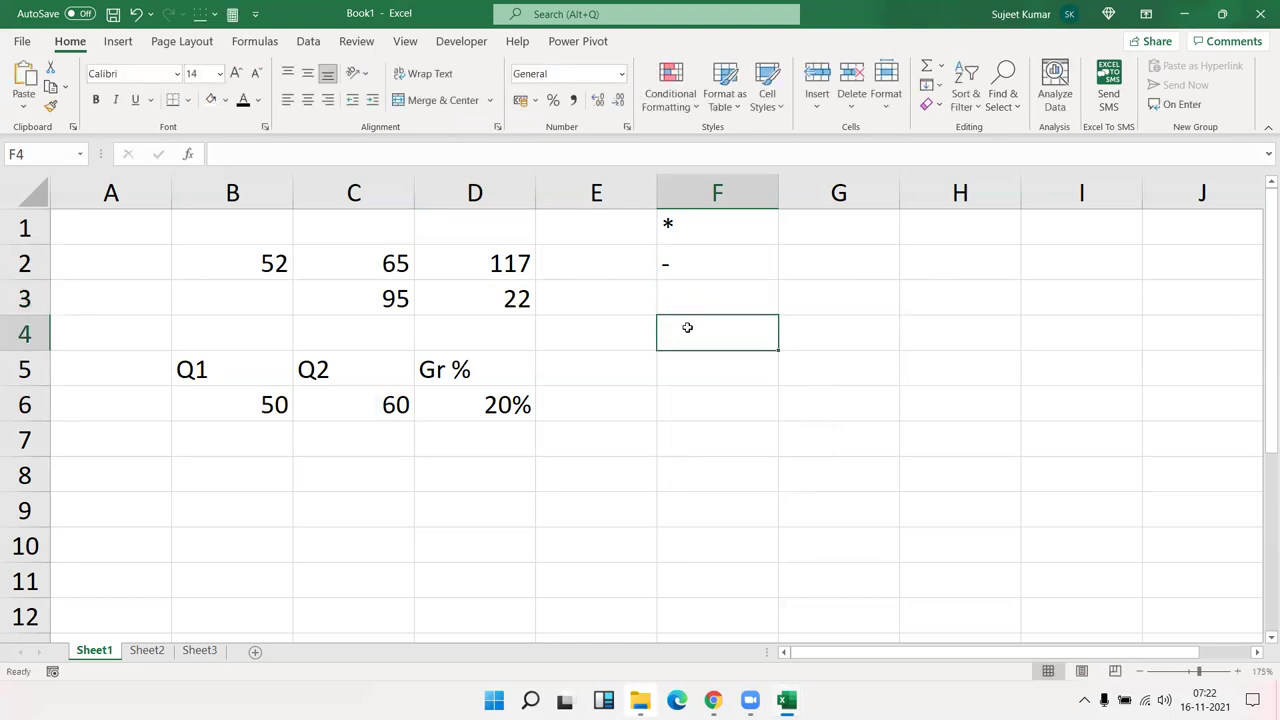
{"action": "key", "text": "Up"}
{"action": "type", "text": "+"}
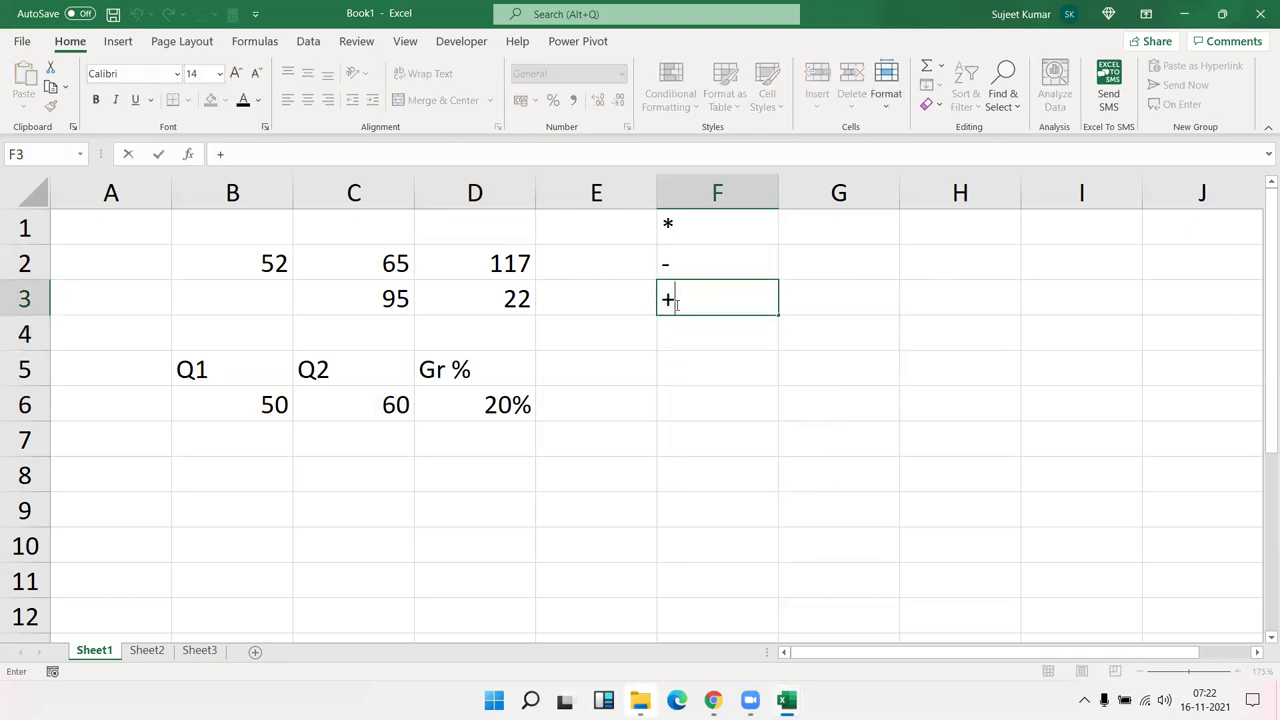
{"action": "key", "text": "Return"}
{"action": "double_click", "coordinate": [757, 337]}
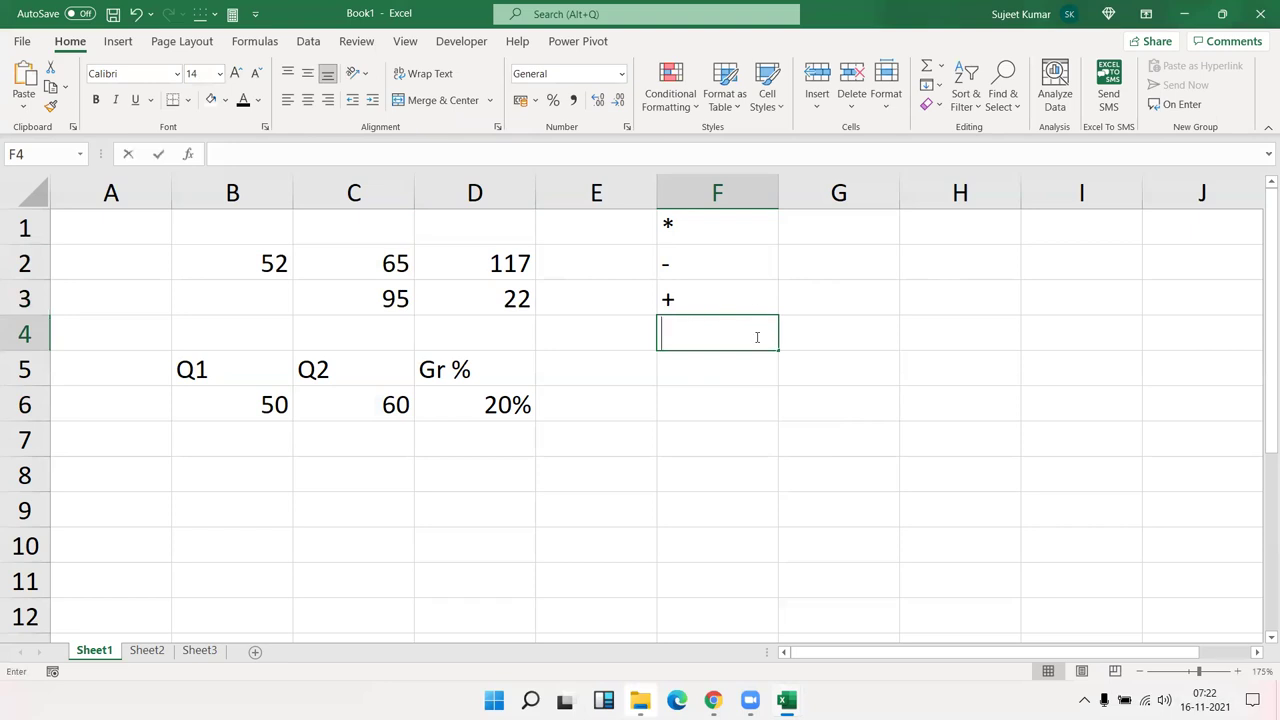
{"action": "type", "text": "/"}
{"action": "key", "text": "Return"}
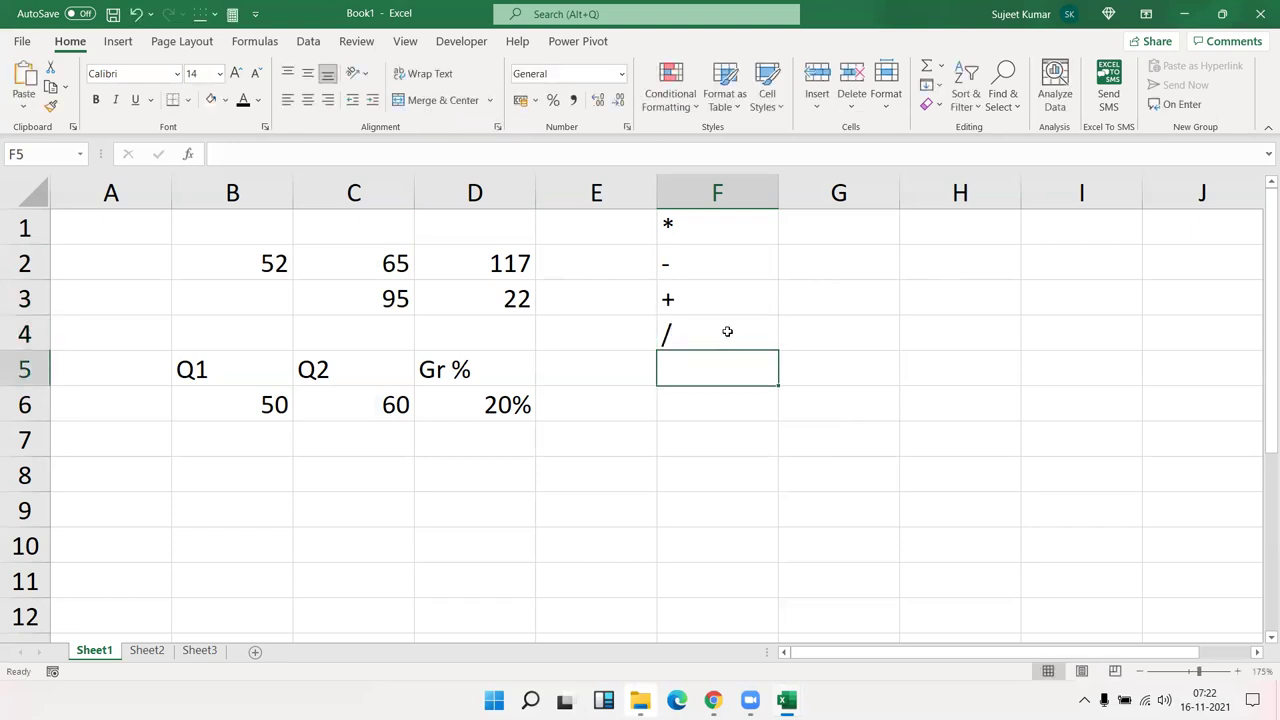
{"action": "type", "text": "^"}
{"action": "key", "text": "Return"}
{"action": "key", "text": "Up"}
Step: Enter =10^2 in E7, giving 100
{"action": "key", "text": "Down"}
{"action": "key", "text": "Down"}
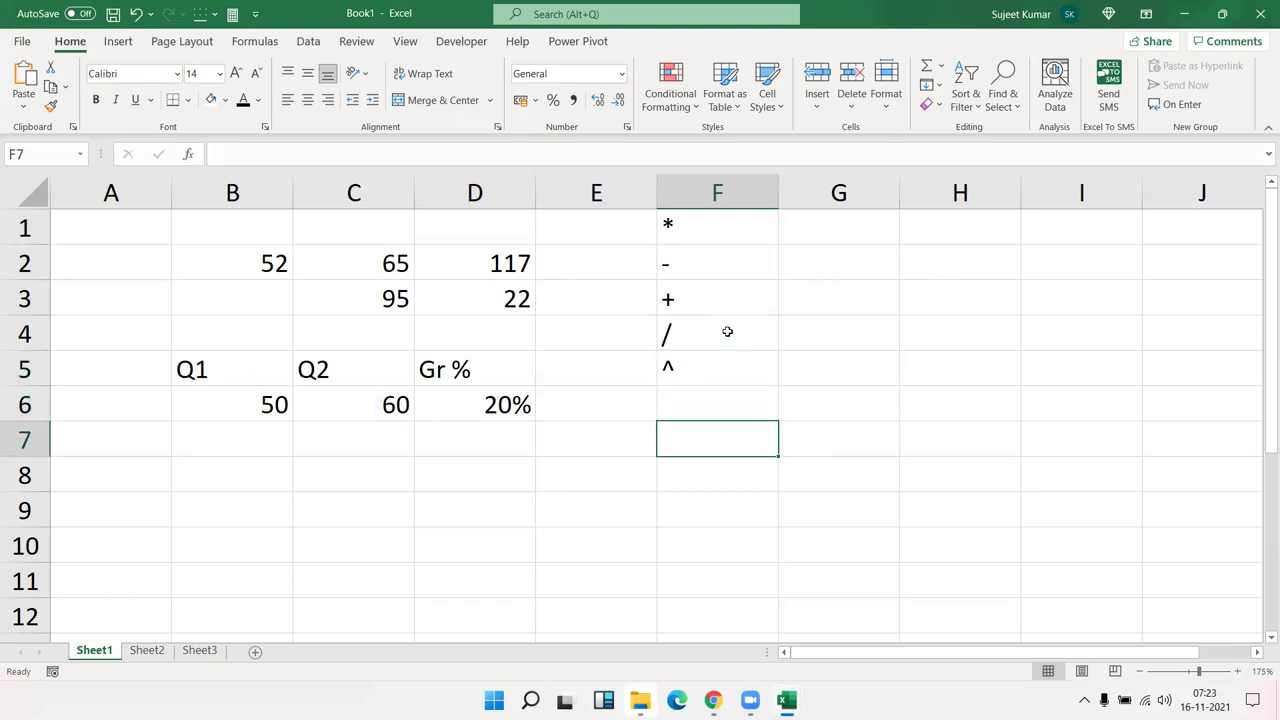
{"action": "key", "text": "Left"}
{"action": "type", "text": "=10^2"}
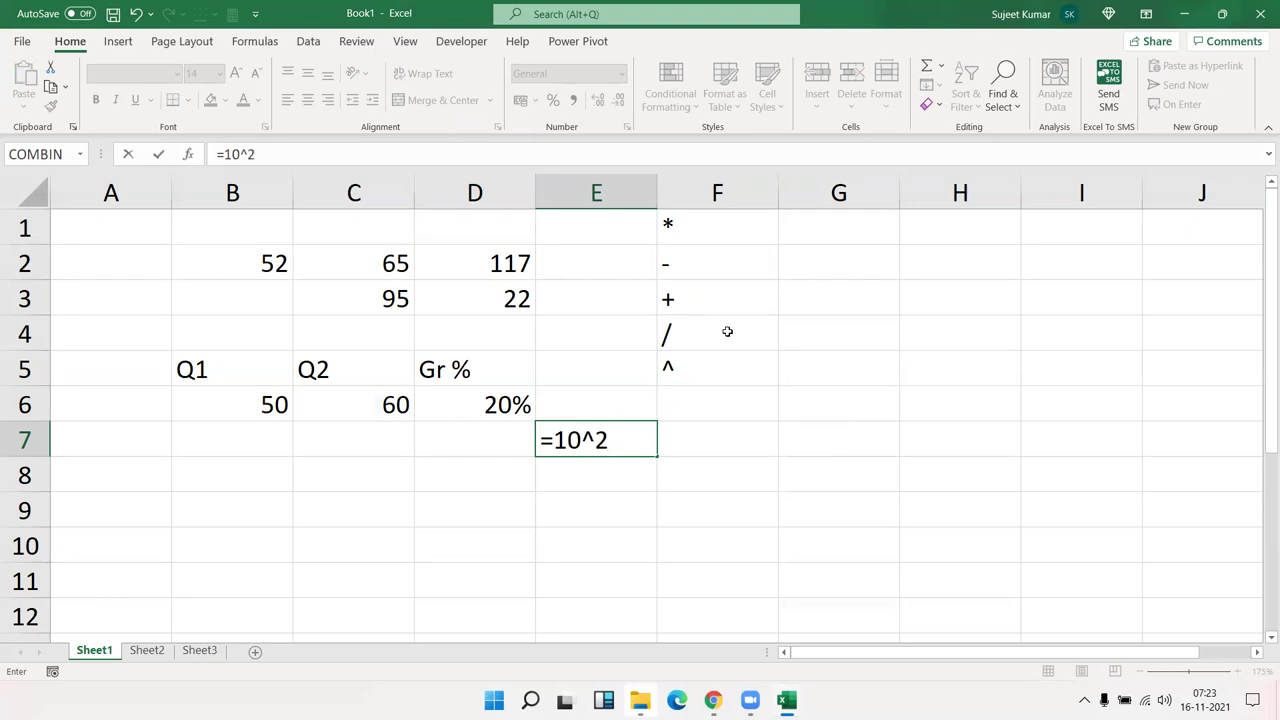
{"action": "key", "text": "Return"}
{"action": "key", "text": "Up"}
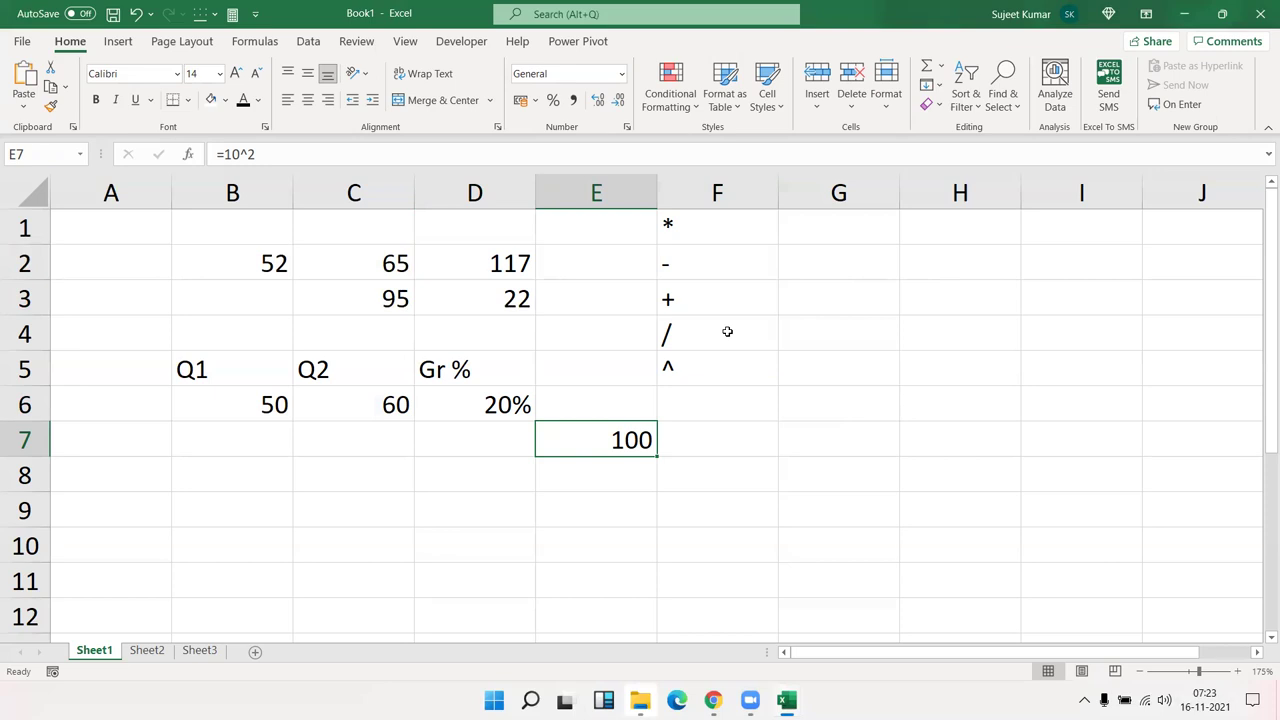
Step: Clear the 100 from E7 and move over to column A
{"action": "key", "text": "Delete"}
{"action": "key", "text": "Up"}
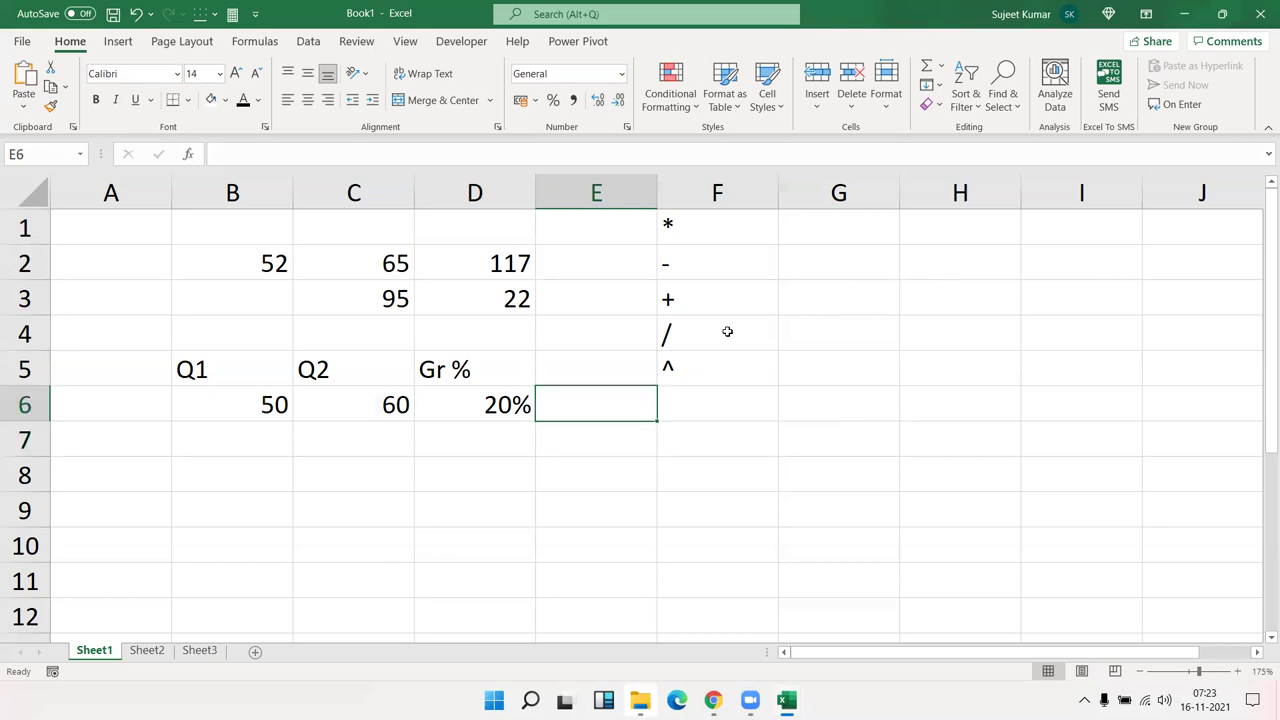
{"action": "key", "text": "Right"}
{"action": "key", "text": "Up"}
{"action": "key", "text": "Up"}
{"action": "key", "text": "Up"}
{"action": "key", "text": "Up"}
{"action": "key", "text": "Up"}
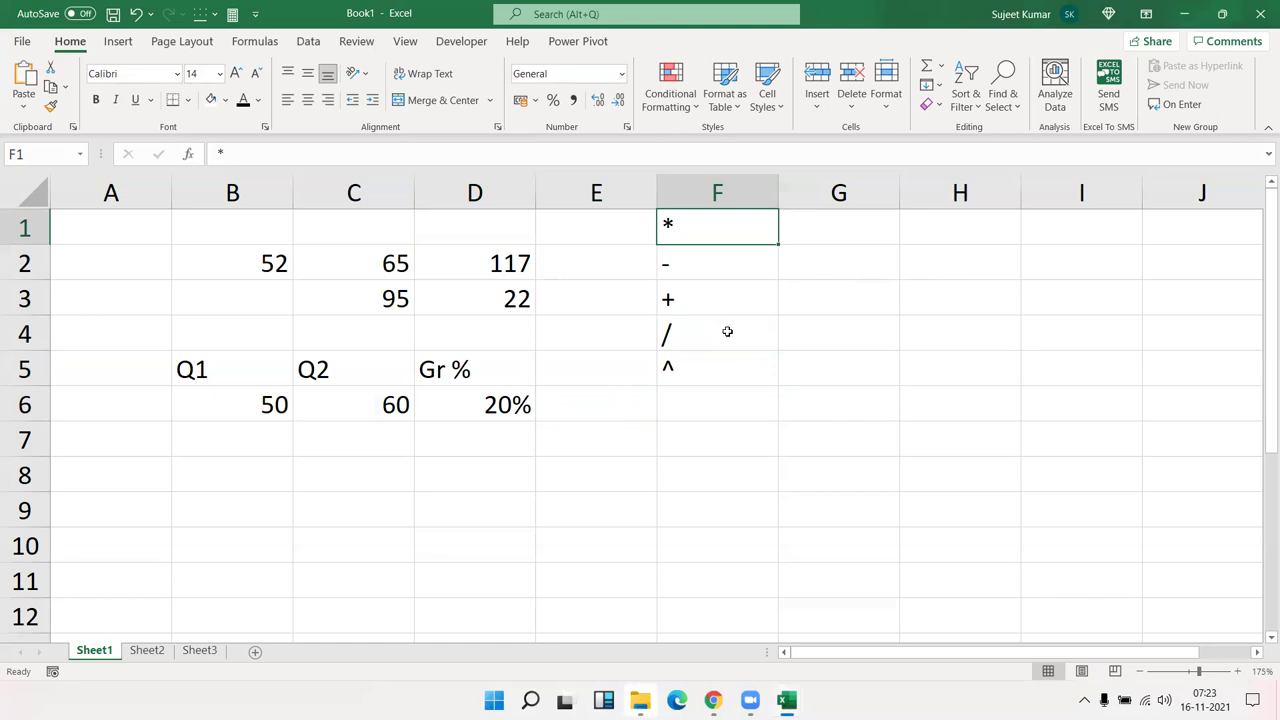
{"action": "key", "text": "Down"}
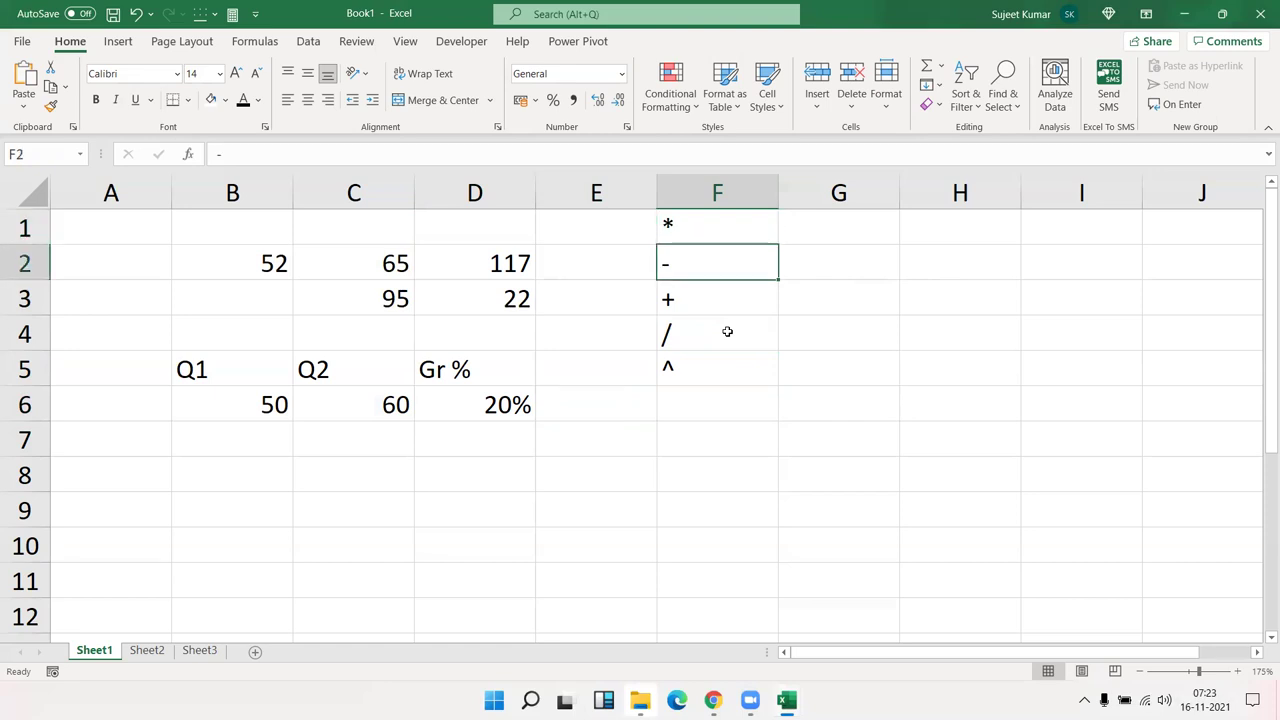
{"action": "key", "text": "Down"}
{"action": "key", "text": "Down"}
{"action": "key", "text": "Down"}
{"action": "key", "text": "Down"}
{"action": "key", "text": "Left"}
{"action": "key", "text": "Left"}
{"action": "key", "text": "Left"}
{"action": "key", "text": "Left"}
{"action": "key", "text": "Left"}
{"action": "key", "text": "Up"}
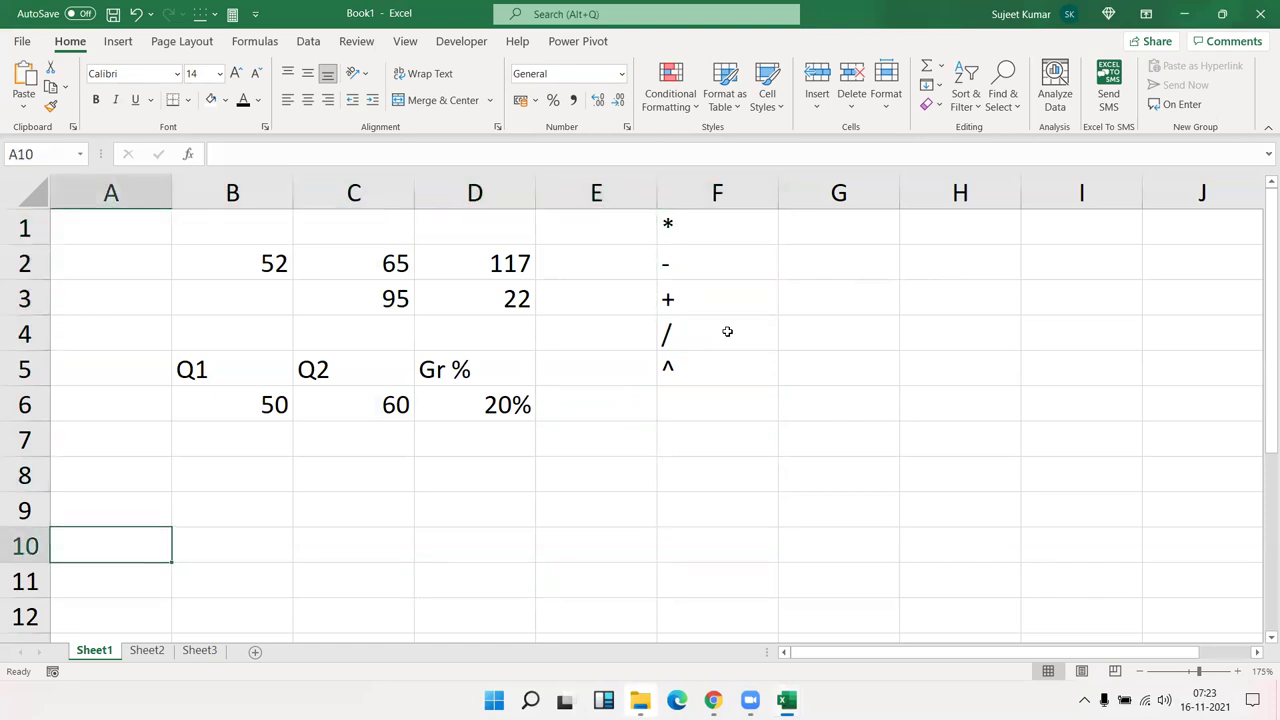
{"action": "key", "text": "Up"}
{"action": "key", "text": "Up"}
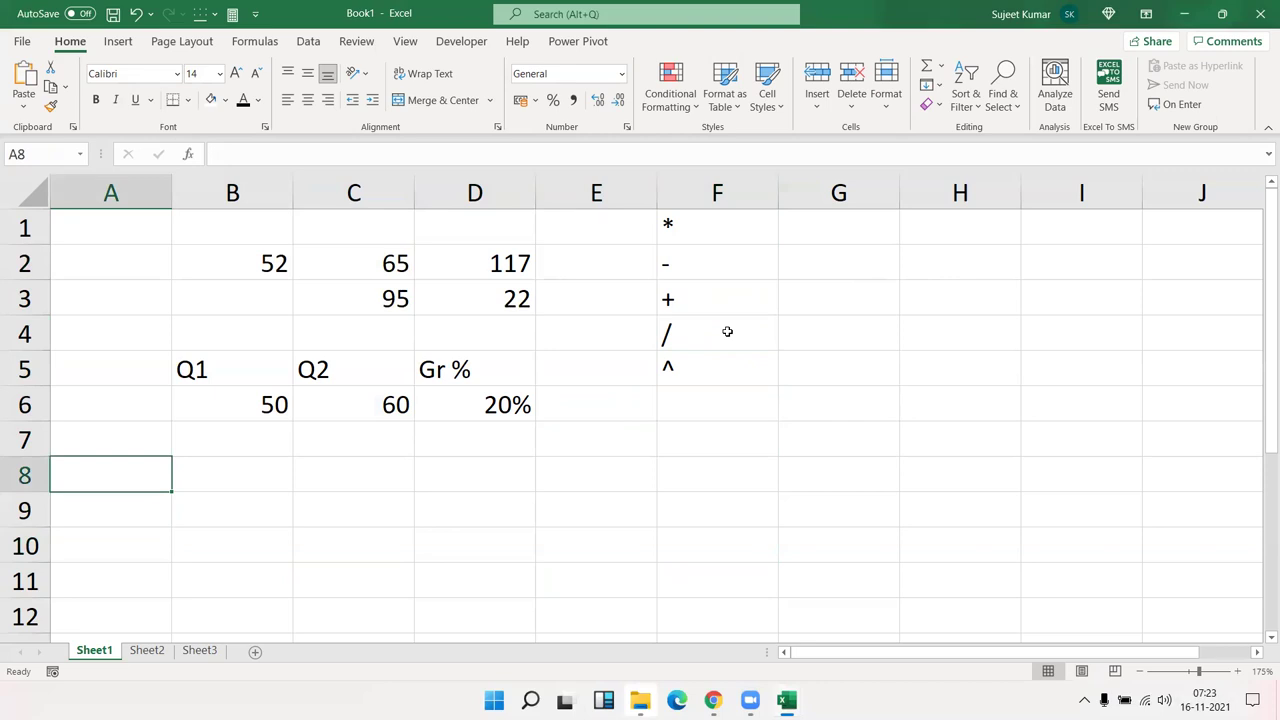
Step: Enter label P with 50000 in row 8 and R with 5% in row 9
{"action": "type", "text": "P"}
{"action": "key", "text": "Return"}
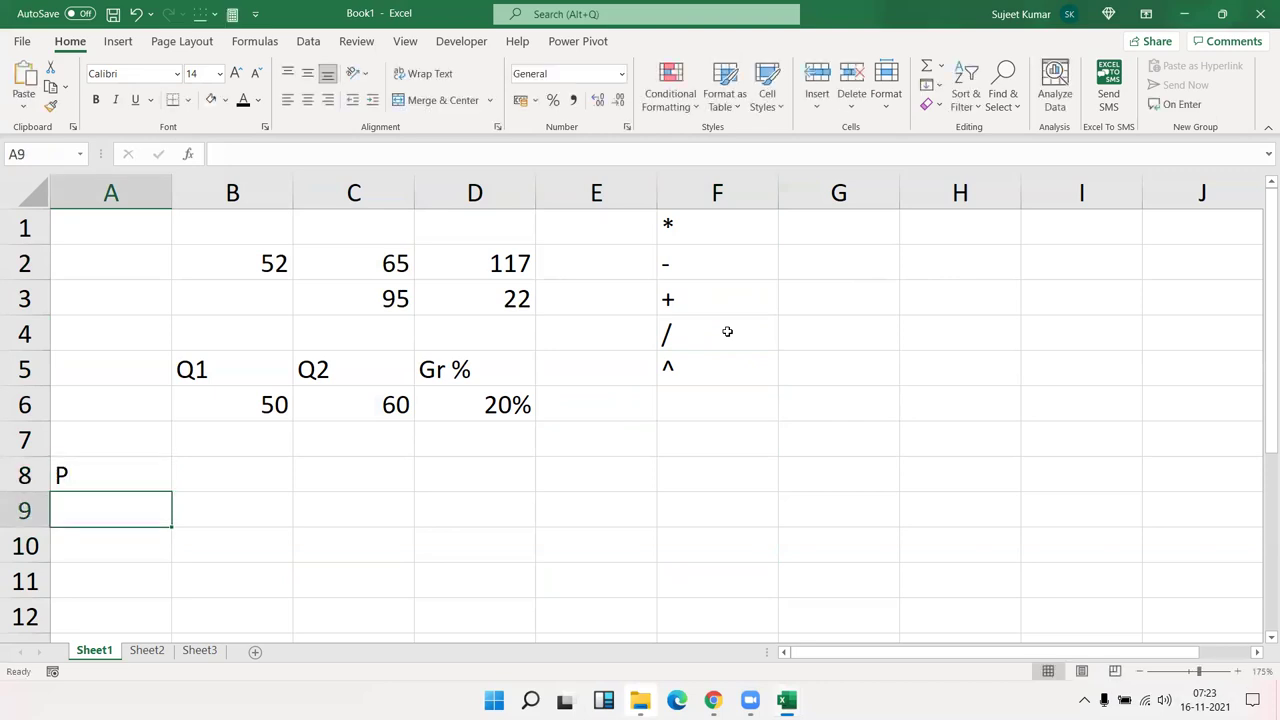
{"action": "key", "text": "Right"}
{"action": "key", "text": "Up"}
{"action": "type", "text": "50000"}
{"action": "key", "text": "Return"}
{"action": "key", "text": "Left"}
{"action": "type", "text": "R"}
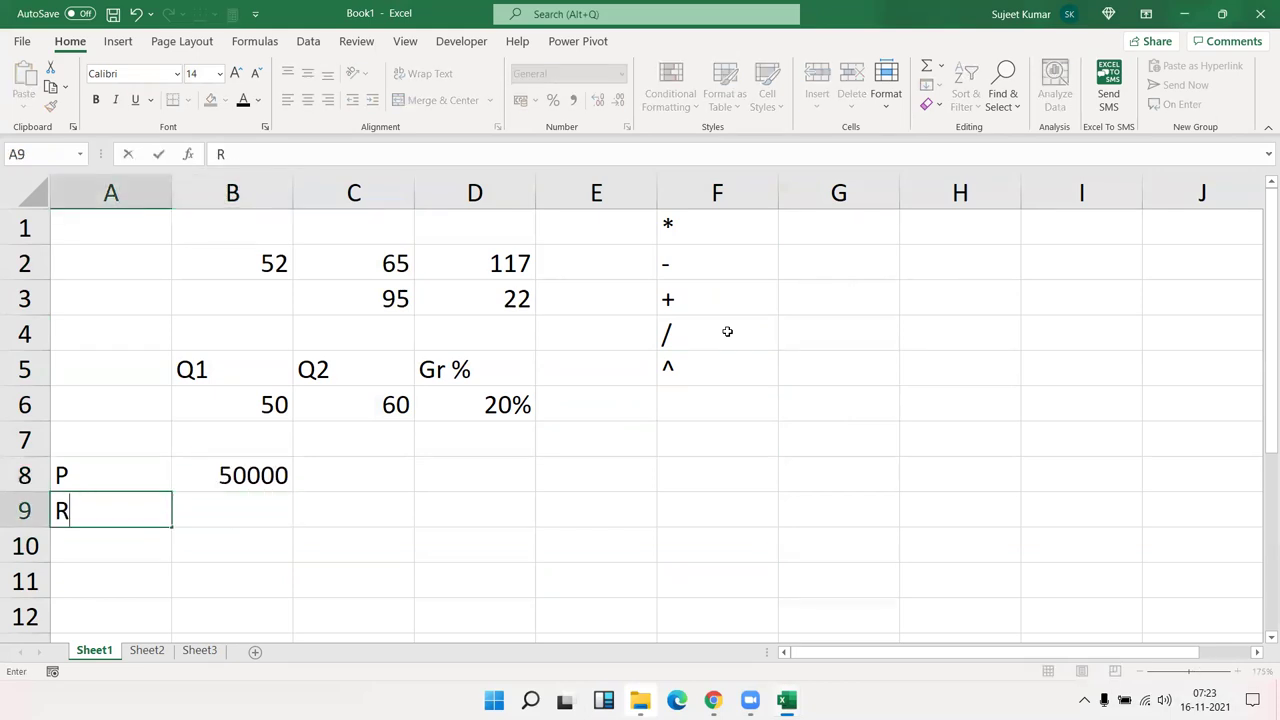
{"action": "key", "text": "Right"}
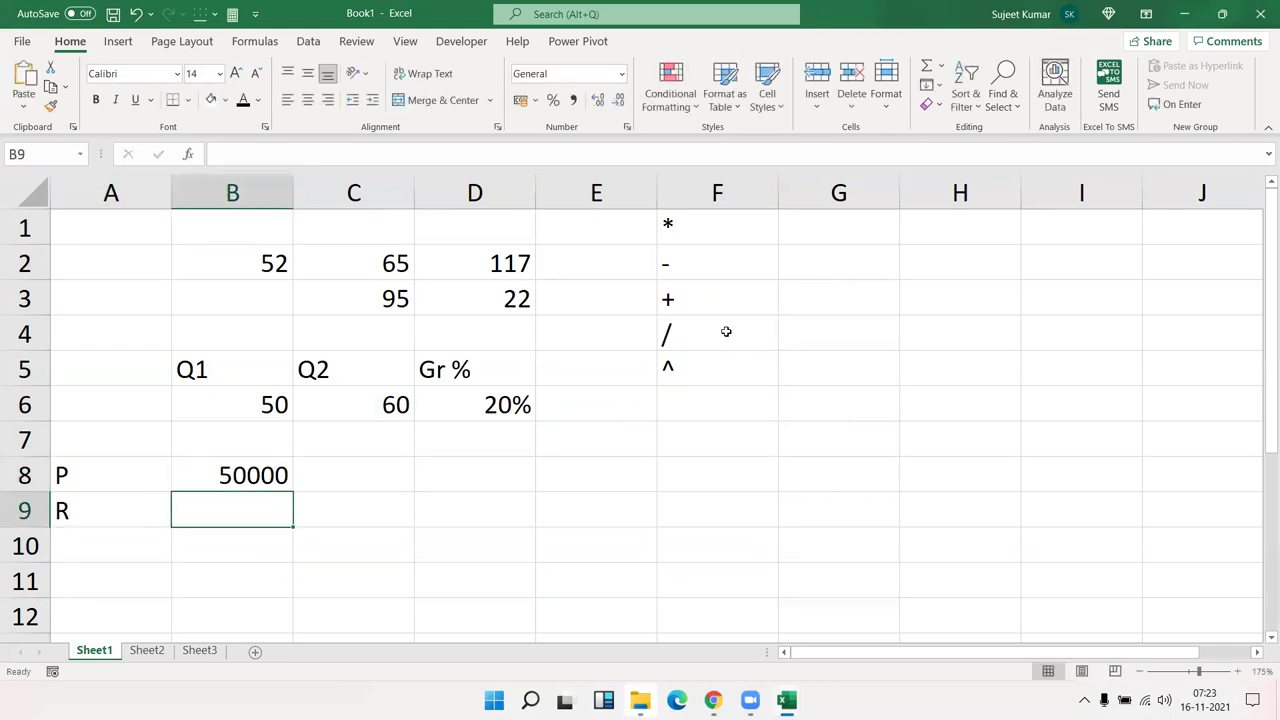
{"action": "type", "text": "5%"}
{"action": "key", "text": "Return"}
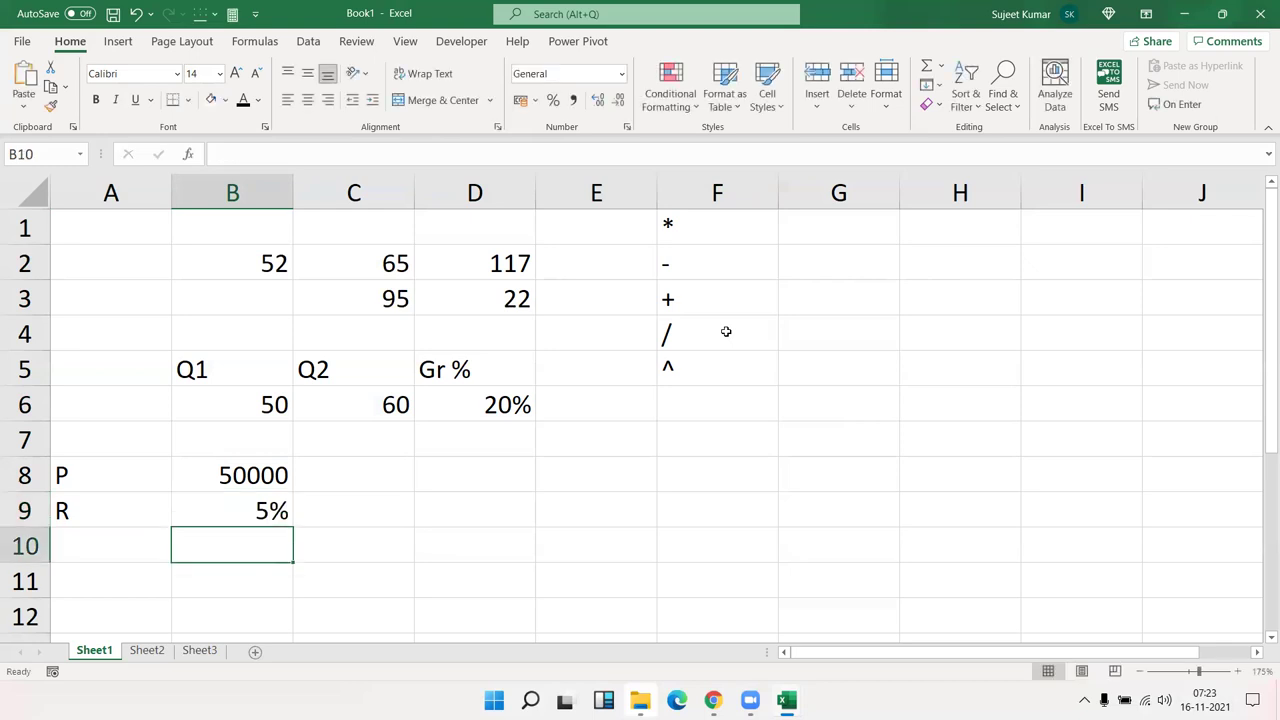
Step: Enter label T with 3 in row 10 and N with 12 in row 11
{"action": "key", "text": "Left"}
{"action": "type", "text": "T"}
{"action": "key", "text": "Right"}
{"action": "type", "text": "3"}
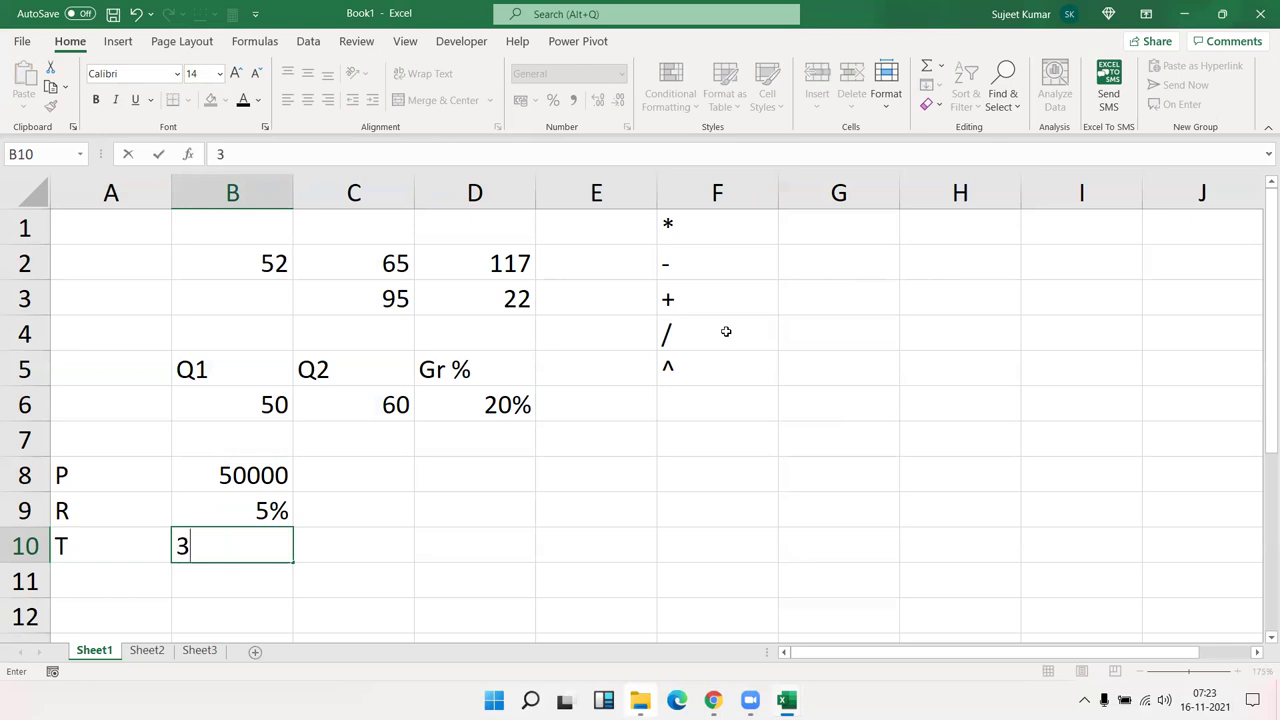
{"action": "key", "text": "Return"}
{"action": "key", "text": "Left"}
{"action": "type", "text": "N"}
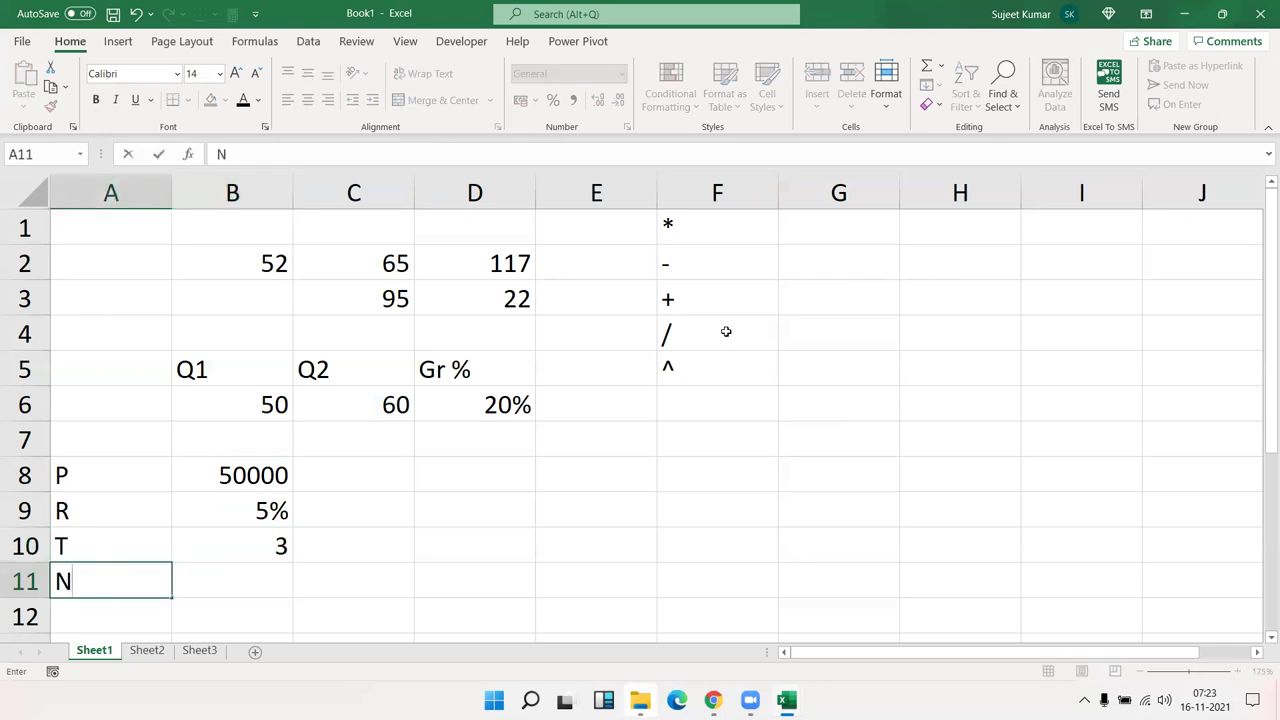
{"action": "key", "text": "Right"}
{"action": "type", "text": "12"}
{"action": "key", "text": "Right"}
{"action": "key", "text": "Left"}
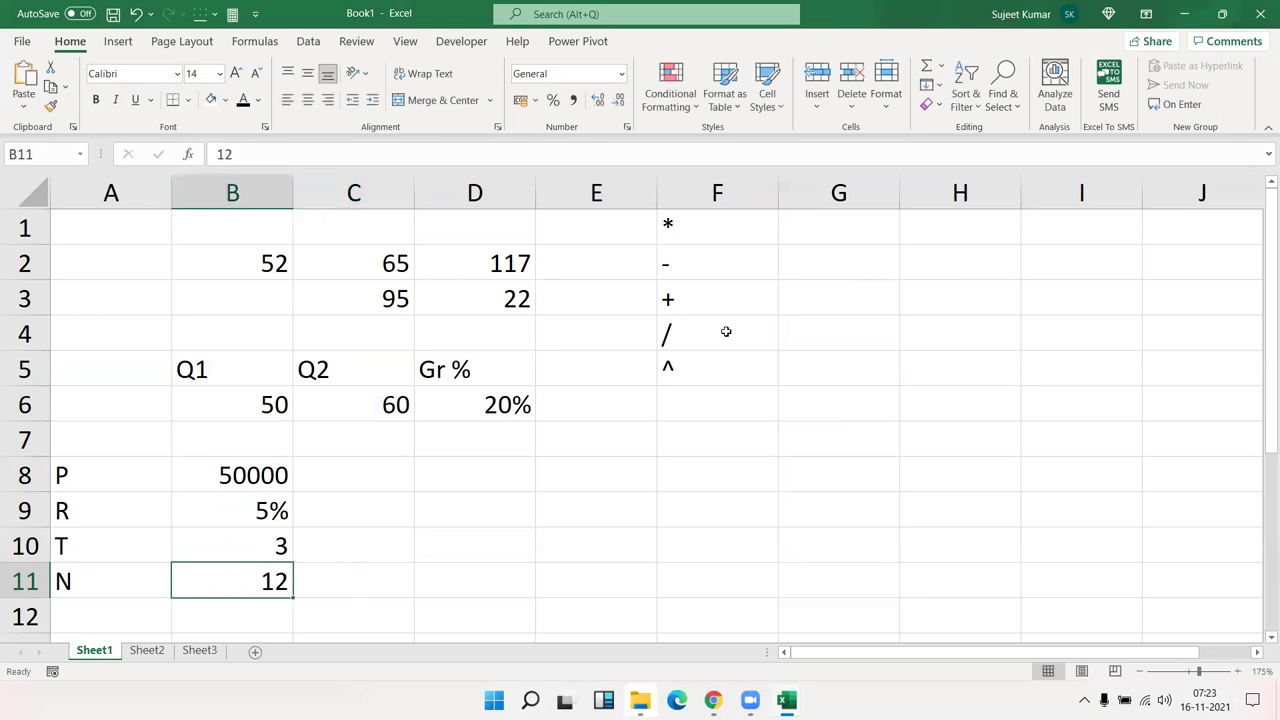
{"action": "key", "text": "Up"}
{"action": "key", "text": "Right"}
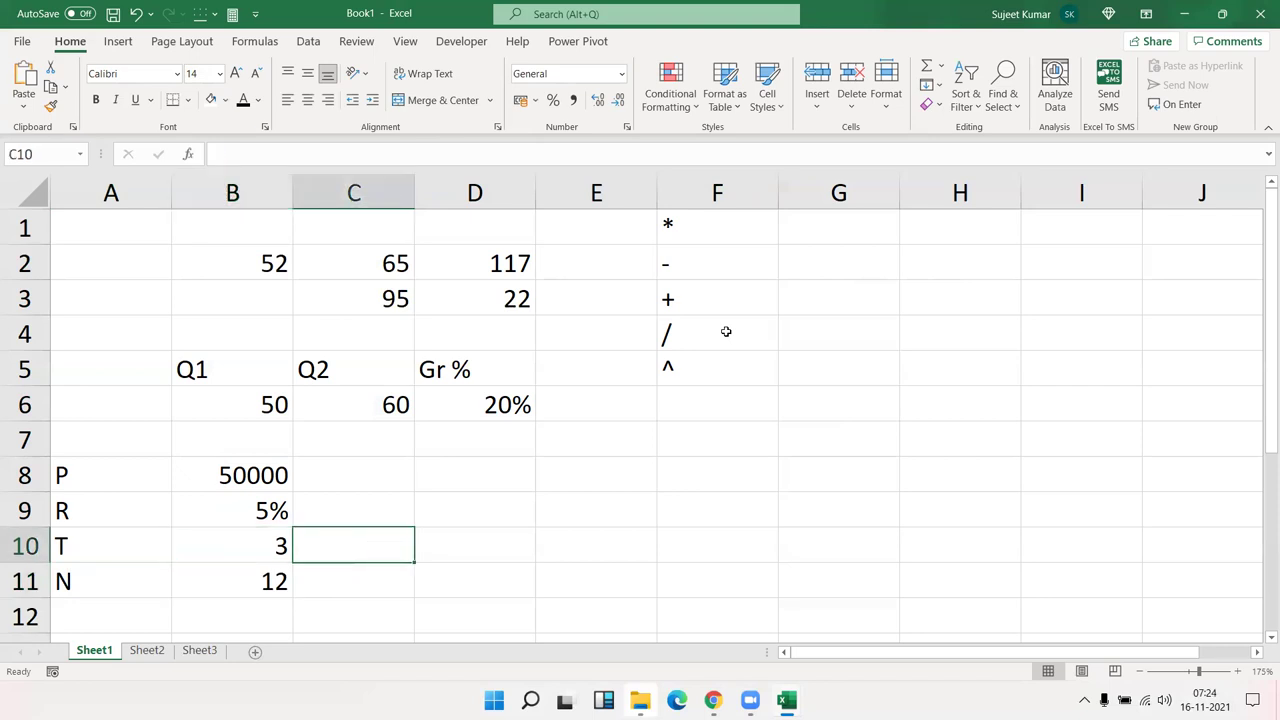
{"action": "key", "text": "Down"}
{"action": "key", "text": "Down"}
{"action": "key", "text": "Left"}
{"action": "key", "text": "Down"}
{"action": "key", "text": "Down"}
{"action": "key", "text": "Down"}
{"action": "key", "text": "Down"}
{"action": "key", "text": "Down"}
{"action": "key", "text": "Down"}
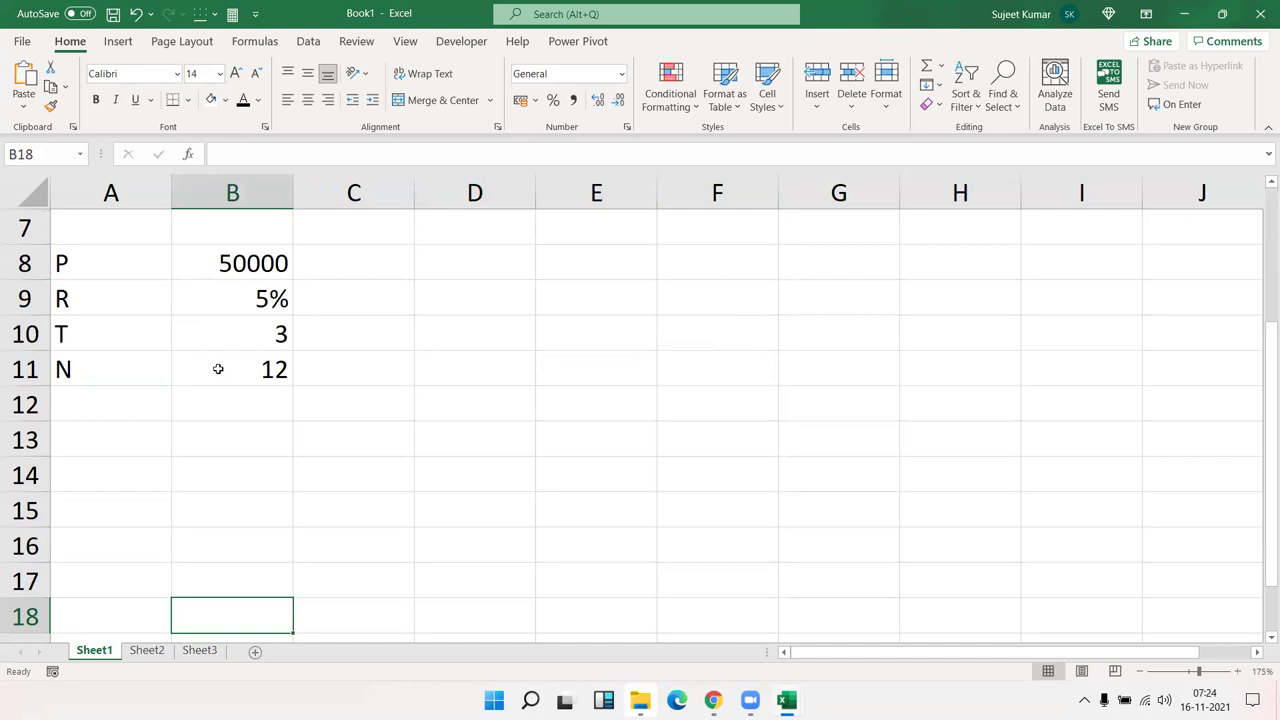
Step: Enter the label amt in cell A13 and move to B13
{"action": "left_click", "coordinate": [151, 426]}
{"action": "double_click", "coordinate": [151, 426]}
{"action": "type", "text": "amt"}
{"action": "key", "text": "Return"}
{"action": "left_click", "coordinate": [151, 426]}
{"action": "key", "text": "Right"}
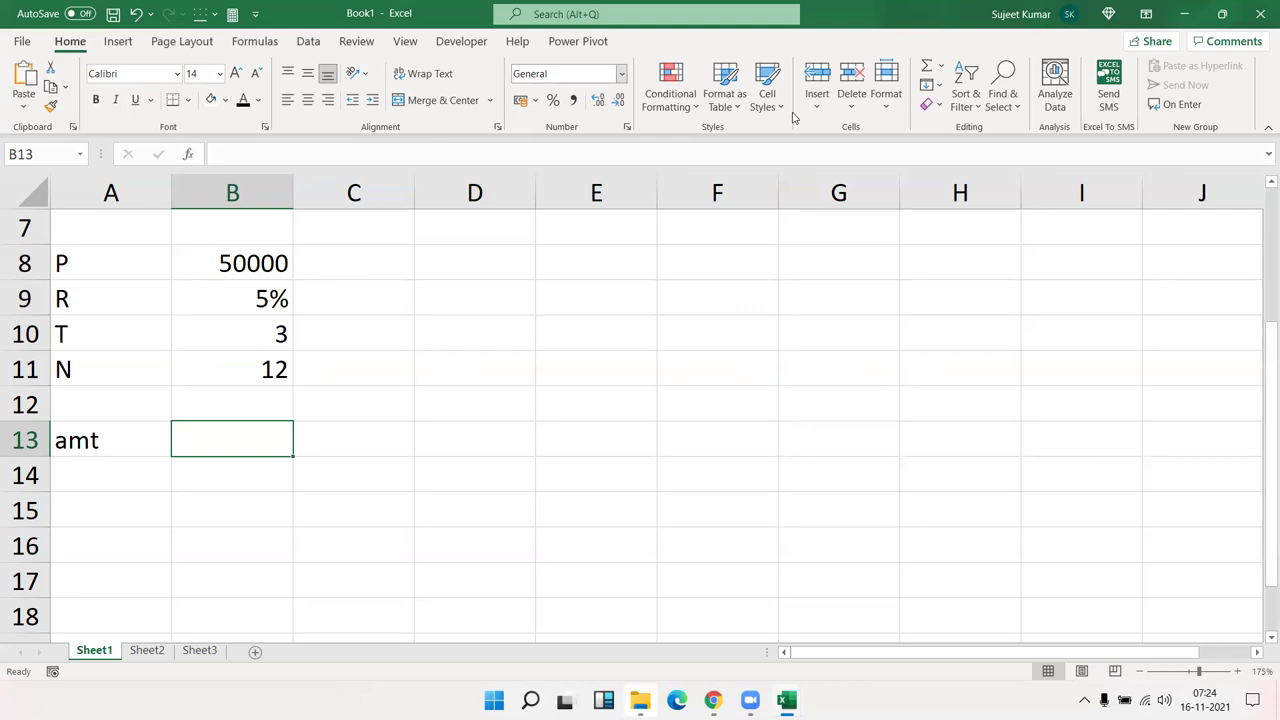
Step: Handwrite the ink formula A = (P×(1+r/n))^(nt) beside the P, R, T, N values
{"action": "mouse_move", "coordinate": [436, 362]}
{"action": "left_mouse_down"}
{"action": "mouse_move", "coordinate": [464, 365]}
{"action": "mouse_move", "coordinate": [477, 342]}
{"action": "mouse_move", "coordinate": [526, 349]}
{"action": "left_mouse_up"}
{"action": "mouse_move", "coordinate": [537, 289]}
{"action": "left_mouse_down"}
{"action": "mouse_move", "coordinate": [599, 383]}
{"action": "mouse_move", "coordinate": [577, 343]}
{"action": "left_mouse_up"}
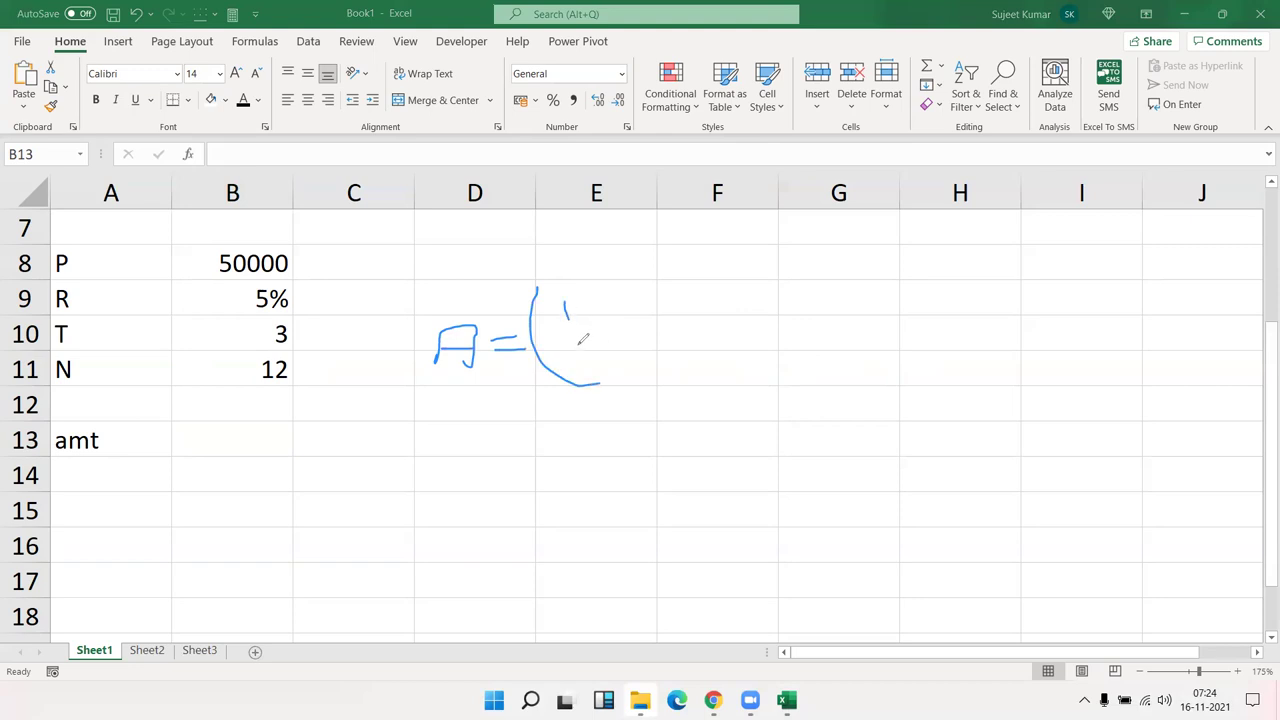
{"action": "mouse_move", "coordinate": [563, 300]}
{"action": "left_mouse_down"}
{"action": "mouse_move", "coordinate": [572, 316]}
{"action": "mouse_move", "coordinate": [655, 320]}
{"action": "mouse_move", "coordinate": [636, 330]}
{"action": "left_mouse_up"}
{"action": "left_click_drag", "start_coordinate": [660, 262], "coordinate": [720, 340]}
{"action": "mouse_move", "coordinate": [678, 266]}
{"action": "left_mouse_down"}
{"action": "mouse_move", "coordinate": [681, 298]}
{"action": "mouse_move", "coordinate": [752, 268]}
{"action": "mouse_move", "coordinate": [738, 268]}
{"action": "mouse_move", "coordinate": [750, 300]}
{"action": "mouse_move", "coordinate": [764, 300]}
{"action": "left_mouse_up"}
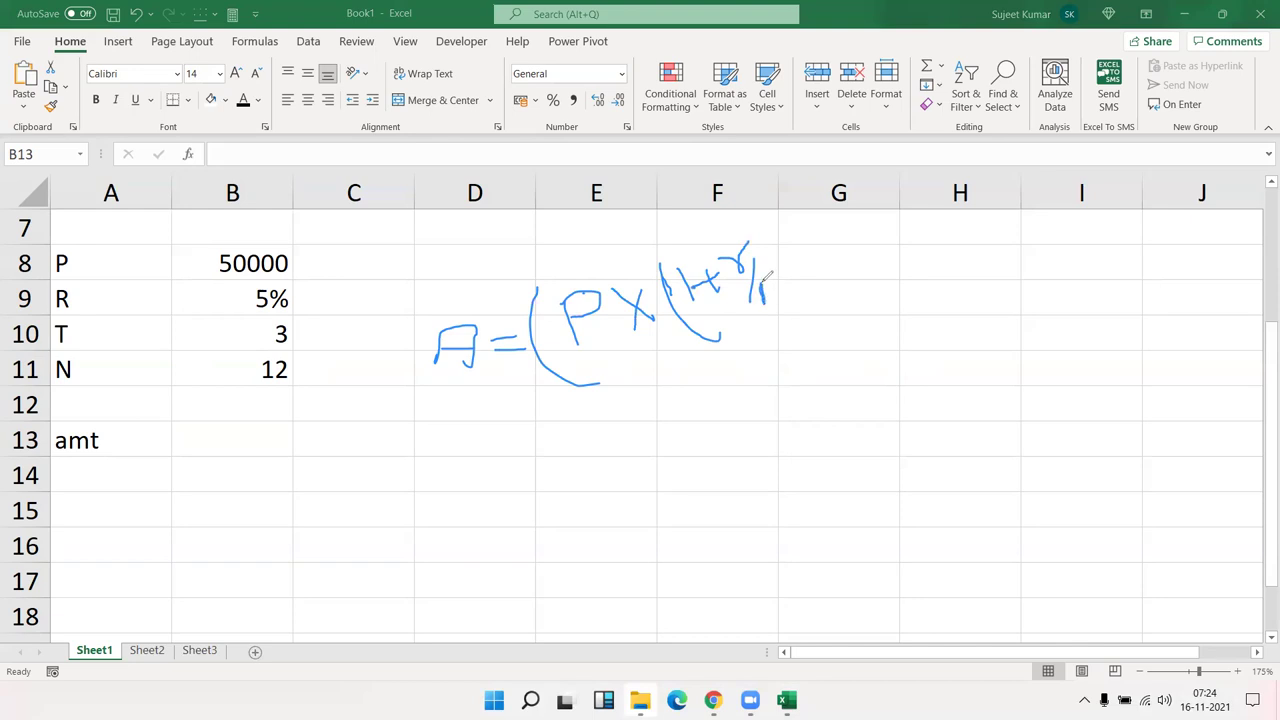
{"action": "left_click_drag", "start_coordinate": [776, 250], "coordinate": [776, 292]}
{"action": "left_click_drag", "start_coordinate": [758, 222], "coordinate": [832, 310]}
{"action": "mouse_move", "coordinate": [772, 207]}
{"action": "left_mouse_down"}
{"action": "mouse_move", "coordinate": [842, 226]}
{"action": "mouse_move", "coordinate": [812, 198]}
{"action": "mouse_move", "coordinate": [848, 198]}
{"action": "mouse_move", "coordinate": [828, 194]}
{"action": "mouse_move", "coordinate": [886, 158]}
{"action": "mouse_move", "coordinate": [922, 203]}
{"action": "left_mouse_up"}
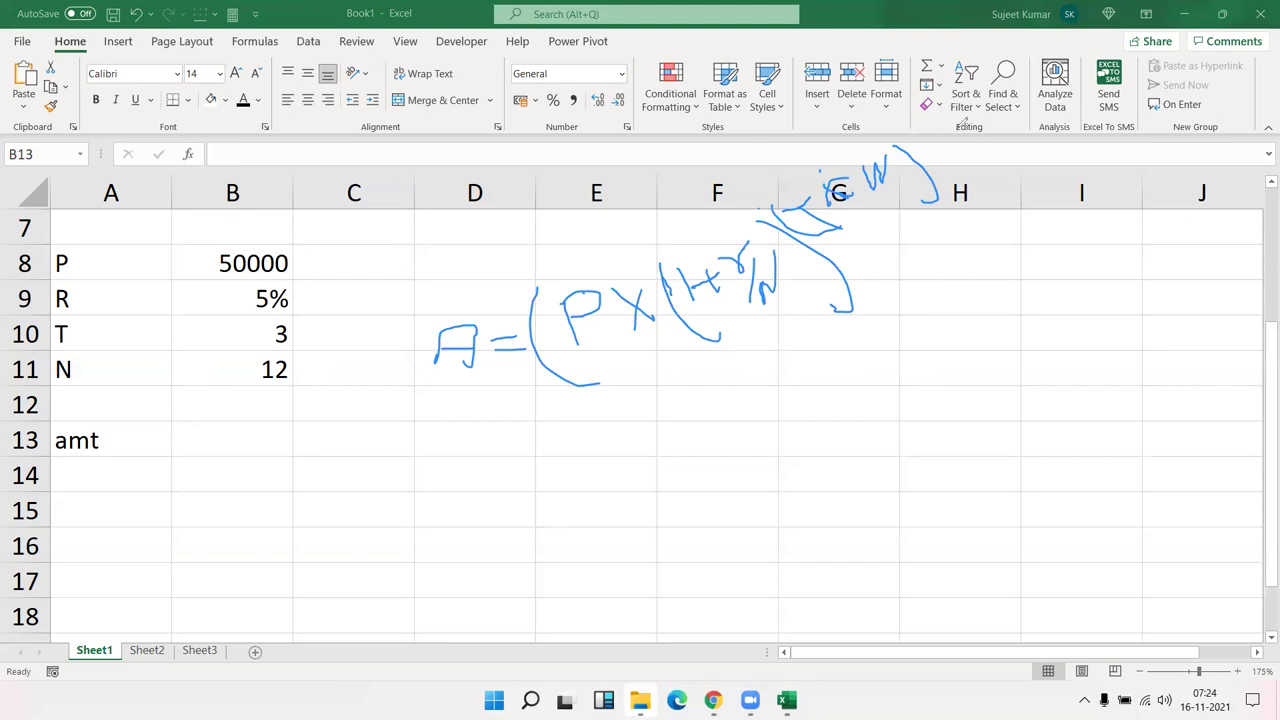
{"action": "mouse_move", "coordinate": [874, 165]}
{"action": "left_mouse_down"}
{"action": "mouse_move", "coordinate": [889, 160]}
{"action": "mouse_move", "coordinate": [895, 178]}
{"action": "left_mouse_up"}
Step: Enter the monthly rate =B9/12 in B13 and =1+B13 in C13
{"action": "key", "text": "Escape"}
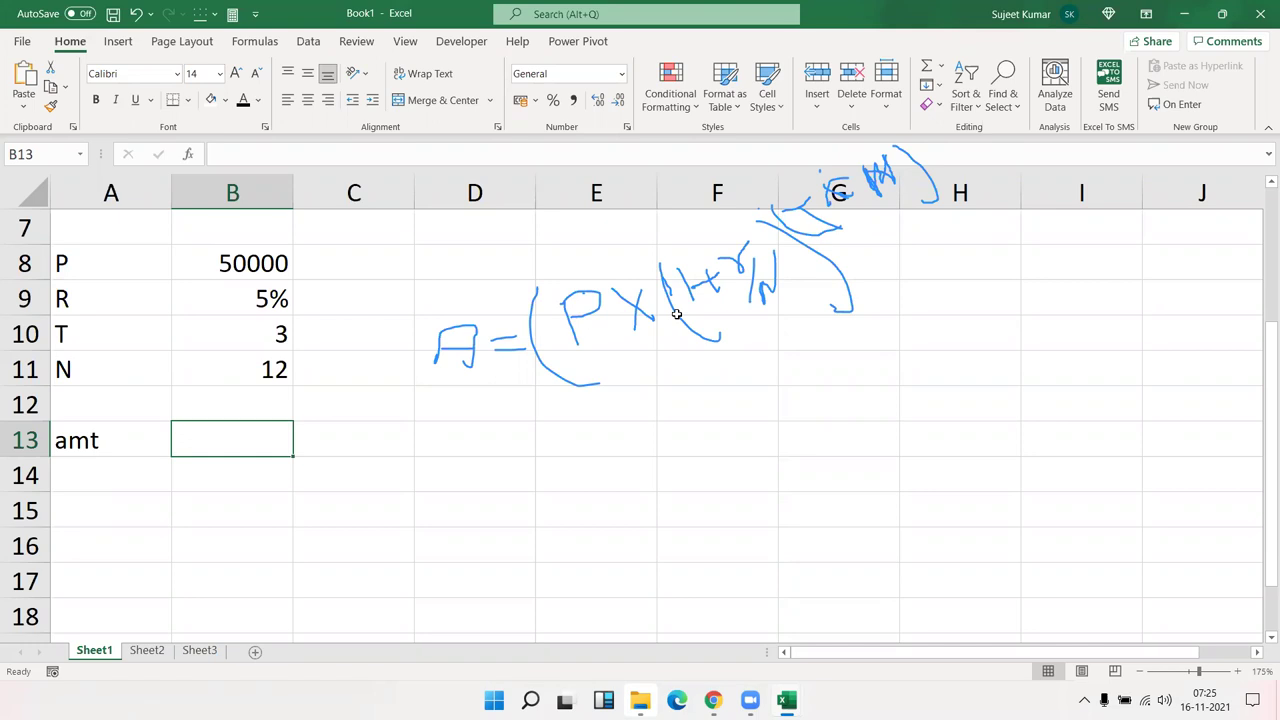
{"action": "type", "text": "="}
{"action": "key", "text": "Up"}
{"action": "key", "text": "Up"}
{"action": "key", "text": "Up"}
{"action": "key", "text": "Up"}
{"action": "type", "text": "/12"}
{"action": "key", "text": "ctrl+Return"}
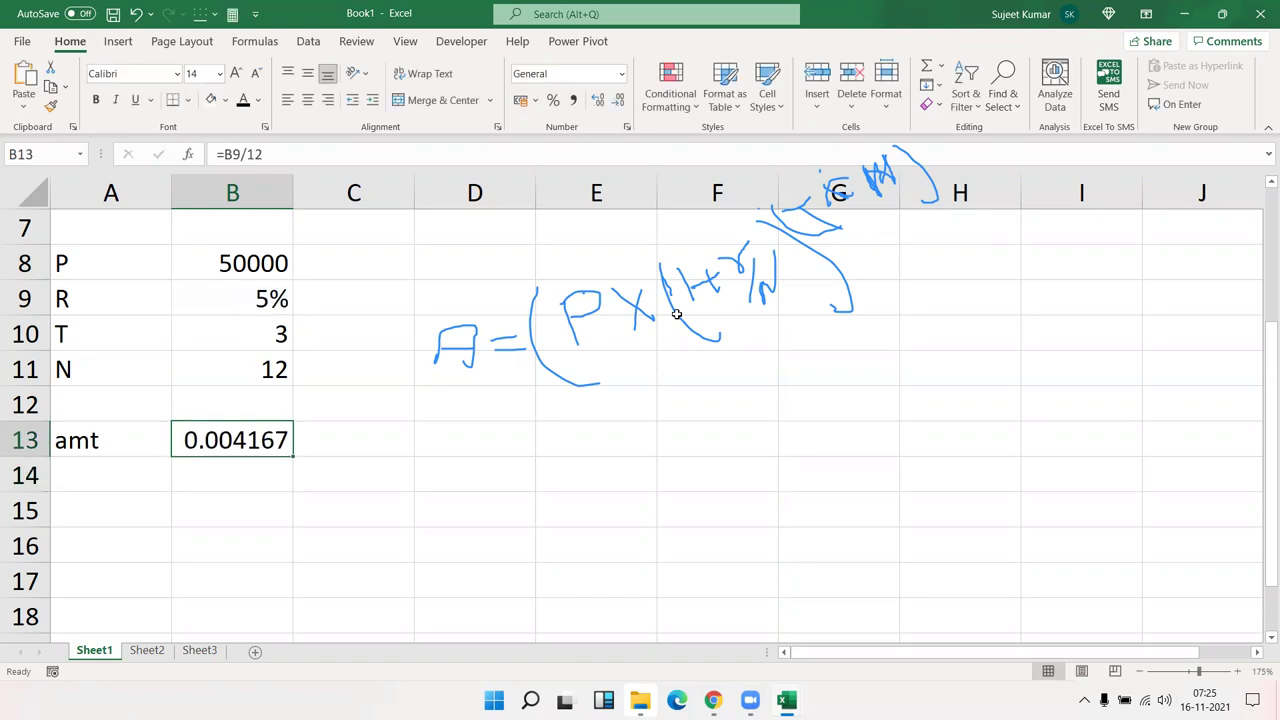
{"action": "key", "text": "Right"}
{"action": "type", "text": "=1+"}
{"action": "key", "text": "Left"}
{"action": "key", "text": "Return"}
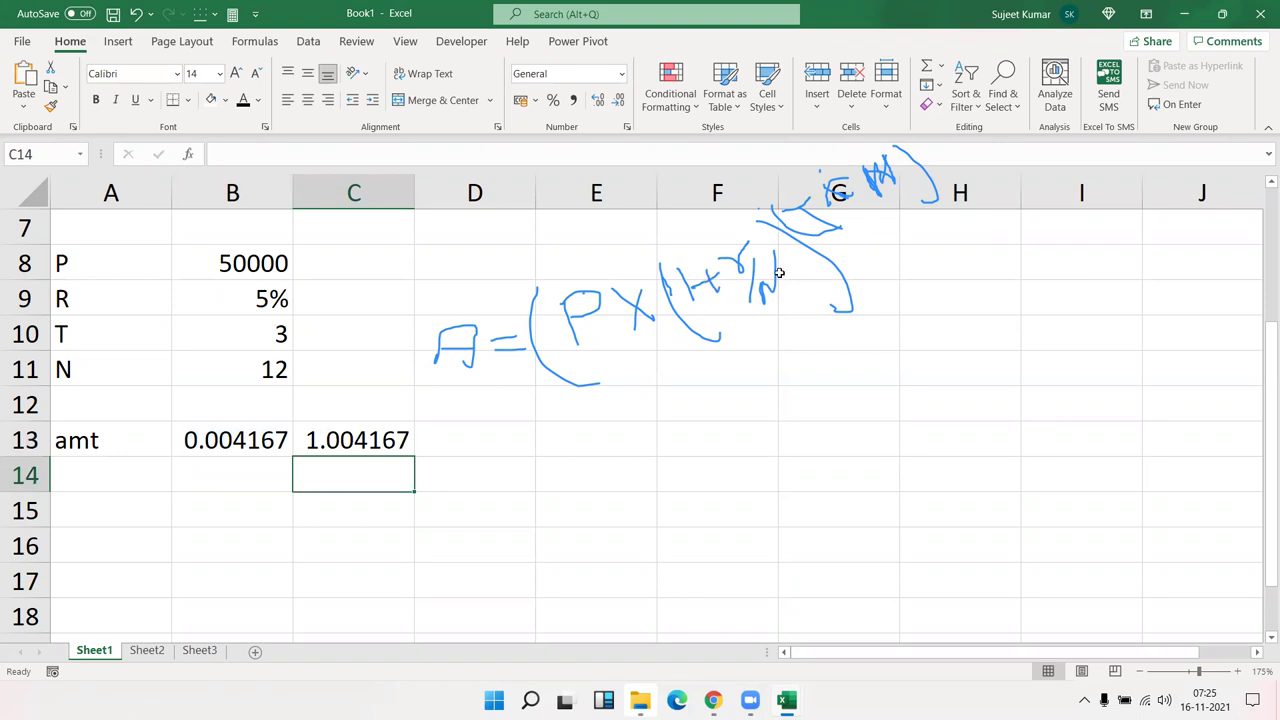
Step: Enter the number of periods =B10*12 (36) in D13
{"action": "key", "text": "Up"}
{"action": "key", "text": "Right"}
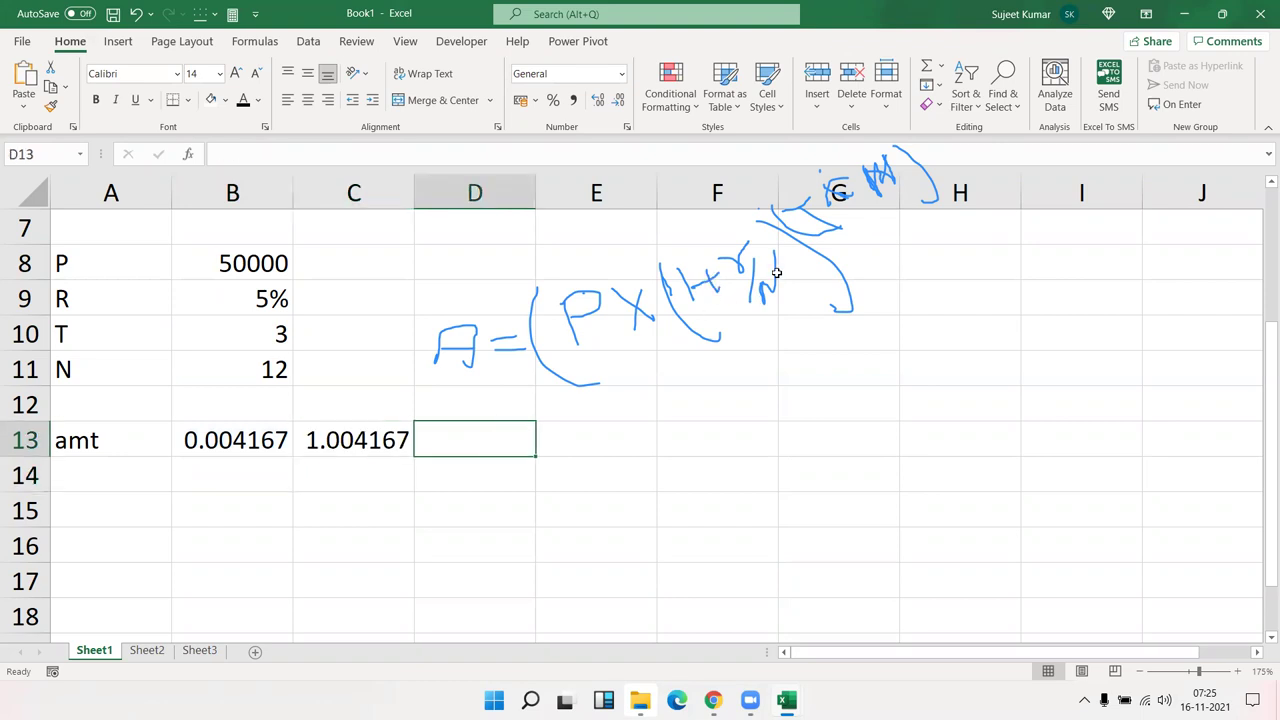
{"action": "type", "text": "="}
{"action": "key", "text": "Up"}
{"action": "key", "text": "Up"}
{"action": "key", "text": "Up"}
{"action": "key", "text": "Left"}
{"action": "key", "text": "Left"}
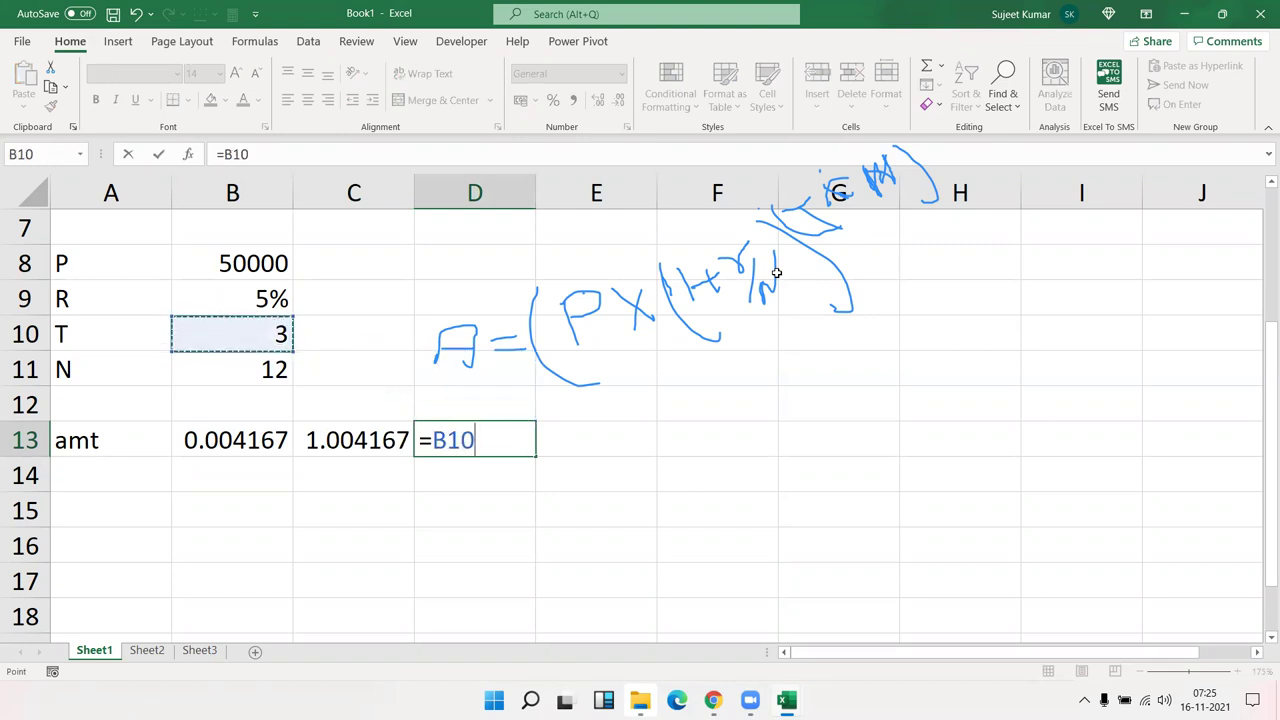
{"action": "type", "text": "*12"}
{"action": "key", "text": "Return"}
{"action": "key", "text": "Up"}
Step: Enter the growth factor =C13^D13 (1.161472) in E13
{"action": "key", "text": "Right"}
{"action": "type", "text": "="}
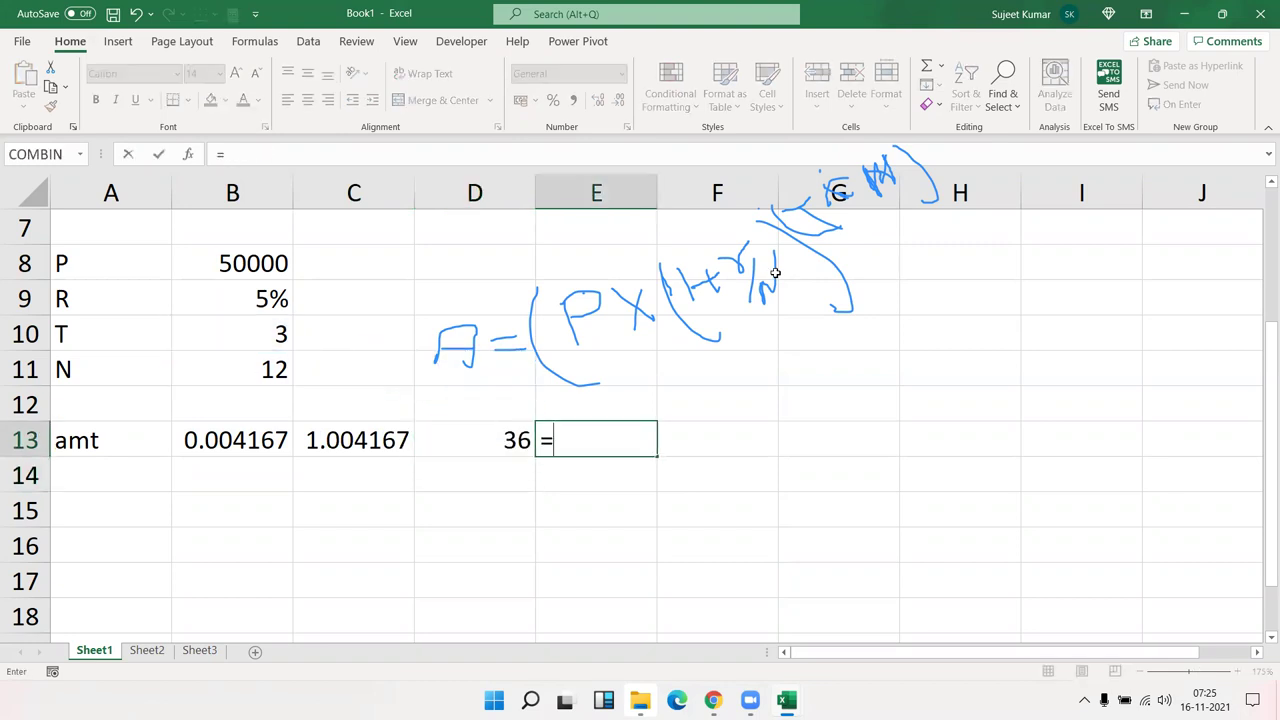
{"action": "key", "text": "Left"}
{"action": "key", "text": "Left"}
{"action": "type", "text": "^"}
{"action": "key", "text": "Left"}
{"action": "key", "text": "Return"}
{"action": "key", "text": "Up"}
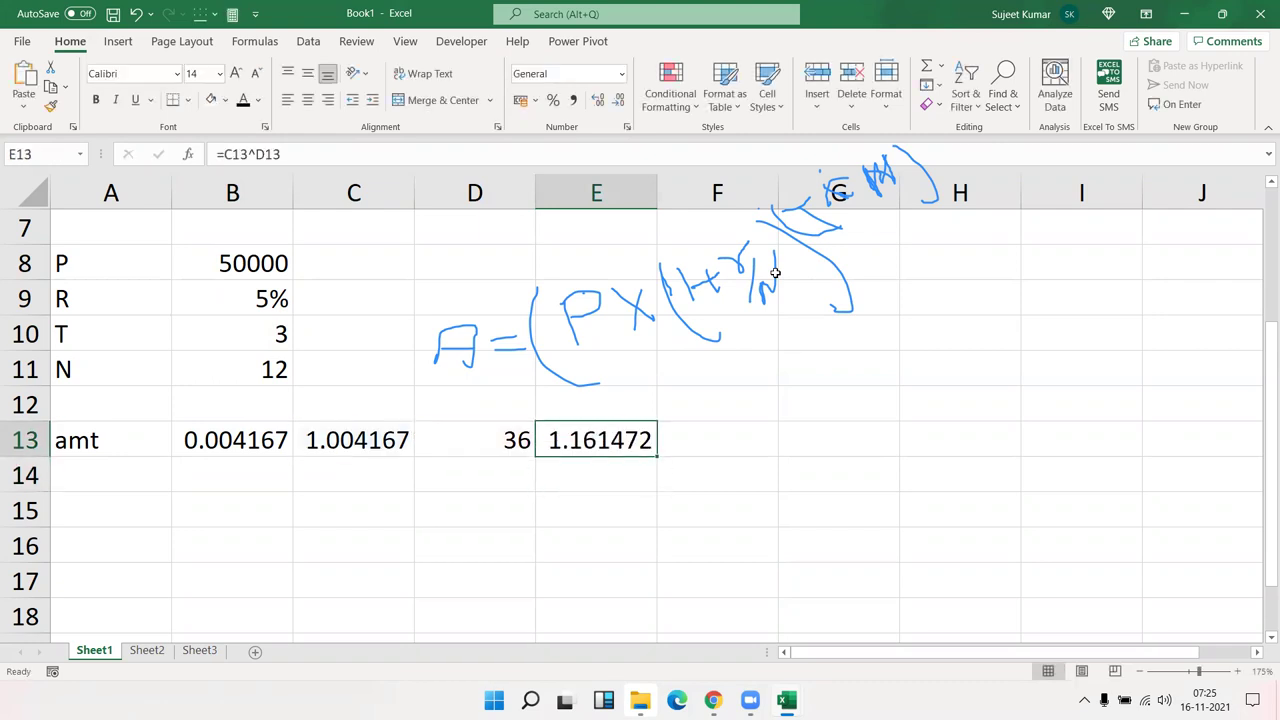
{"action": "left_click_drag", "start_coordinate": [640, 214], "coordinate": [765, 300]}
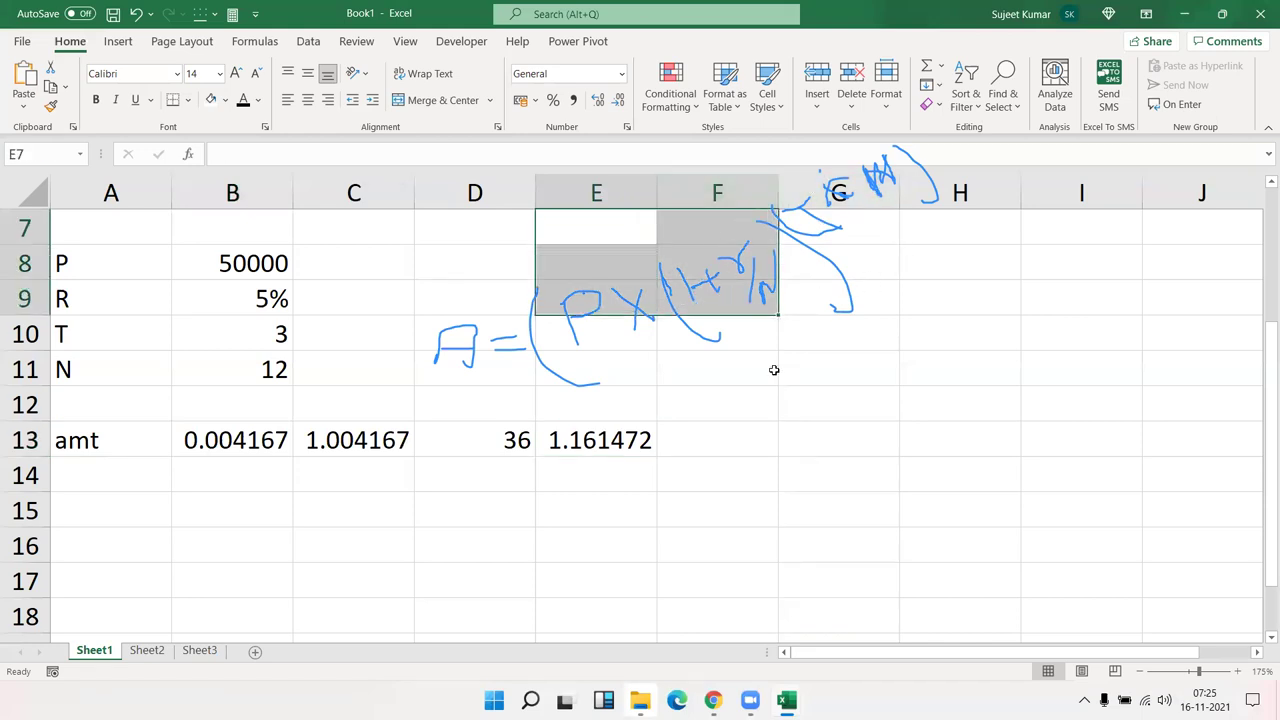
Step: Compute the amount =B8*E13 in F13, giving 58073.61
{"action": "left_click", "coordinate": [684, 430]}
{"action": "type", "text": "="}
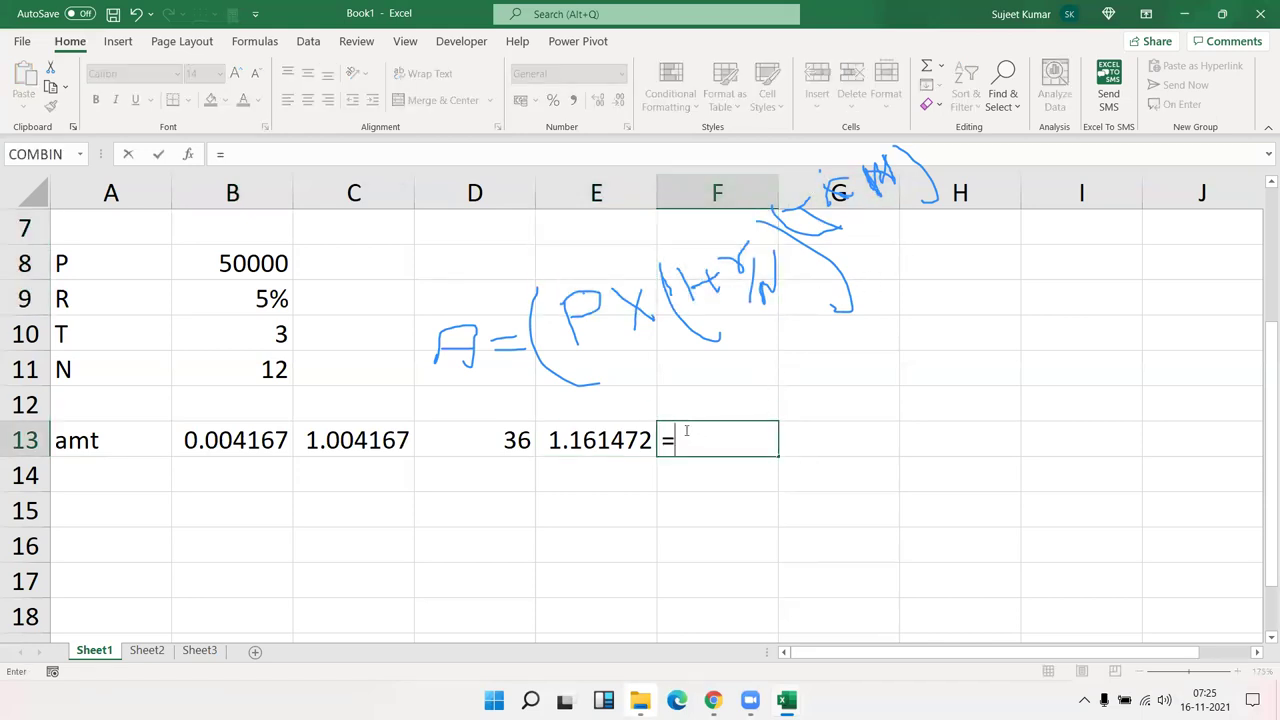
{"action": "left_click", "coordinate": [258, 262]}
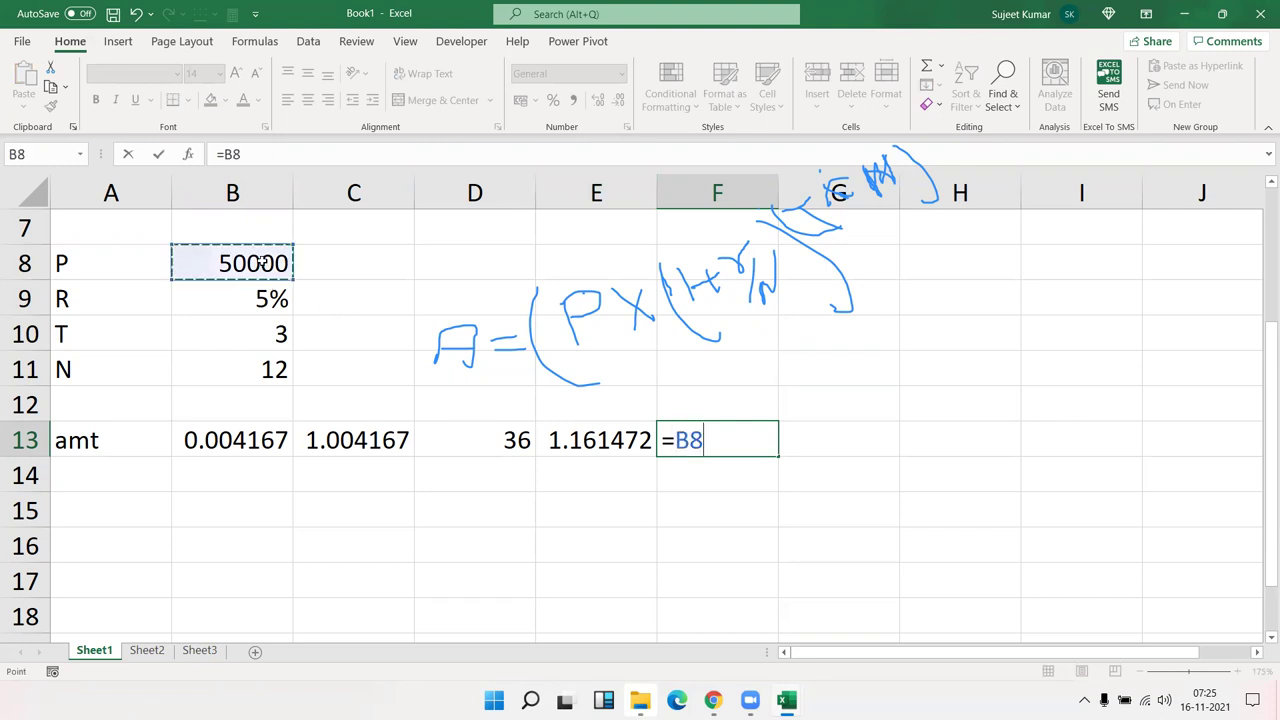
{"action": "type", "text": "*"}
{"action": "left_click", "coordinate": [576, 440]}
{"action": "key", "text": "Return"}
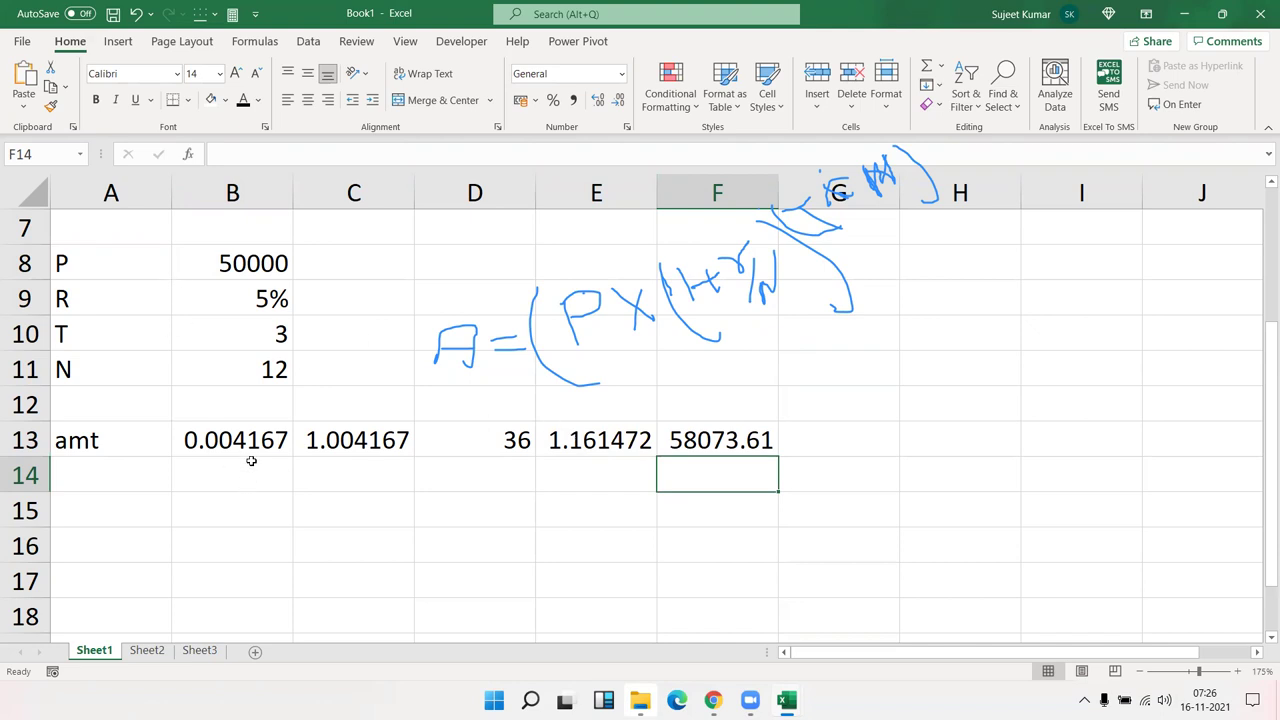
{"action": "double_click", "coordinate": [250, 445]}
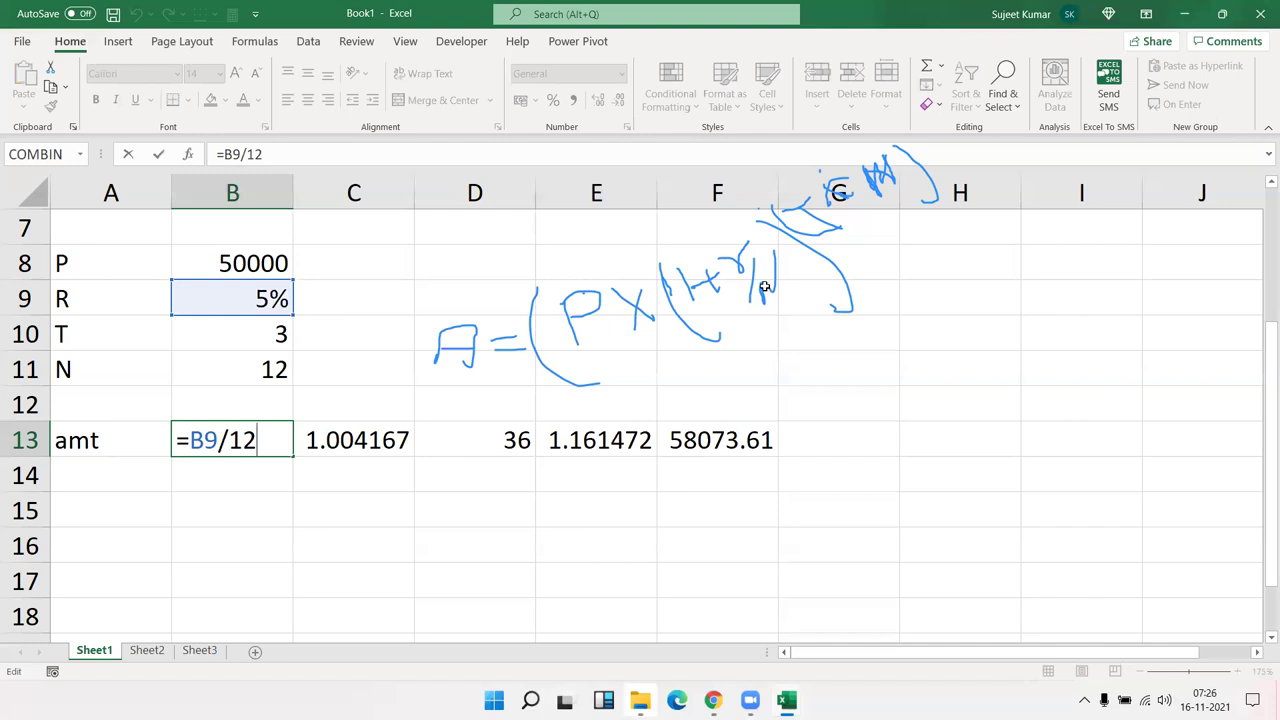
{"action": "key", "text": "Return"}
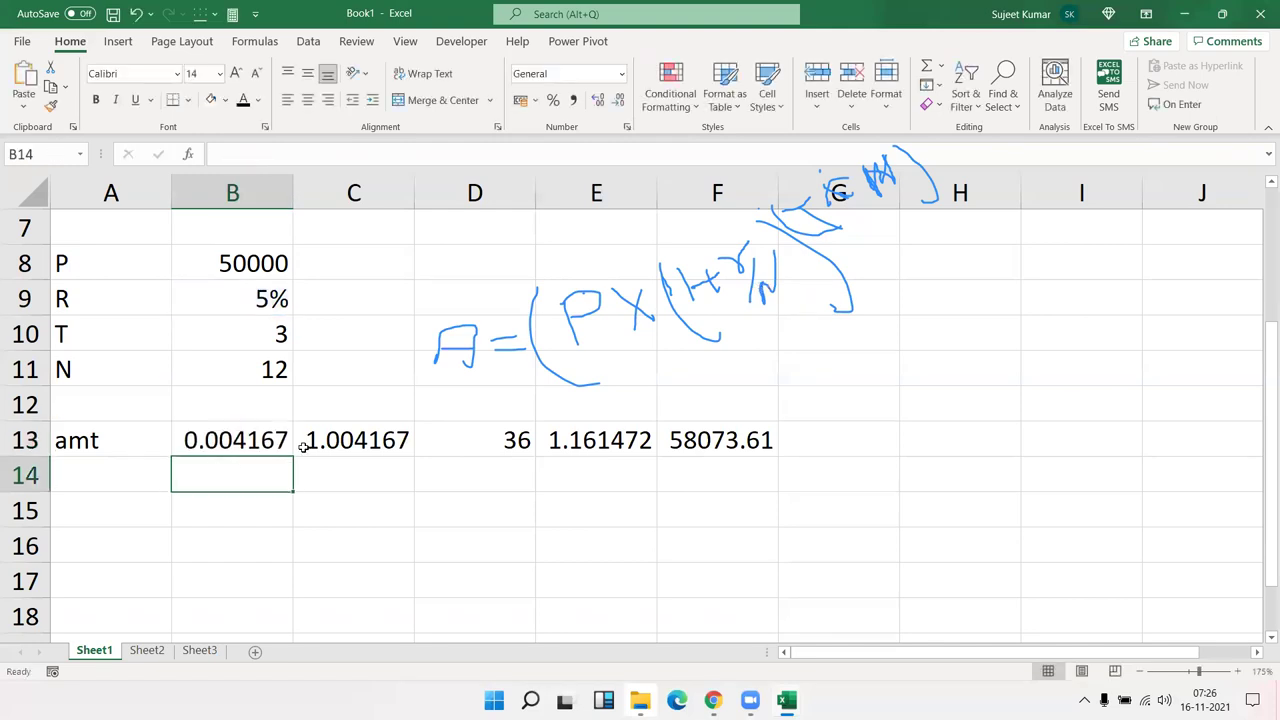
{"action": "left_click", "coordinate": [330, 444]}
{"action": "double_click", "coordinate": [330, 444]}
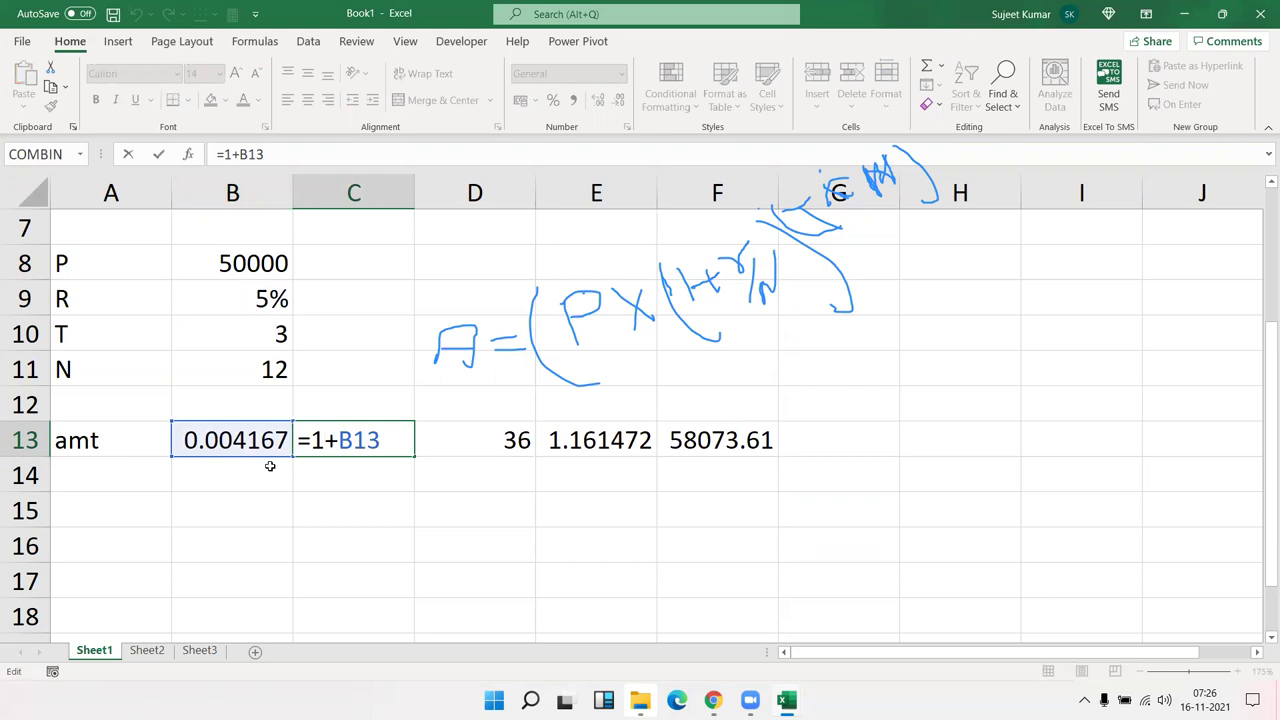
{"action": "key", "text": "Return"}
{"action": "left_click", "coordinate": [500, 443]}
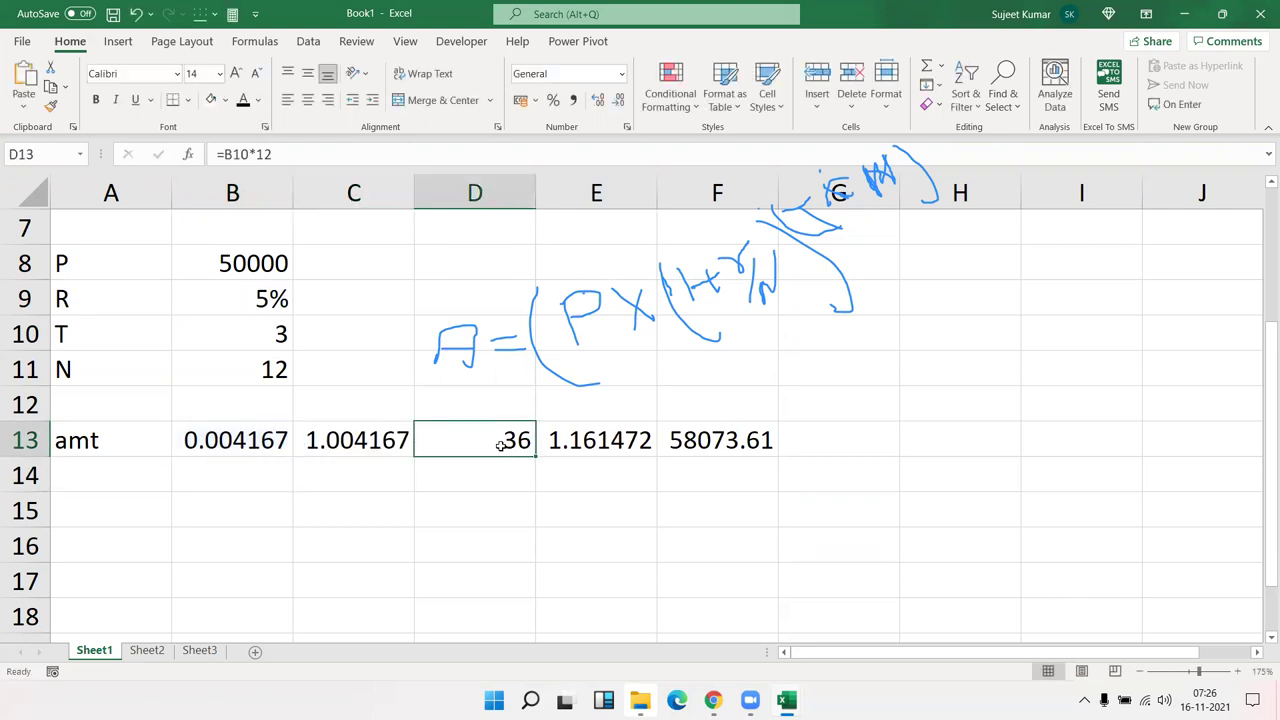
{"action": "double_click", "coordinate": [491, 440]}
{"action": "key", "text": "Return"}
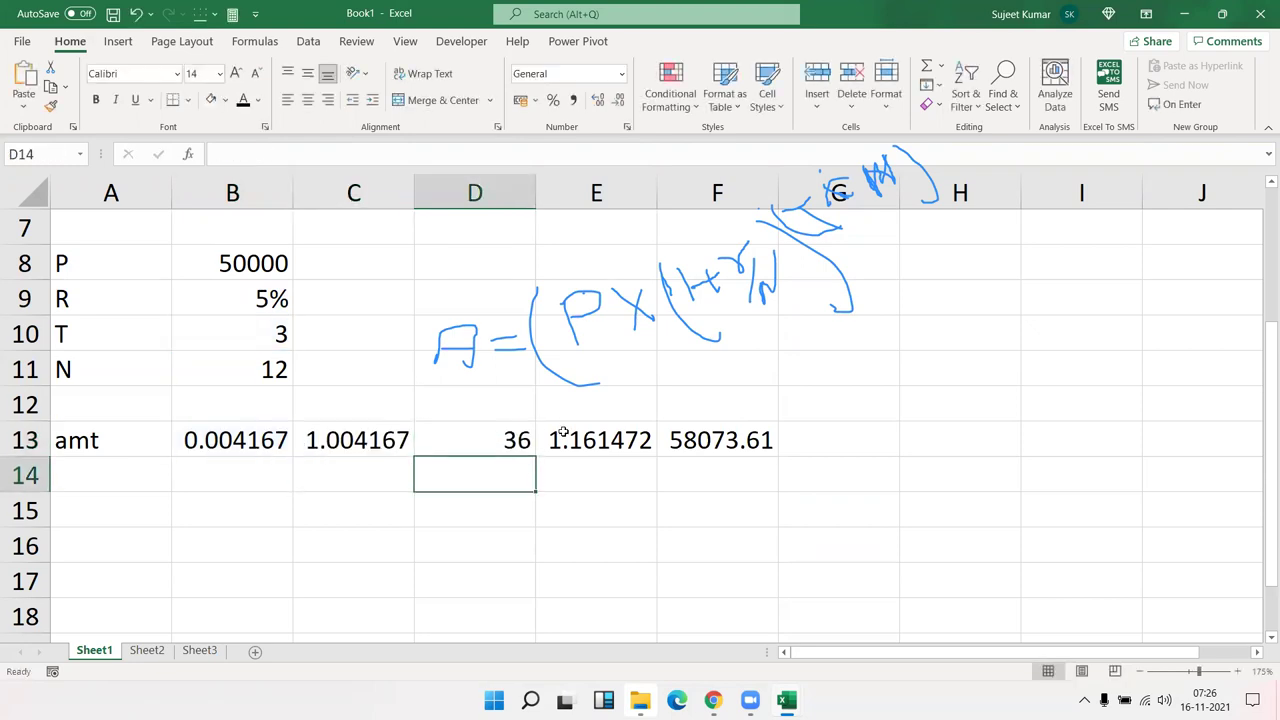
{"action": "left_click", "coordinate": [586, 450]}
{"action": "double_click", "coordinate": [586, 450]}
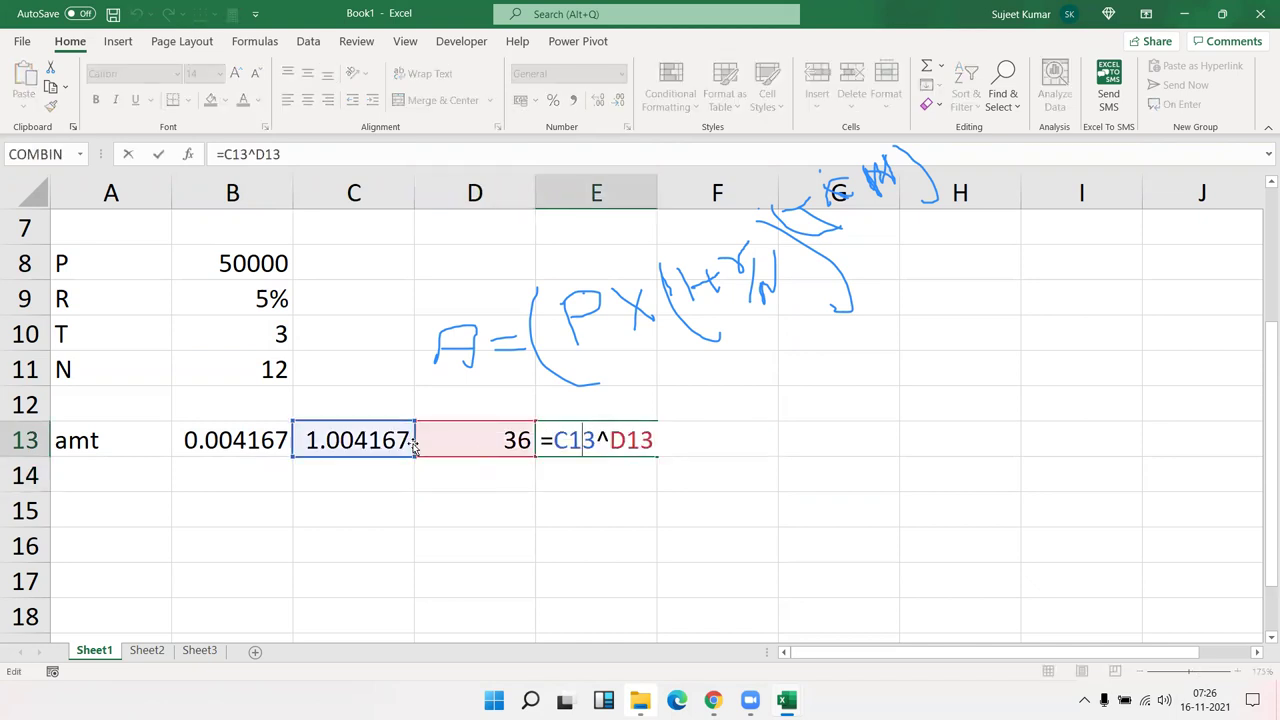
{"action": "key", "text": "Return"}
{"action": "left_click", "coordinate": [698, 448]}
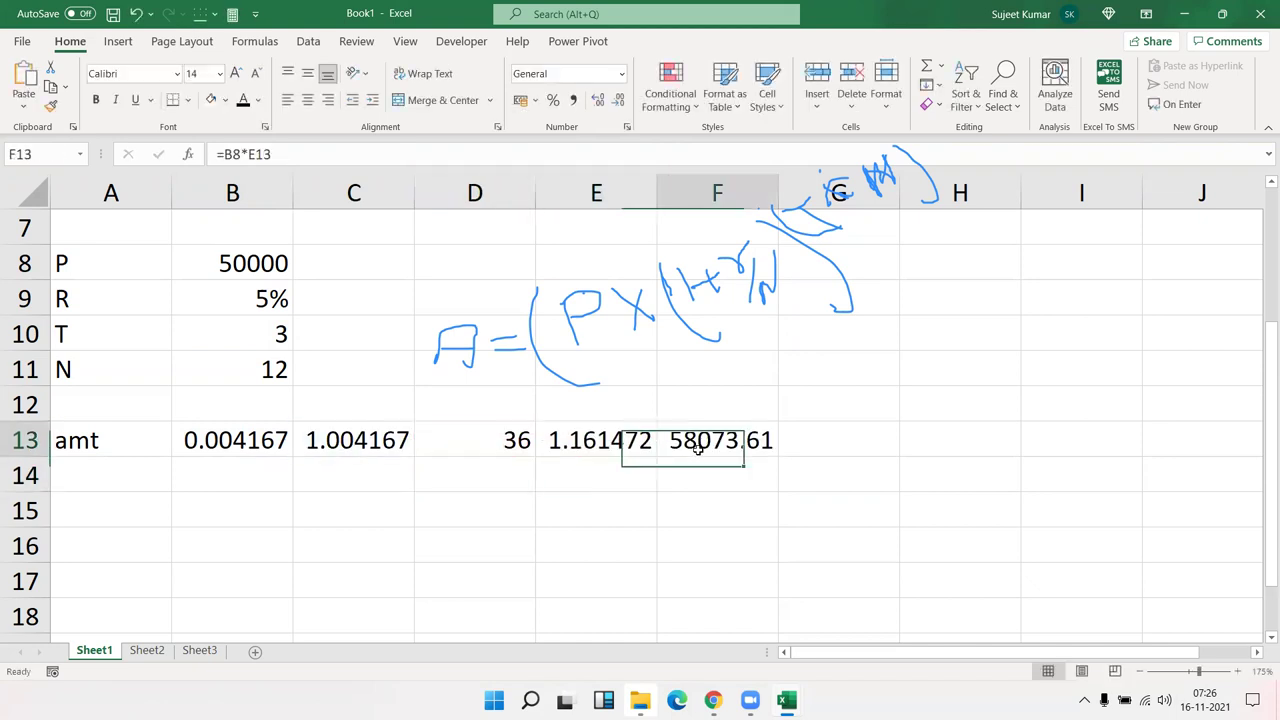
{"action": "double_click", "coordinate": [706, 445]}
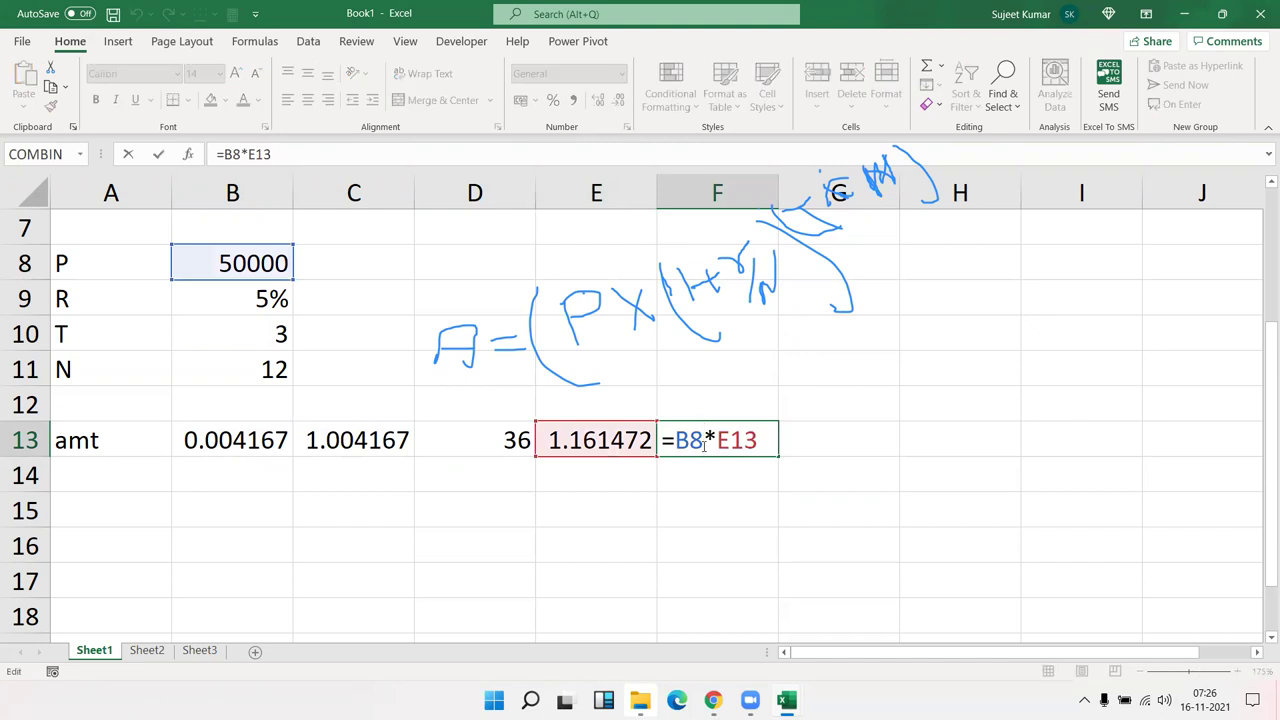
{"action": "key", "text": "Return"}
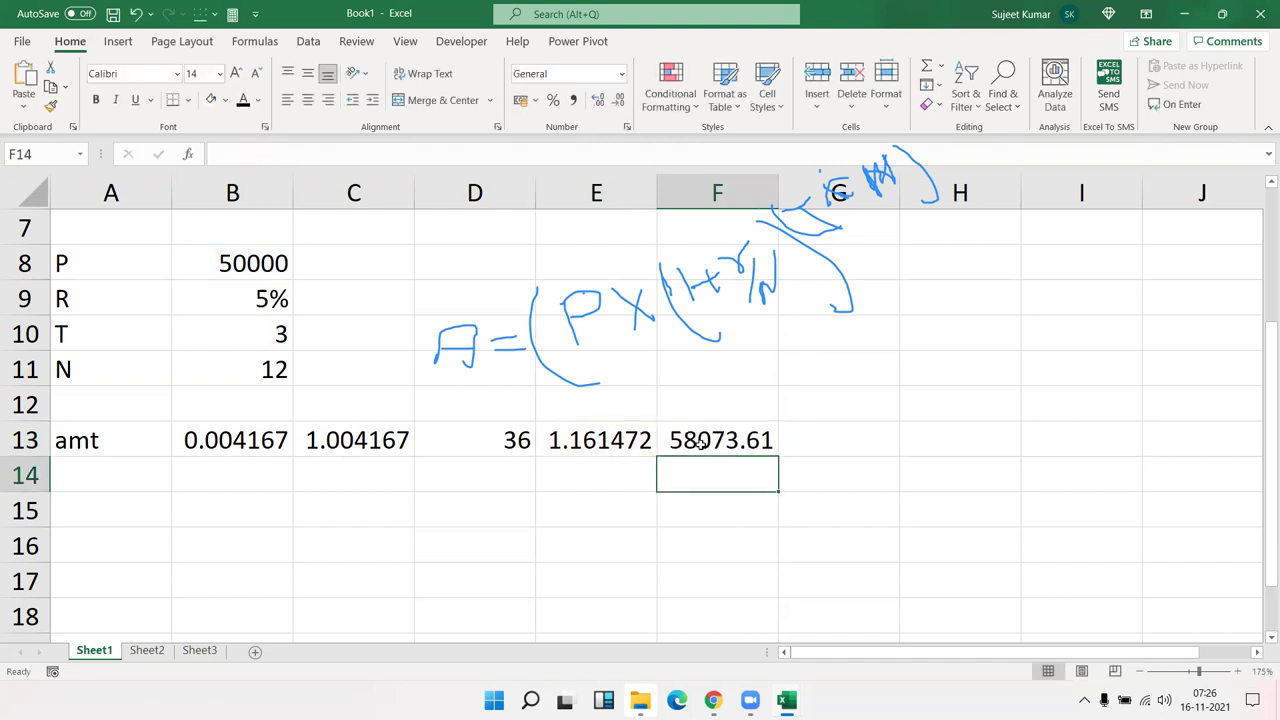
{"action": "left_click", "coordinate": [264, 474]}
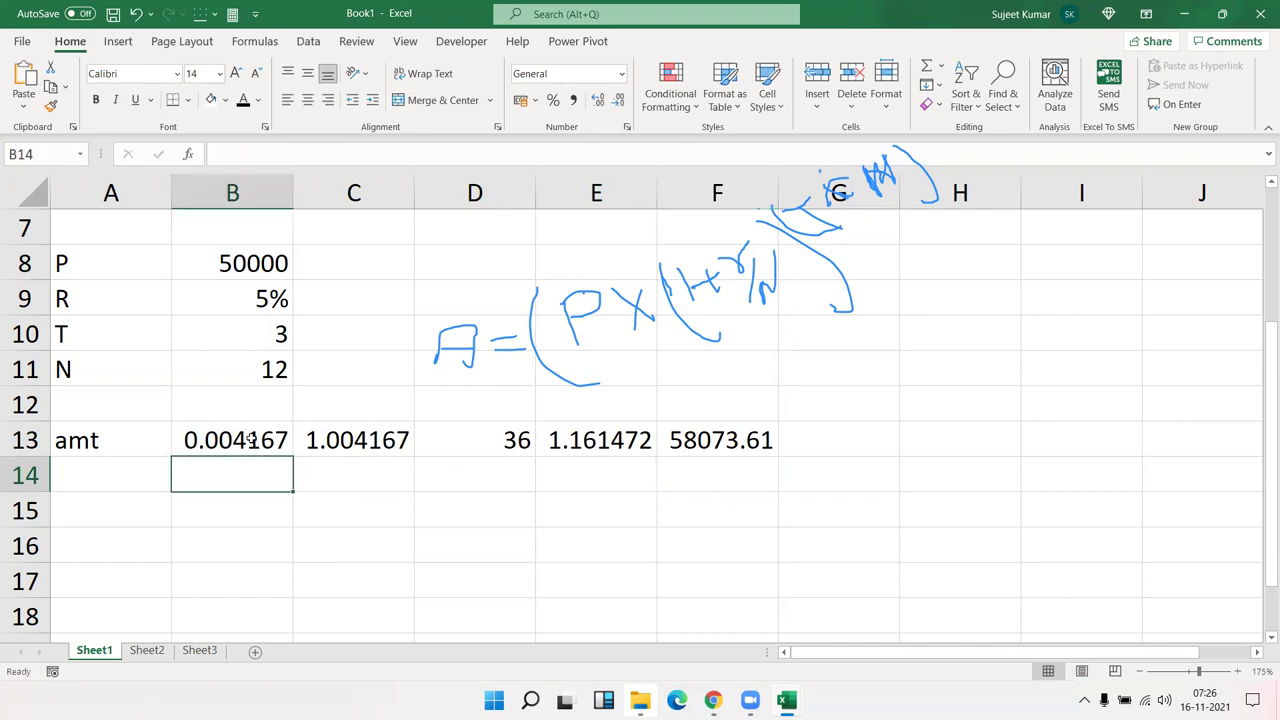
Step: Rewrite C13's formula as =1+(B9/12), replacing the B13 reference
{"action": "double_click", "coordinate": [254, 441]}
{"action": "left_click_drag", "start_coordinate": [192, 441], "coordinate": [254, 441]}
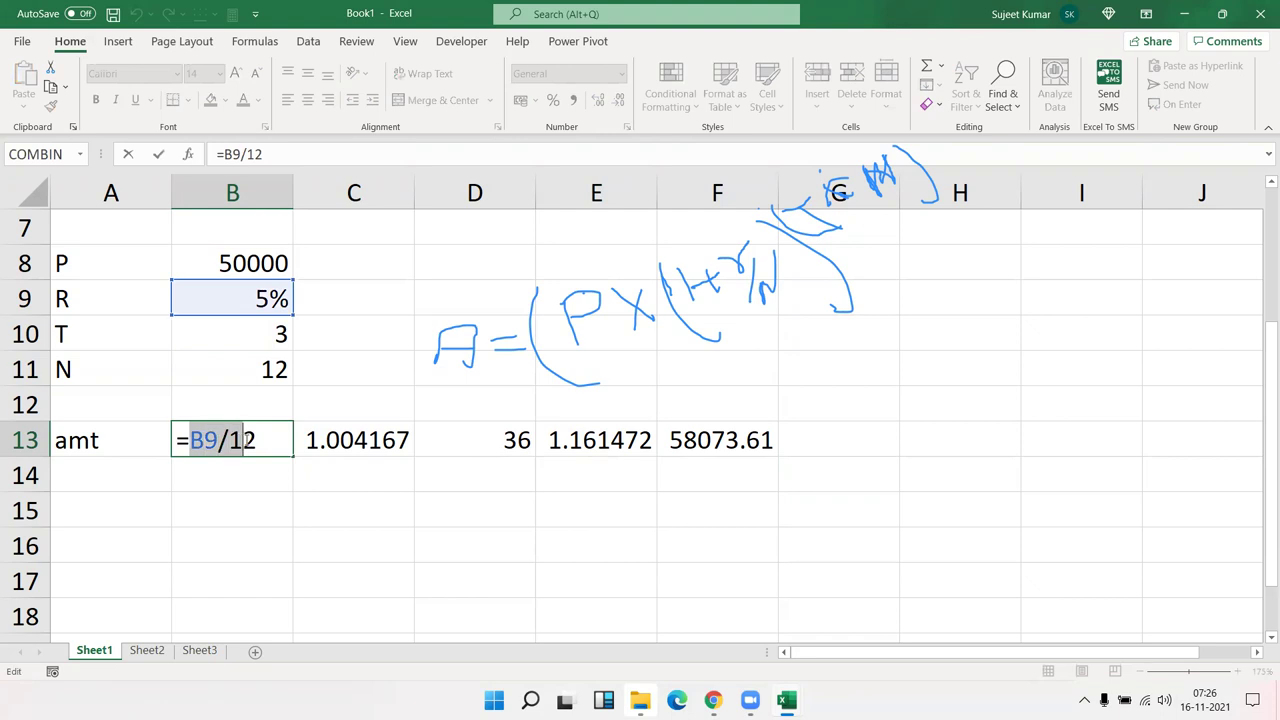
{"action": "key", "text": "ctrl+Return"}
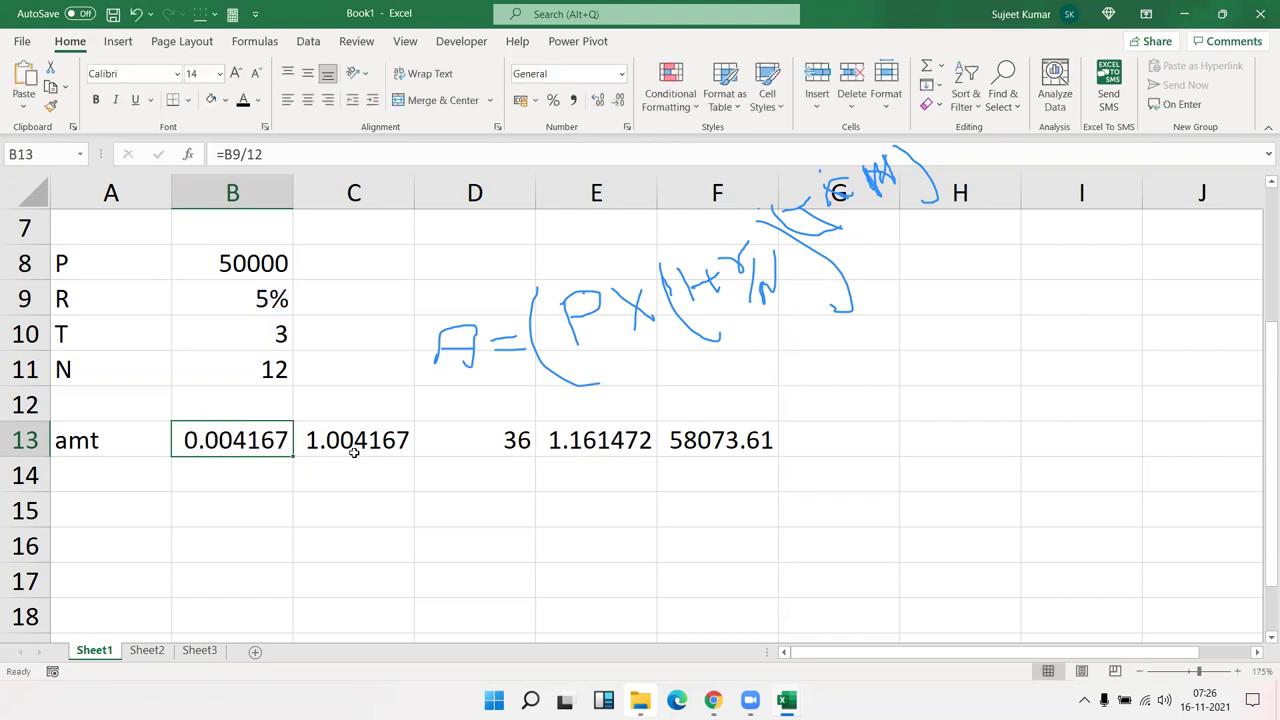
{"action": "double_click", "coordinate": [345, 441]}
{"action": "left_click_drag", "start_coordinate": [338, 441], "coordinate": [380, 446]}
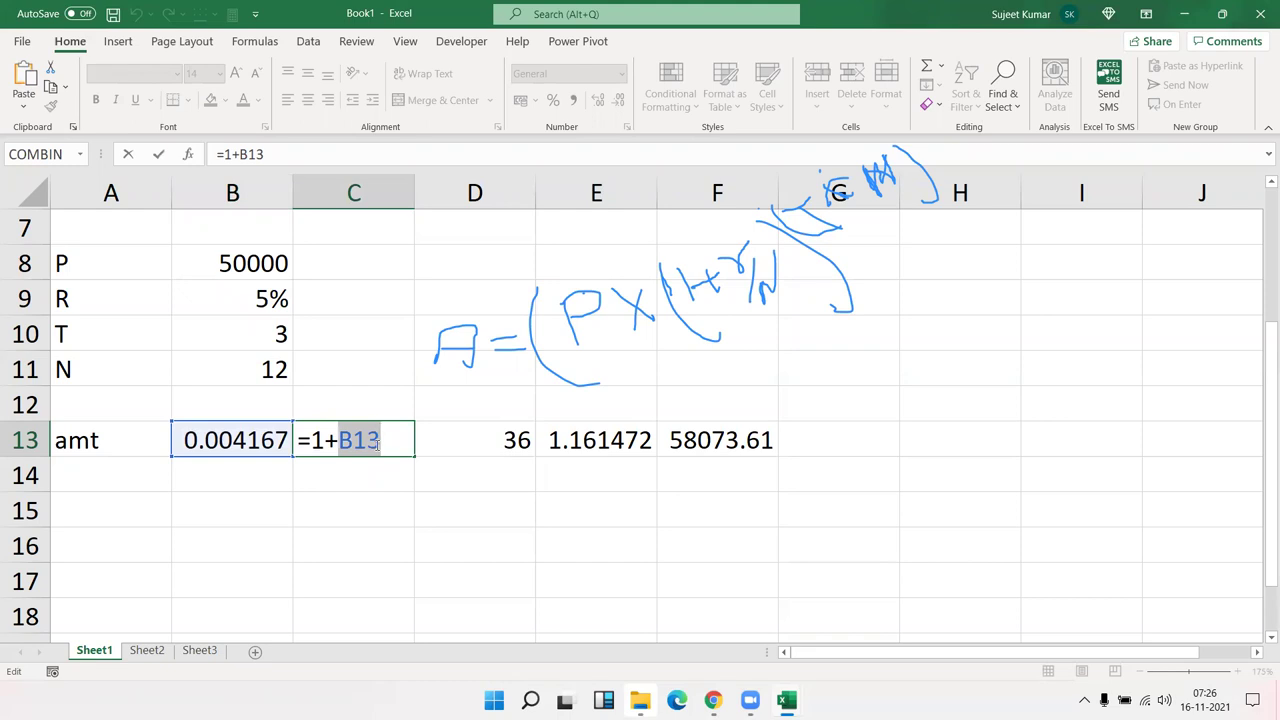
{"action": "type", "text": "()"}
{"action": "key", "text": "Left"}
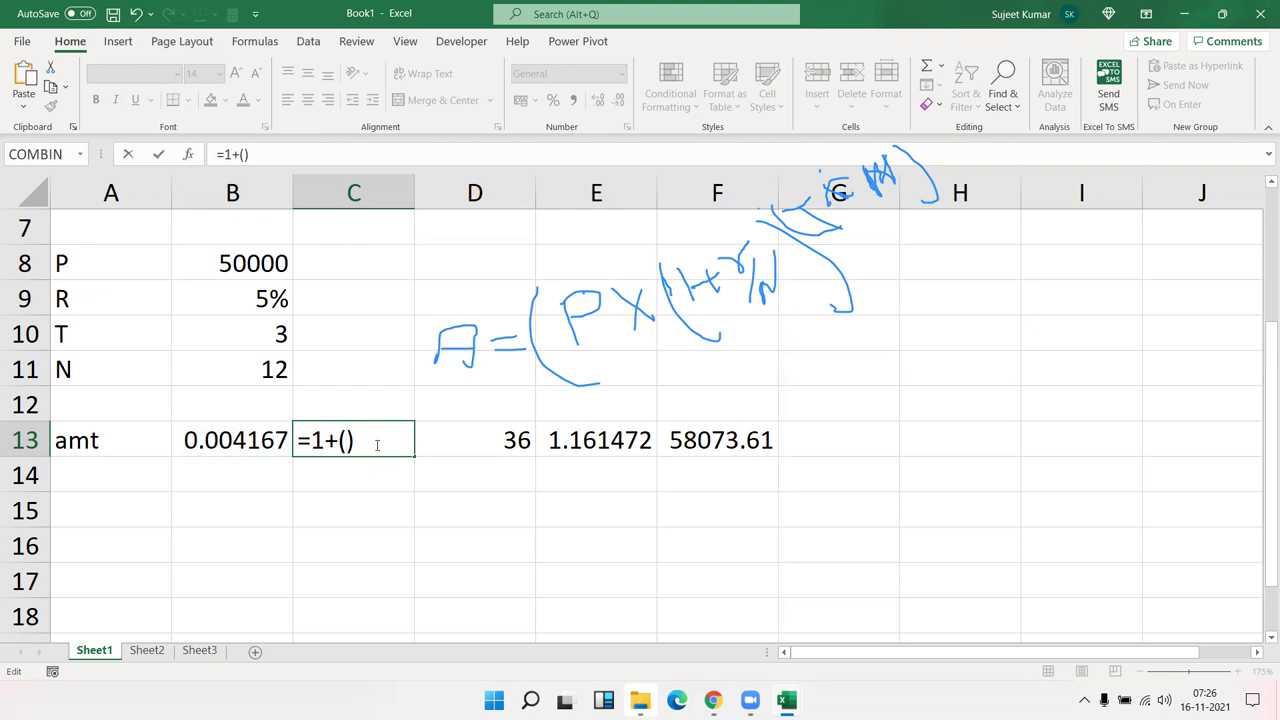
{"action": "type", "text": "B9/12"}
{"action": "key", "text": "Return"}
Step: Clear the now-unneeded B13 helper value
{"action": "left_click", "coordinate": [373, 445]}
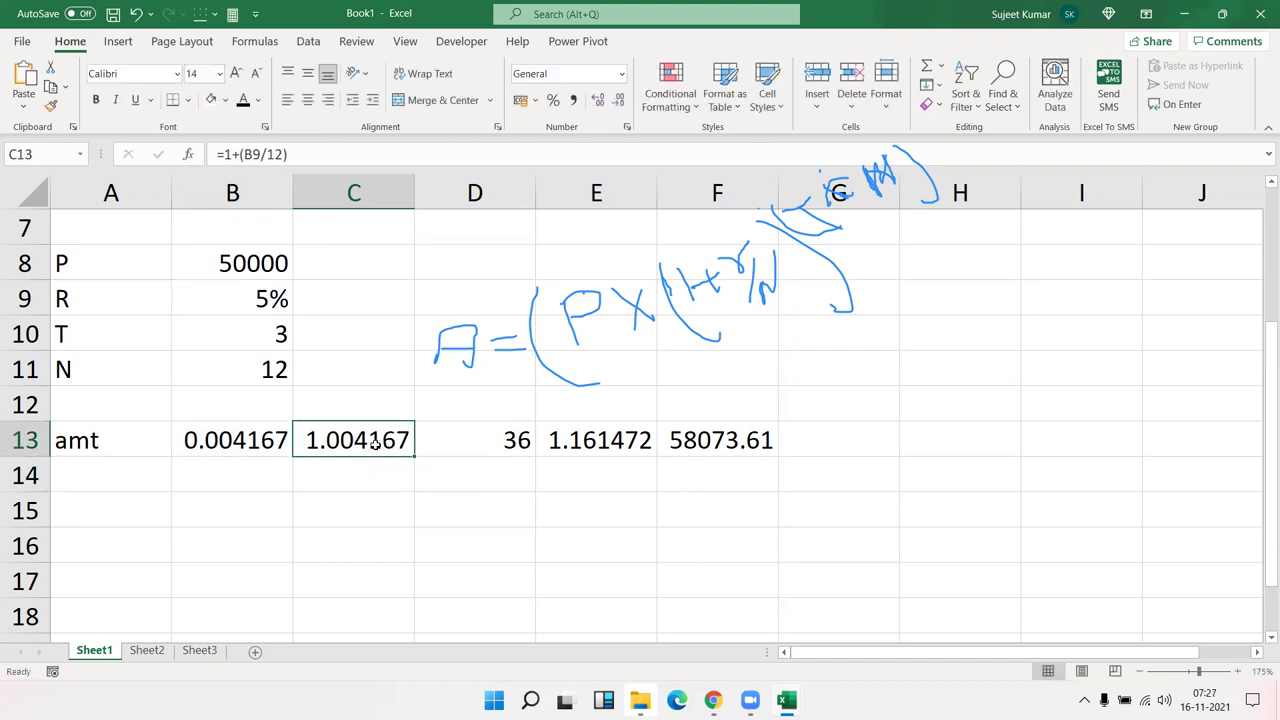
{"action": "left_click", "coordinate": [257, 442]}
{"action": "key", "text": "Delete"}
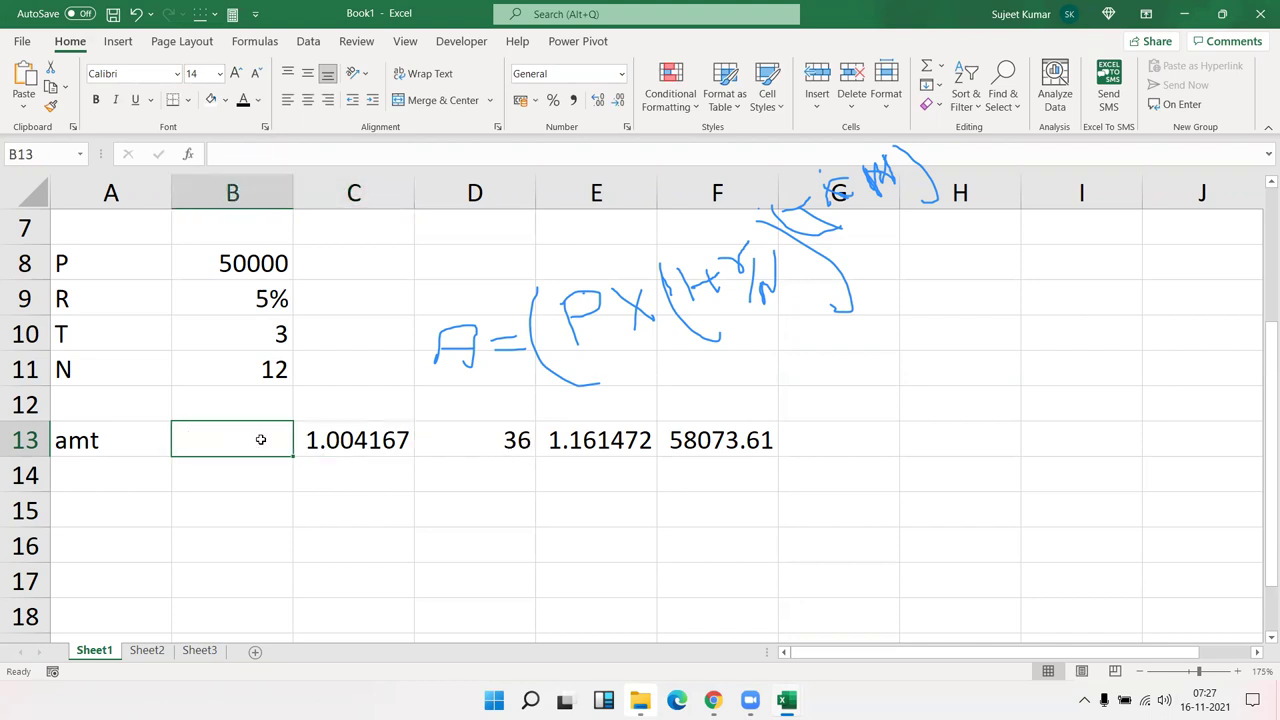
Step: Check E13's C13 reference and copy the 1+(B9/12) expression from C13
{"action": "key", "text": "Right"}
{"action": "key", "text": "Right"}
{"action": "key", "text": "Right"}
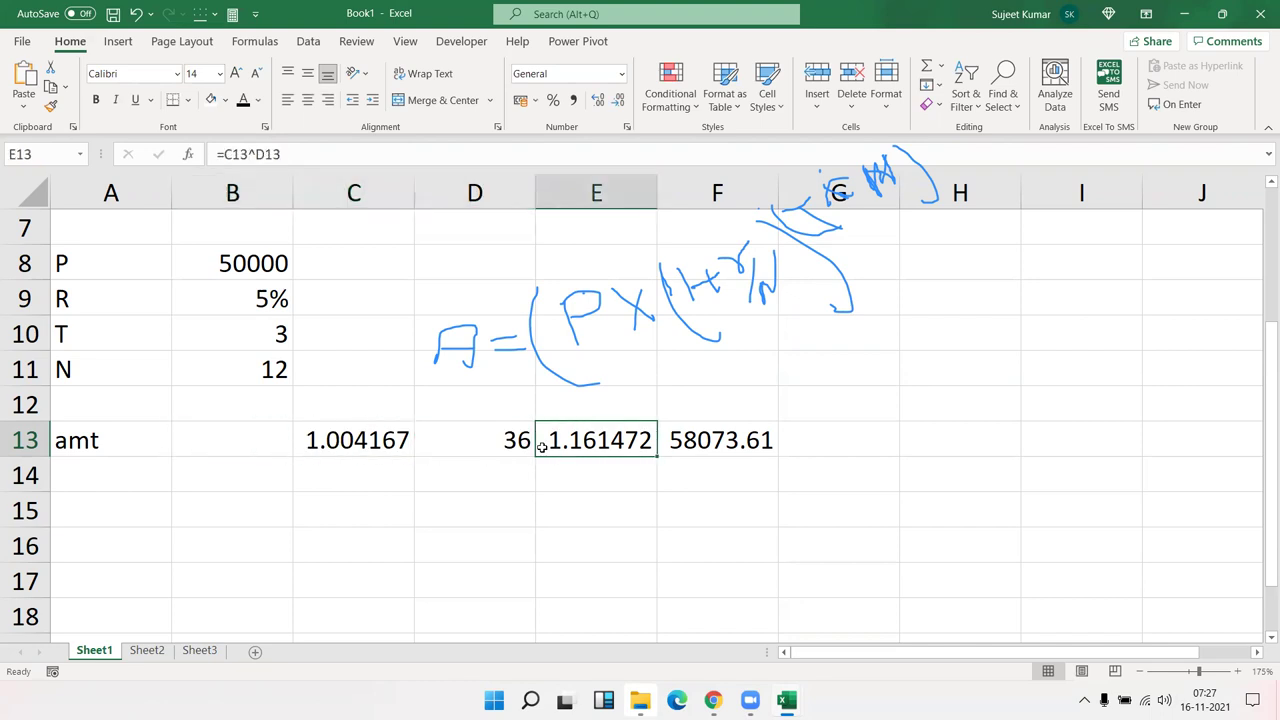
{"action": "double_click", "coordinate": [551, 441]}
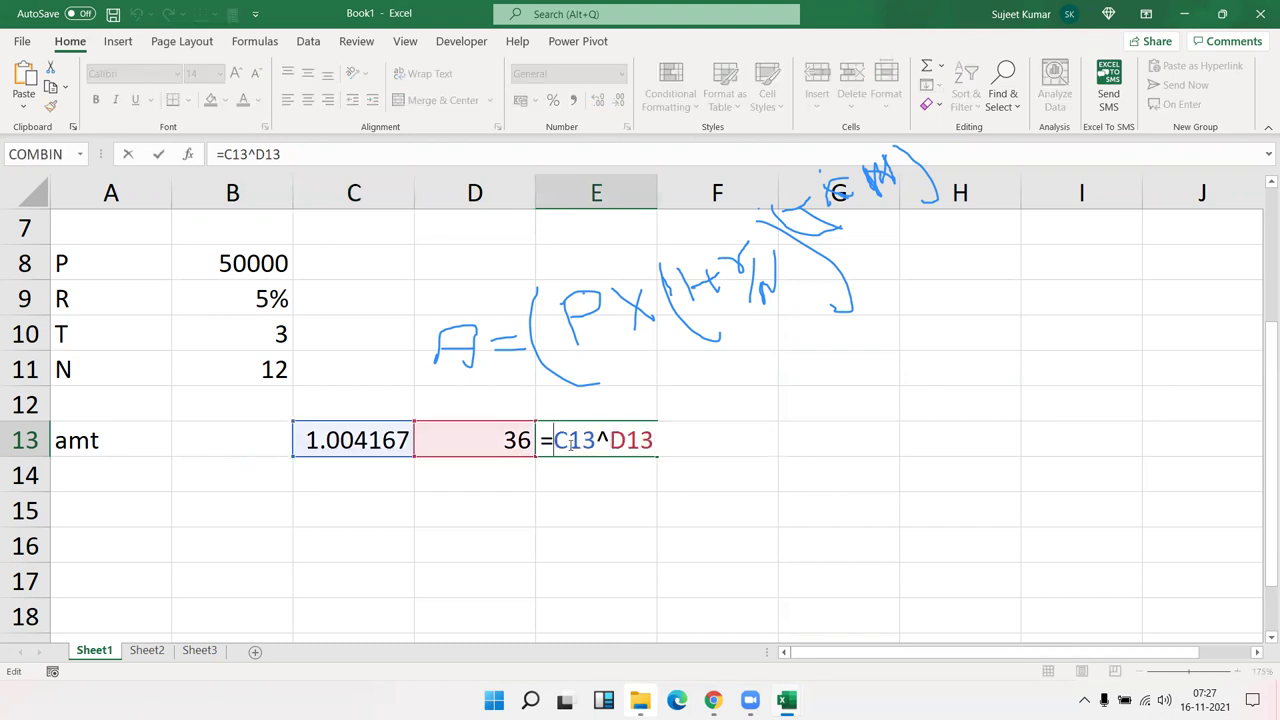
{"action": "double_click", "coordinate": [571, 441]}
{"action": "key", "text": "Escape"}
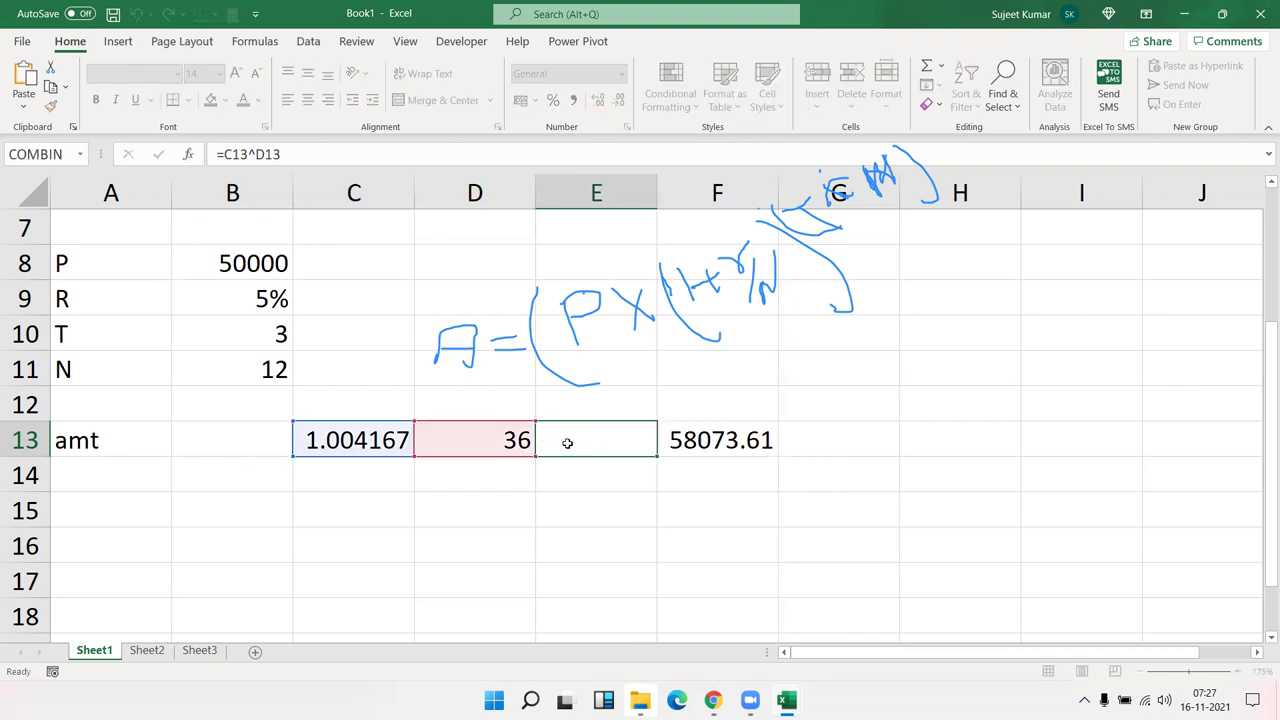
{"action": "double_click", "coordinate": [377, 443]}
{"action": "left_click_drag", "start_coordinate": [309, 437], "coordinate": [421, 432]}
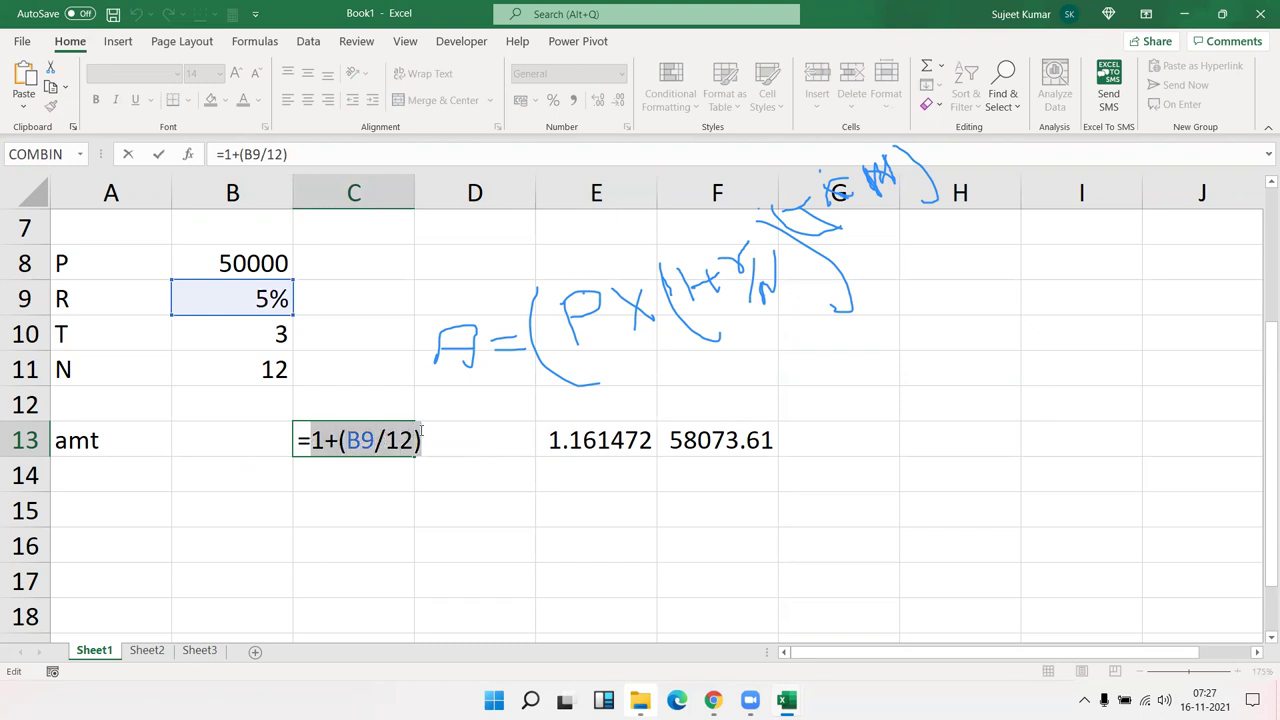
{"action": "key", "text": "Escape"}
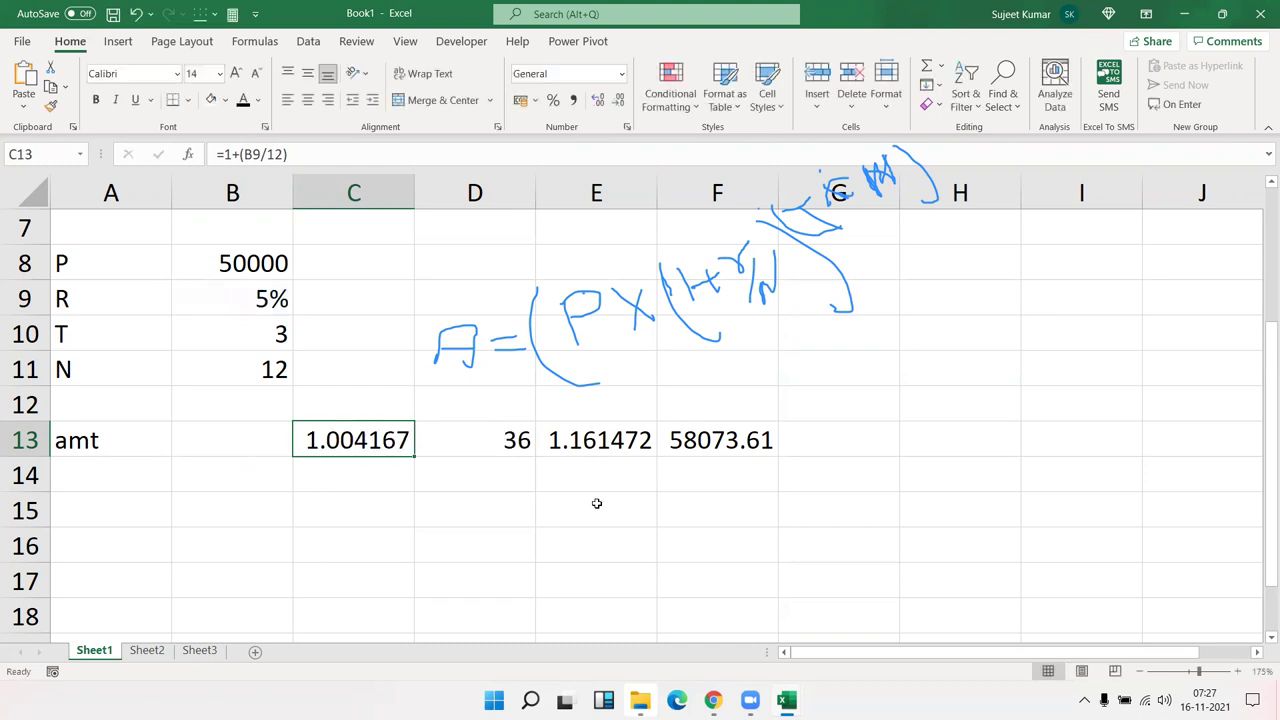
Step: Rewrite E13 as =(1+(B9/12))^D13, still showing 1.161472
{"action": "double_click", "coordinate": [597, 445]}
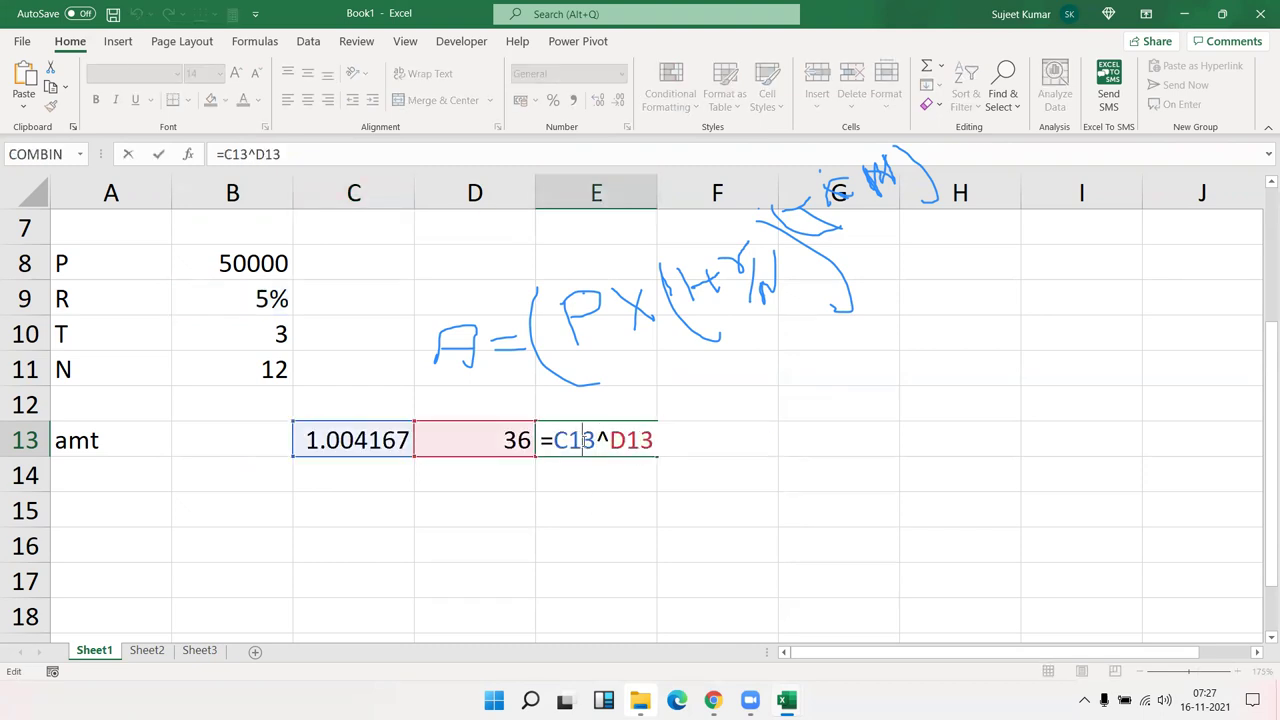
{"action": "double_click", "coordinate": [585, 440]}
{"action": "type", "text": "()"}
{"action": "key", "text": "Left"}
{"action": "type", "text": "1+(B9/12)"}
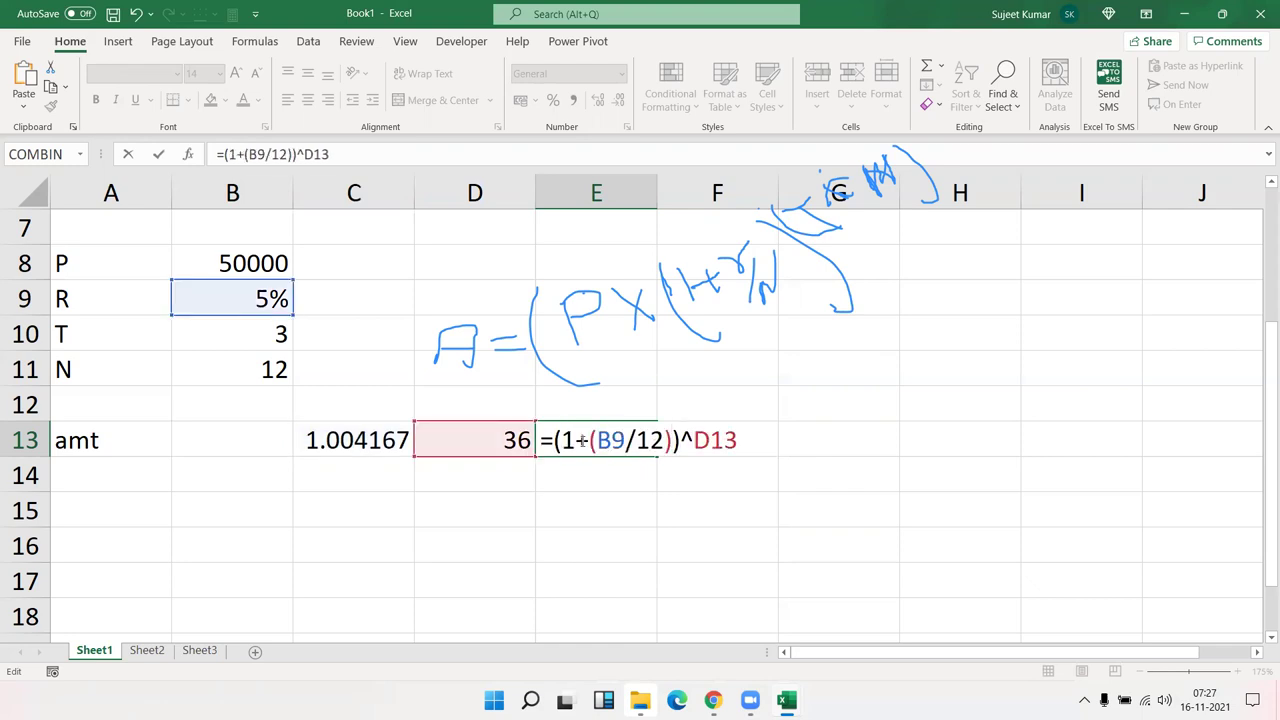
{"action": "key", "text": "Return"}
{"action": "key", "text": "Up"}
{"action": "key", "text": "Left"}
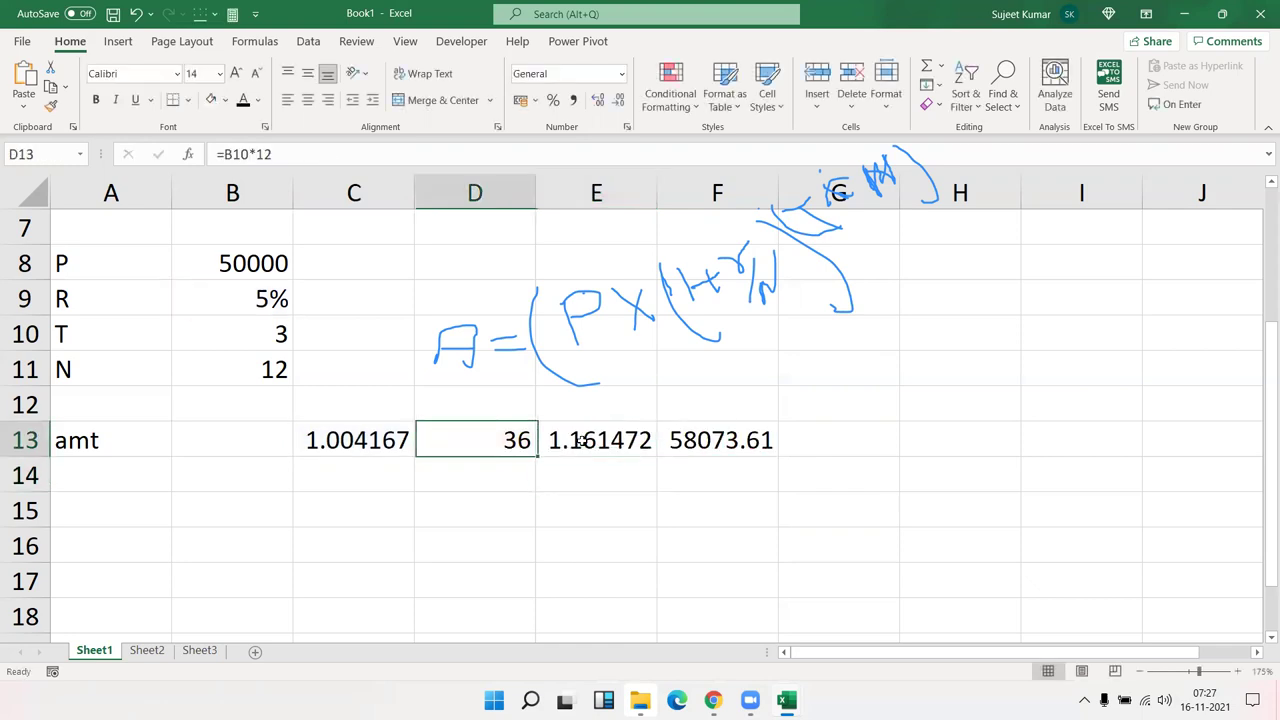
{"action": "key", "text": "Left"}
Step: Clear the C13 helper and copy the B10*12 expression from D13
{"action": "key", "text": "Delete"}
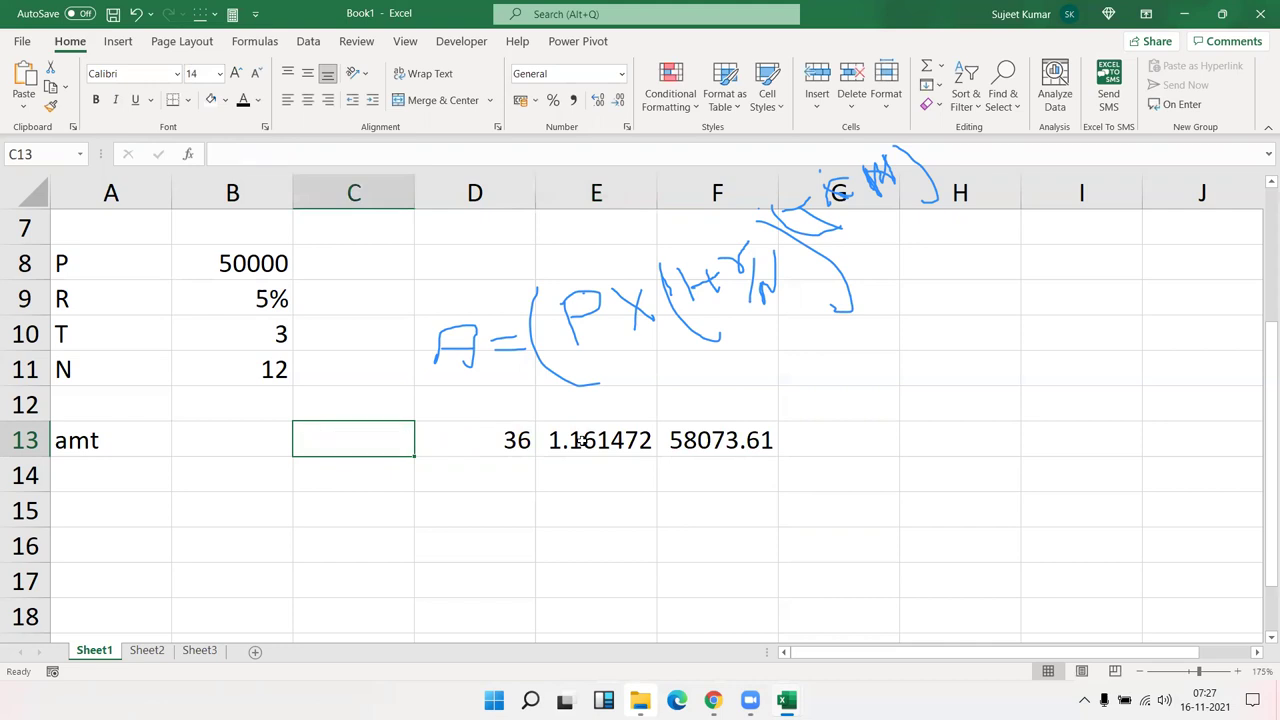
{"action": "key", "text": "Right"}
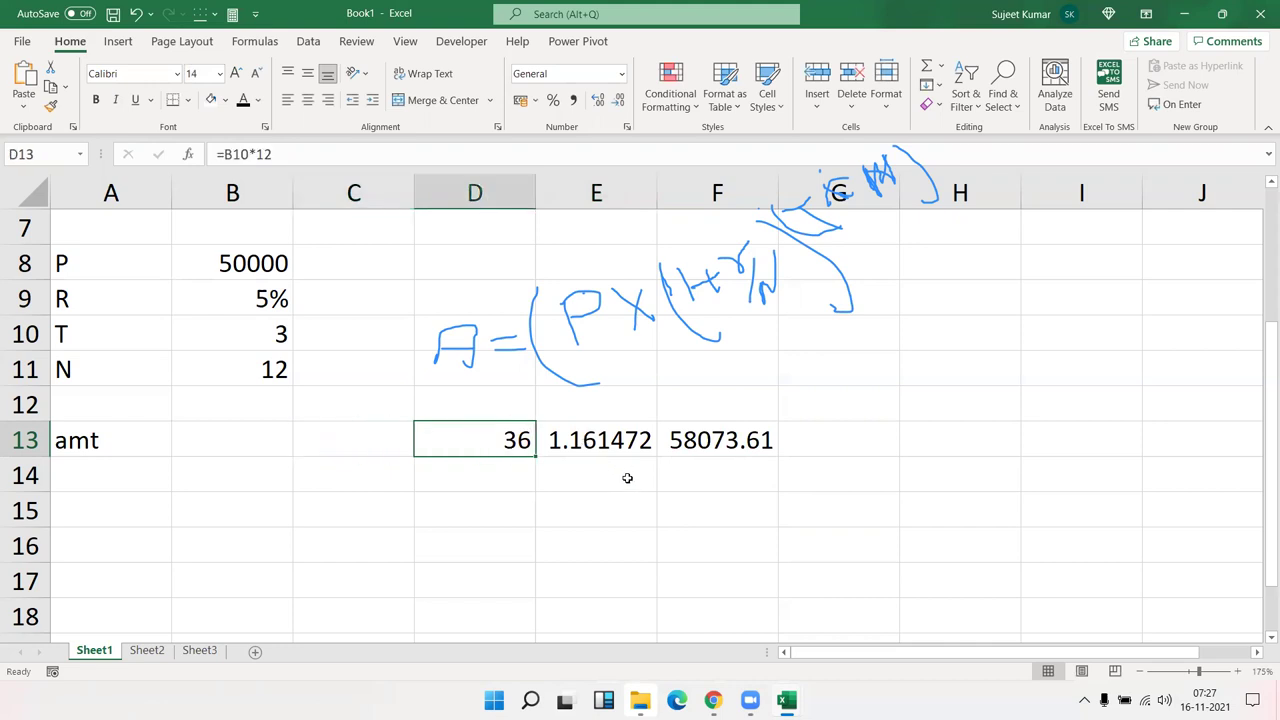
{"action": "double_click", "coordinate": [521, 445]}
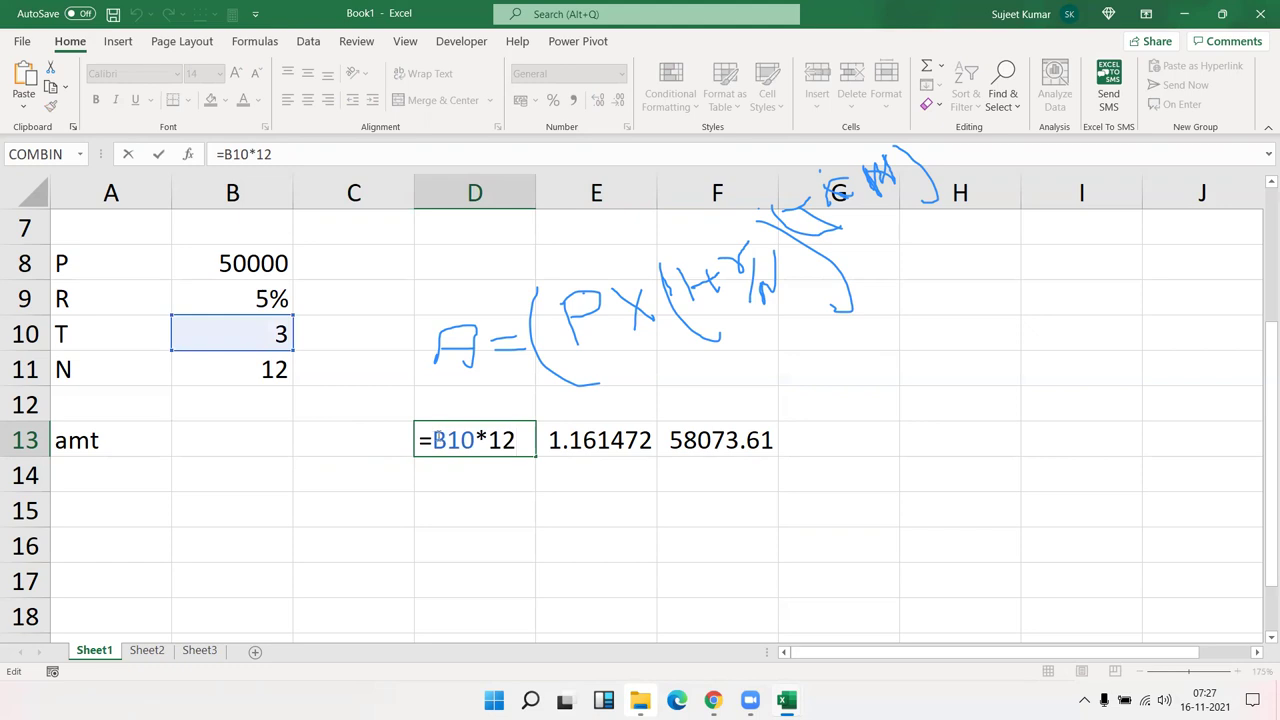
{"action": "key", "text": "shift+Right"}
{"action": "key", "text": "shift+Right"}
{"action": "key", "text": "shift+Right"}
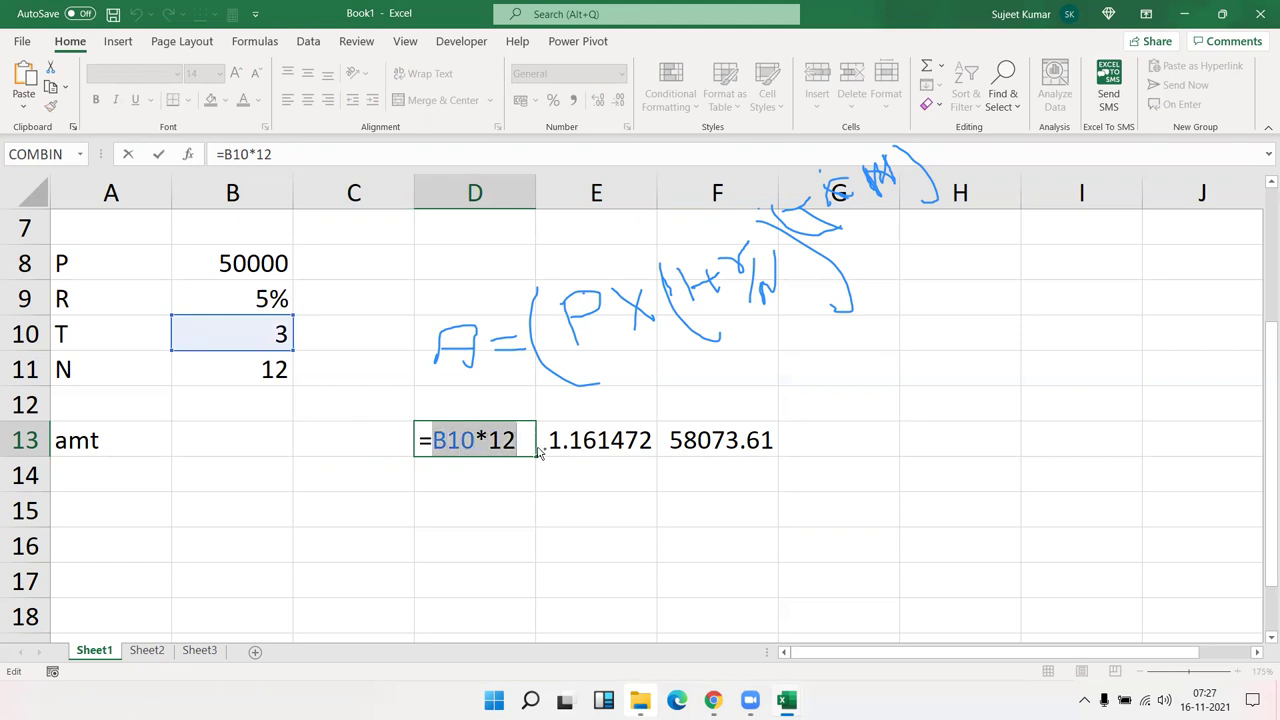
{"action": "key", "text": "Escape"}
Step: Replace D13 in E13's formula with (B10*12) and clear the D13 helper
{"action": "left_click", "coordinate": [567, 441]}
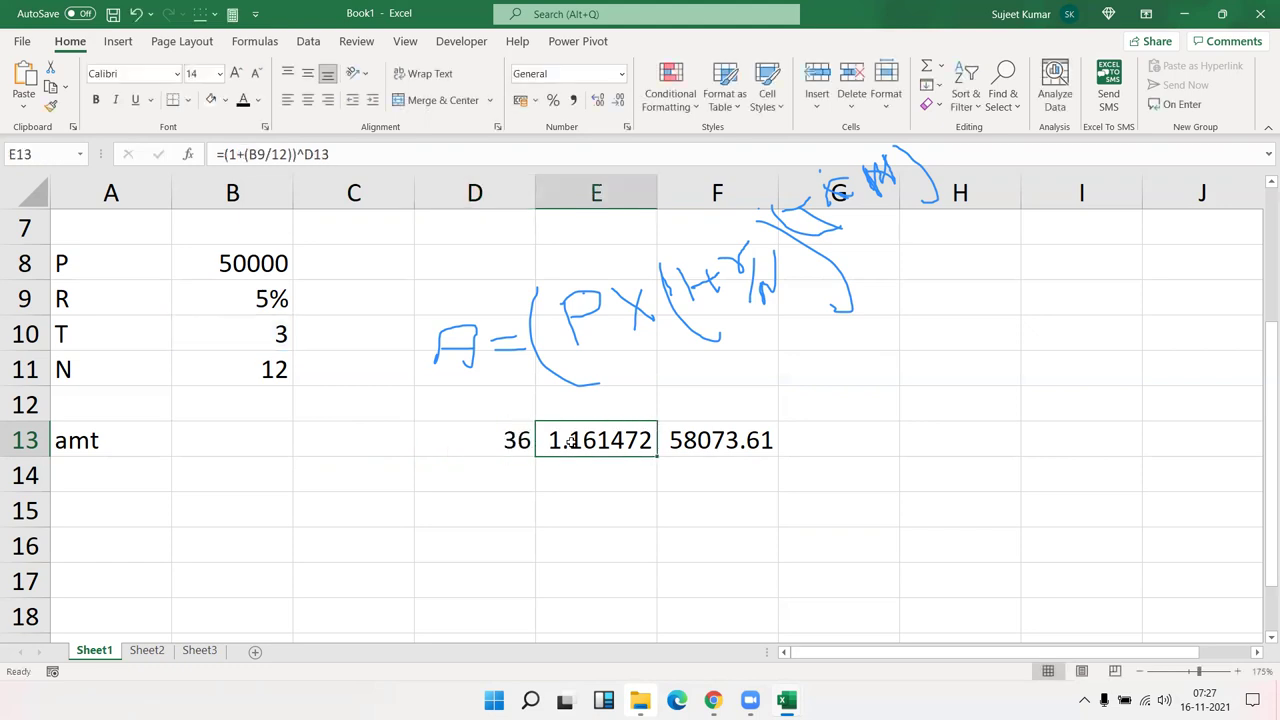
{"action": "double_click", "coordinate": [567, 441]}
{"action": "key", "text": "Right"}
{"action": "key", "text": "Right"}
{"action": "key", "text": "Right"}
{"action": "key", "text": "Right"}
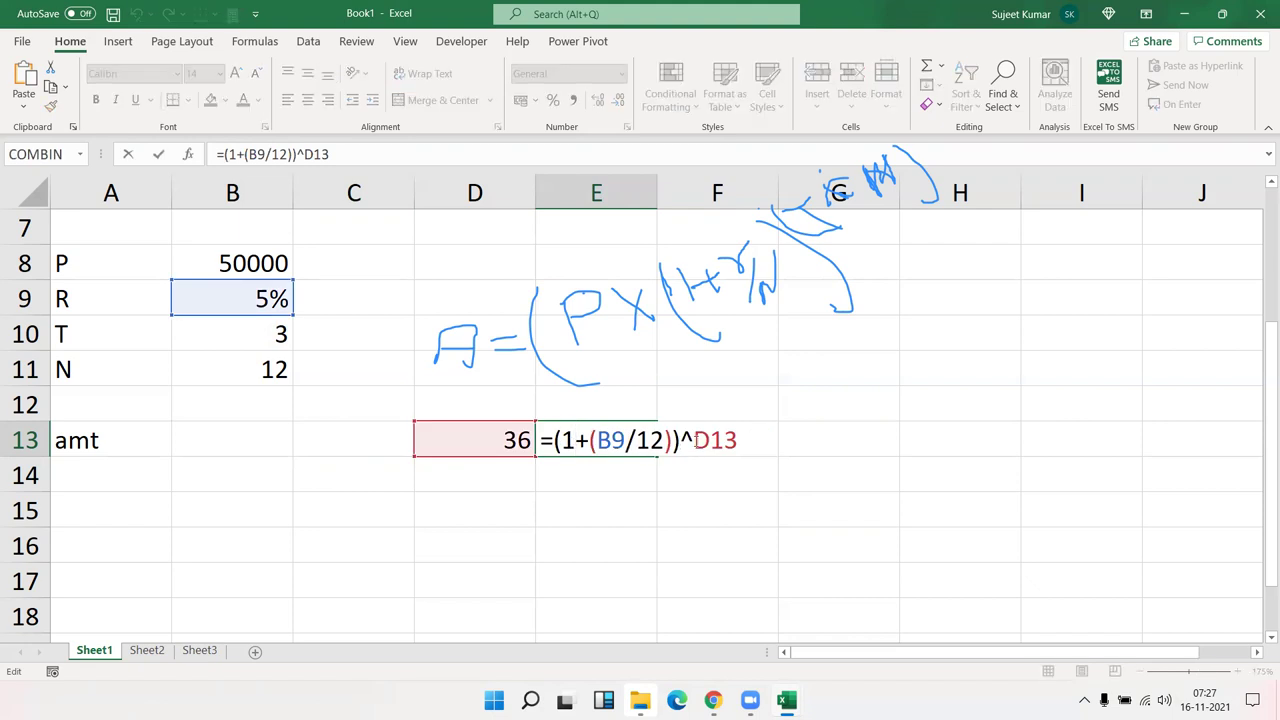
{"action": "key", "text": "shift+Right"}
{"action": "key", "text": "shift+Right"}
{"action": "key", "text": "shift+Right"}
{"action": "type", "text": "("}
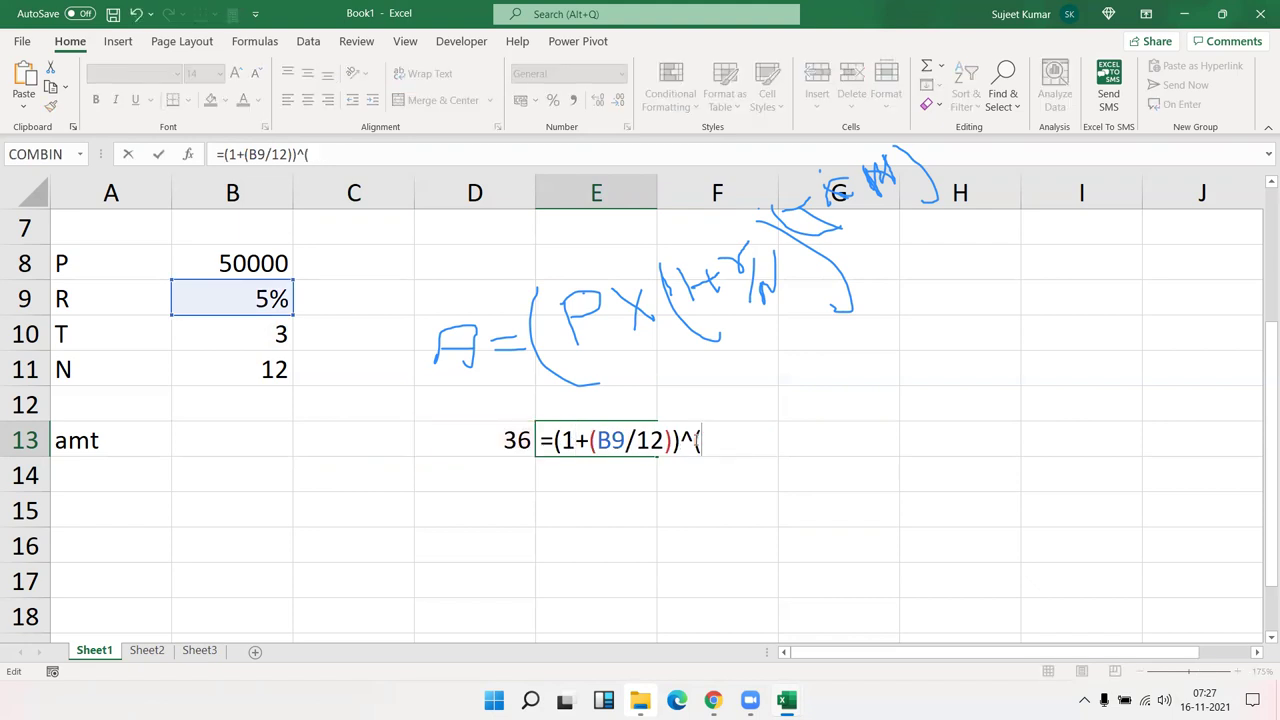
{"action": "type", "text": "B10*12)"}
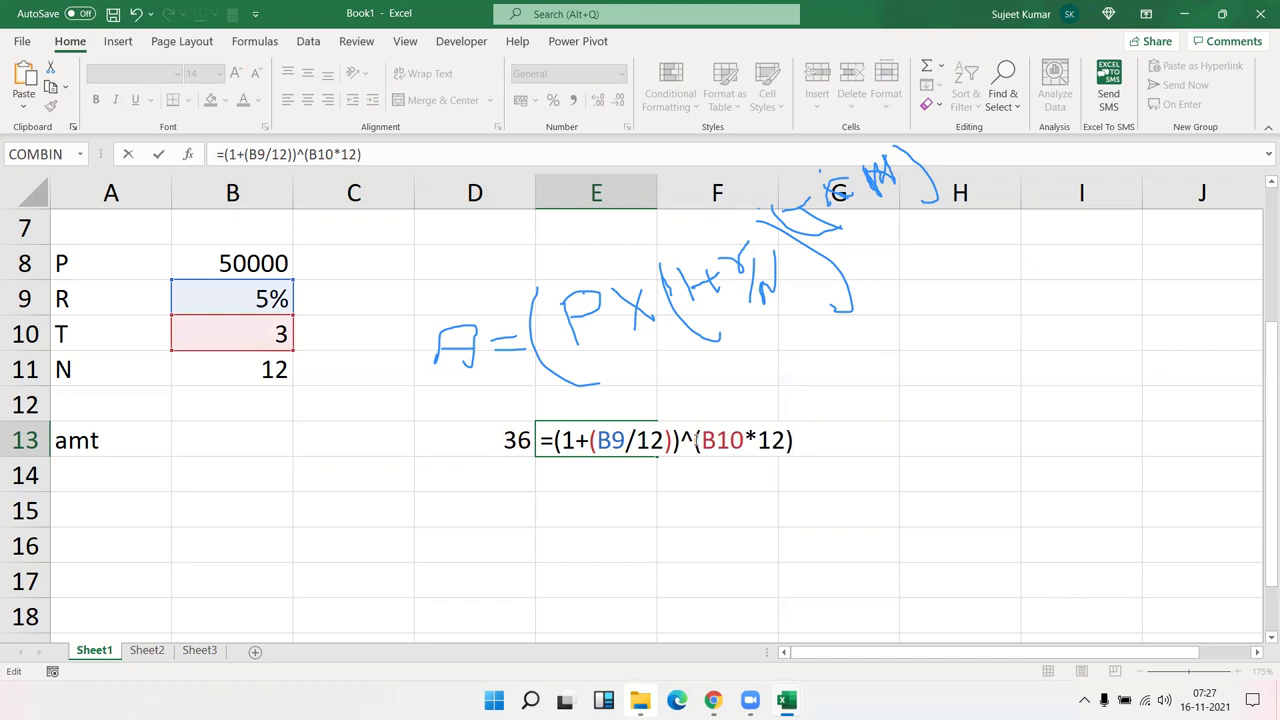
{"action": "key", "text": "Return"}
{"action": "key", "text": "Up"}
{"action": "key", "text": "Left"}
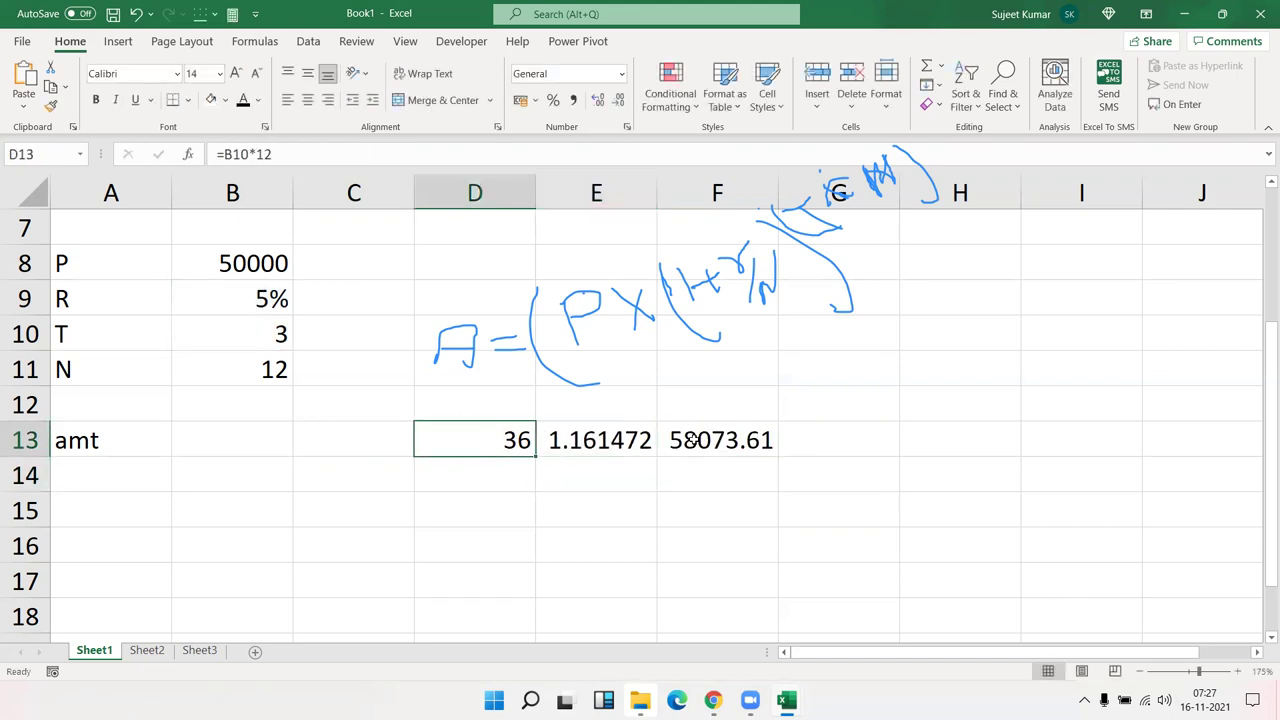
{"action": "key", "text": "Delete"}
Step: Substitute E13's growth-factor expression into F13, making =B8*((1+(B9/12))^(B10*12))
{"action": "key", "text": "Right"}
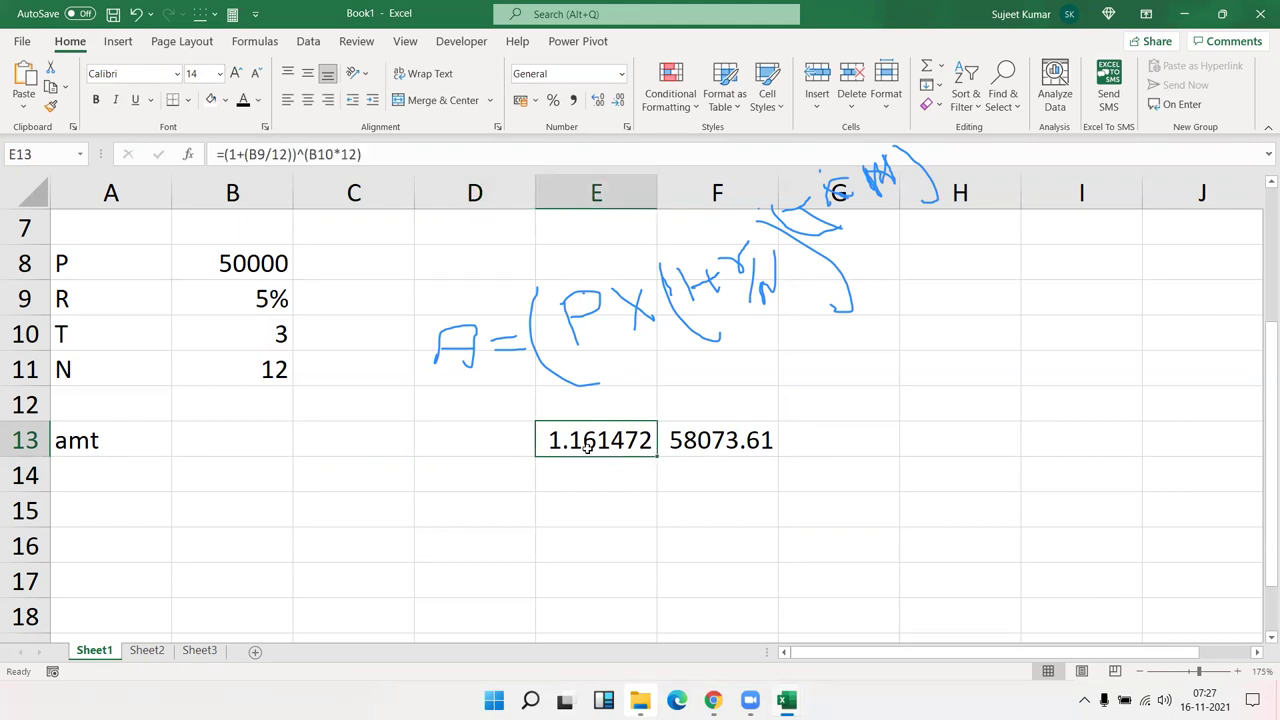
{"action": "key", "text": "F2"}
{"action": "left_click_drag", "start_coordinate": [555, 441], "coordinate": [807, 467]}
{"action": "key", "text": "ctrl+c"}
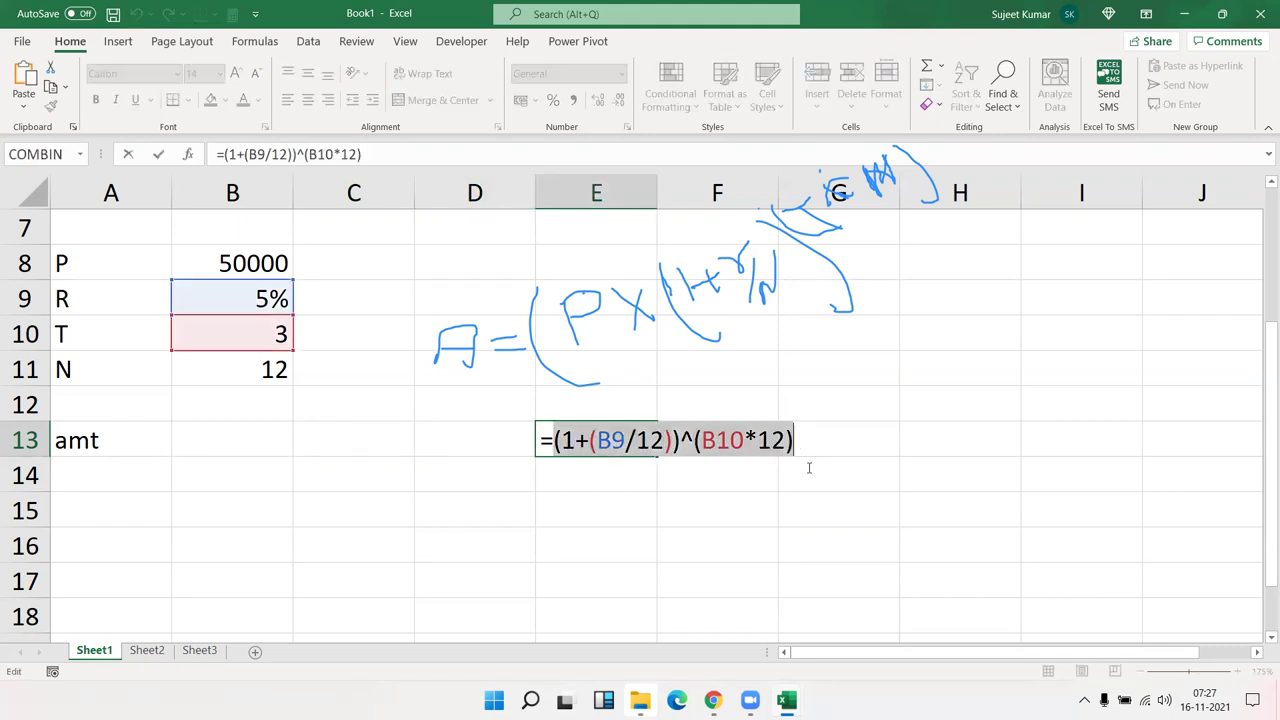
{"action": "key", "text": "Escape"}
{"action": "left_click", "coordinate": [749, 441]}
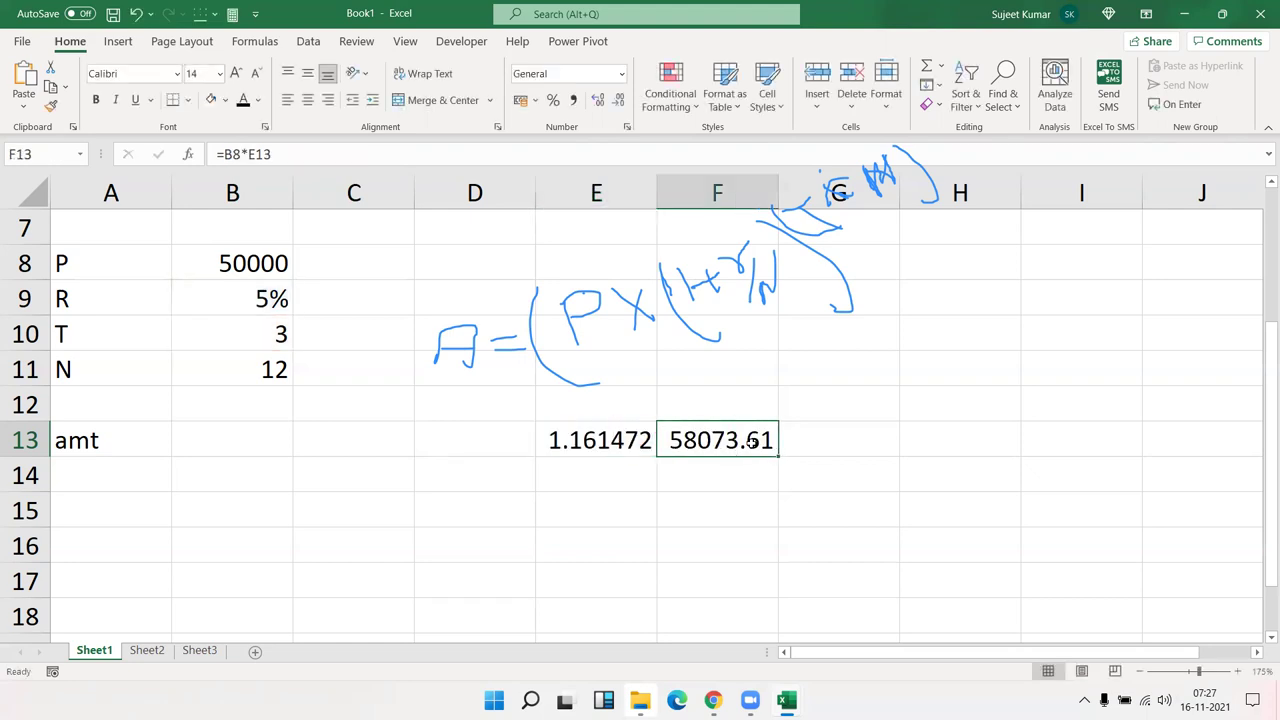
{"action": "key", "text": "F2"}
{"action": "double_click", "coordinate": [742, 441]}
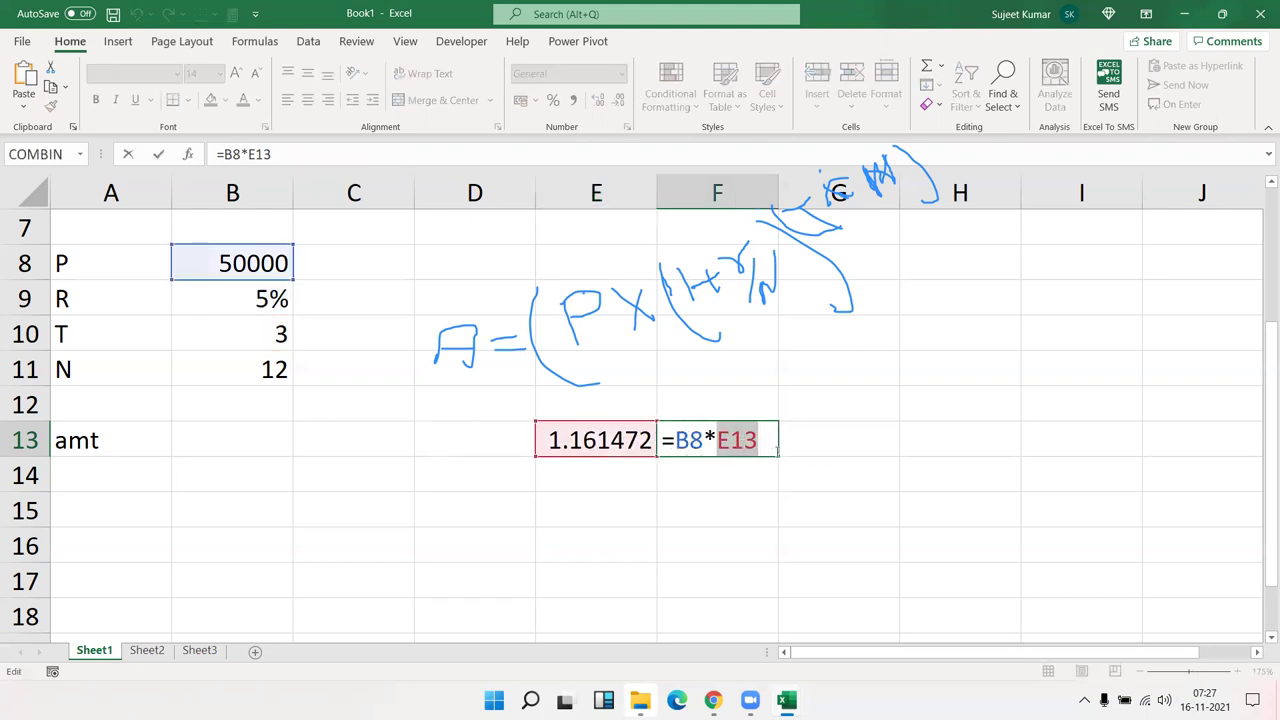
{"action": "type", "text": "("}
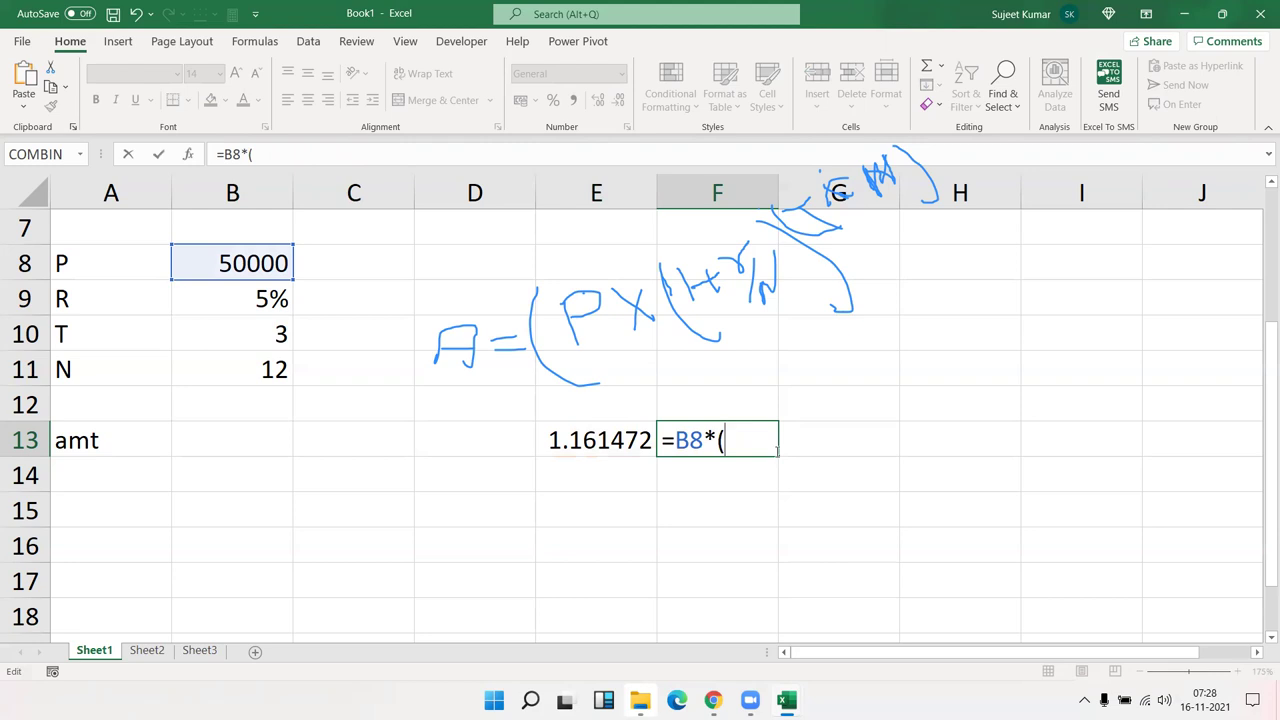
{"action": "key", "text": "ctrl+v"}
{"action": "type", "text": ")"}
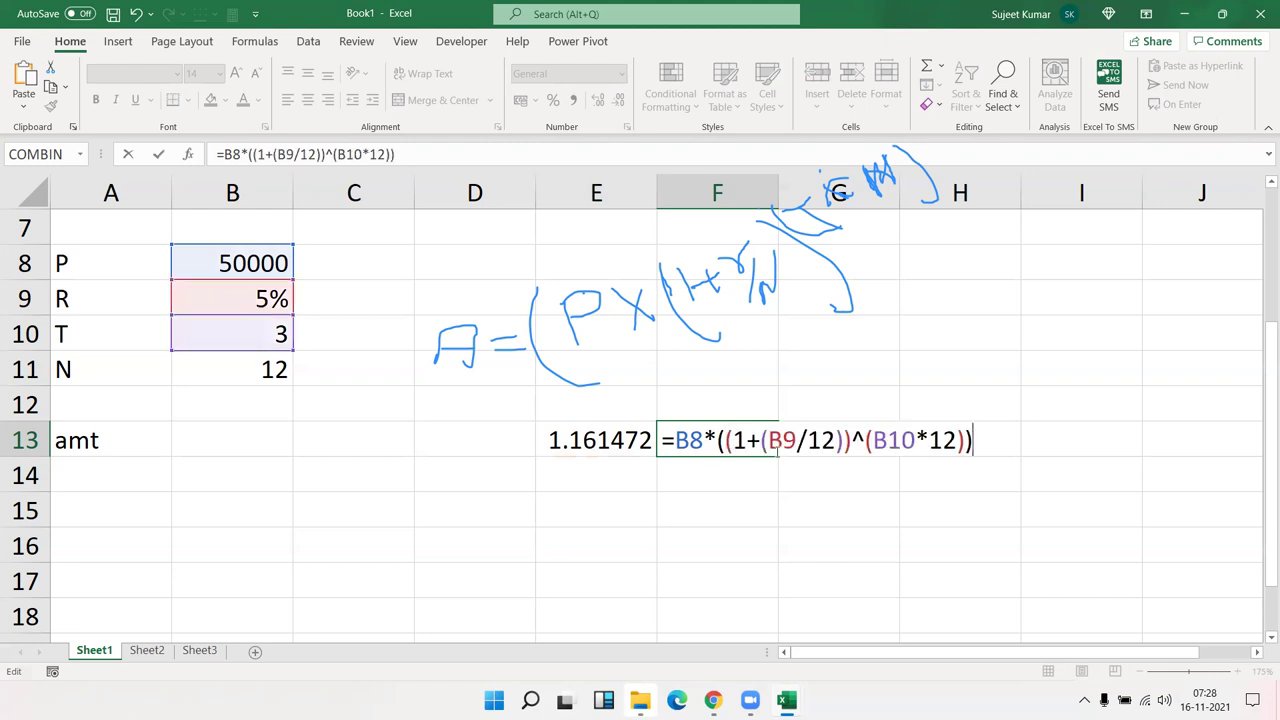
{"action": "key", "text": "Return"}
Step: Clear the E13 helper and copy the combined formula from F13
{"action": "key", "text": "Up"}
{"action": "key", "text": "Left"}
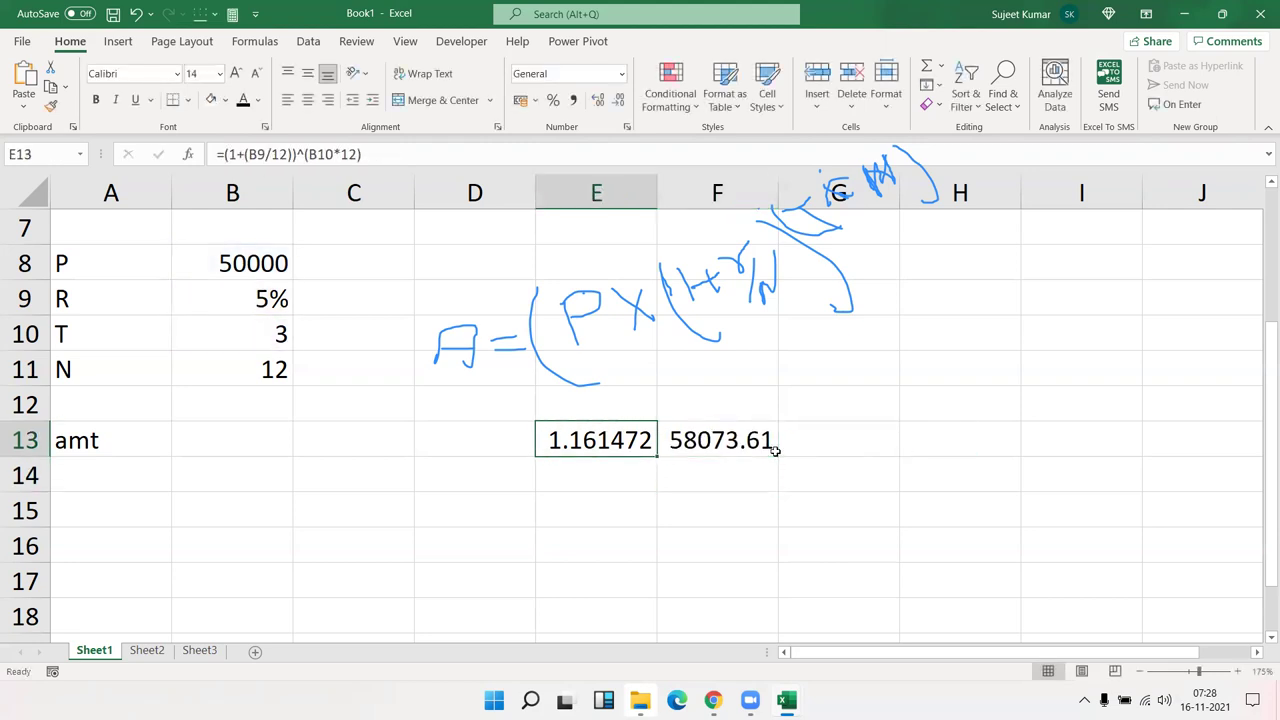
{"action": "key", "text": "Delete"}
{"action": "left_click", "coordinate": [775, 451]}
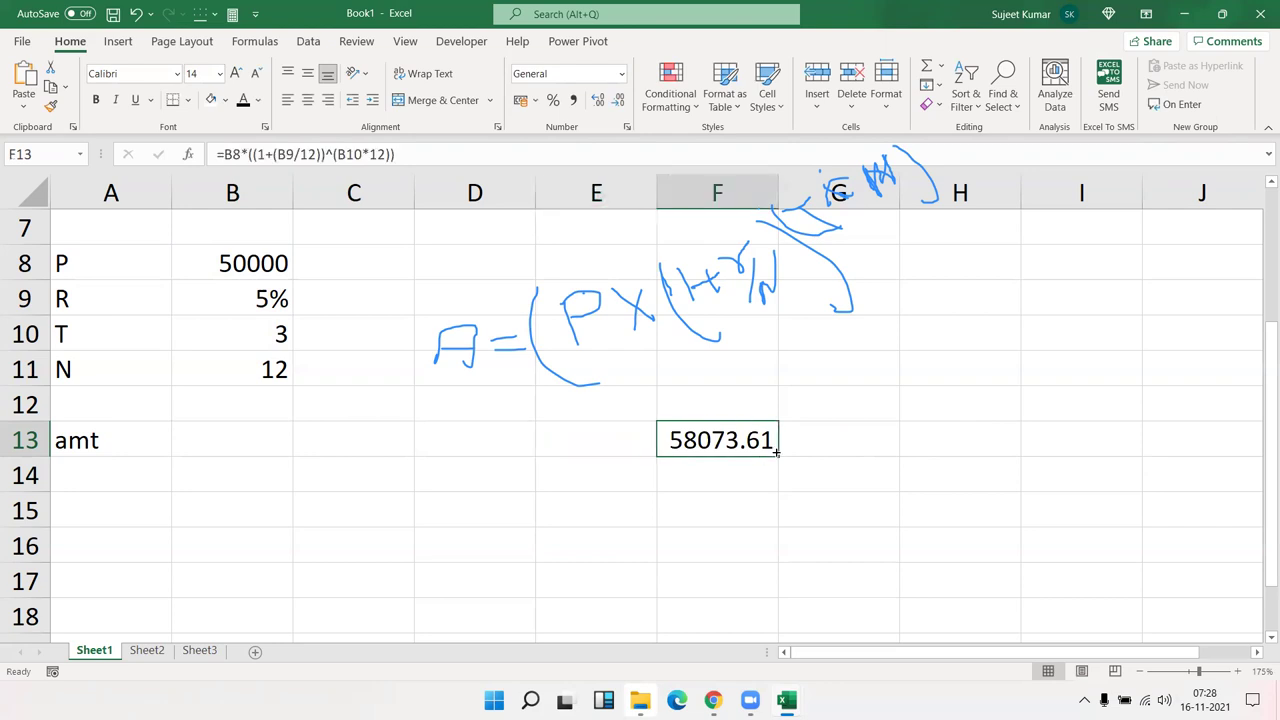
{"action": "key", "text": "ctrl+c"}
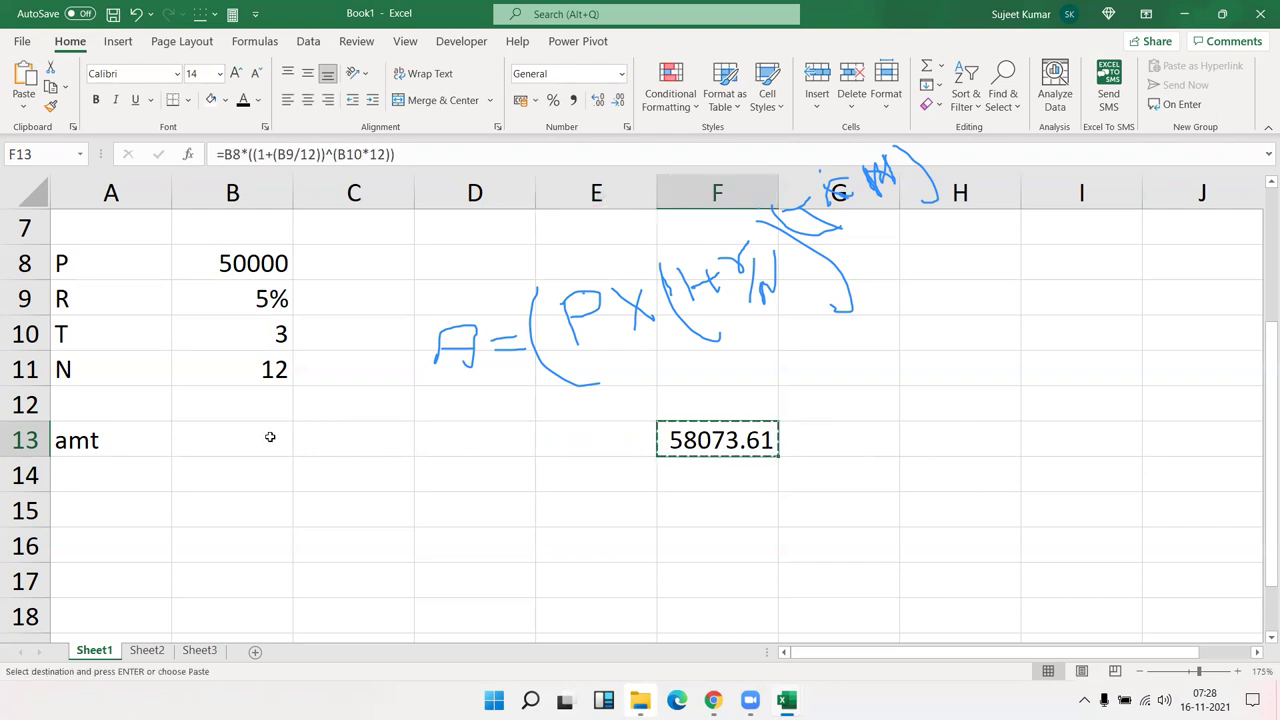
Step: Paste =B8*((1+(B9/12))^(B10*12)) into B13 beside amt, showing 58073.61
{"action": "left_click", "coordinate": [278, 437]}
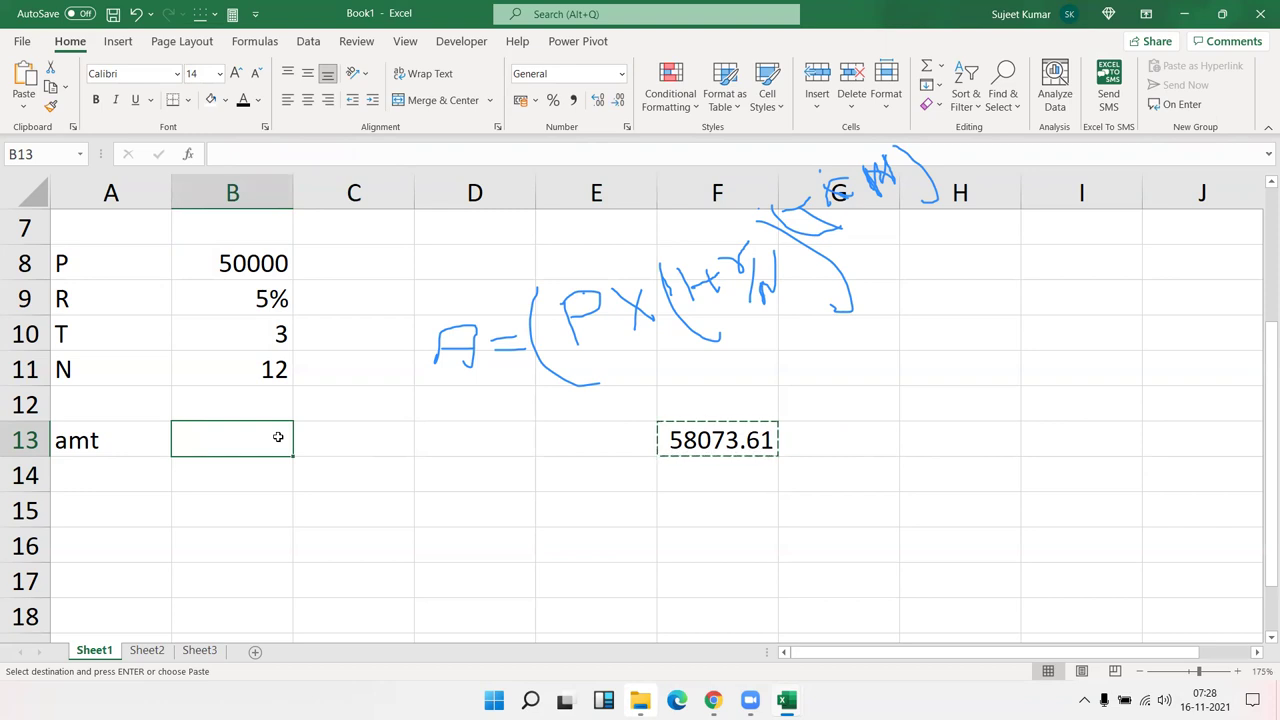
{"action": "key", "text": "Return"}
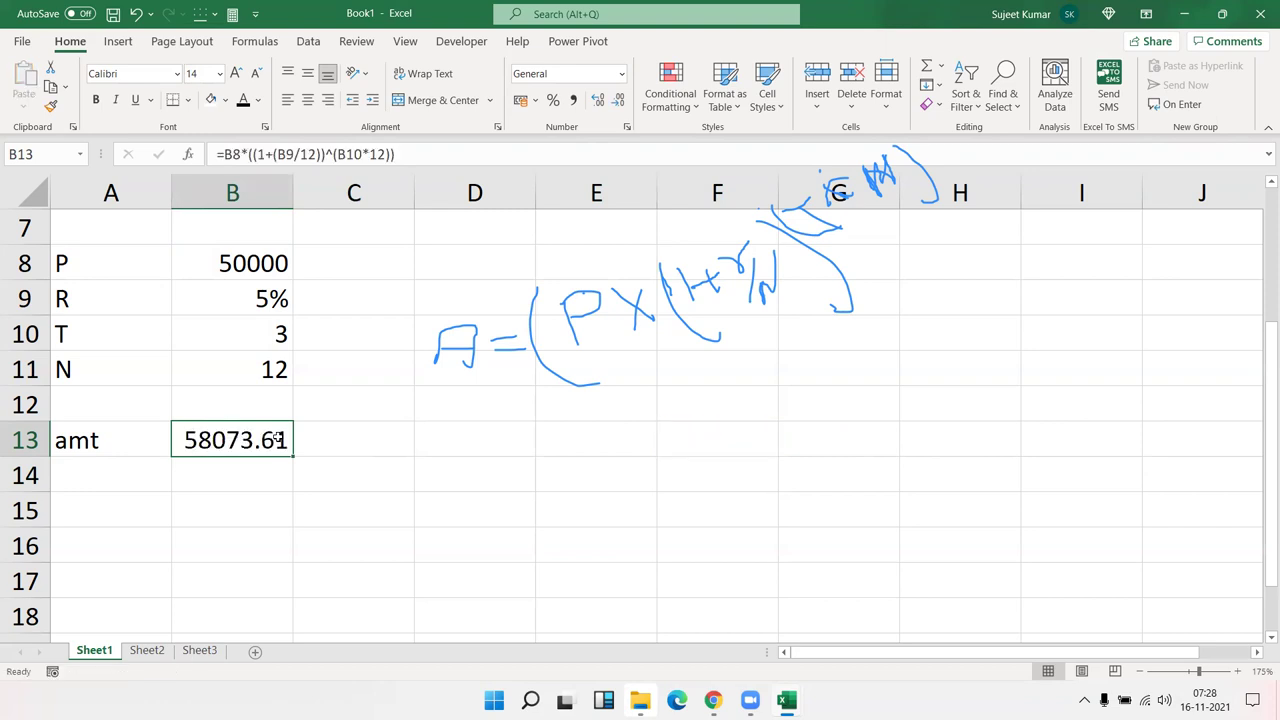
{"action": "key", "text": "F2"}
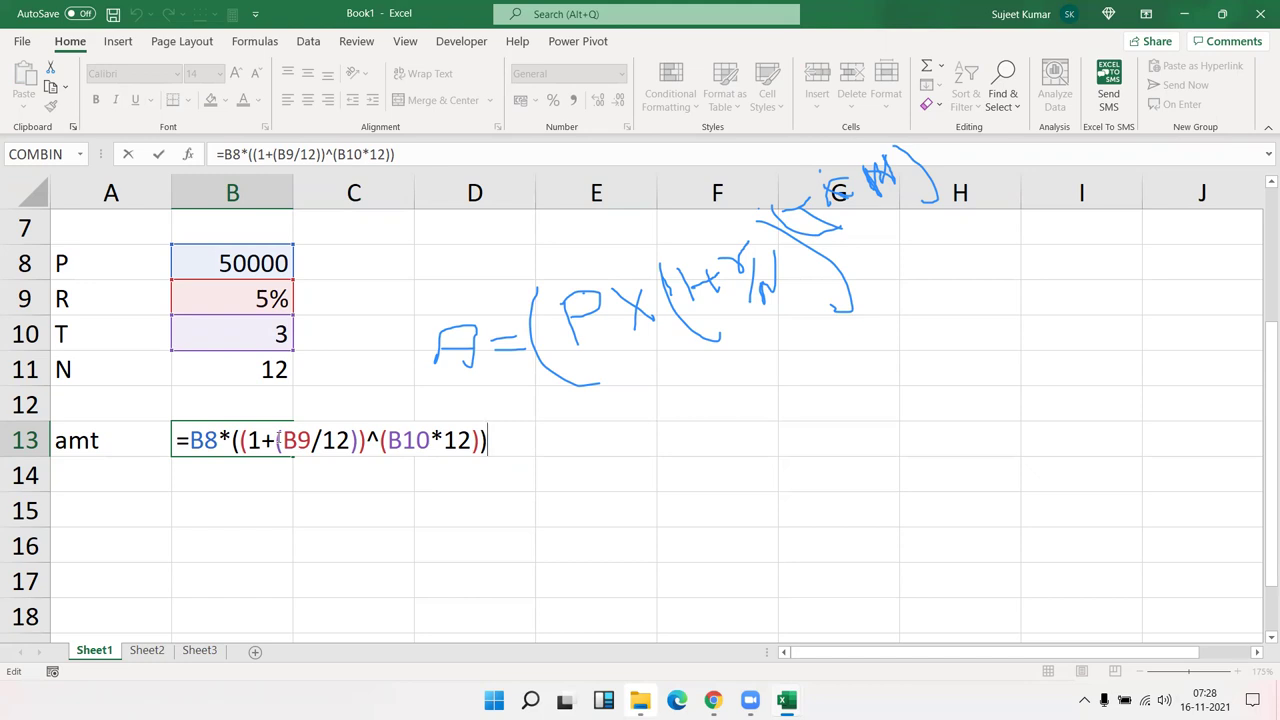
{"action": "key", "text": "Return"}
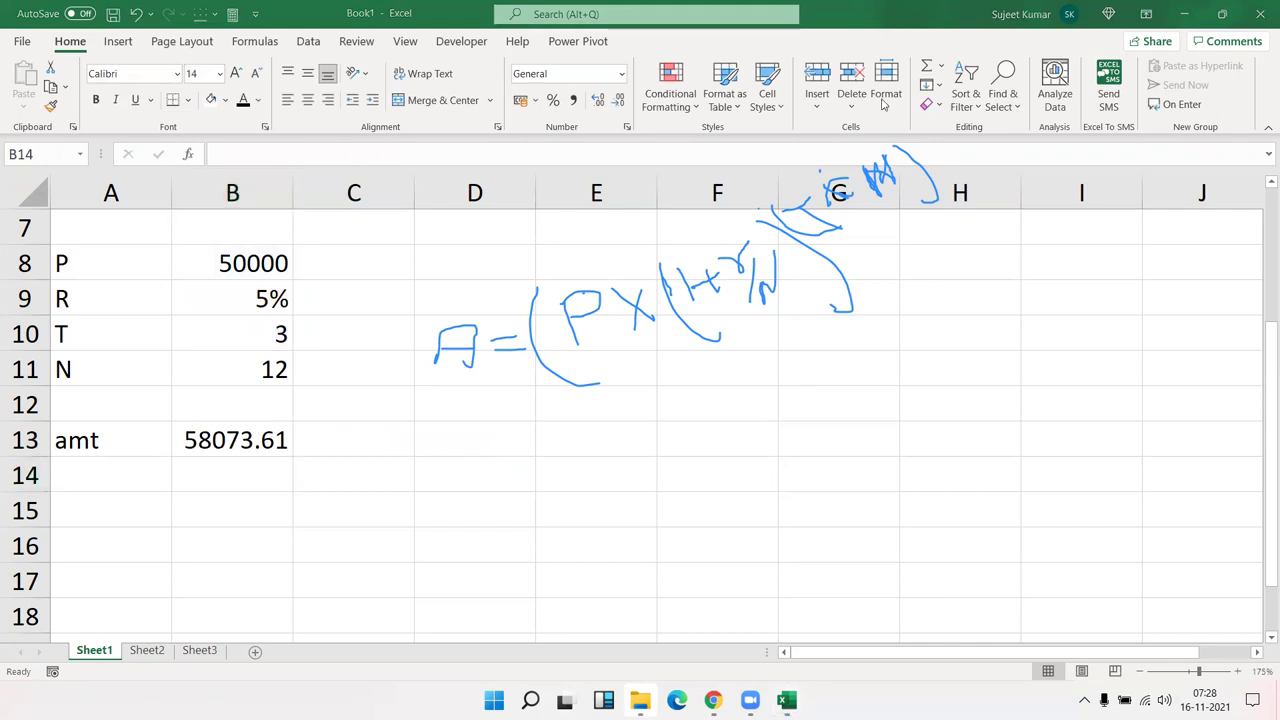
Step: Scroll down to show the empty rows 14–25 below the amt result
{"action": "key", "text": "e"}
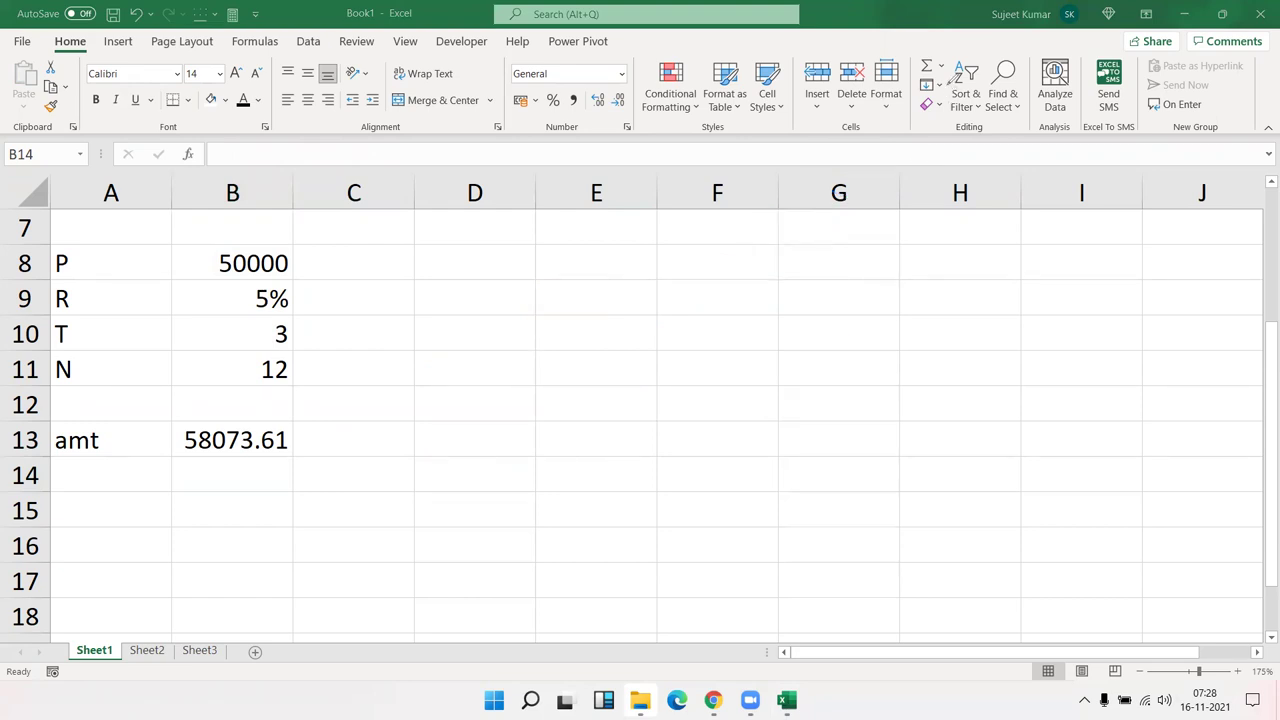
{"action": "key", "text": "Escape"}
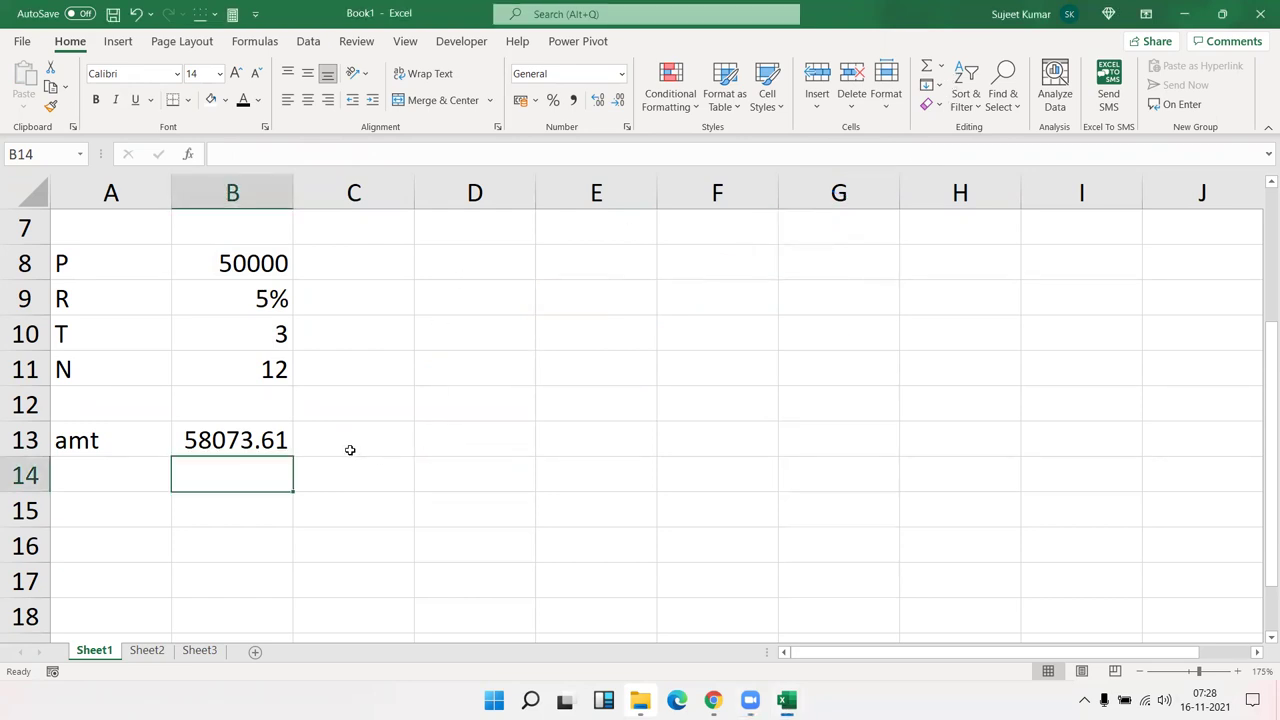
{"action": "scroll", "coordinate": [350, 450], "scroll_direction": "down", "scroll_amount": 3}
{"action": "scroll", "coordinate": [350, 450], "scroll_direction": "down", "scroll_amount": 2}
{"action": "scroll", "coordinate": [350, 450], "scroll_direction": "up", "scroll_amount": 4}
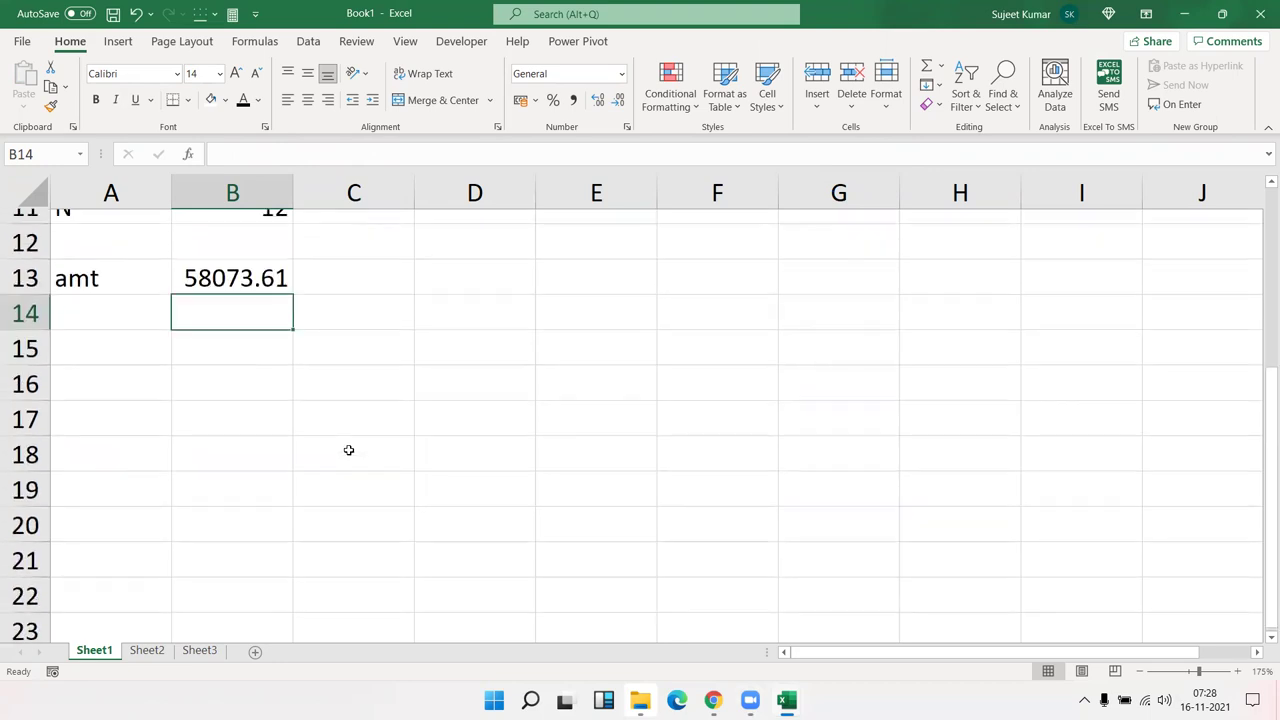
{"action": "scroll", "coordinate": [350, 450], "scroll_direction": "up", "scroll_amount": 3}
{"action": "scroll", "coordinate": [348, 450], "scroll_direction": "down", "scroll_amount": 2}
{"action": "scroll", "coordinate": [348, 450], "scroll_direction": "down", "scroll_amount": 2}
{"action": "scroll", "coordinate": [348, 450], "scroll_direction": "down", "scroll_amount": 1}
{"action": "scroll", "coordinate": [348, 450], "scroll_direction": "down", "scroll_amount": 1}
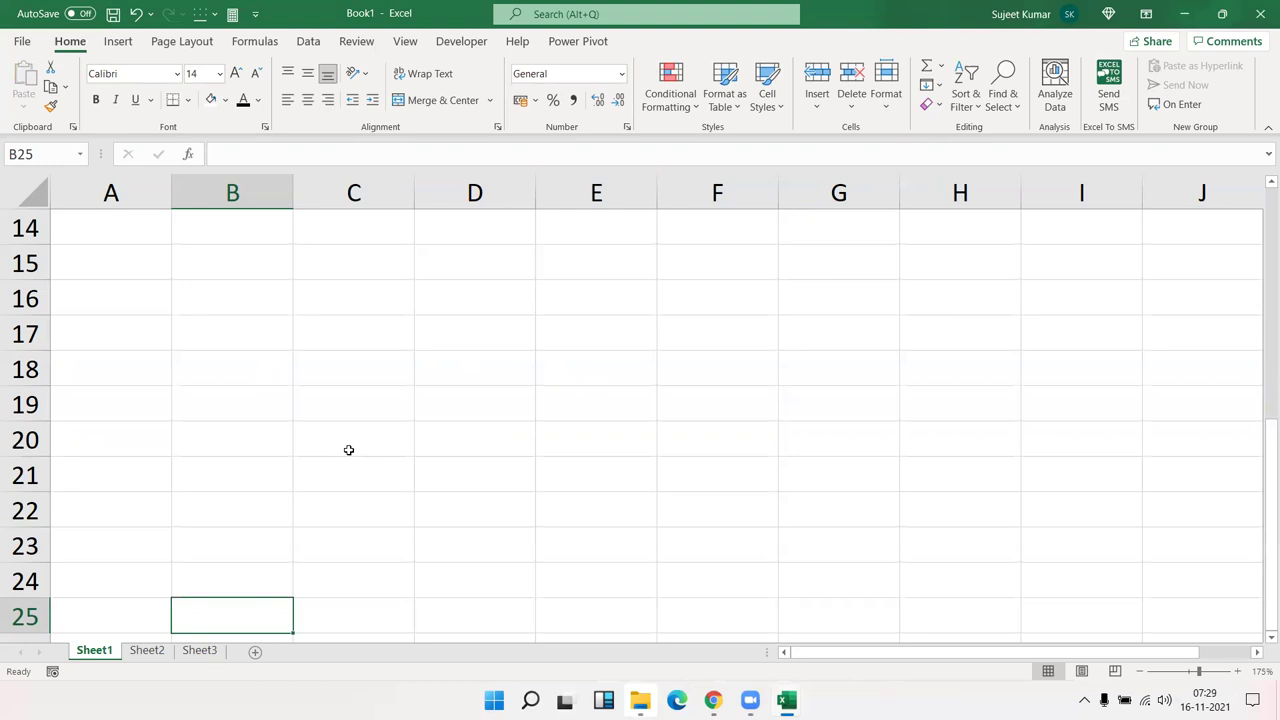
Step: Enter labels Cost and MRP in A15:A16, ? in B16 and 50 in B15
{"action": "left_click", "coordinate": [151, 266]}
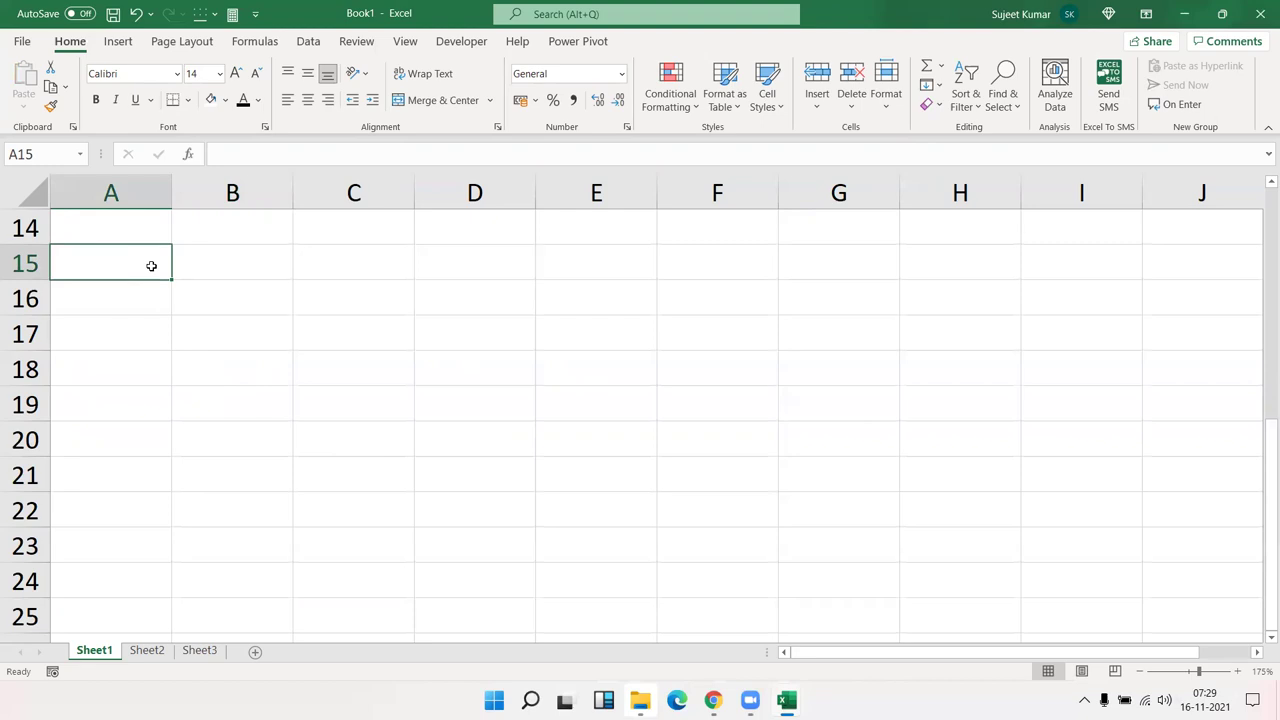
{"action": "type", "text": "Cost"}
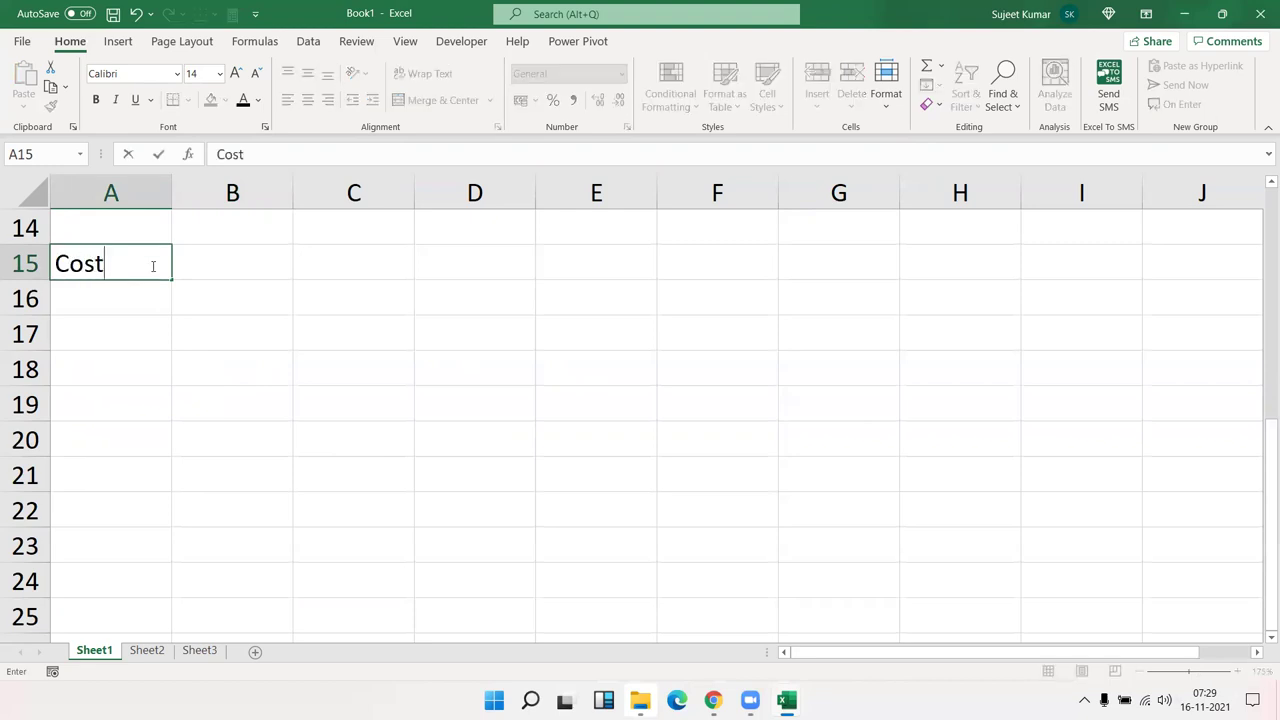
{"action": "key", "text": "Return"}
{"action": "type", "text": "MRP"}
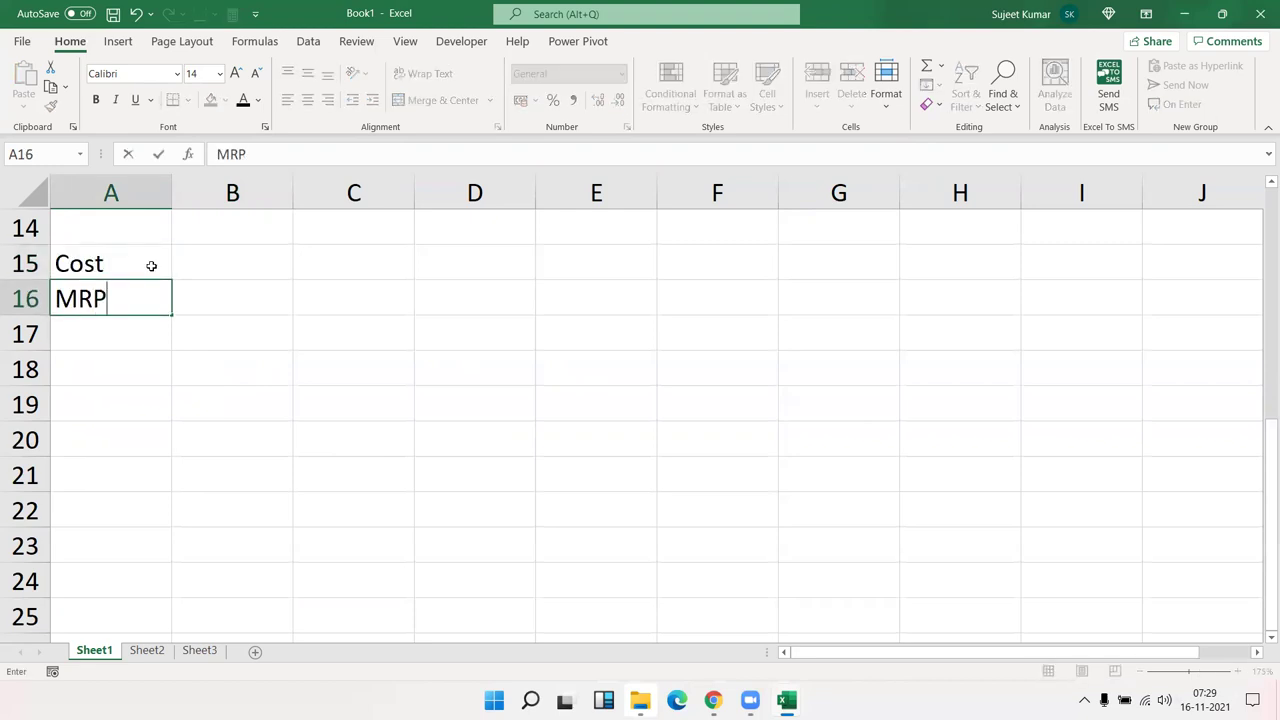
{"action": "key", "text": "Tab"}
{"action": "type", "text": "?"}
{"action": "key", "text": "Up"}
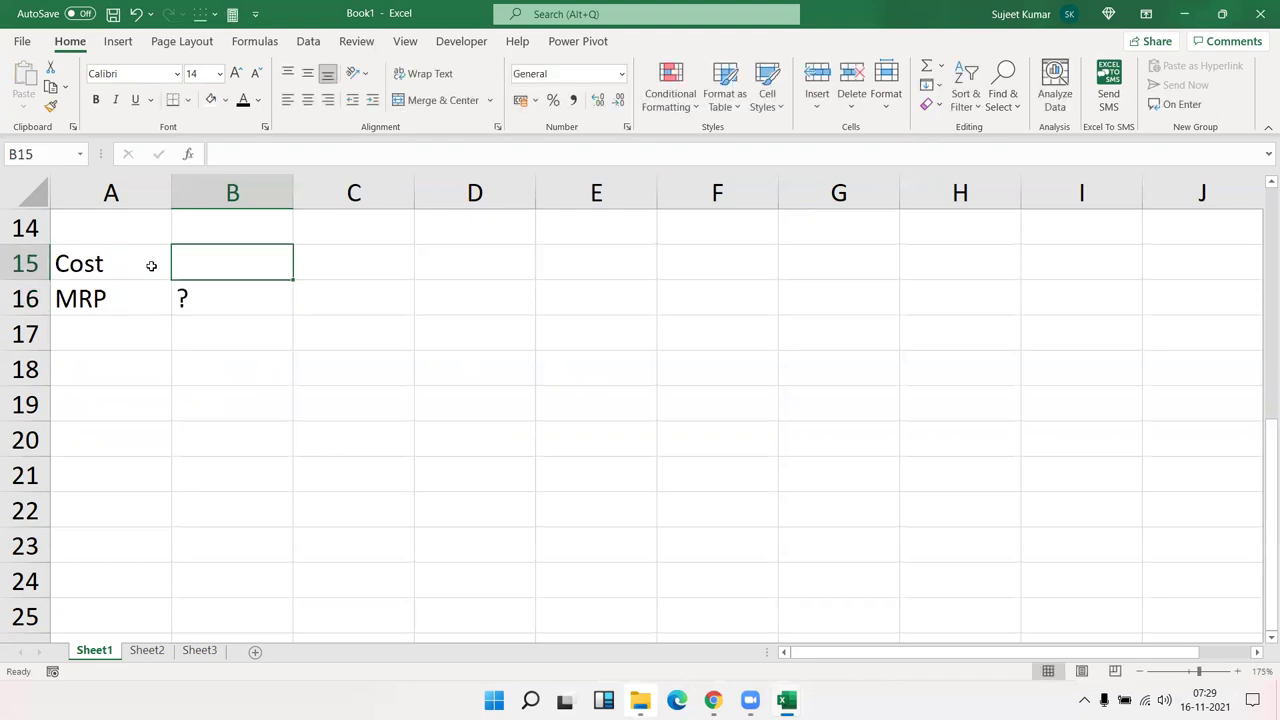
{"action": "type", "text": "50"}
{"action": "key", "text": "Return"}
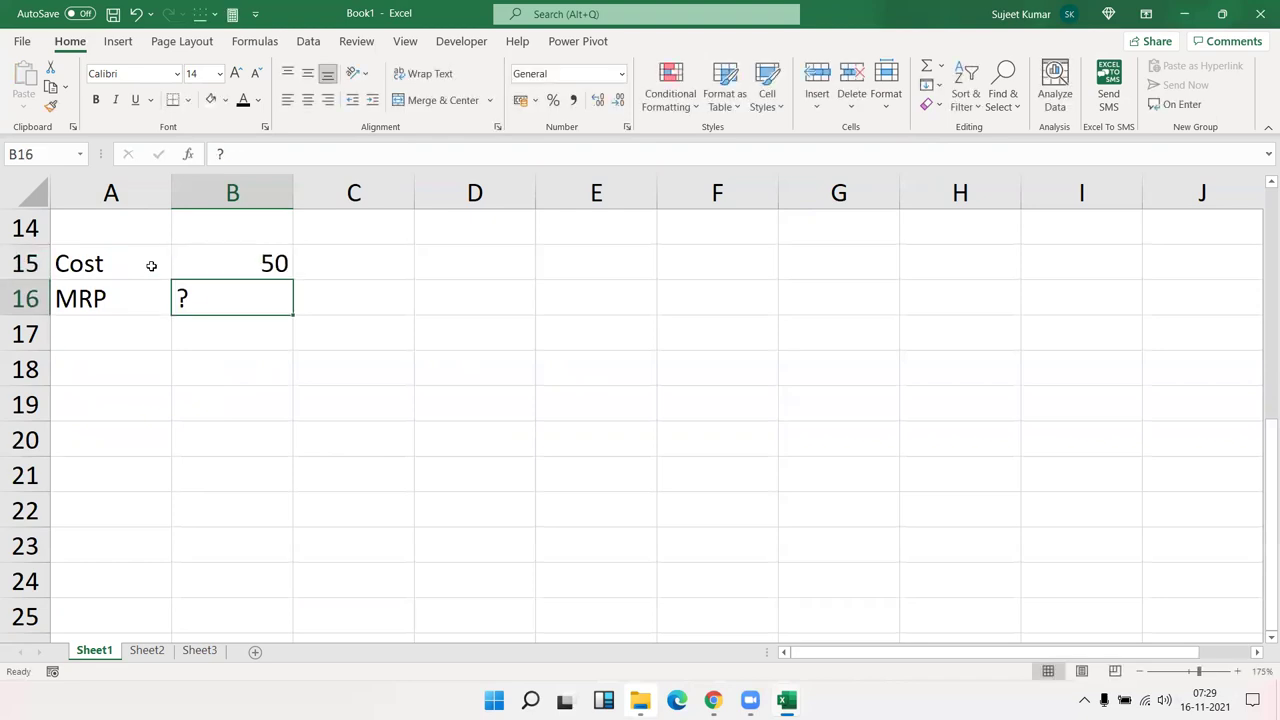
Step: Enter the 5% markup =B15*5% in C17, giving 2.5
{"action": "key", "text": "Right"}
{"action": "key", "text": "Down"}
{"action": "type", "text": "="}
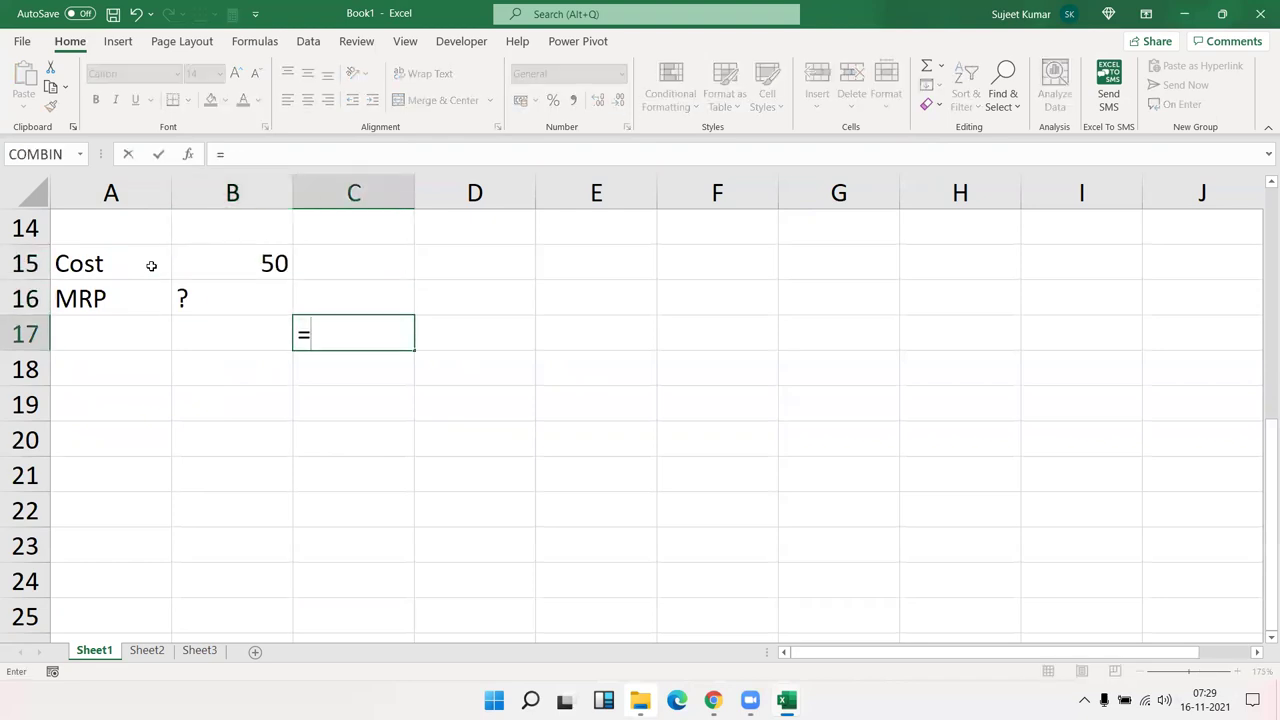
{"action": "key", "text": "Up"}
Step: Enter the total =B15+C17 in C18 for 52.5
{"action": "key", "text": "Up"}
{"action": "key", "text": "Left"}
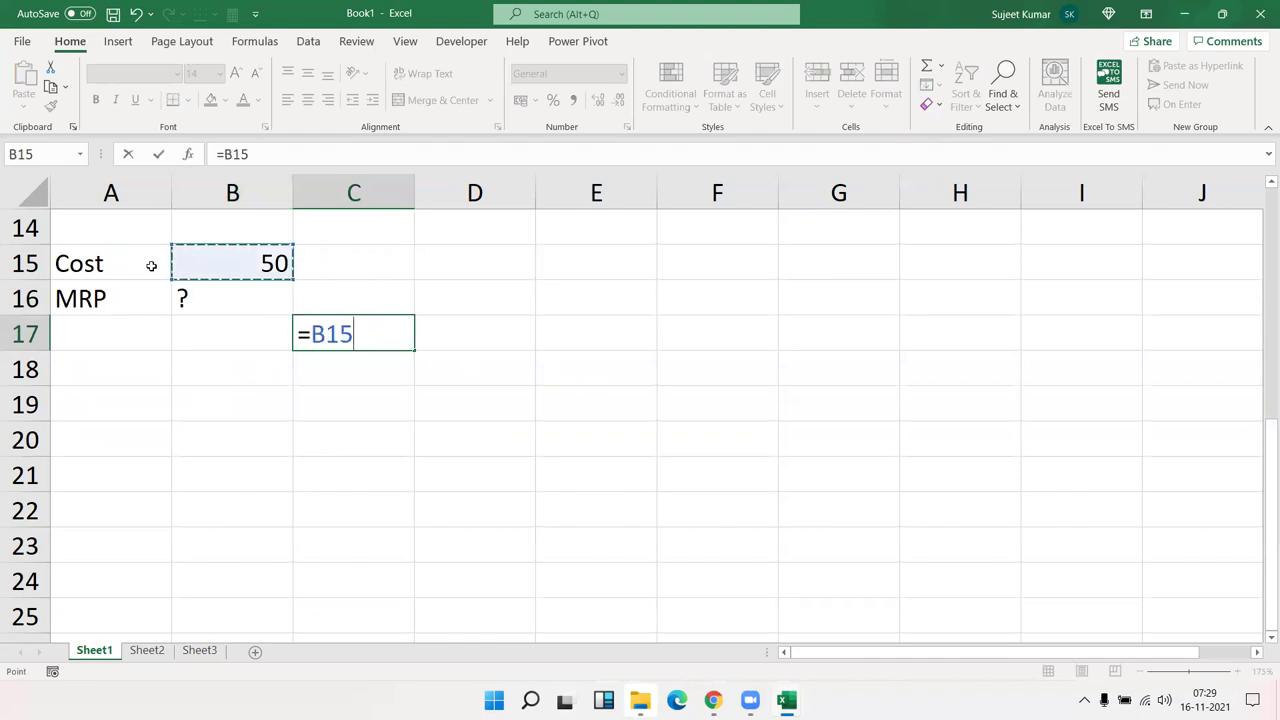
{"action": "type", "text": "*5%"}
{"action": "key", "text": "Return"}
{"action": "type", "text": "="}
{"action": "key", "text": "Up"}
{"action": "key", "text": "Up"}
{"action": "key", "text": "Up"}
{"action": "key", "text": "Left"}
{"action": "type", "text": "+"}
{"action": "key", "text": "Up"}
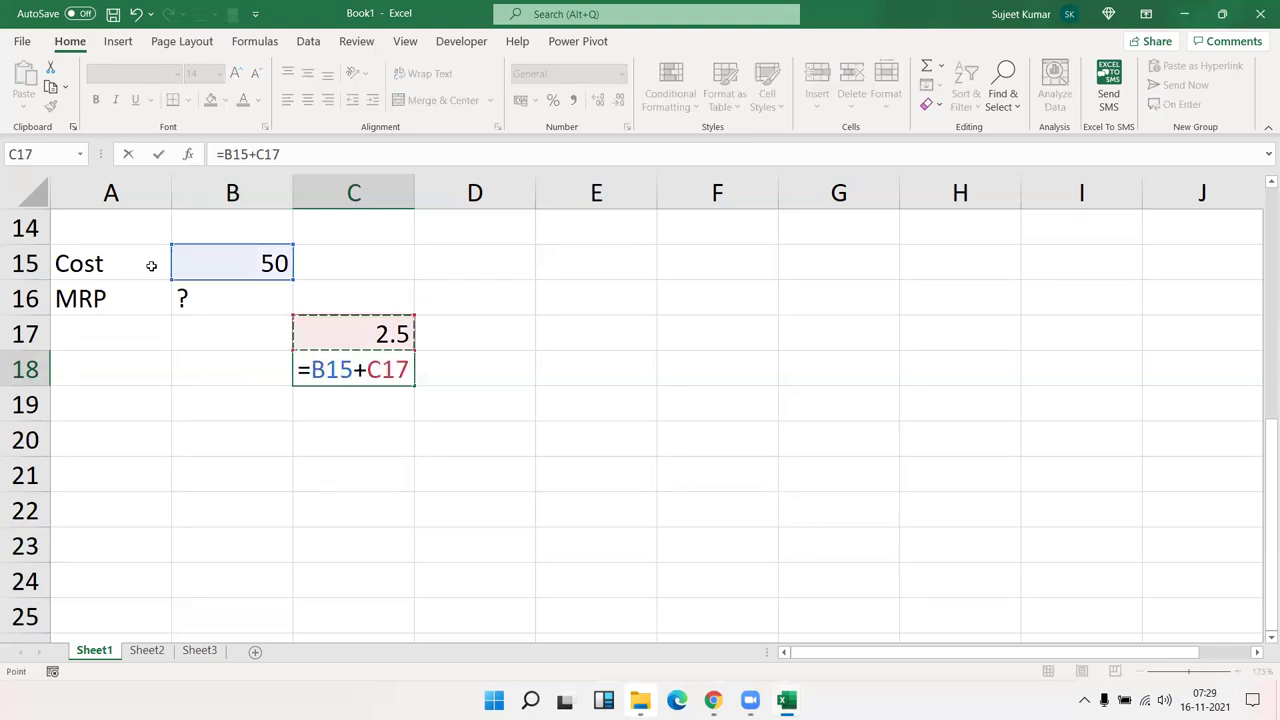
{"action": "key", "text": "Return"}
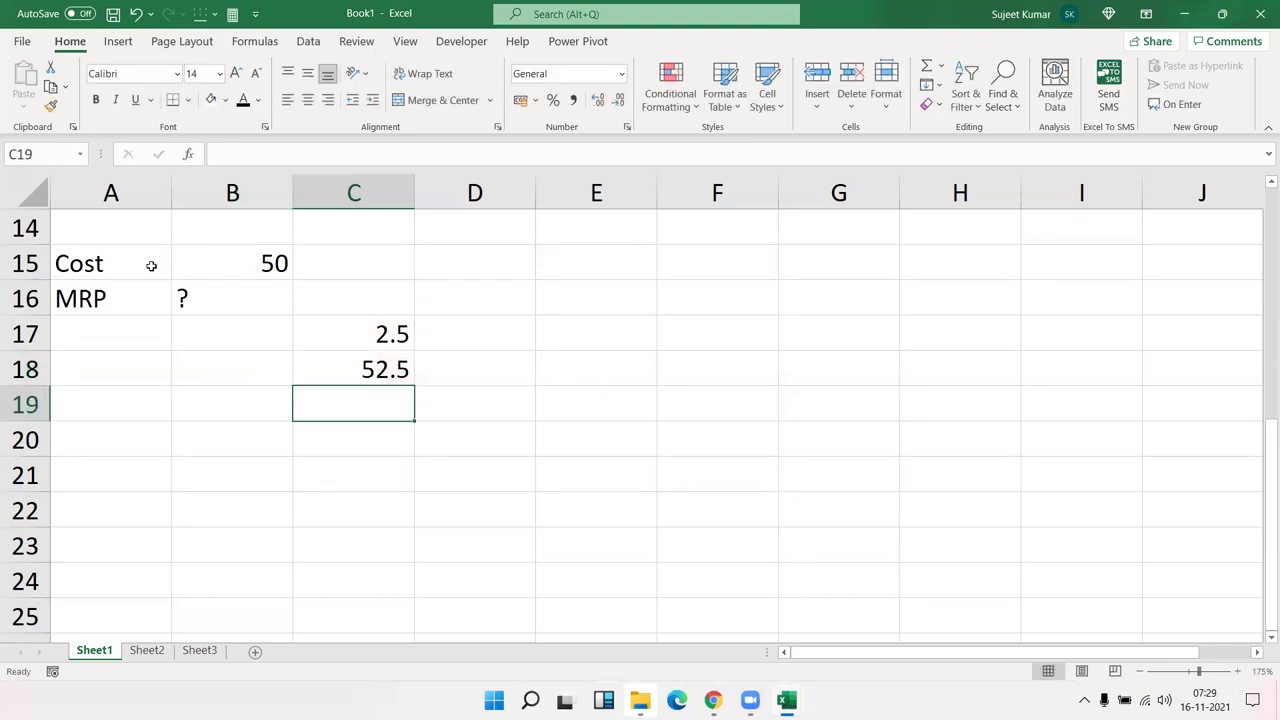
Step: Add a 10% markup in D17 (=C18*10%) and the new total in D18 (=C18+D17)
{"action": "key", "text": "Right"}
{"action": "key", "text": "Up"}
{"action": "key", "text": "Up"}
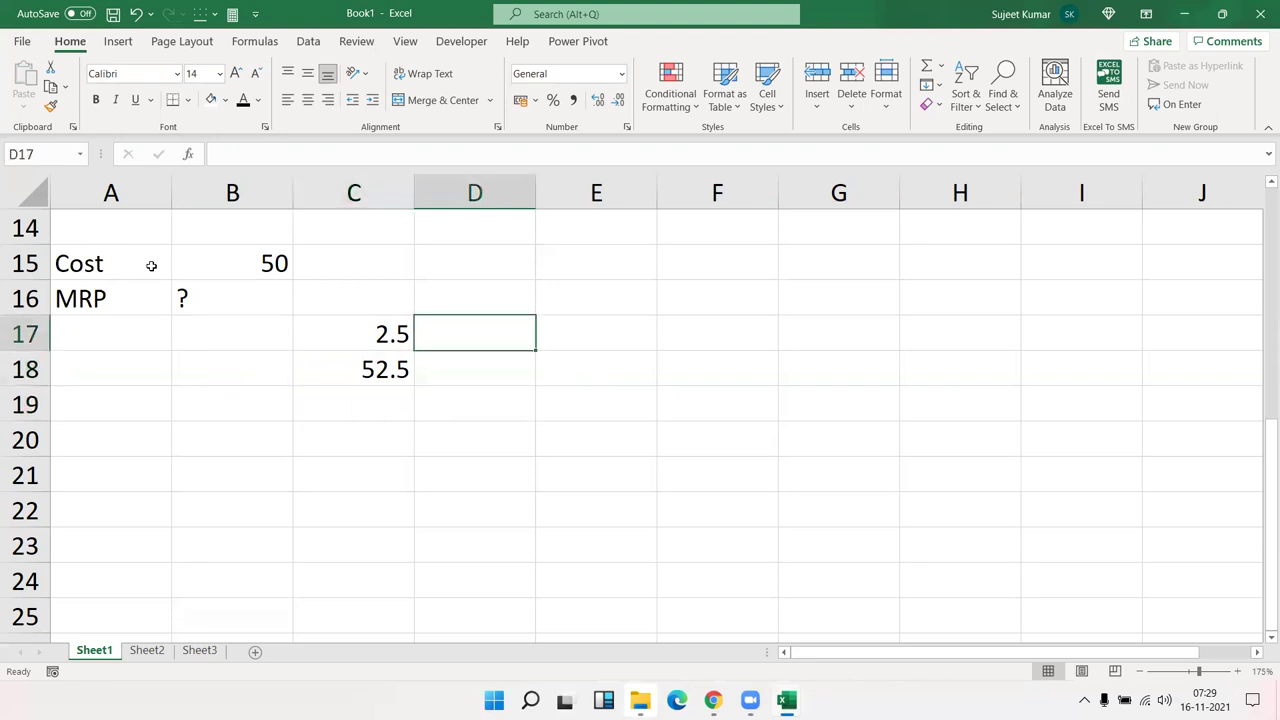
{"action": "type", "text": "="}
{"action": "key", "text": "Down"}
{"action": "key", "text": "Left"}
{"action": "type", "text": "*10%"}
{"action": "key", "text": "Return"}
{"action": "type", "text": "="}
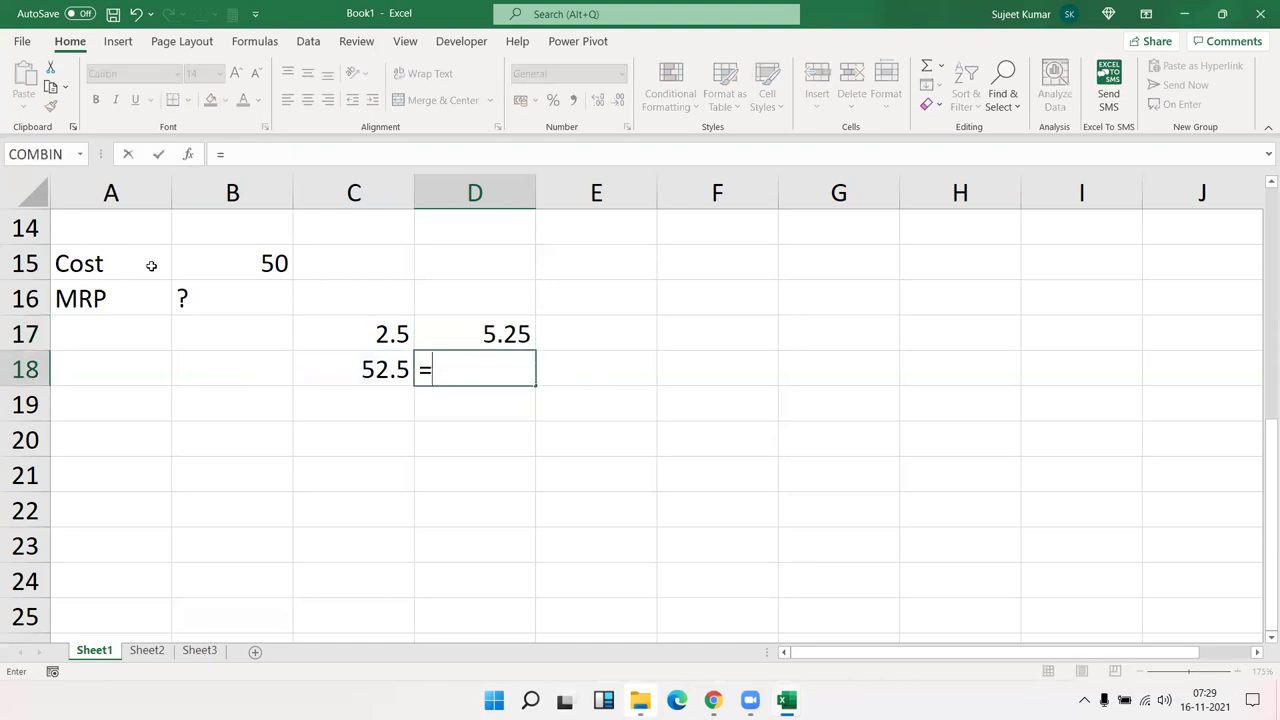
{"action": "key", "text": "Left"}
{"action": "type", "text": "+"}
{"action": "key", "text": "Up"}
{"action": "key", "text": "Return"}
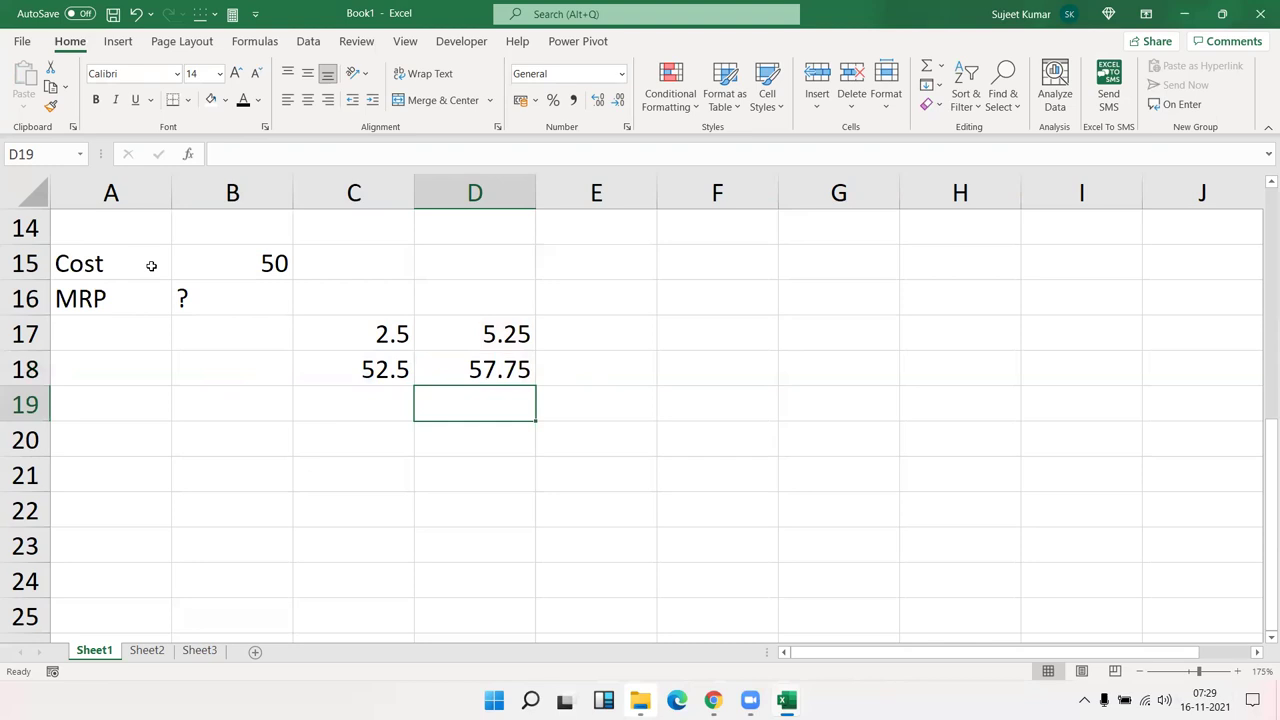
Step: Add a 15% markup in E17 (=D18*15%) and the running total in E18 (=D18+E17)
{"action": "key", "text": "Up"}
{"action": "key", "text": "Up"}
{"action": "key", "text": "Right"}
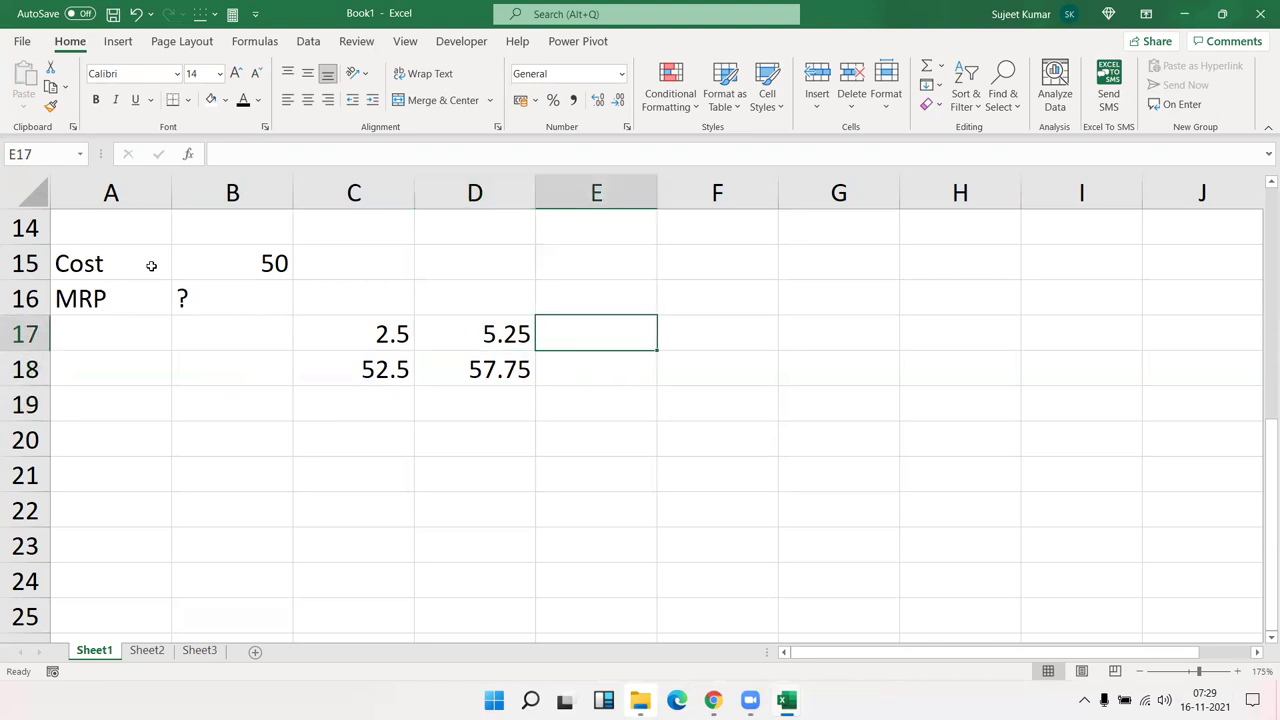
{"action": "type", "text": "="}
{"action": "key", "text": "Down"}
{"action": "key", "text": "Left"}
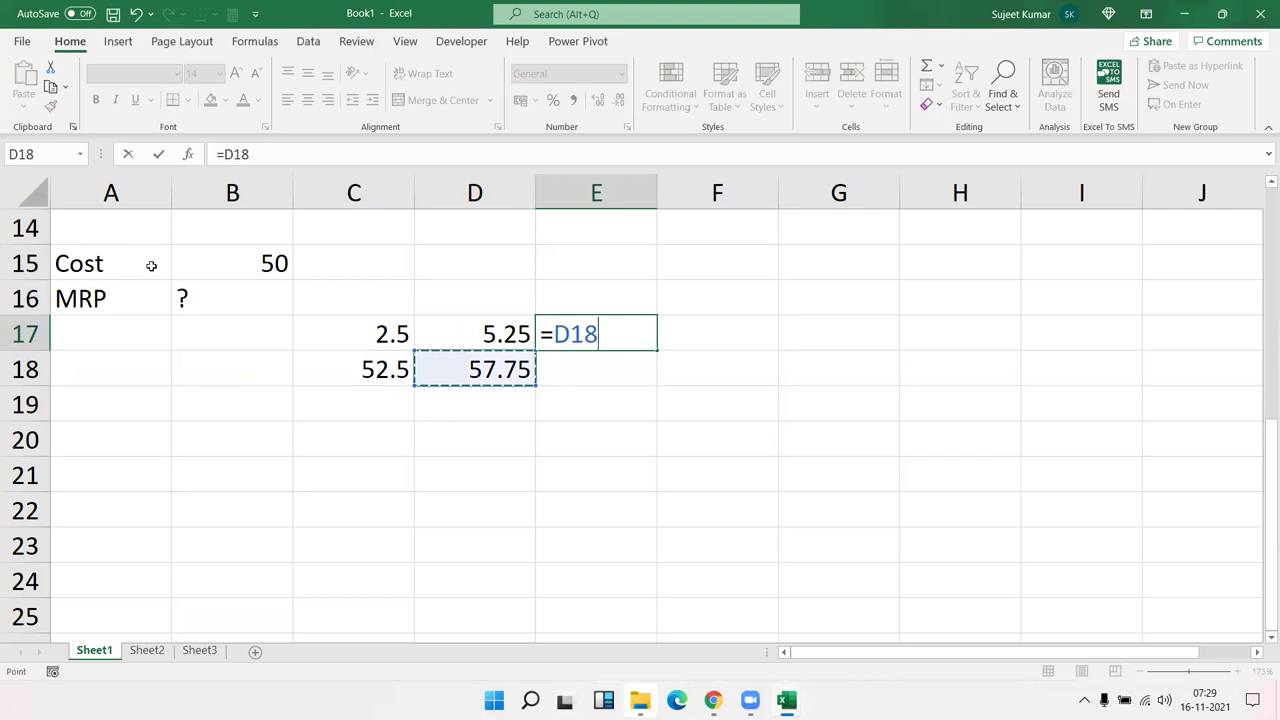
{"action": "type", "text": "*15%"}
{"action": "key", "text": "Return"}
{"action": "type", "text": "="}
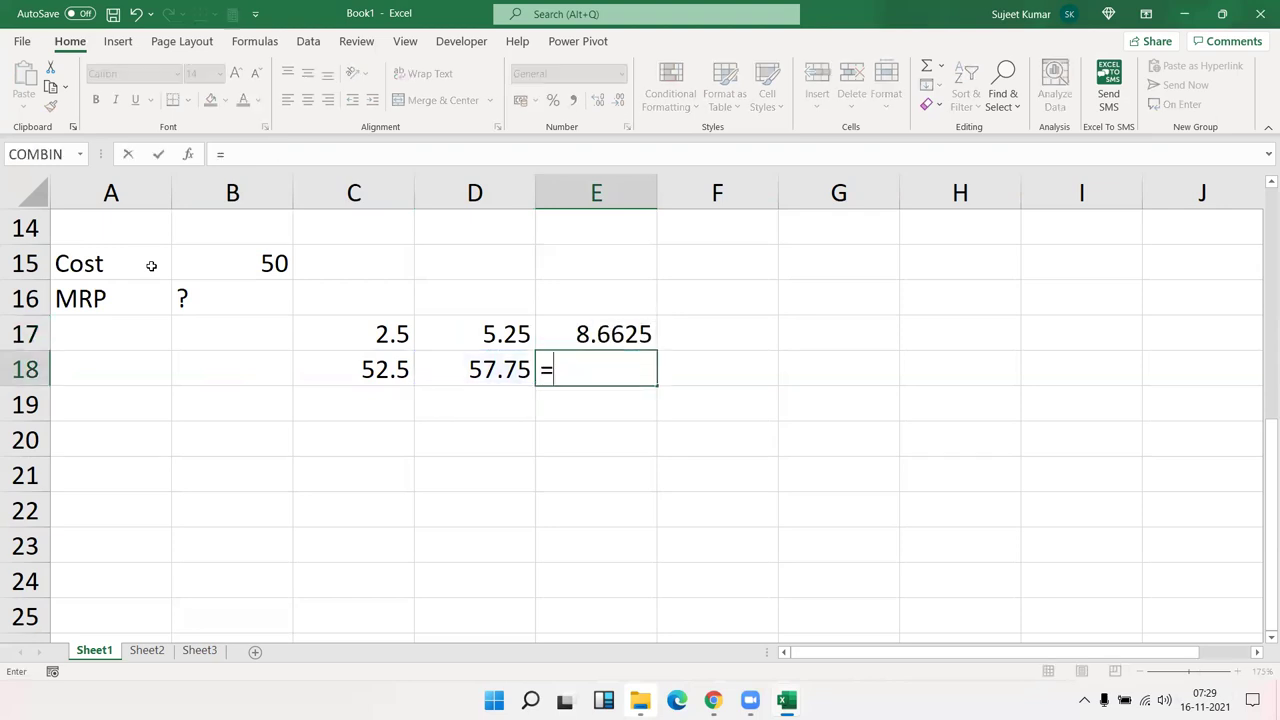
{"action": "key", "text": "Left"}
{"action": "type", "text": "+"}
{"action": "key", "text": "Up"}
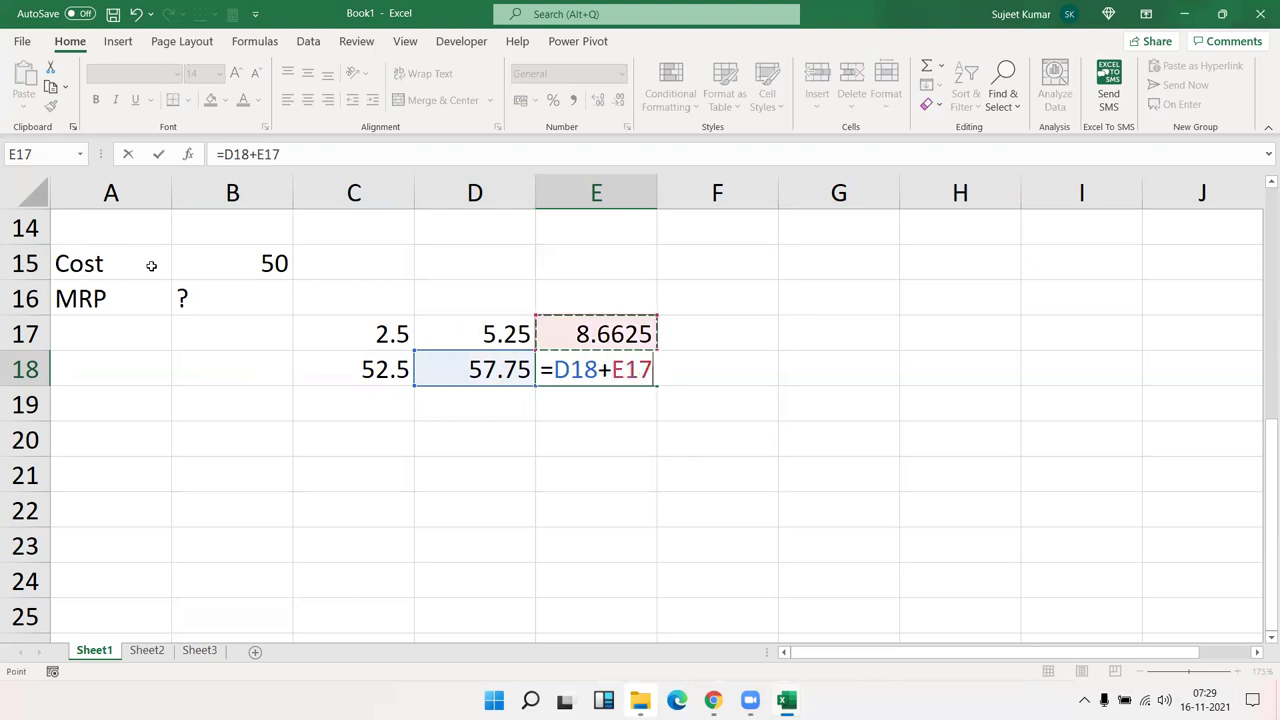
{"action": "key", "text": "Return"}
Step: Enter =E18*20% in F17 (13.2825) and =E18+F17 in F18 for the 79.695 total
{"action": "key", "text": "Up"}
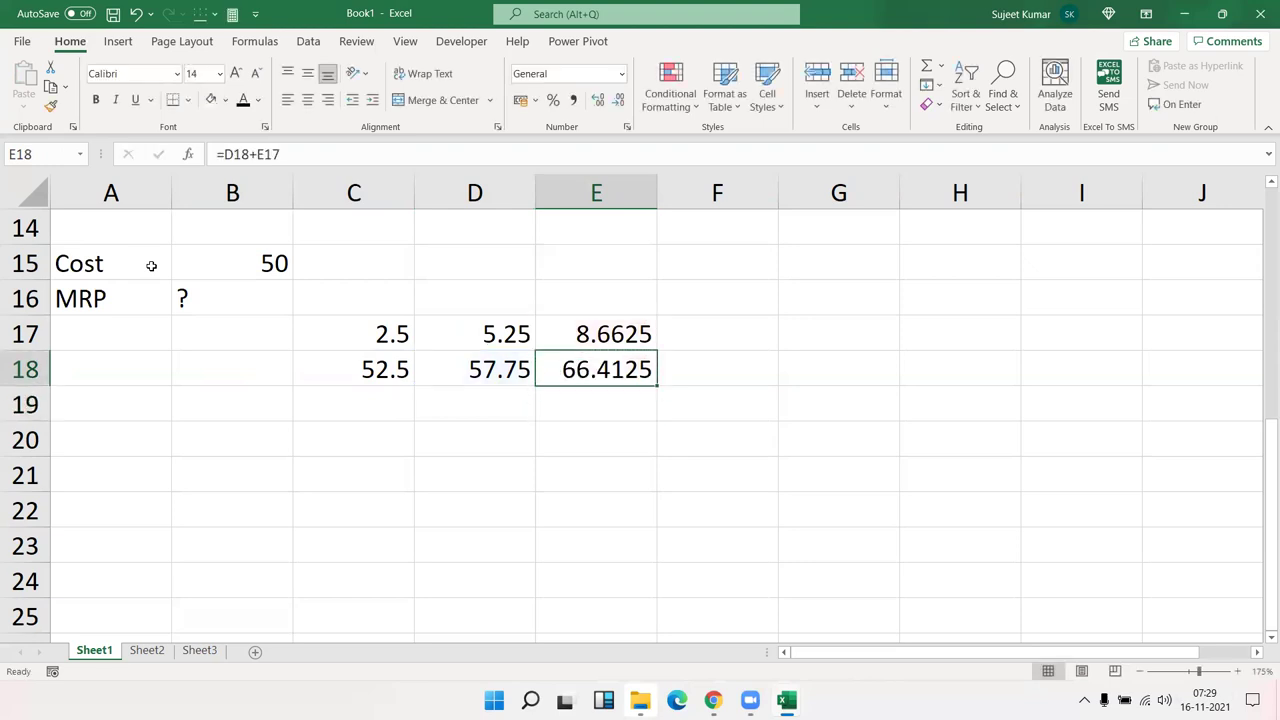
{"action": "key", "text": "Right"}
{"action": "key", "text": "Up"}
{"action": "type", "text": "="}
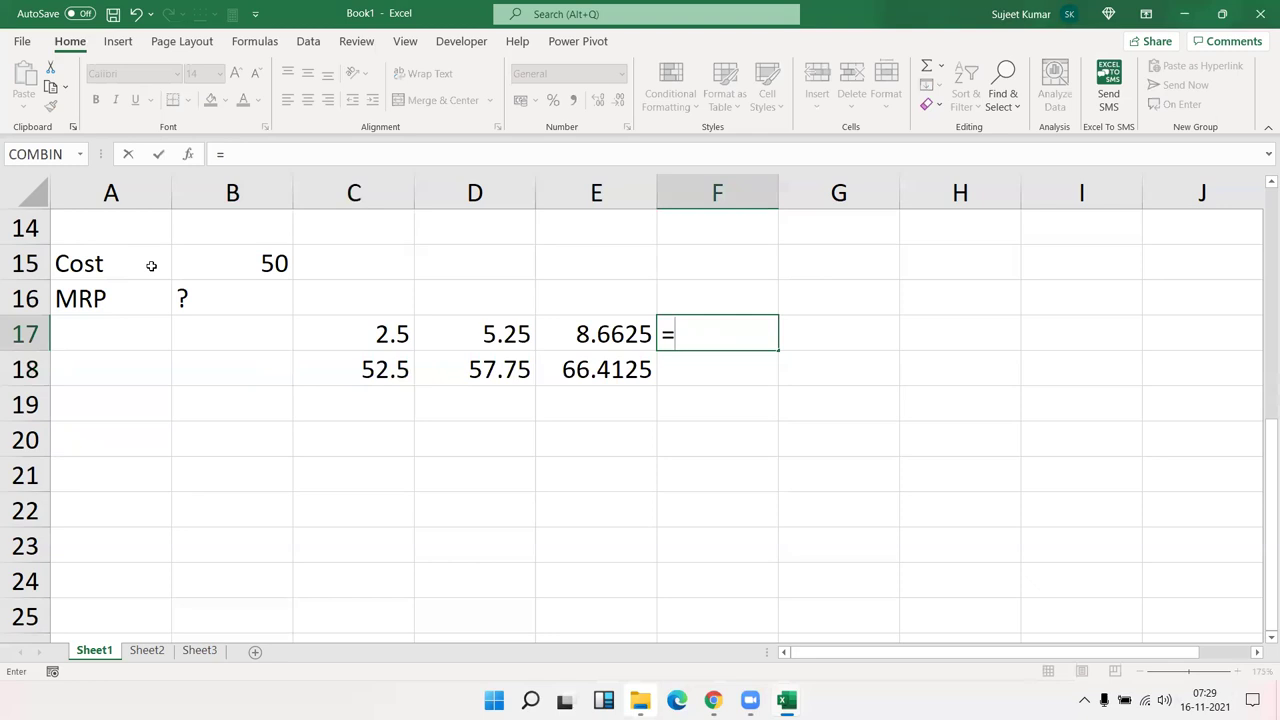
{"action": "key", "text": "Down"}
{"action": "key", "text": "Left"}
{"action": "type", "text": "*20%"}
{"action": "key", "text": "Return"}
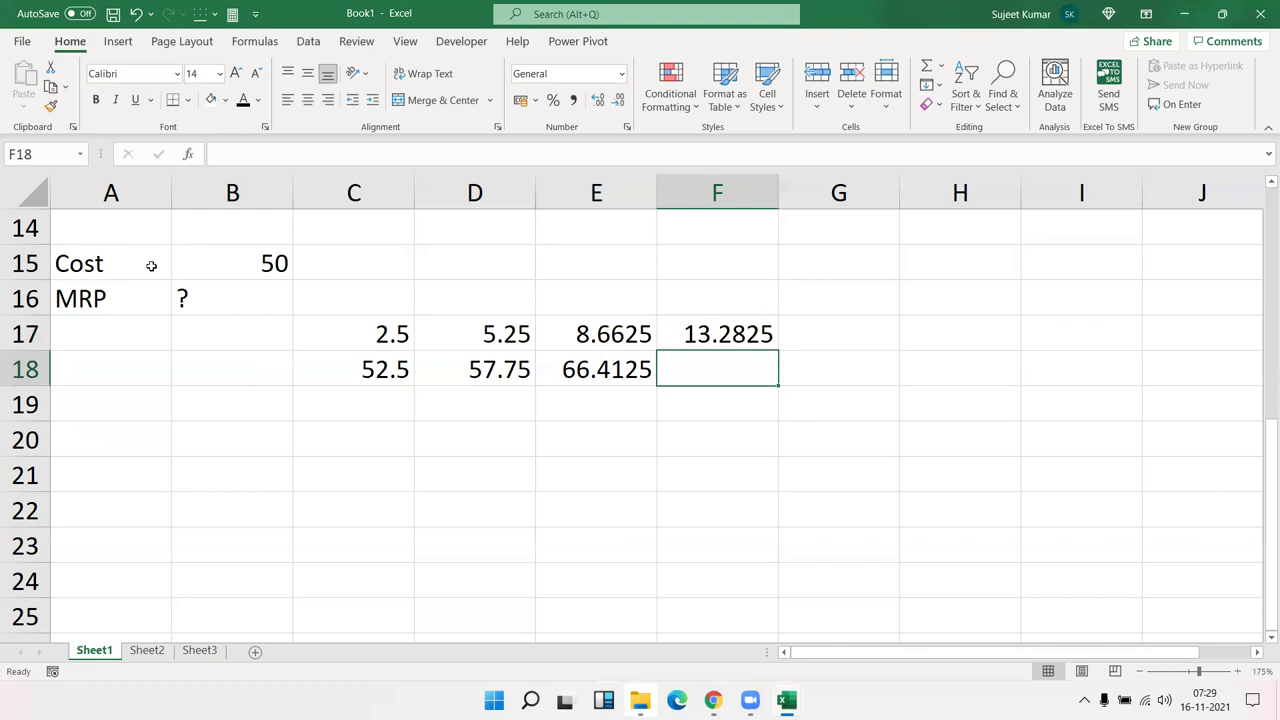
{"action": "type", "text": "="}
{"action": "key", "text": "Left"}
{"action": "type", "text": "+"}
{"action": "key", "text": "Up"}
{"action": "key", "text": "Return"}
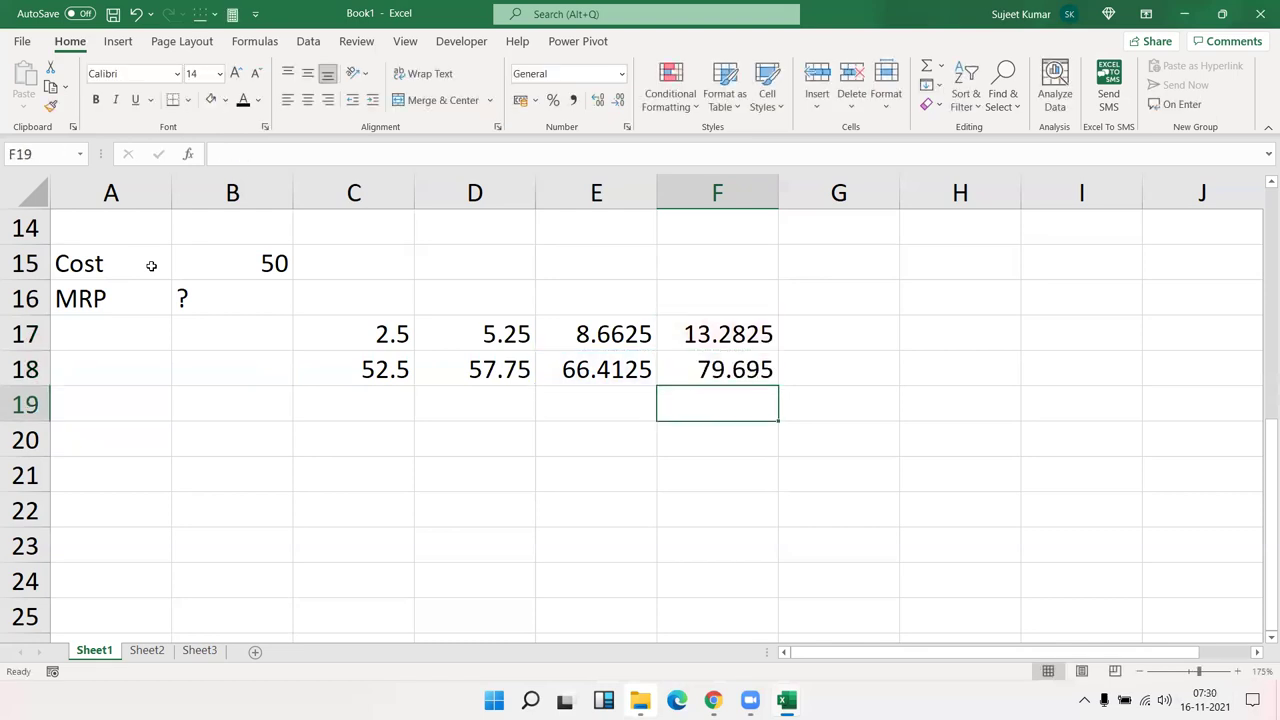
Step: Review the row 18 total formulas from C18 through E18
{"action": "key", "text": "Up"}
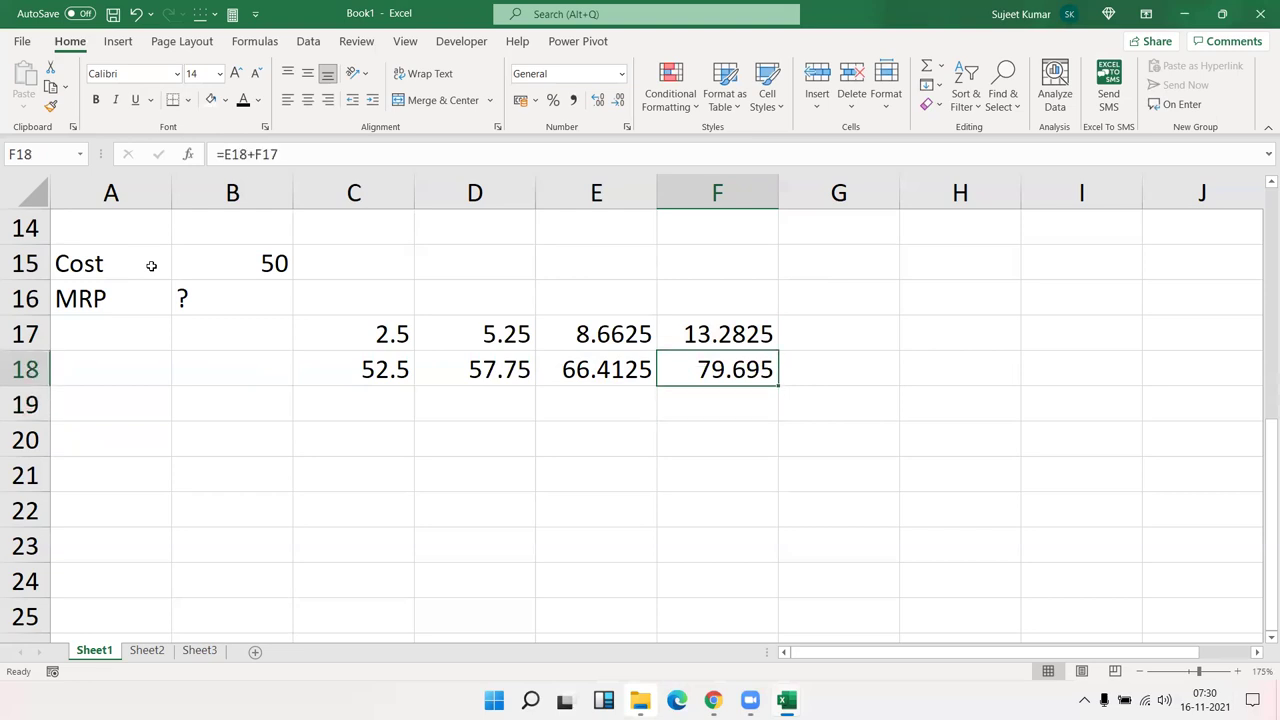
{"action": "key", "text": "Left"}
{"action": "key", "text": "Left"}
{"action": "key", "text": "Left"}
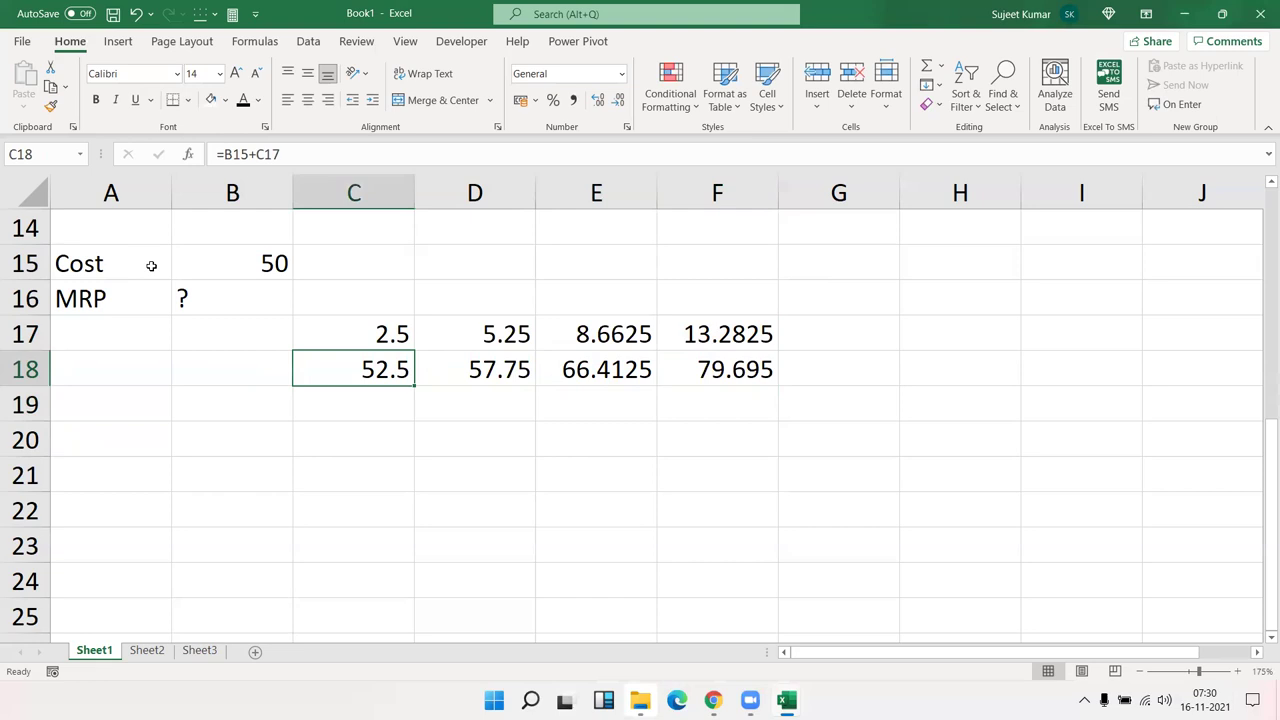
{"action": "key", "text": "shift+Down"}
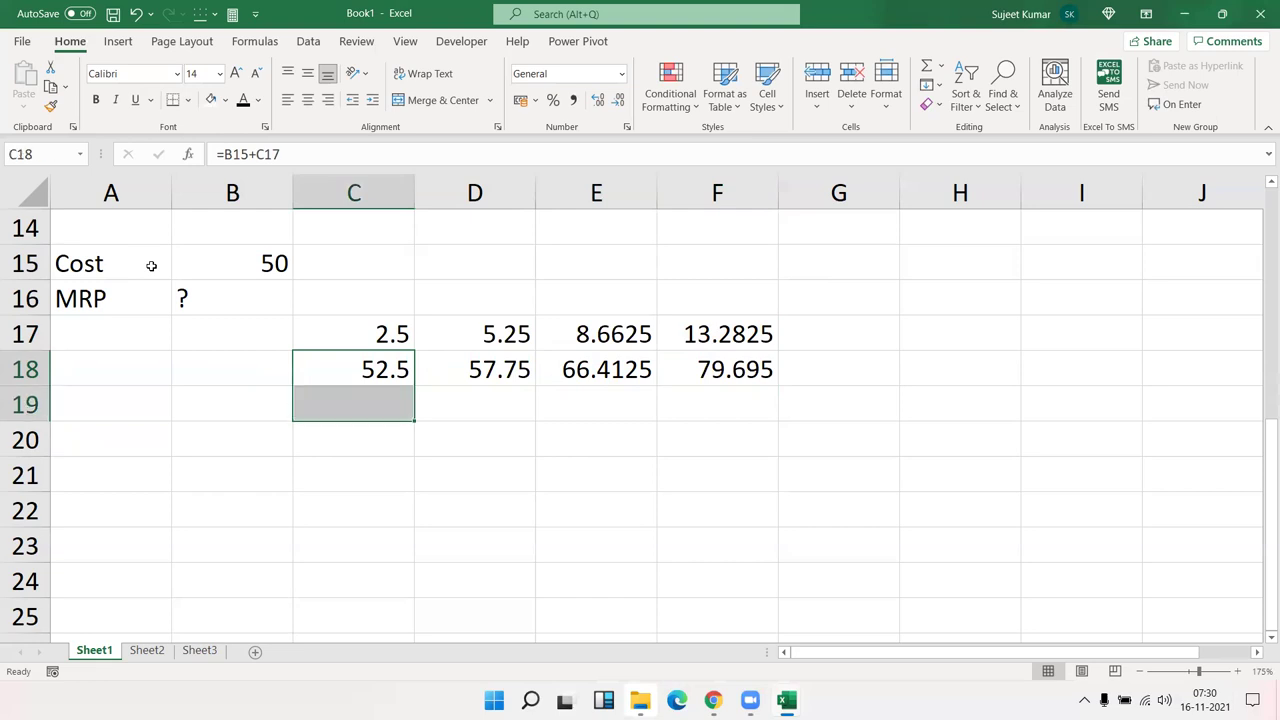
{"action": "key", "text": "Right"}
{"action": "key", "text": "shift+Down"}
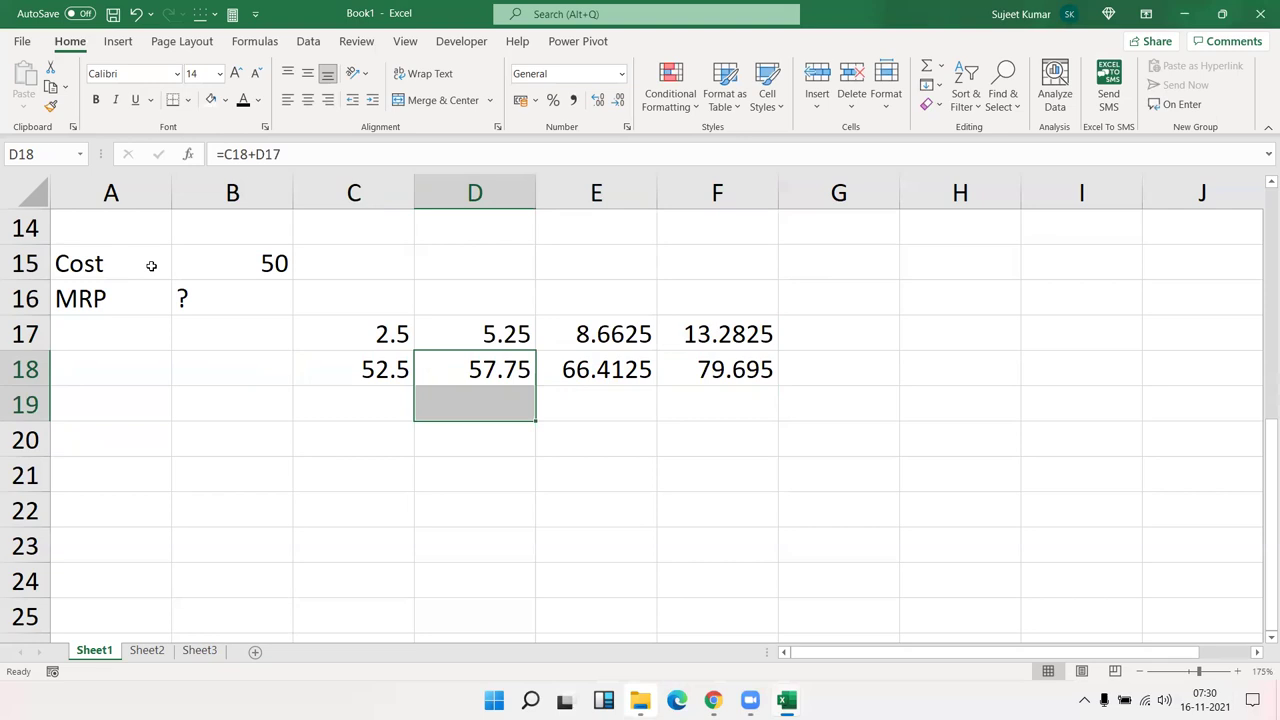
{"action": "key", "text": "Right"}
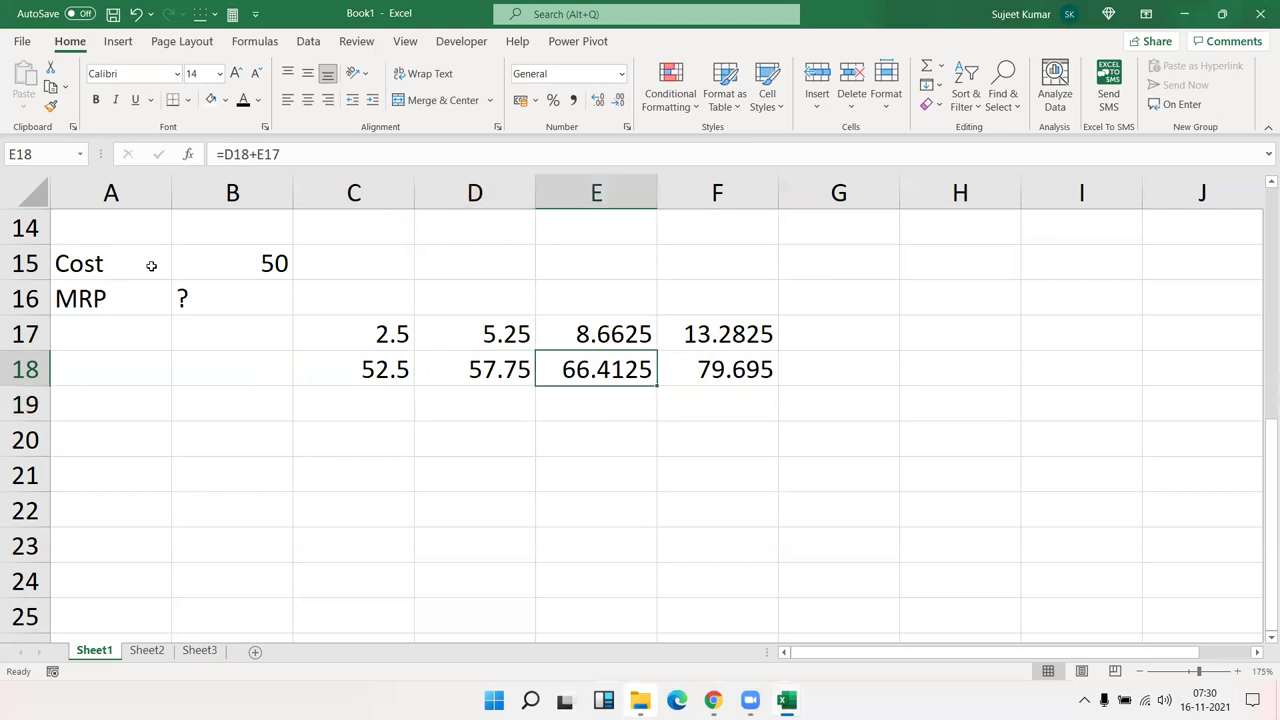
{"action": "key", "text": "shift+Down"}
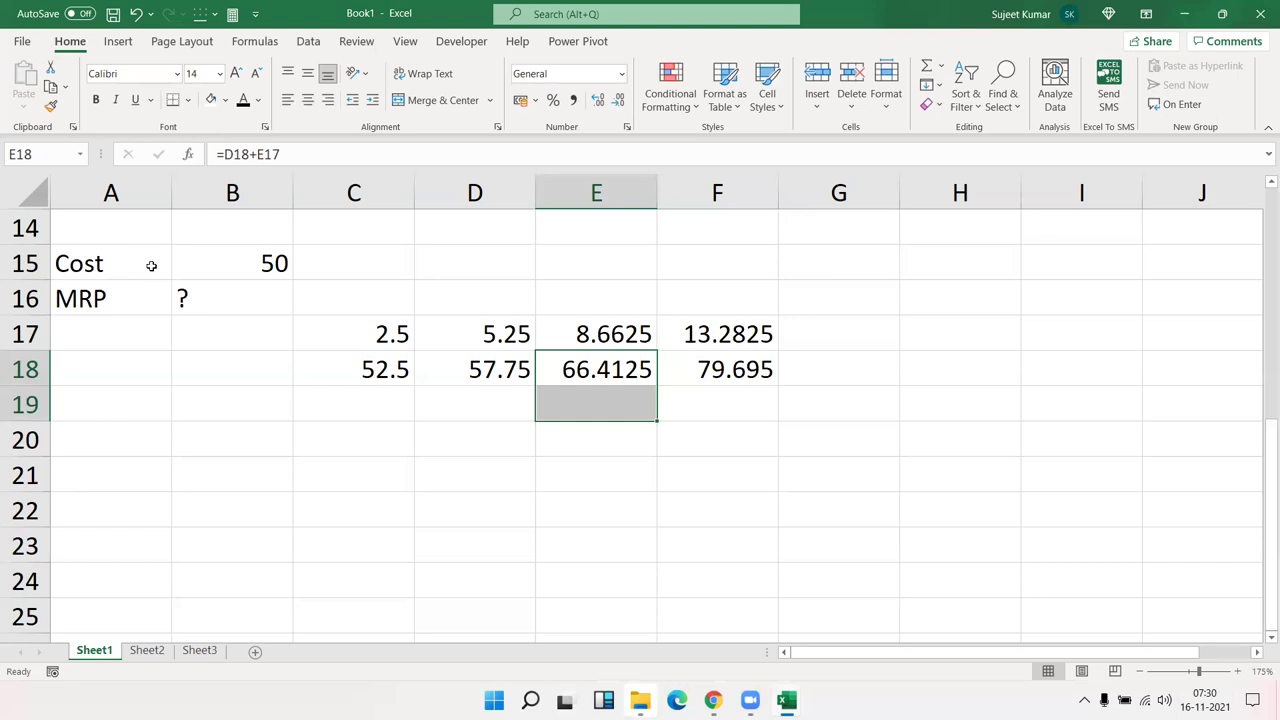
{"action": "key", "text": "Right"}
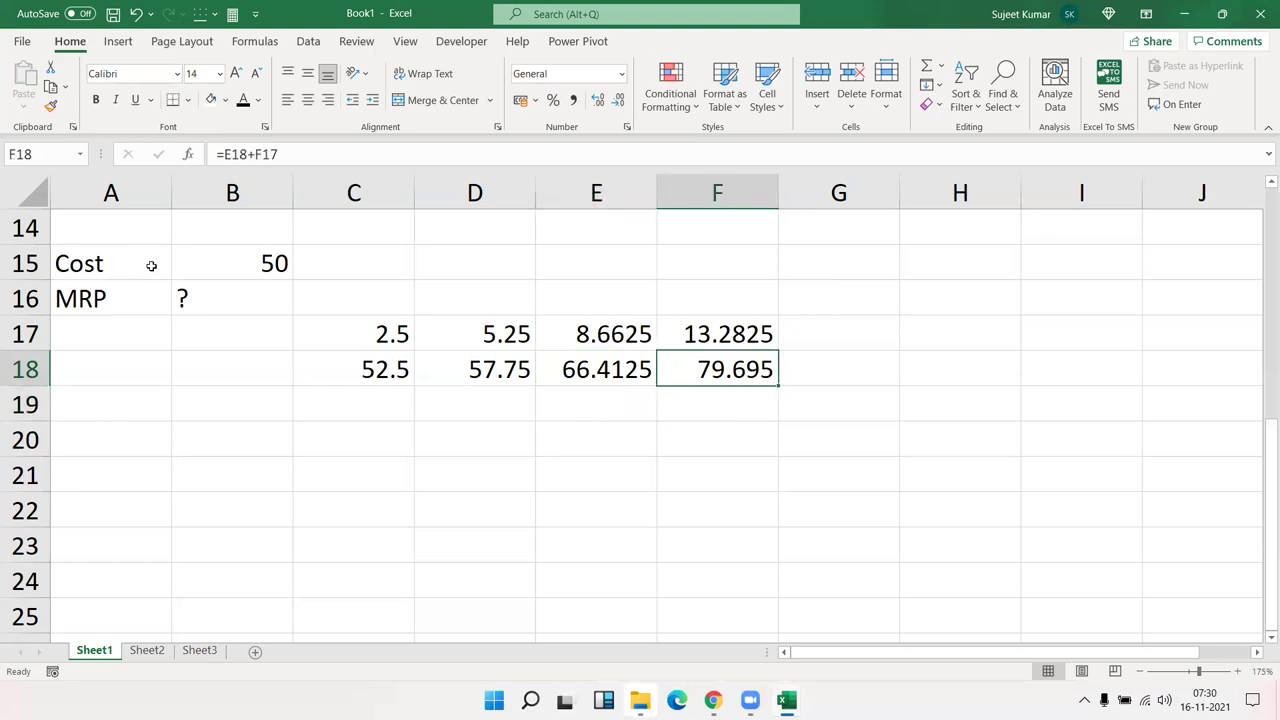
{"action": "key", "text": "shift+Down"}
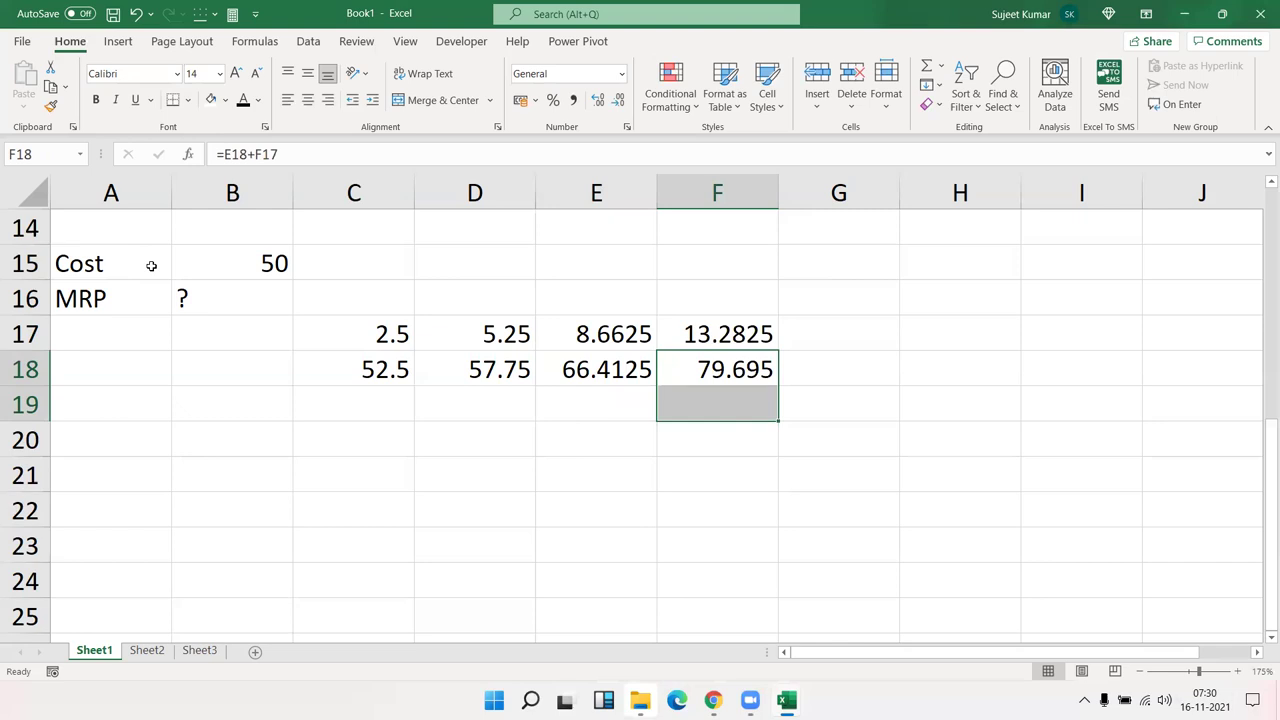
{"action": "key", "text": "Up"}
{"action": "key", "text": "ctrl+shift+Left"}
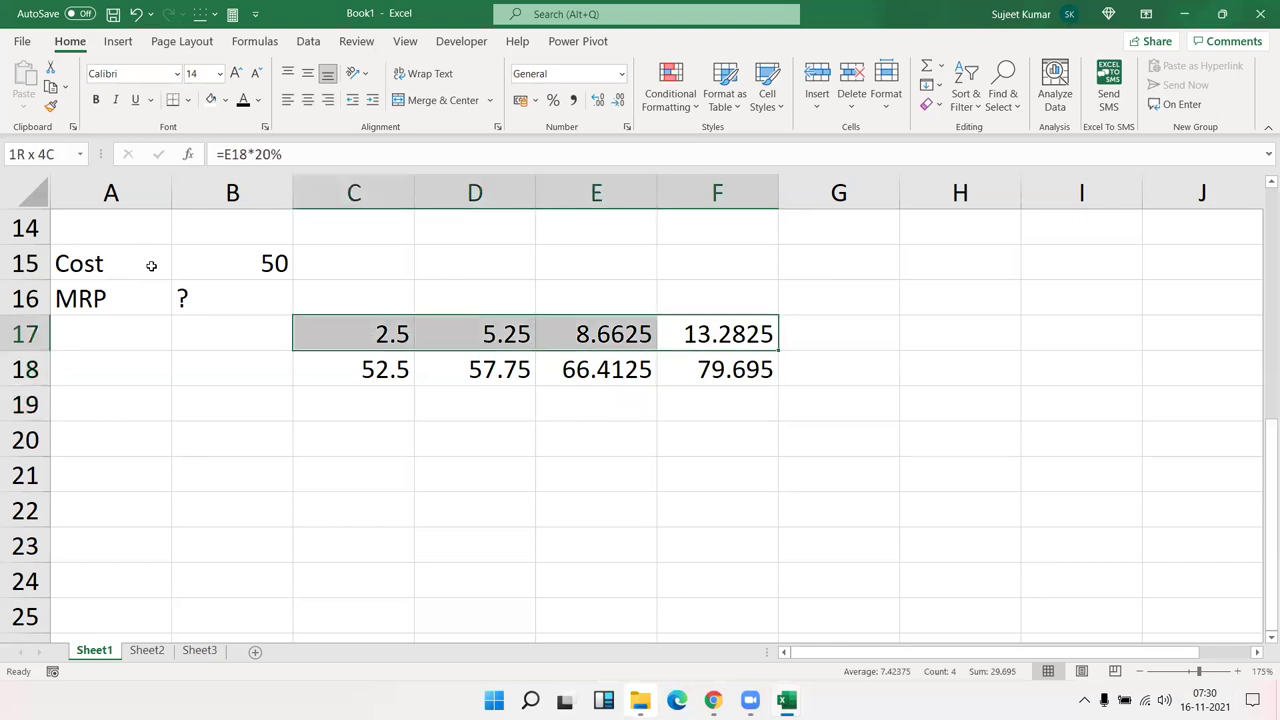
{"action": "key", "text": "Down"}
{"action": "key", "text": "Left"}
{"action": "key", "text": "Left"}
{"action": "key", "text": "Left"}
{"action": "key", "text": "Up"}
{"action": "key", "text": "Up"}
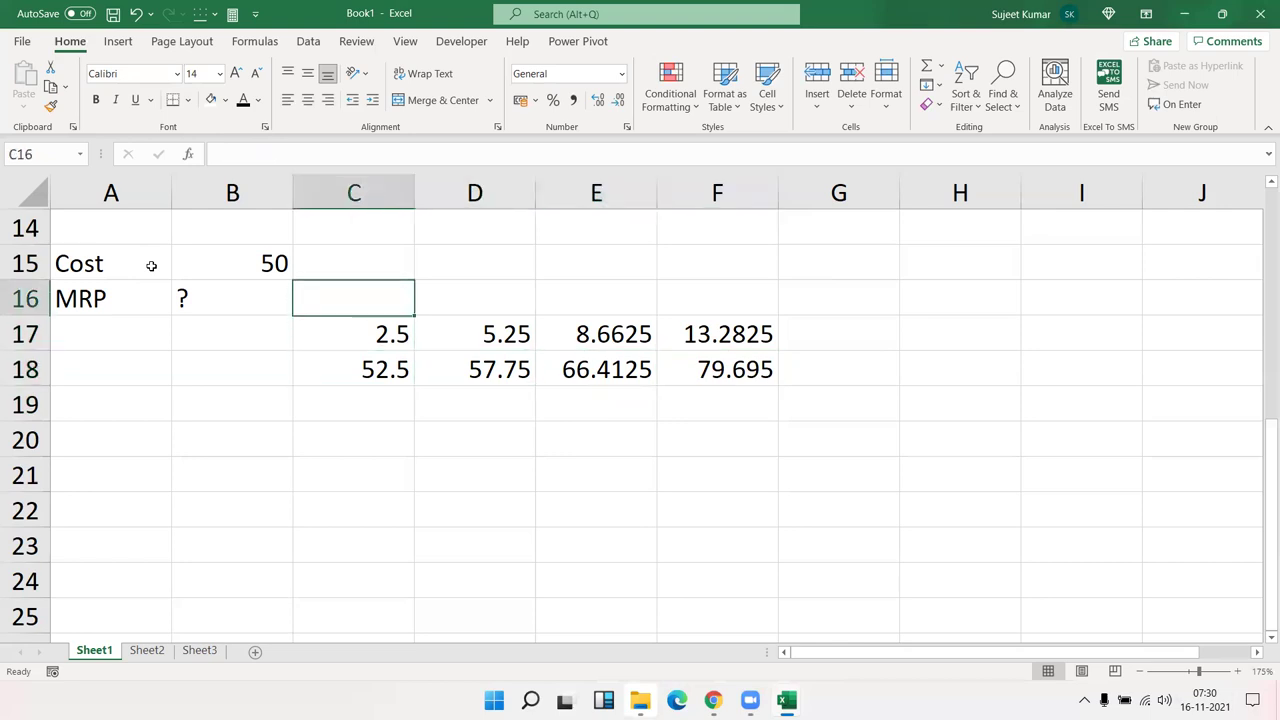
{"action": "key", "text": "Up"}
{"action": "key", "text": "Left"}
{"action": "key", "text": "Down"}
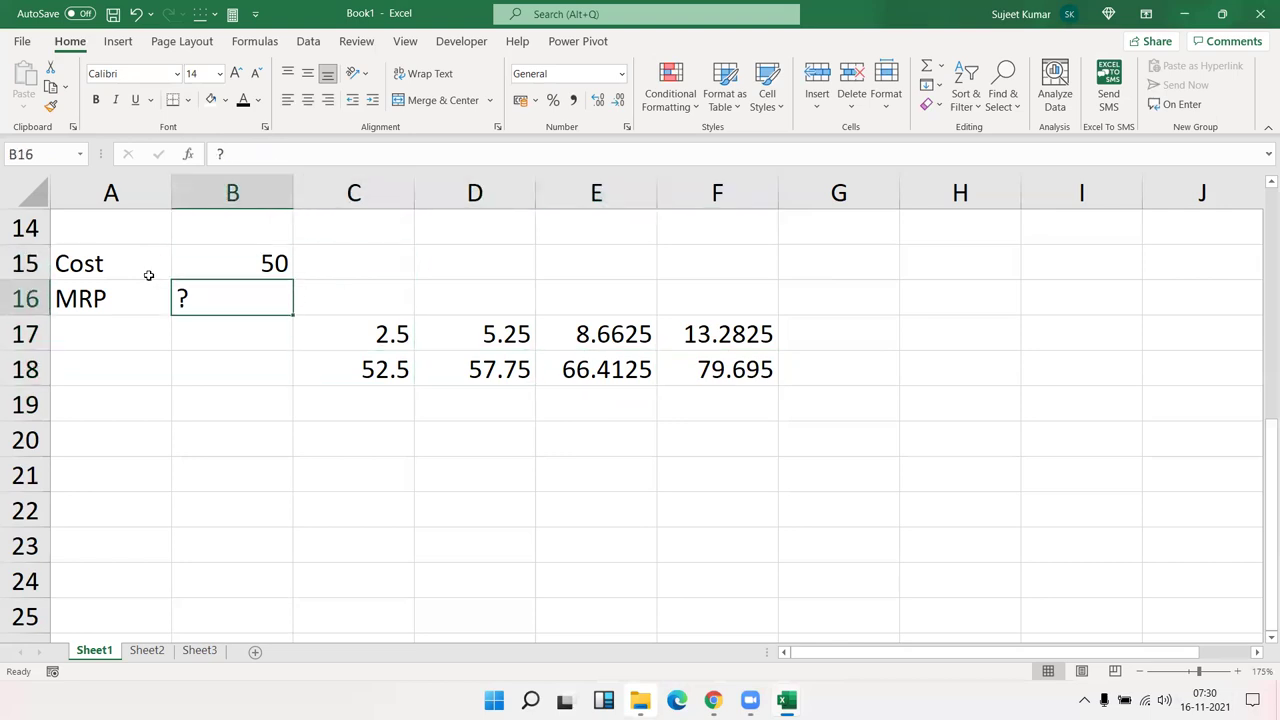
{"action": "scroll", "coordinate": [200, 335], "scroll_direction": "up", "scroll_amount": 2}
{"action": "scroll", "coordinate": [300, 350], "scroll_direction": "up", "scroll_amount": 3}
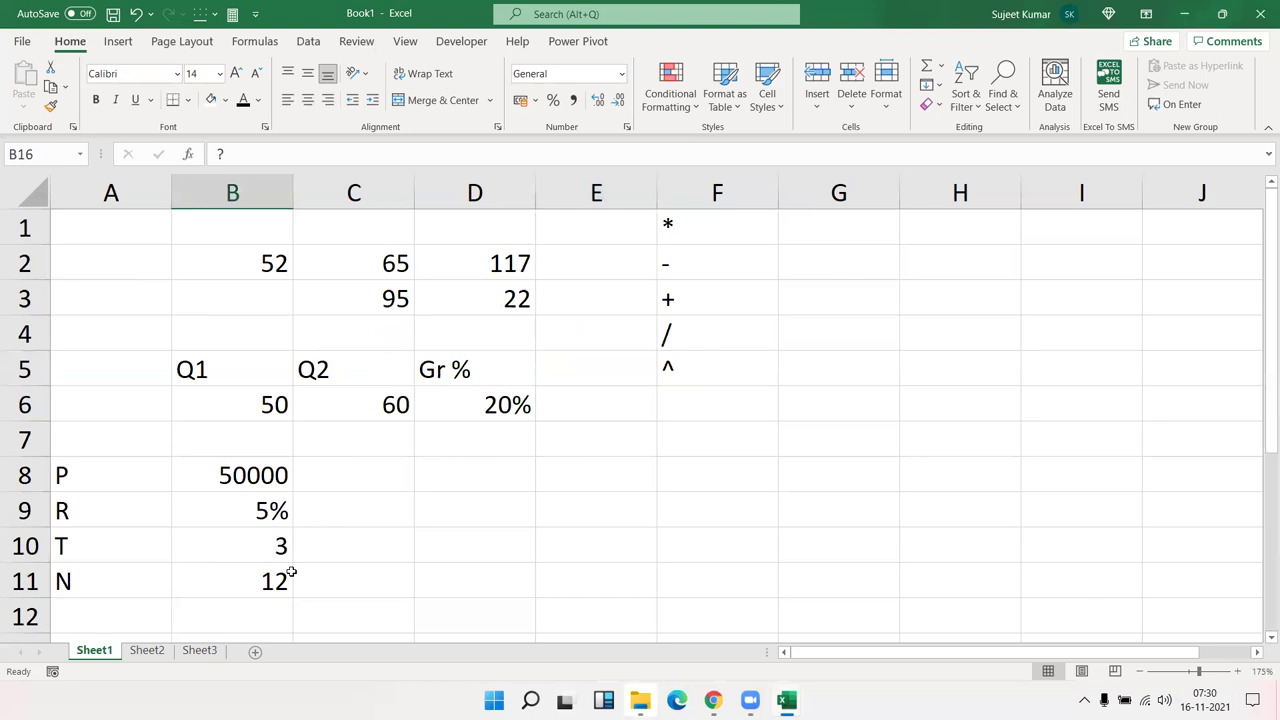
{"action": "scroll", "coordinate": [286, 574], "scroll_direction": "down", "scroll_amount": 5}
{"action": "key", "text": "Up"}
{"action": "key", "text": "Up"}
{"action": "key", "text": "Up"}
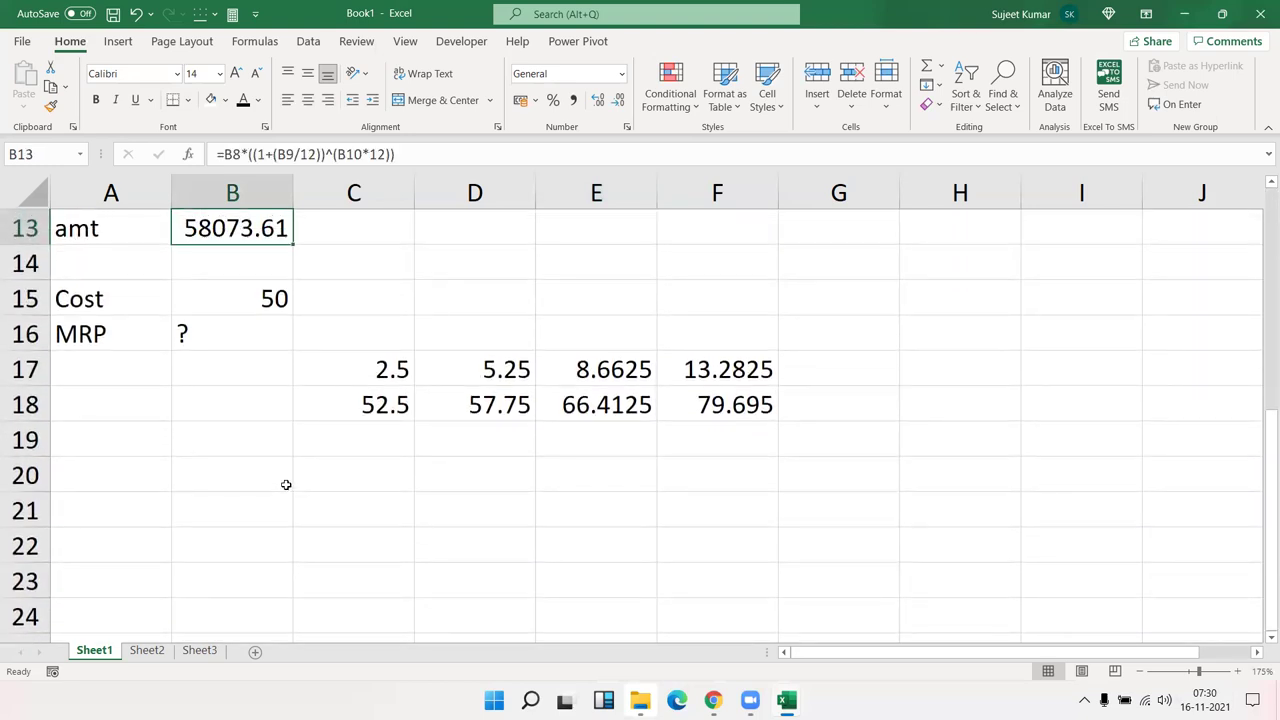
{"action": "key", "text": "F2"}
{"action": "key", "text": "Return"}
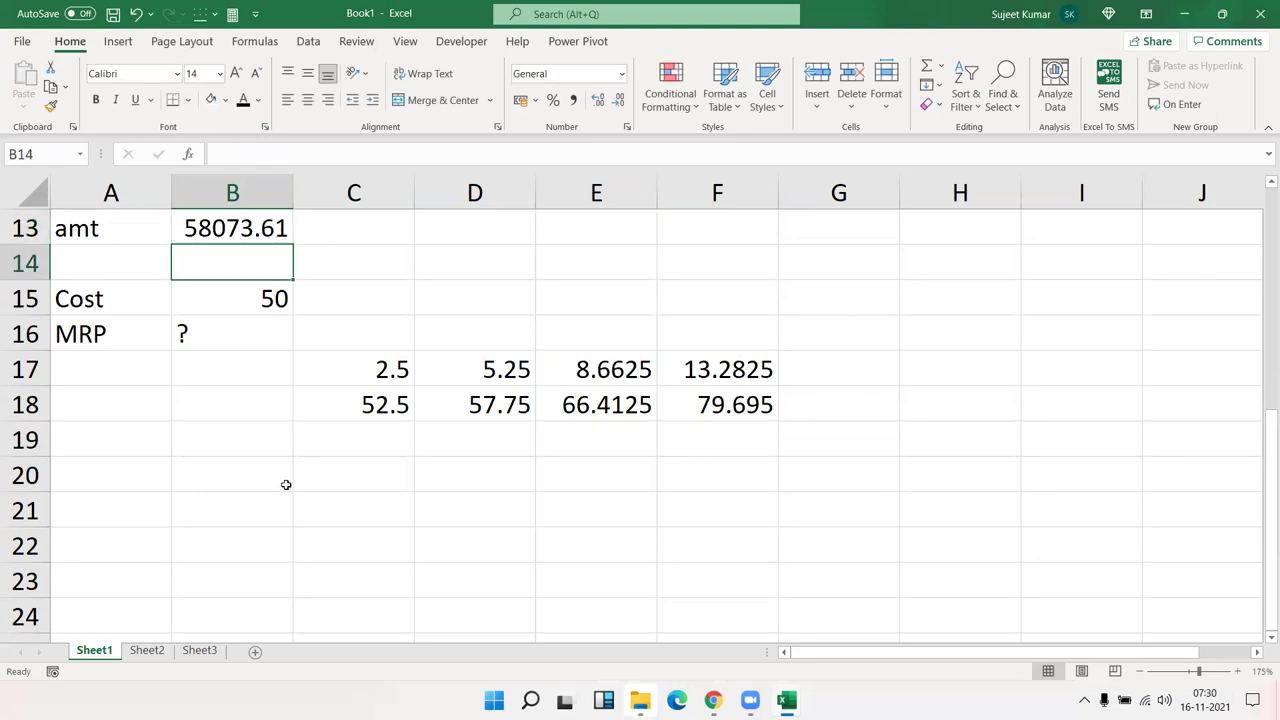
{"action": "key", "text": "Down"}
{"action": "key", "text": "Down"}
{"action": "key", "text": "Down"}
{"action": "key", "text": "Right"}
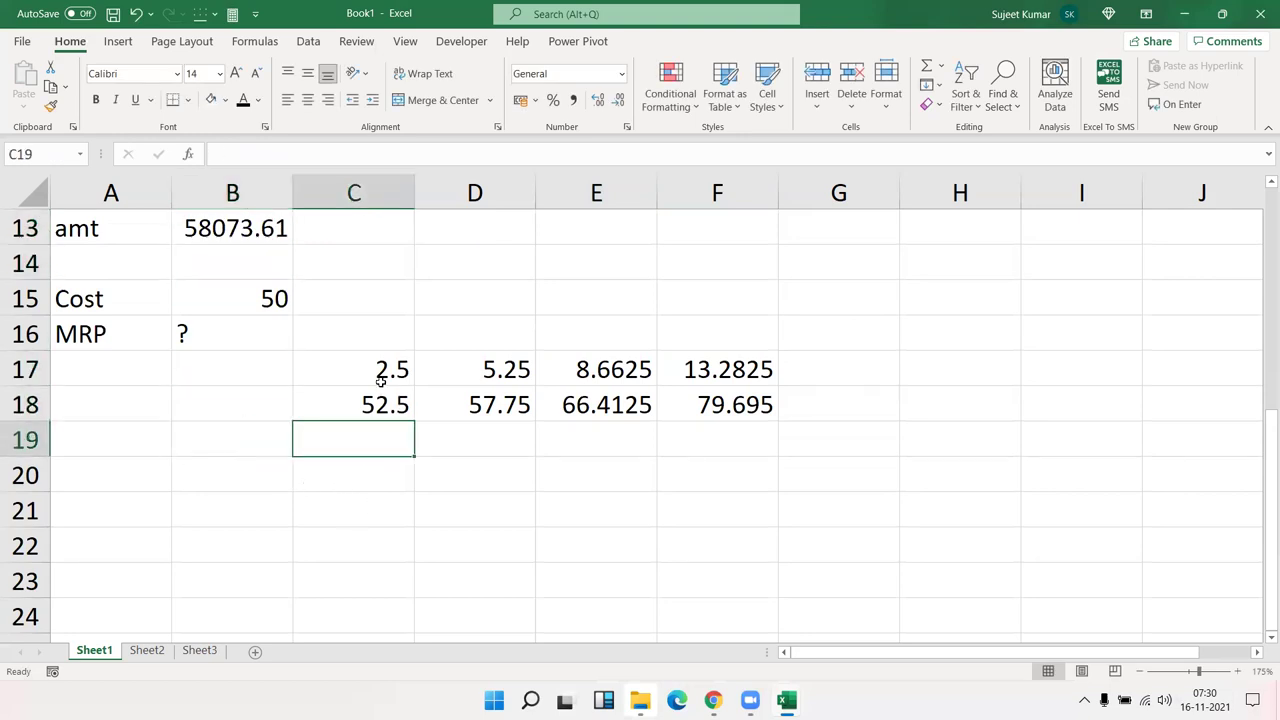
{"action": "left_click", "coordinate": [380, 381]}
Step: Rewrite C18 as =B15+(B15*5%) so its 52.5 comes straight from Cost
{"action": "key", "text": "F2"}
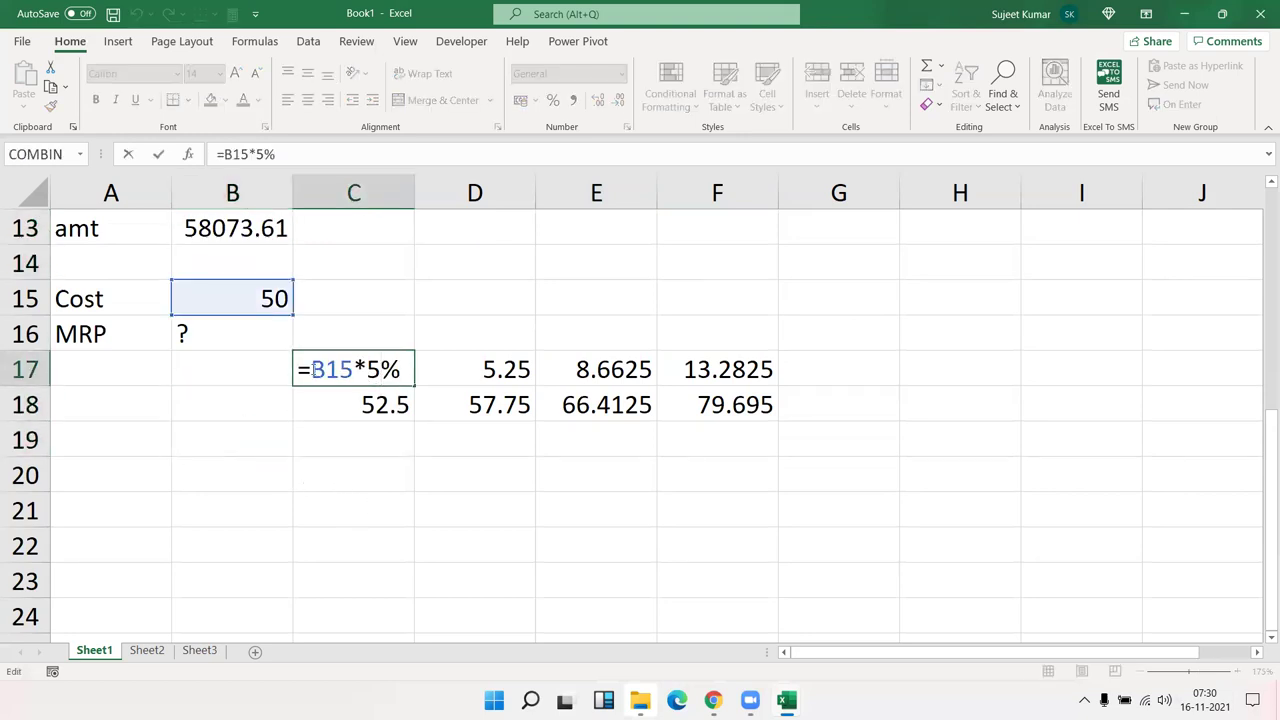
{"action": "left_click_drag", "start_coordinate": [313, 370], "coordinate": [422, 377]}
{"action": "key", "text": "ctrl+Return"}
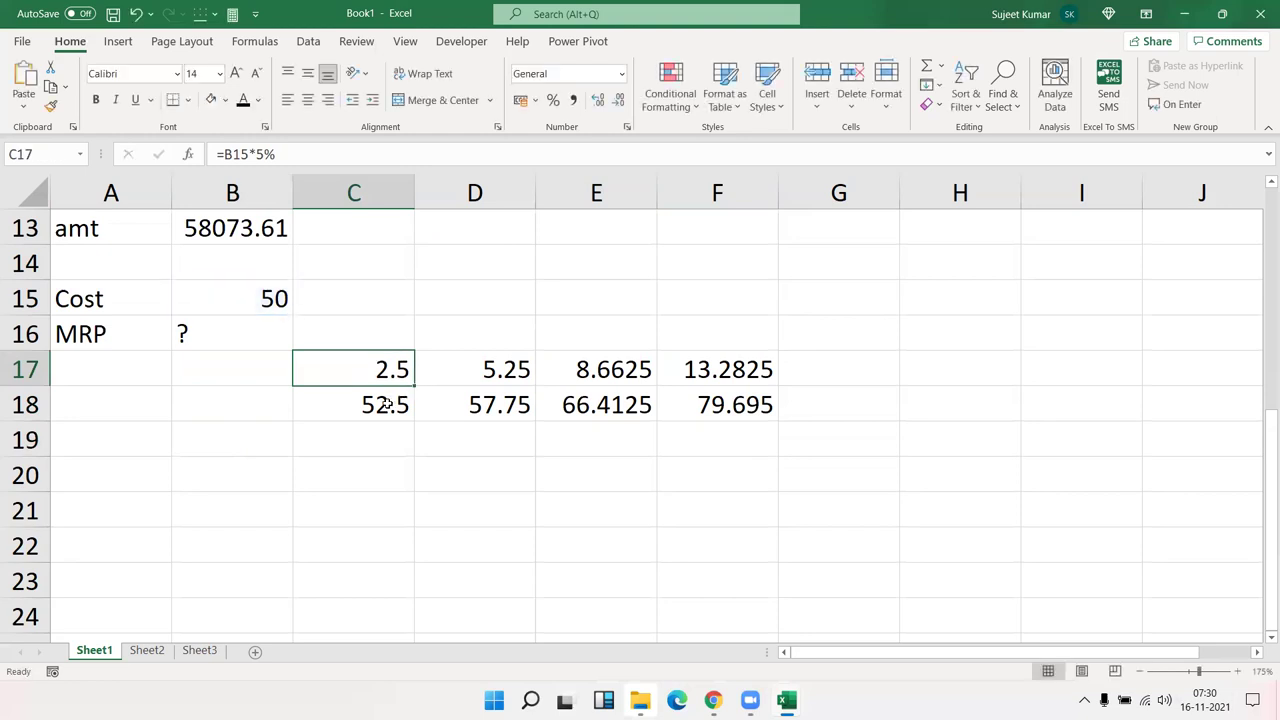
{"action": "double_click", "coordinate": [386, 408]}
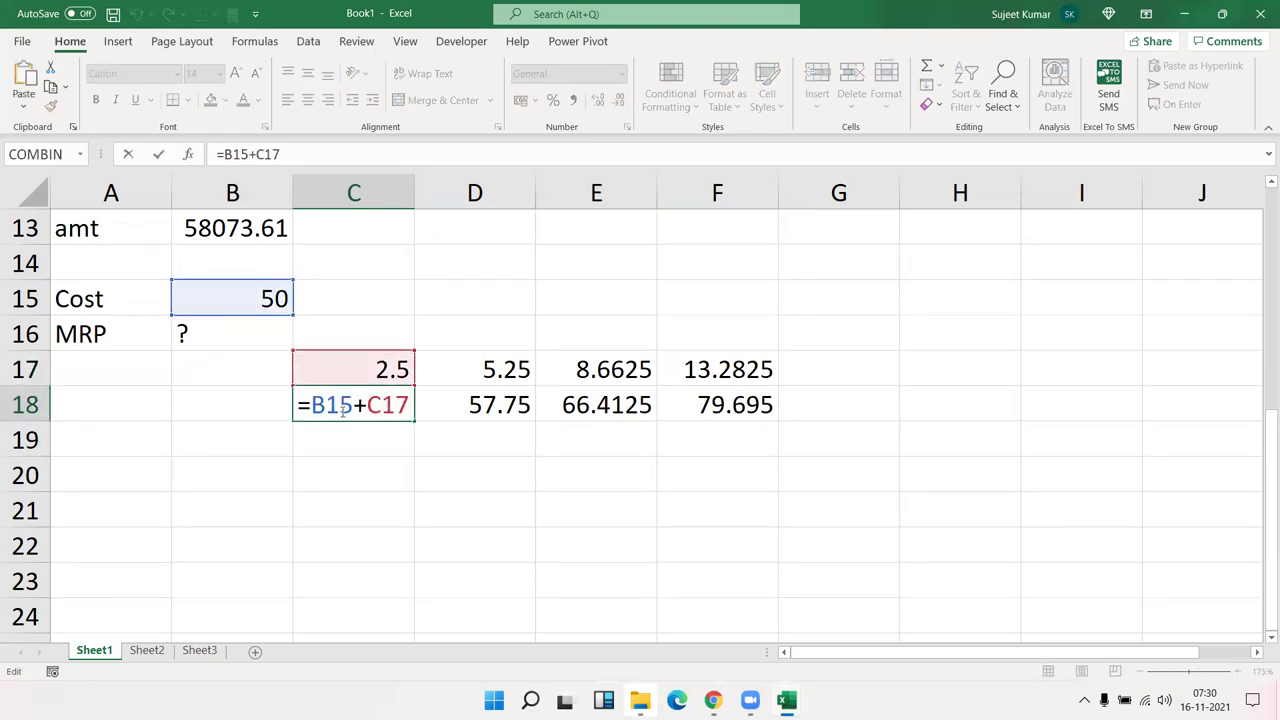
{"action": "left_click_drag", "start_coordinate": [367, 405], "coordinate": [410, 405]}
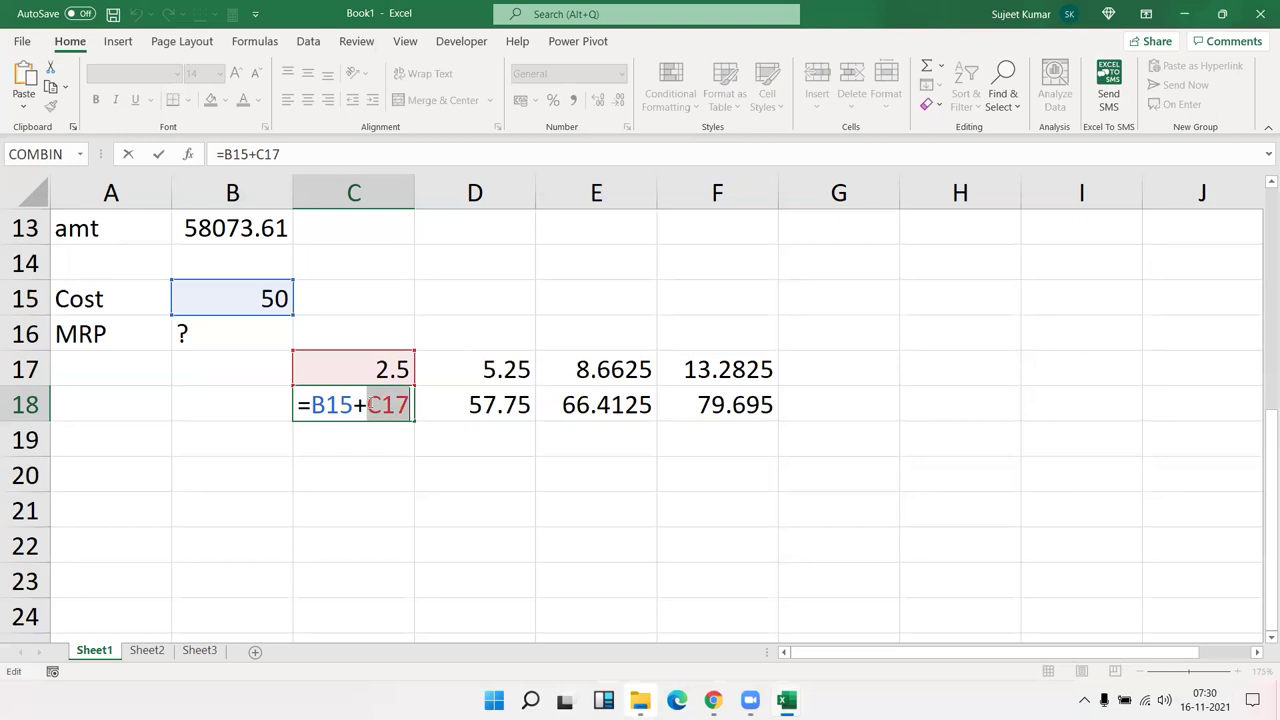
{"action": "type", "text": "()"}
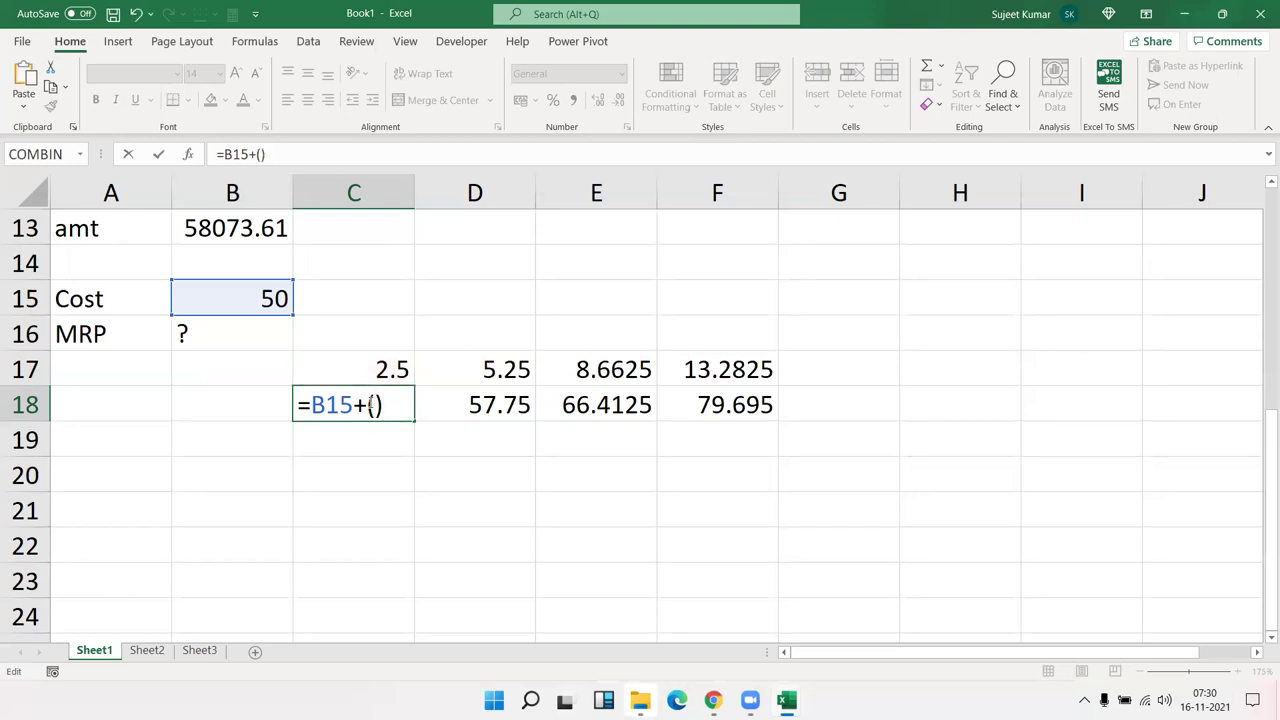
{"action": "key", "text": "Left"}
{"action": "type", "text": "B15*5%"}
{"action": "key", "text": "Return"}
Step: Clear the 2.5 helper value from C17 and copy C18's B15+(B15*5%) expression
{"action": "key", "text": "Up"}
{"action": "key", "text": "Up"}
{"action": "key", "text": "Delete"}
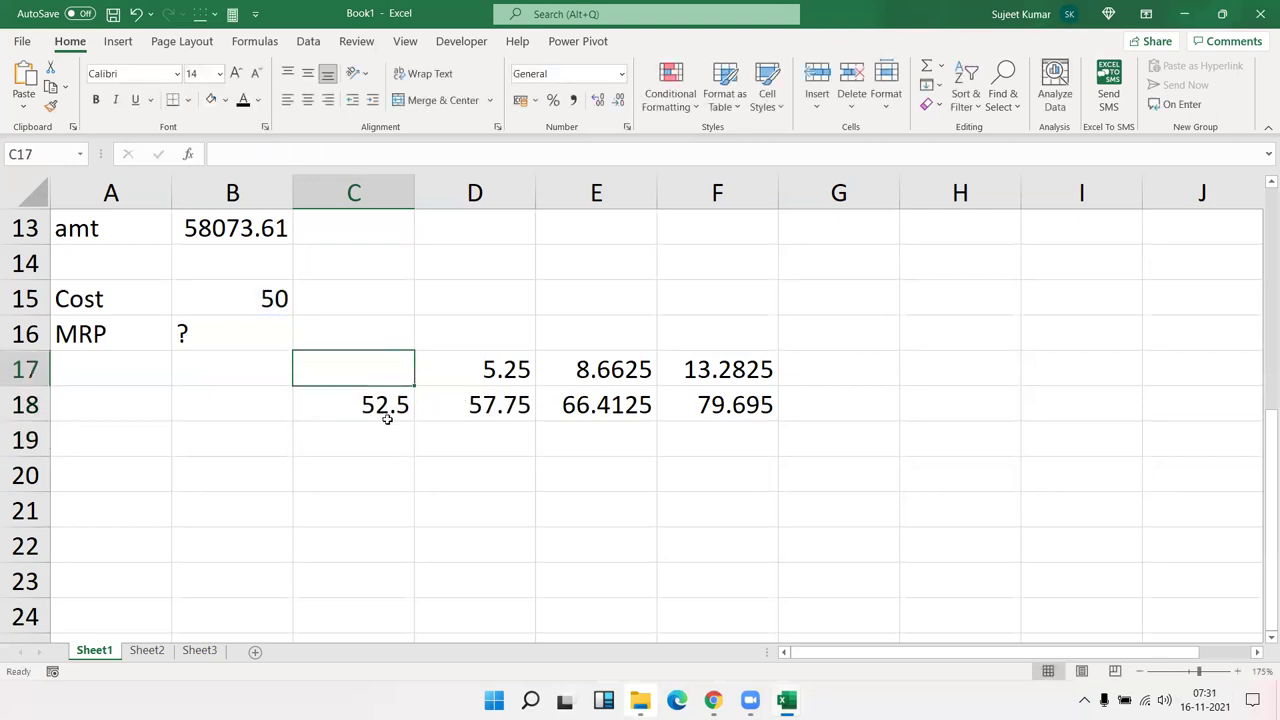
{"action": "left_click", "coordinate": [383, 414]}
{"action": "key", "text": "F2"}
{"action": "left_click_drag", "start_coordinate": [311, 404], "coordinate": [474, 407]}
{"action": "key", "text": "ctrl+c"}
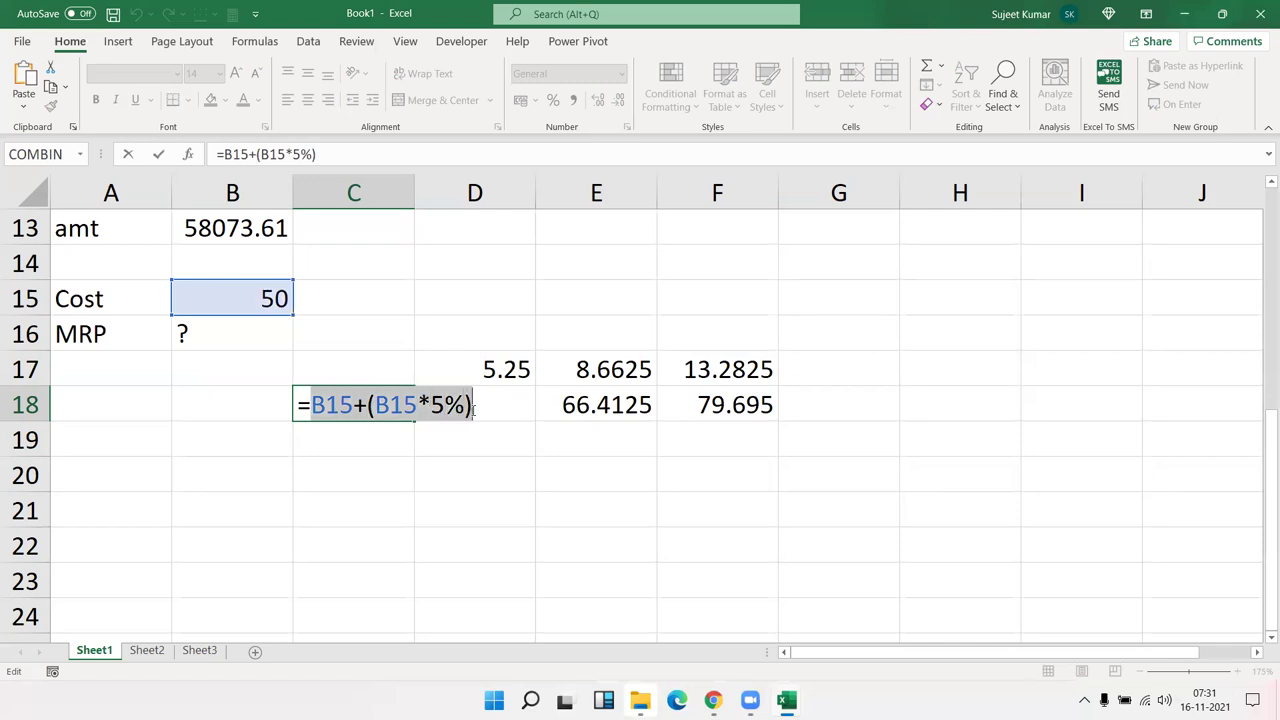
{"action": "key", "text": "Escape"}
{"action": "left_click", "coordinate": [521, 369]}
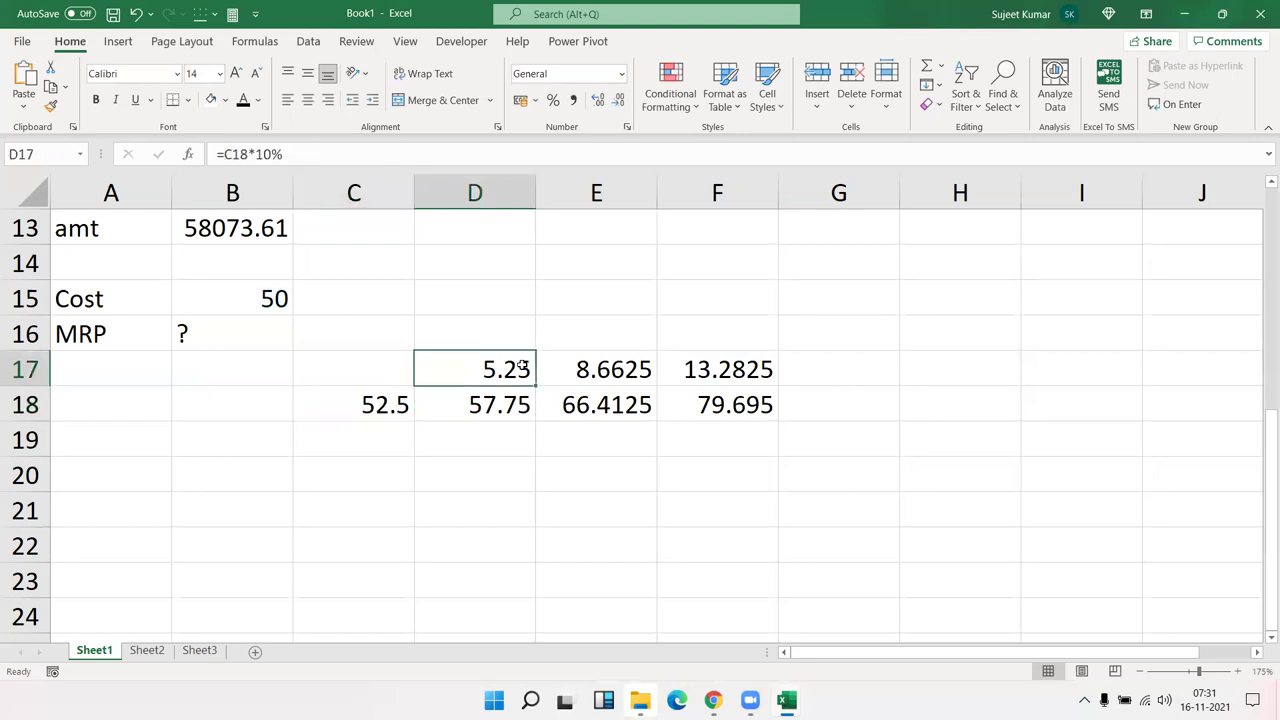
Step: Rewrite D17 as =(B15+(B15*5%))*10% so the 10% markup builds from B15
{"action": "double_click", "coordinate": [521, 369]}
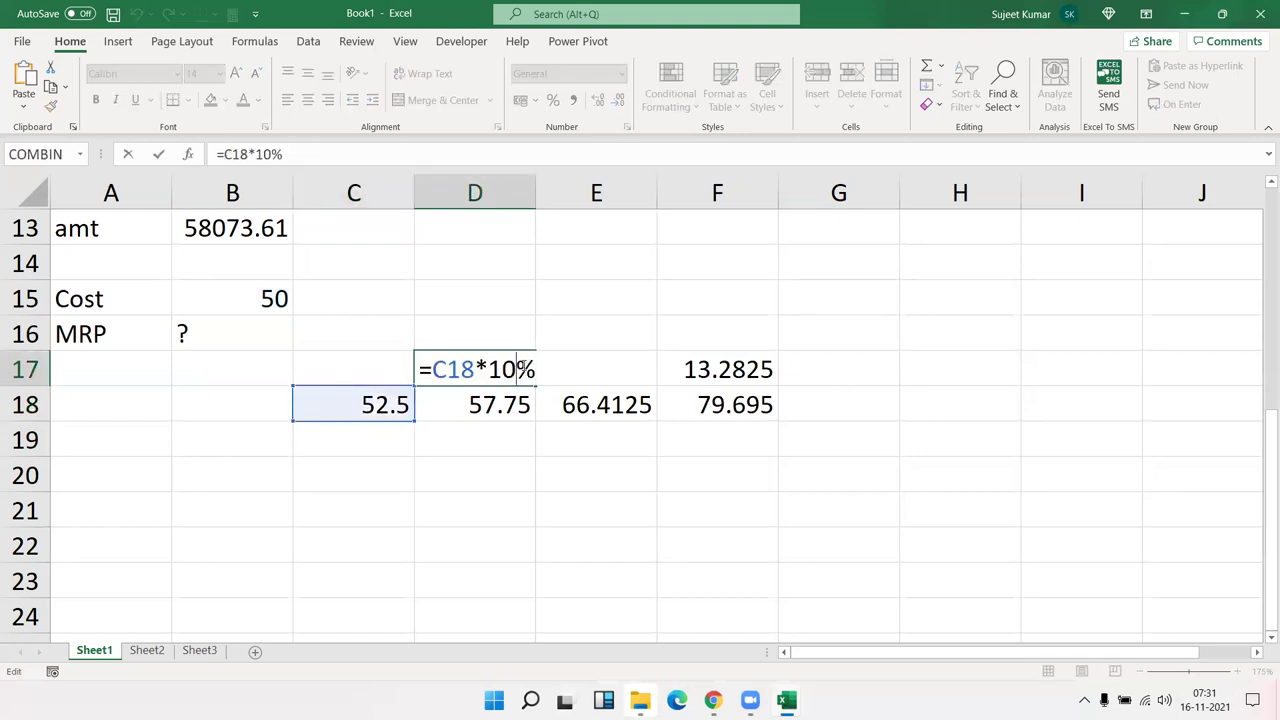
{"action": "key", "text": "Escape"}
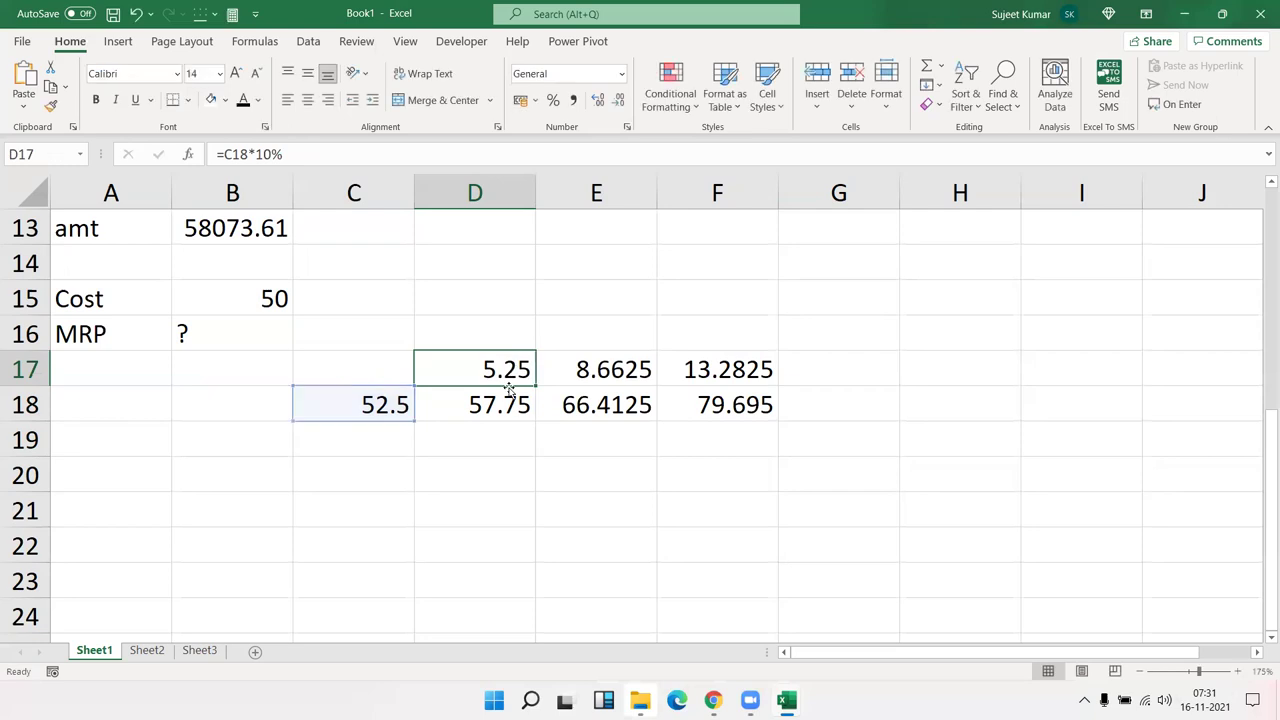
{"action": "left_click", "coordinate": [502, 403]}
{"action": "double_click", "coordinate": [503, 403]}
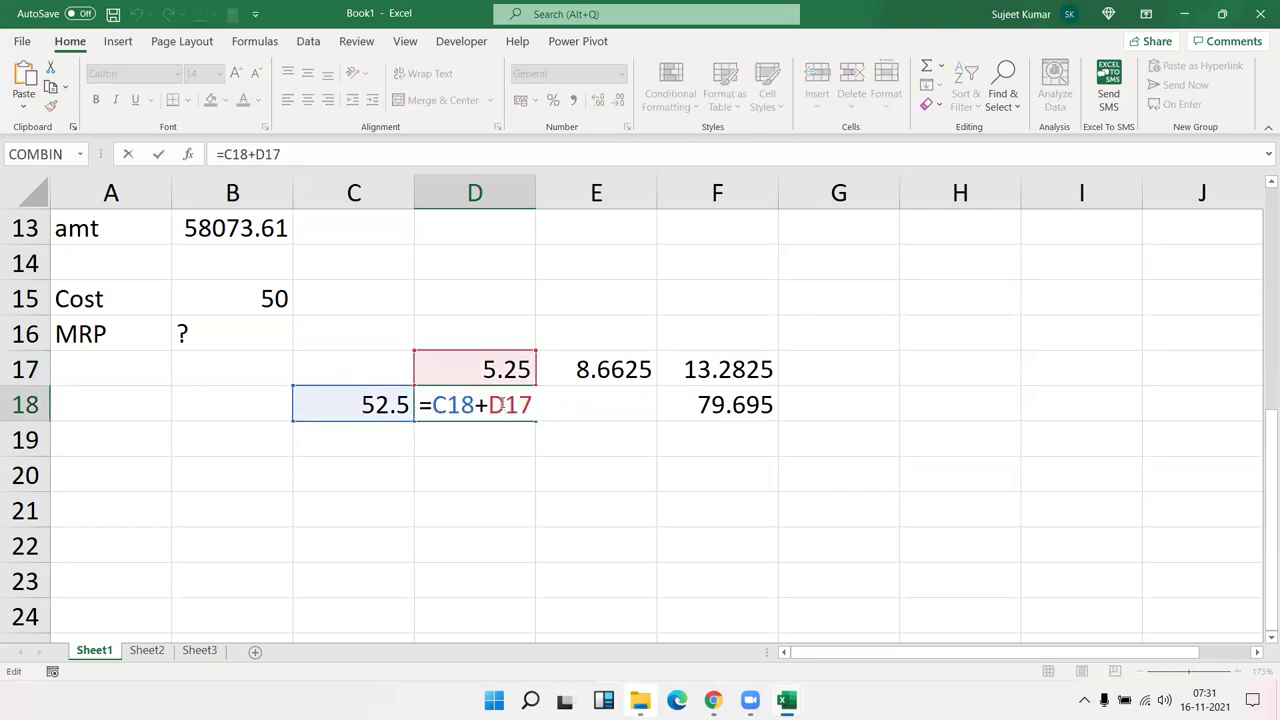
{"action": "key", "text": "Escape"}
{"action": "double_click", "coordinate": [506, 370]}
{"action": "left_click", "coordinate": [449, 370]}
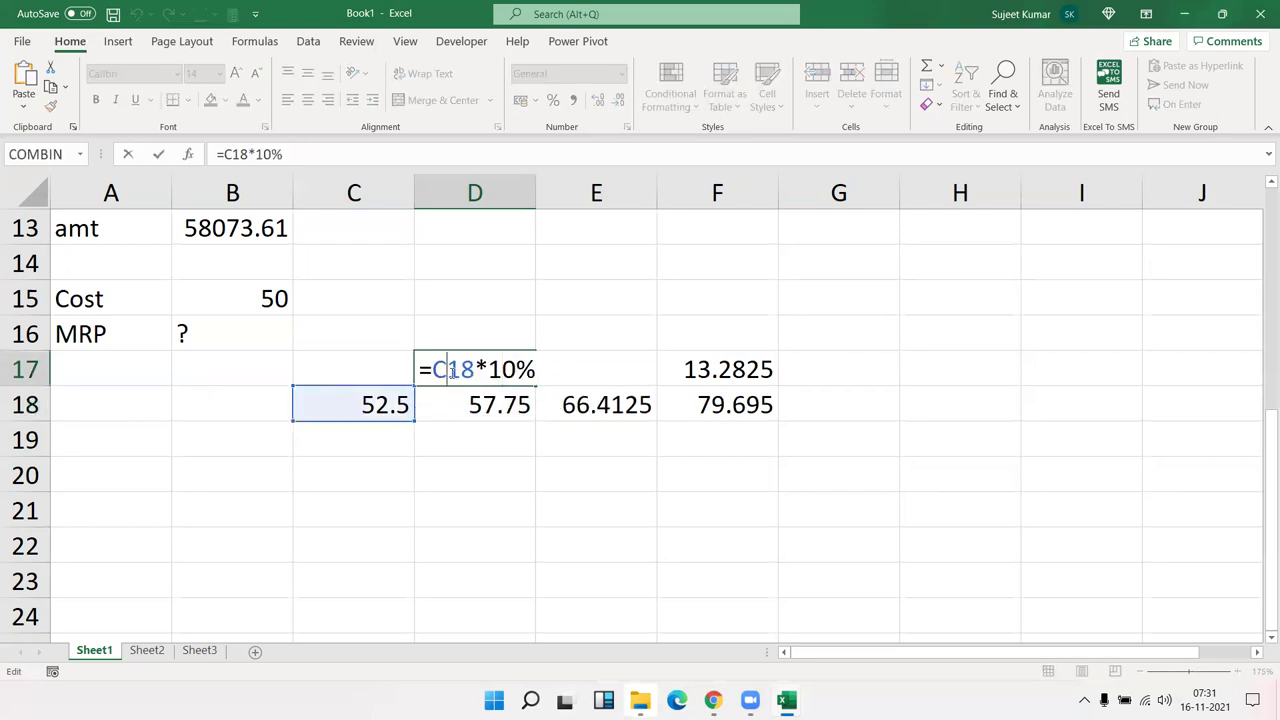
{"action": "double_click", "coordinate": [452, 370]}
{"action": "type", "text": "()"}
{"action": "key", "text": "Left"}
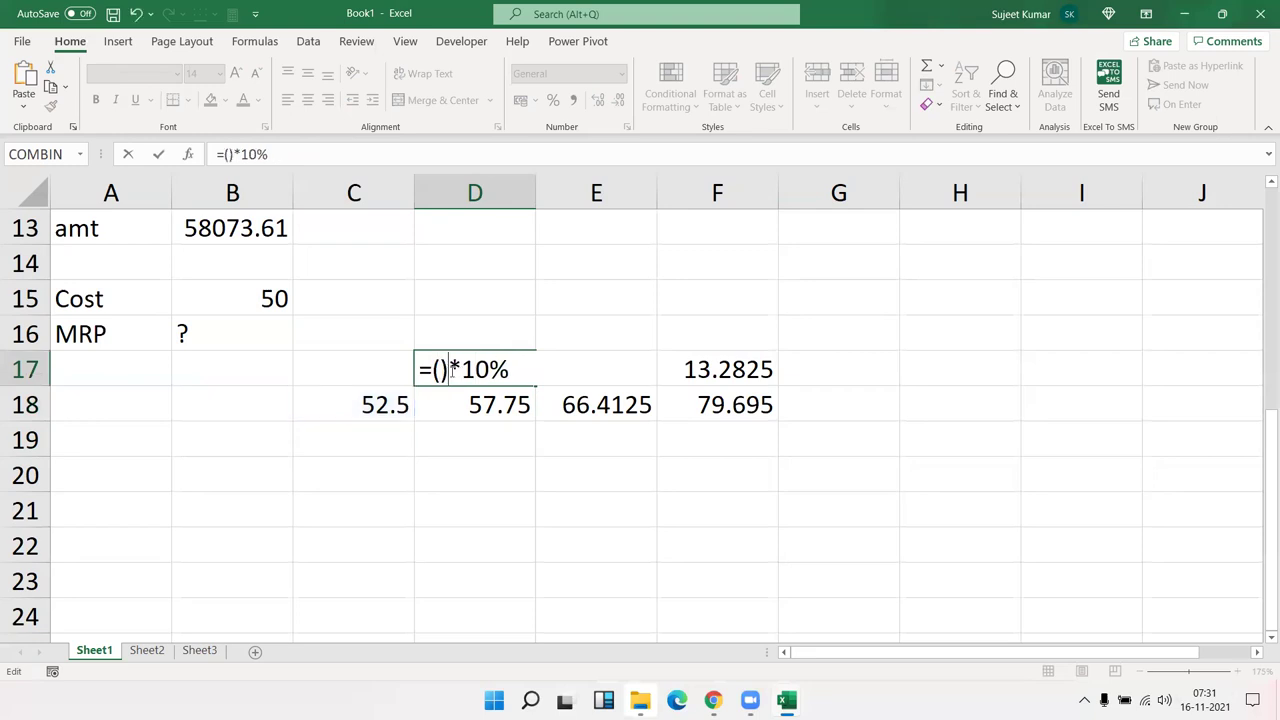
{"action": "type", "text": "B15+(B15*5%)"}
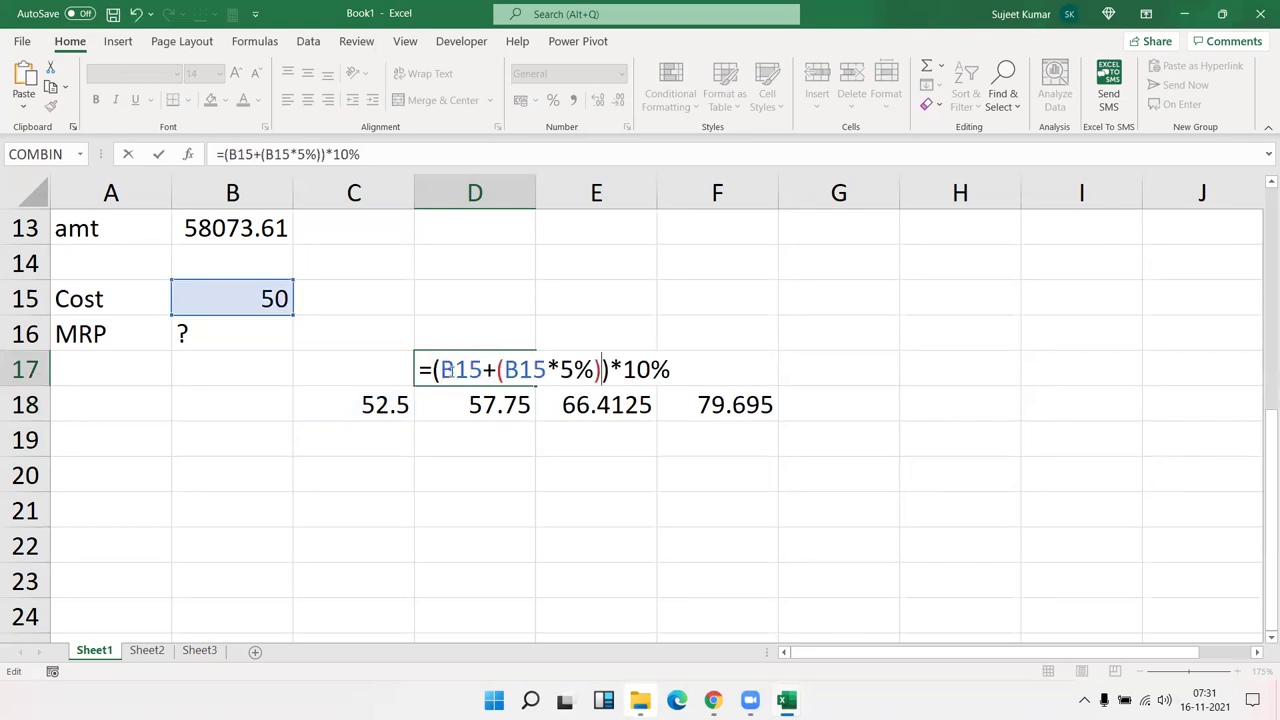
{"action": "key", "text": "Return"}
Step: Replace C18 in D18's formula with the pasted (B15+(B15*5%)) expression and clear C18
{"action": "double_click", "coordinate": [458, 404]}
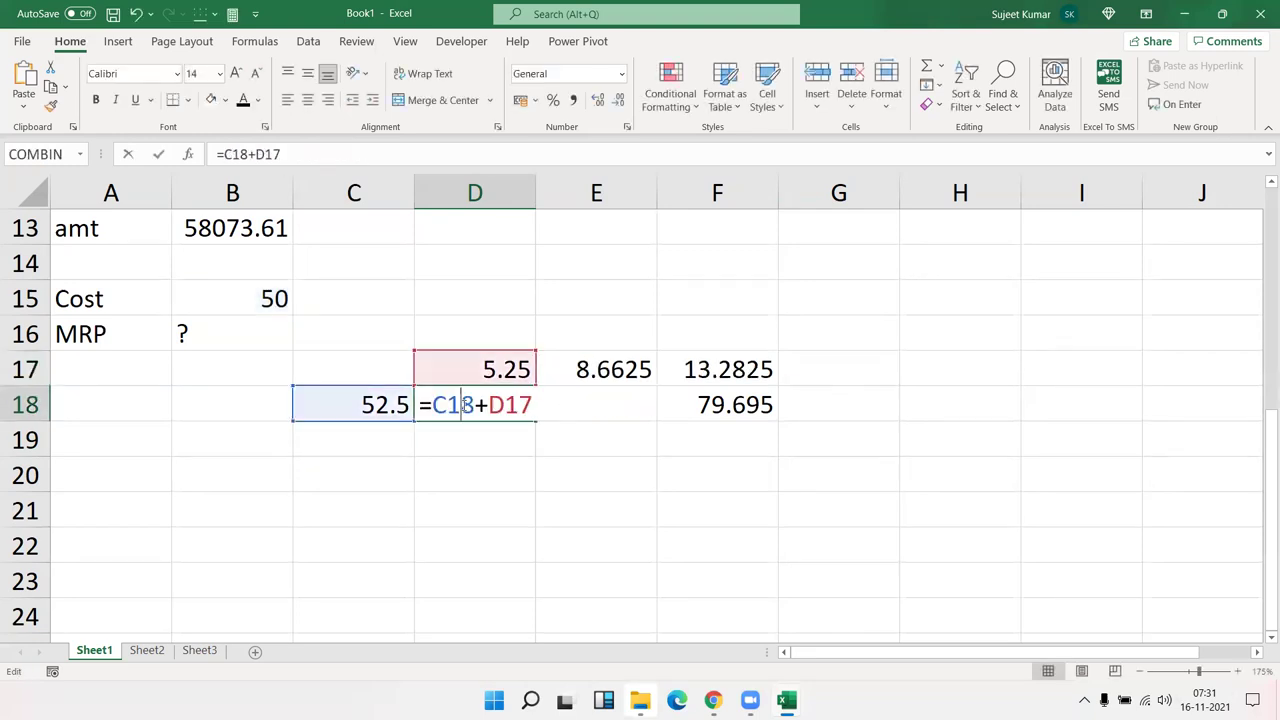
{"action": "double_click", "coordinate": [466, 404]}
{"action": "type", "text": "("}
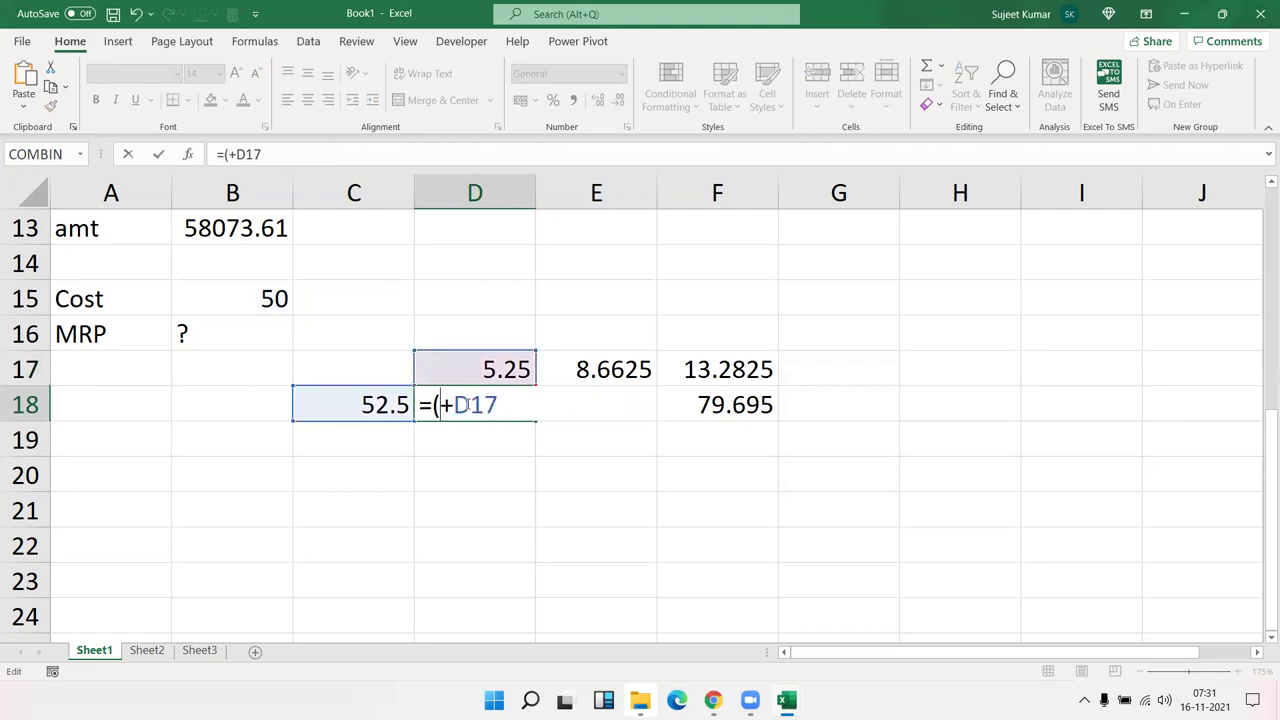
{"action": "type", "text": ")"}
{"action": "key", "text": "Left"}
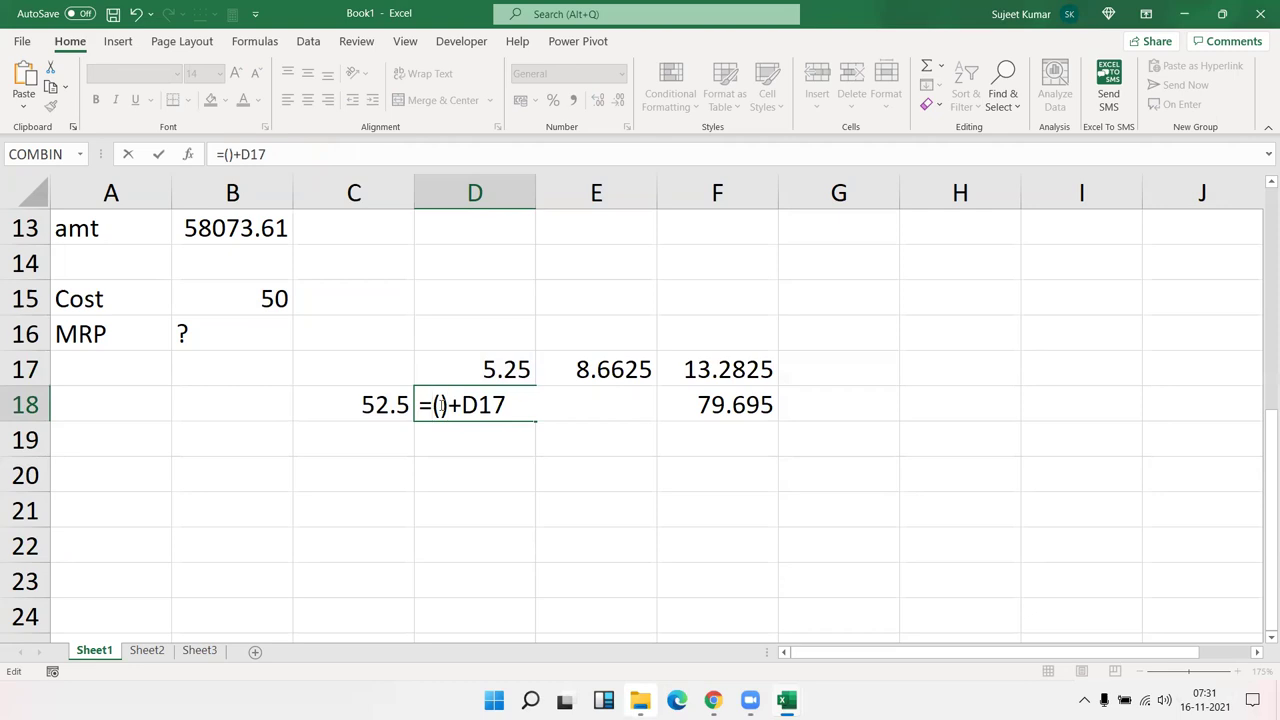
{"action": "key", "text": "ctrl+v"}
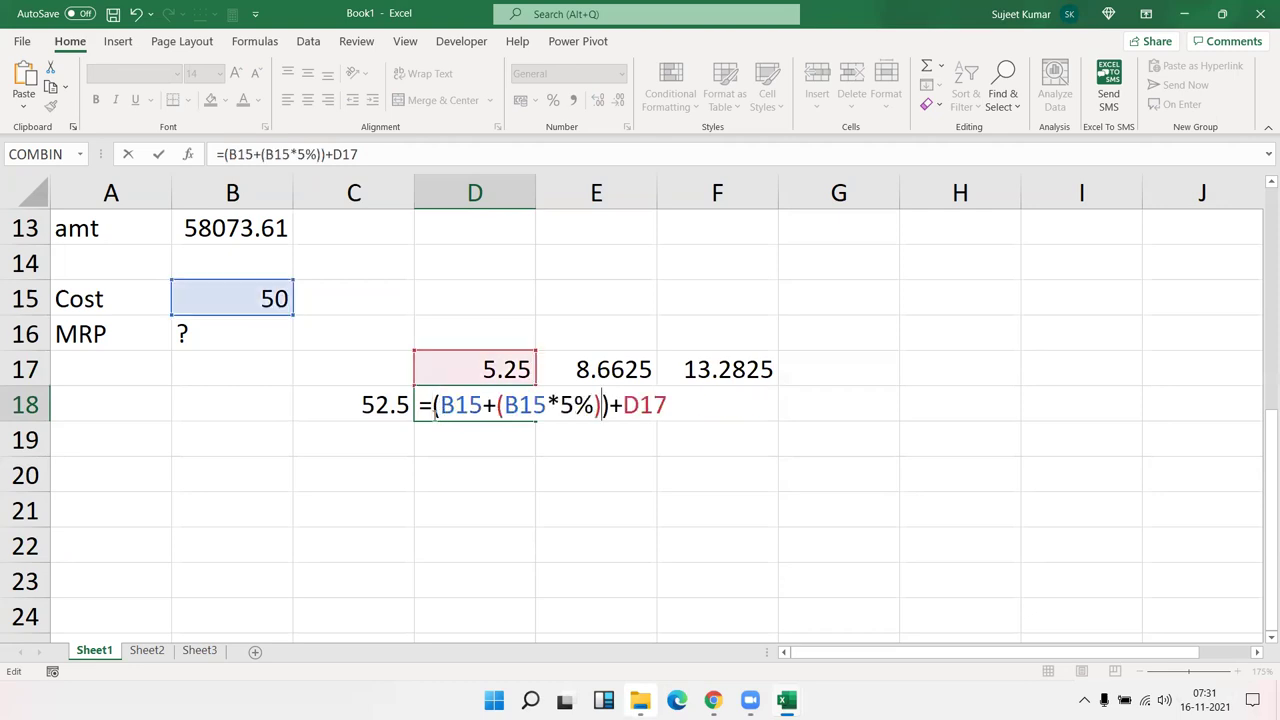
{"action": "key", "text": "Return"}
{"action": "key", "text": "Up"}
{"action": "key", "text": "Left"}
{"action": "key", "text": "Delete"}
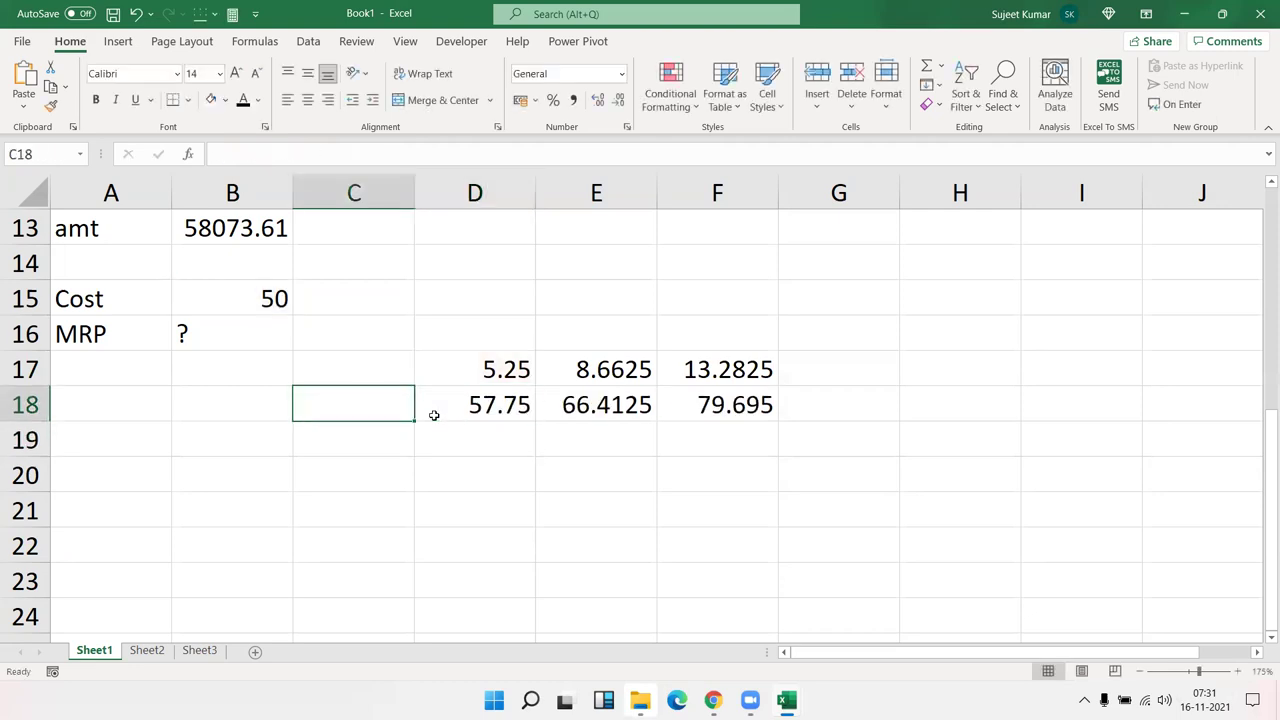
Step: Substitute D17's copied expression for the D17 reference in D18, keeping 57.75
{"action": "left_click", "coordinate": [434, 415]}
{"action": "key", "text": "Up"}
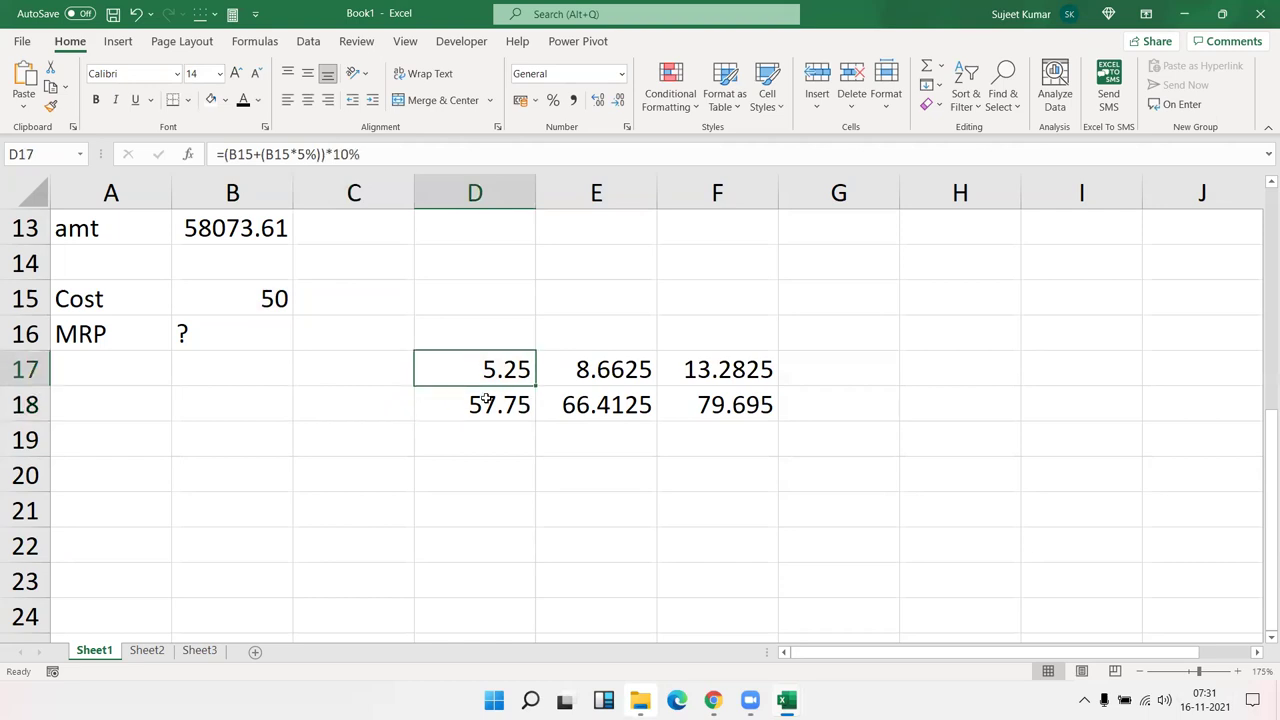
{"action": "double_click", "coordinate": [479, 369]}
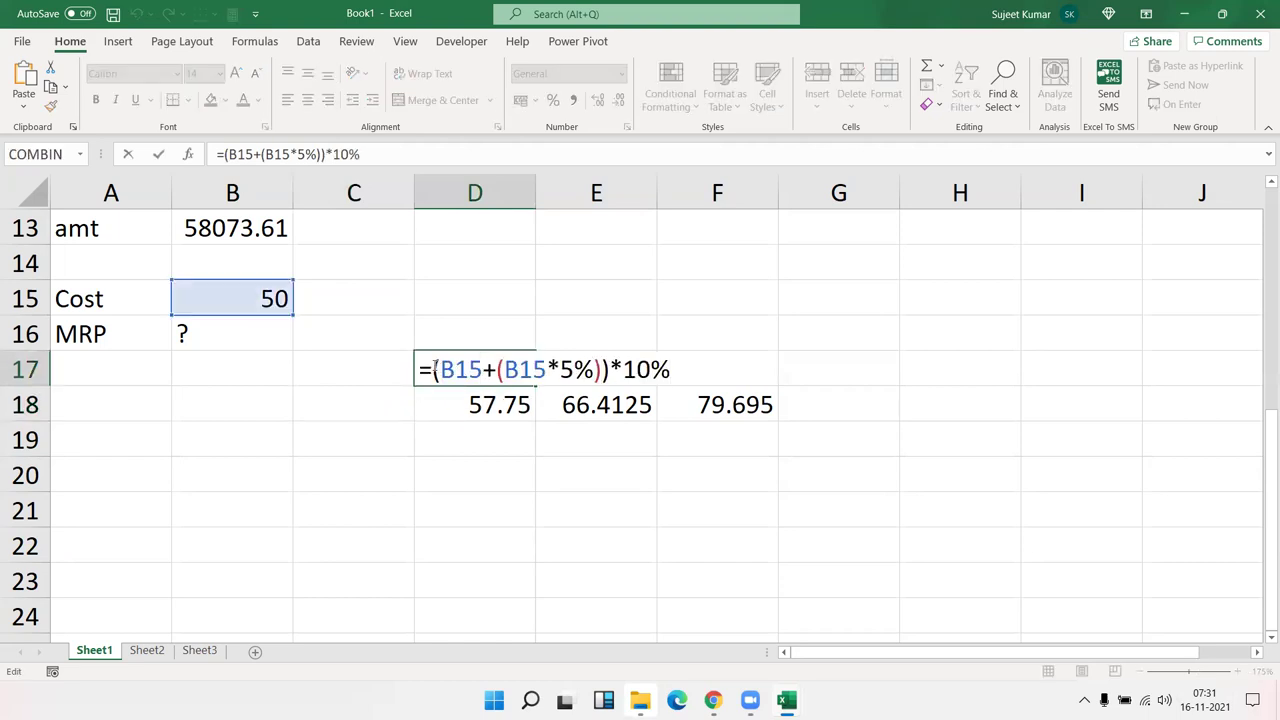
{"action": "left_click_drag", "start_coordinate": [432, 369], "coordinate": [678, 378]}
{"action": "key", "text": "ctrl+c"}
{"action": "key", "text": "Escape"}
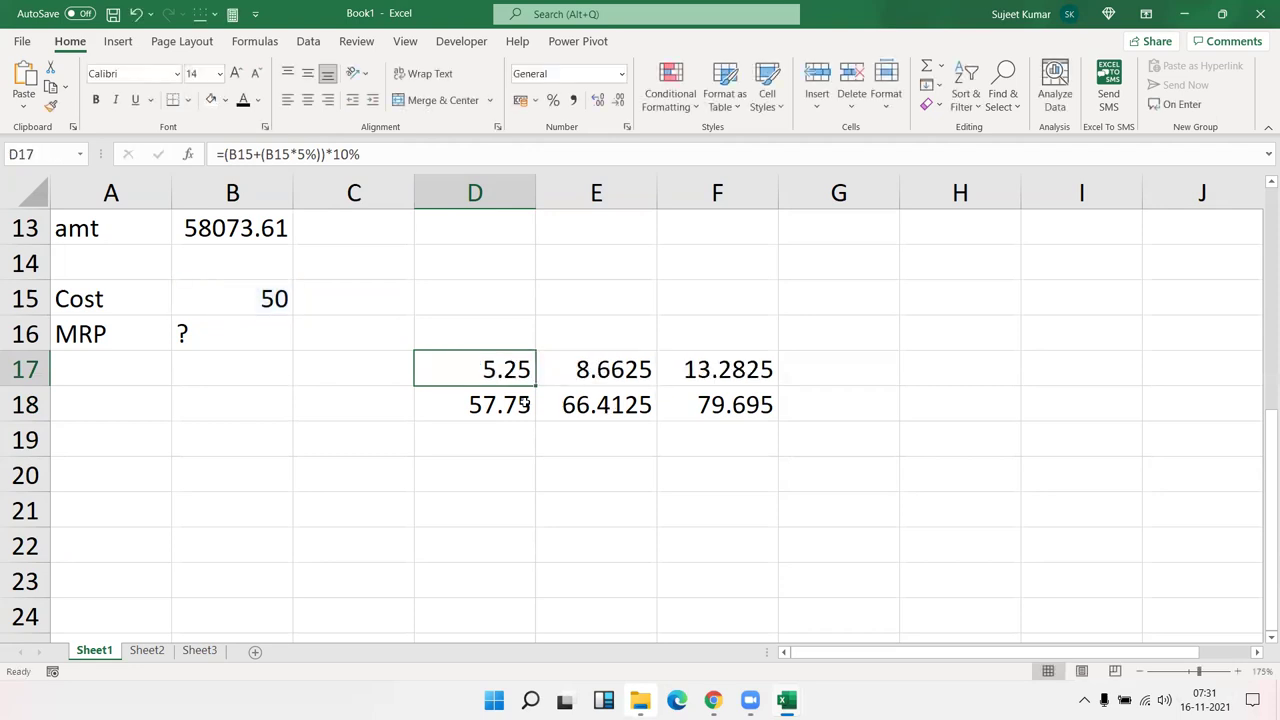
{"action": "left_click", "coordinate": [500, 405]}
{"action": "double_click", "coordinate": [497, 405]}
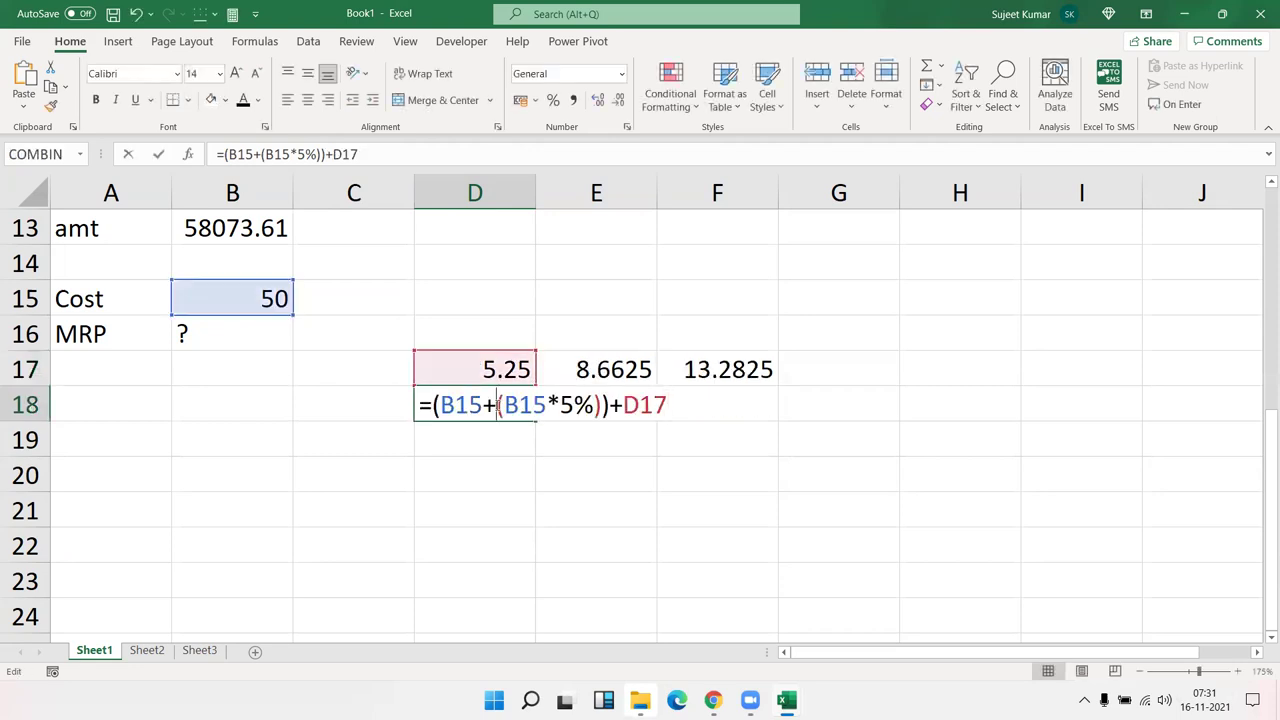
{"action": "double_click", "coordinate": [633, 405]}
{"action": "type", "text": "()"}
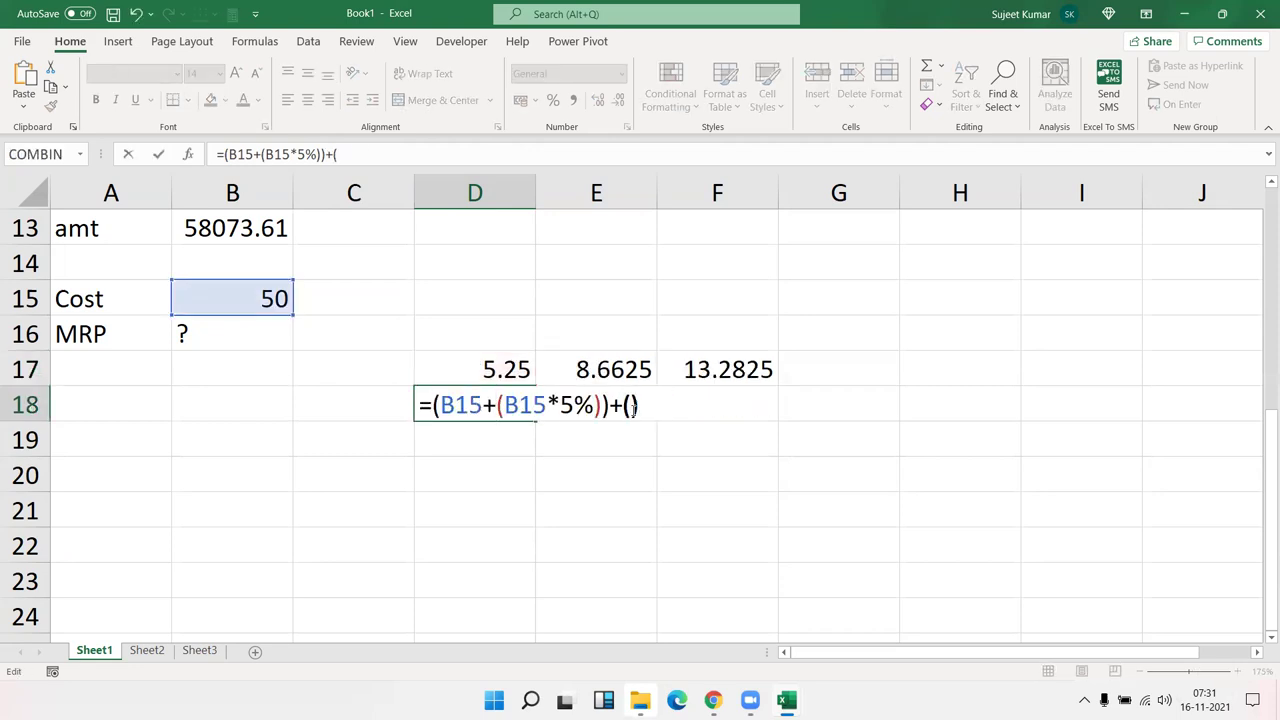
{"action": "key", "text": "ctrl+v"}
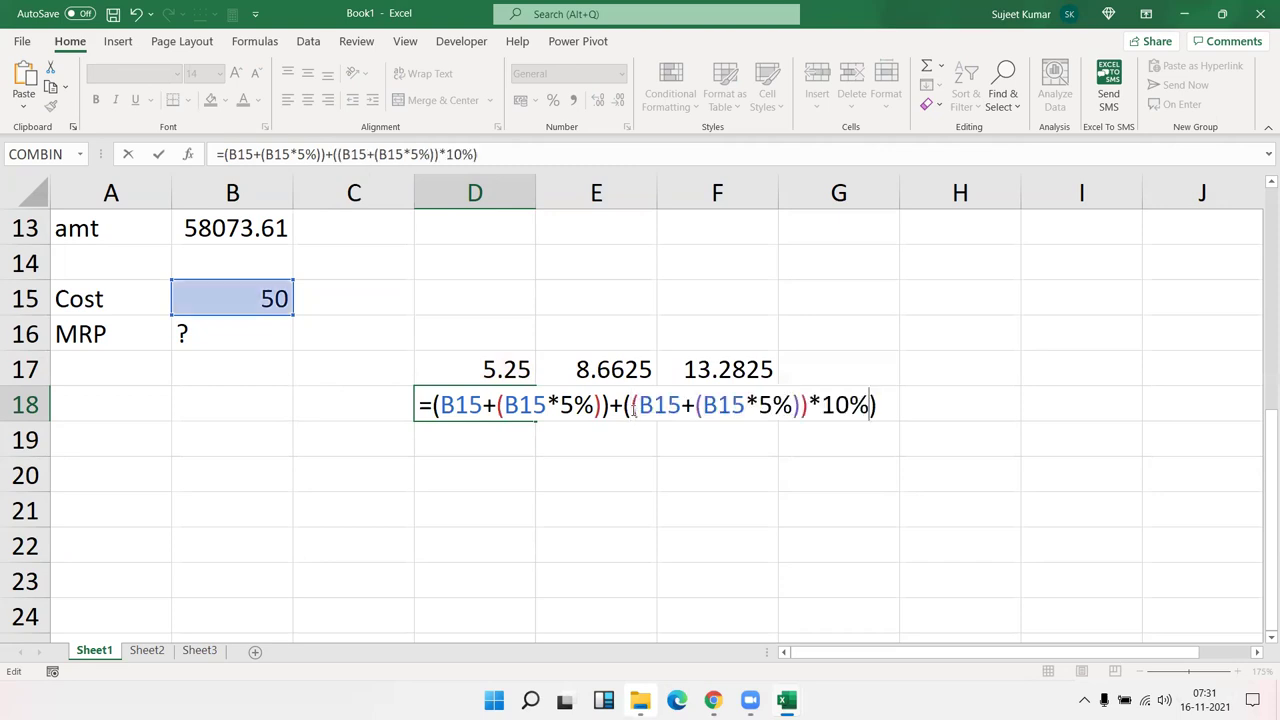
{"action": "key", "text": "Return"}
{"action": "left_click", "coordinate": [757, 403]}
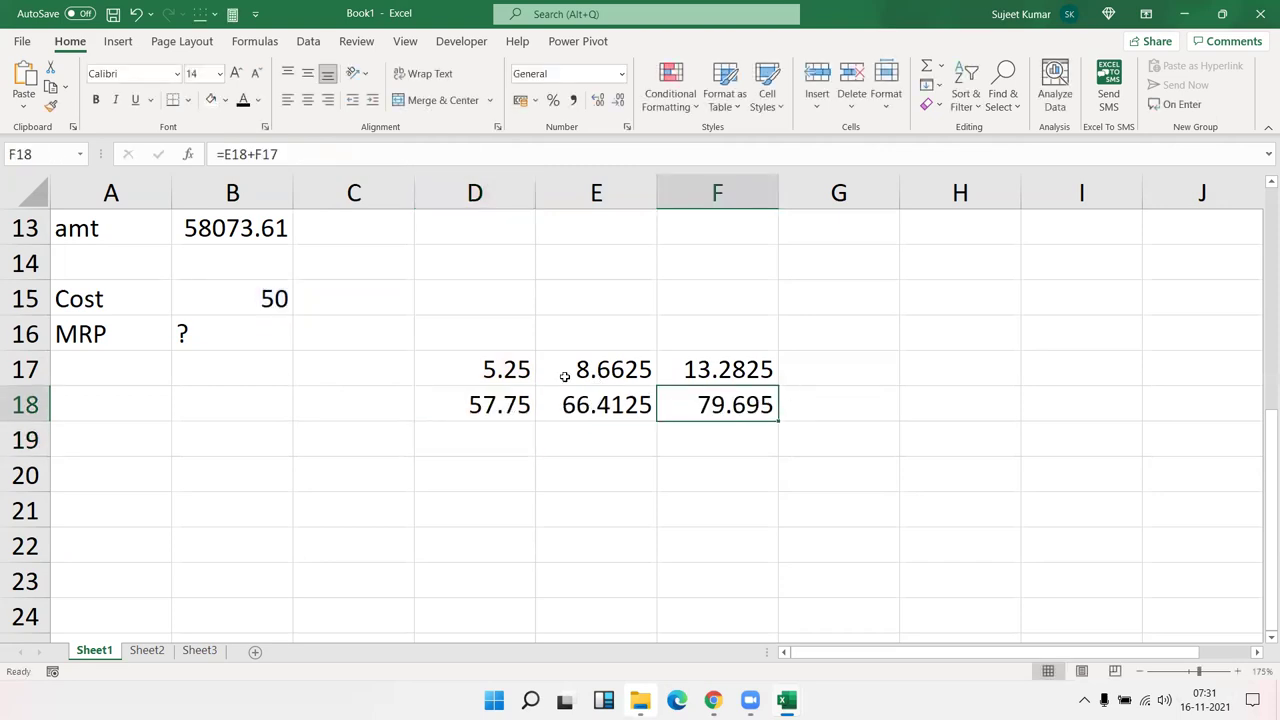
Step: Clear the D17 helper cell and copy D18's full expression
{"action": "left_click", "coordinate": [485, 371]}
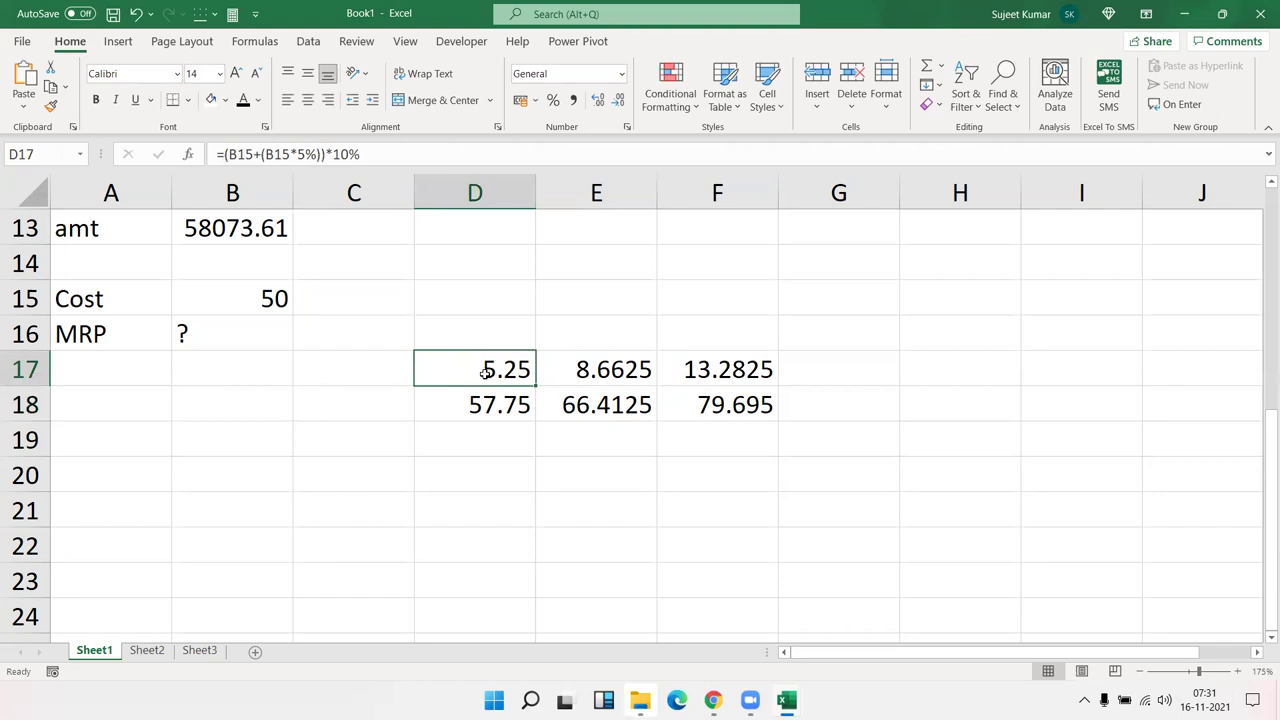
{"action": "key", "text": "Delete"}
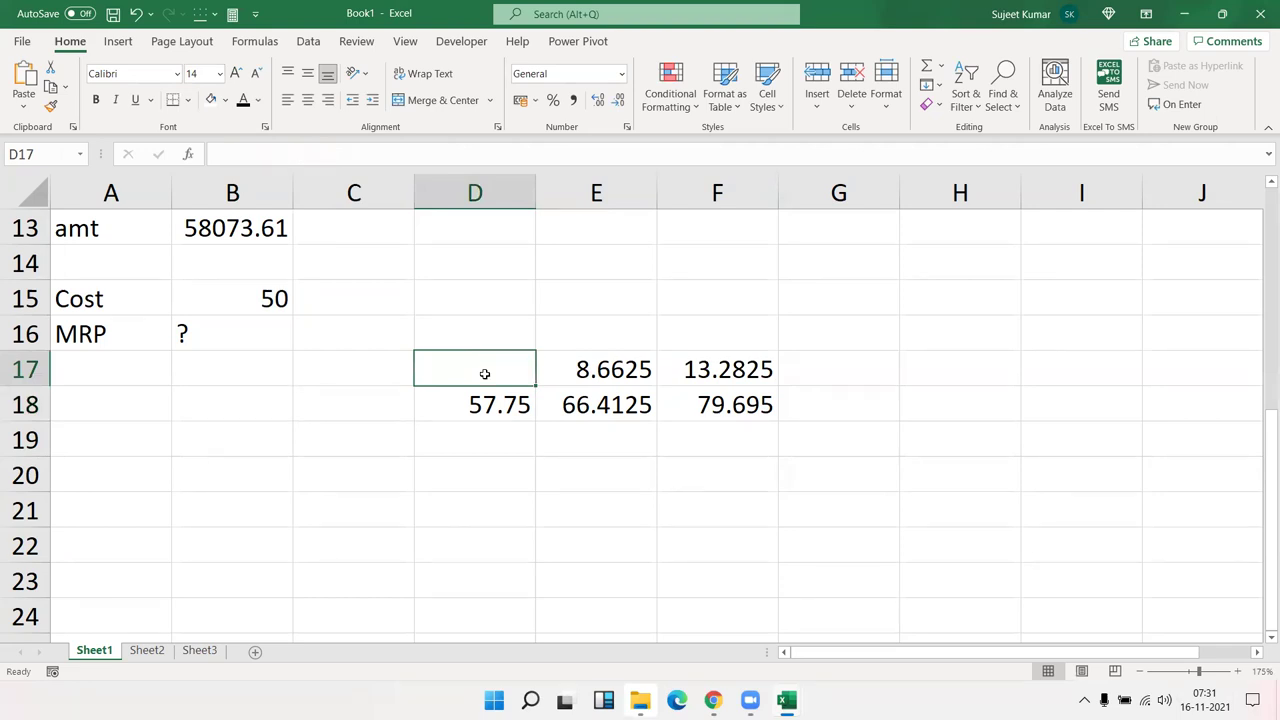
{"action": "left_click", "coordinate": [483, 400]}
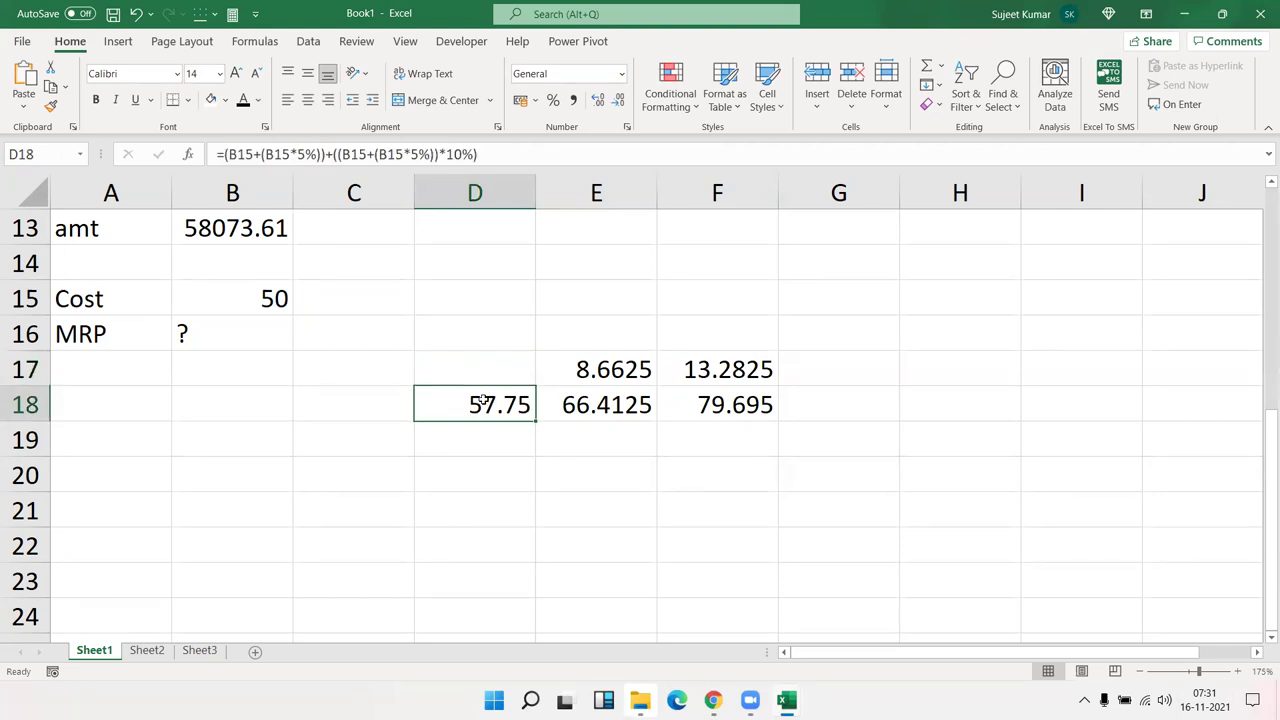
{"action": "double_click", "coordinate": [483, 402]}
{"action": "left_click_drag", "start_coordinate": [438, 405], "coordinate": [878, 437]}
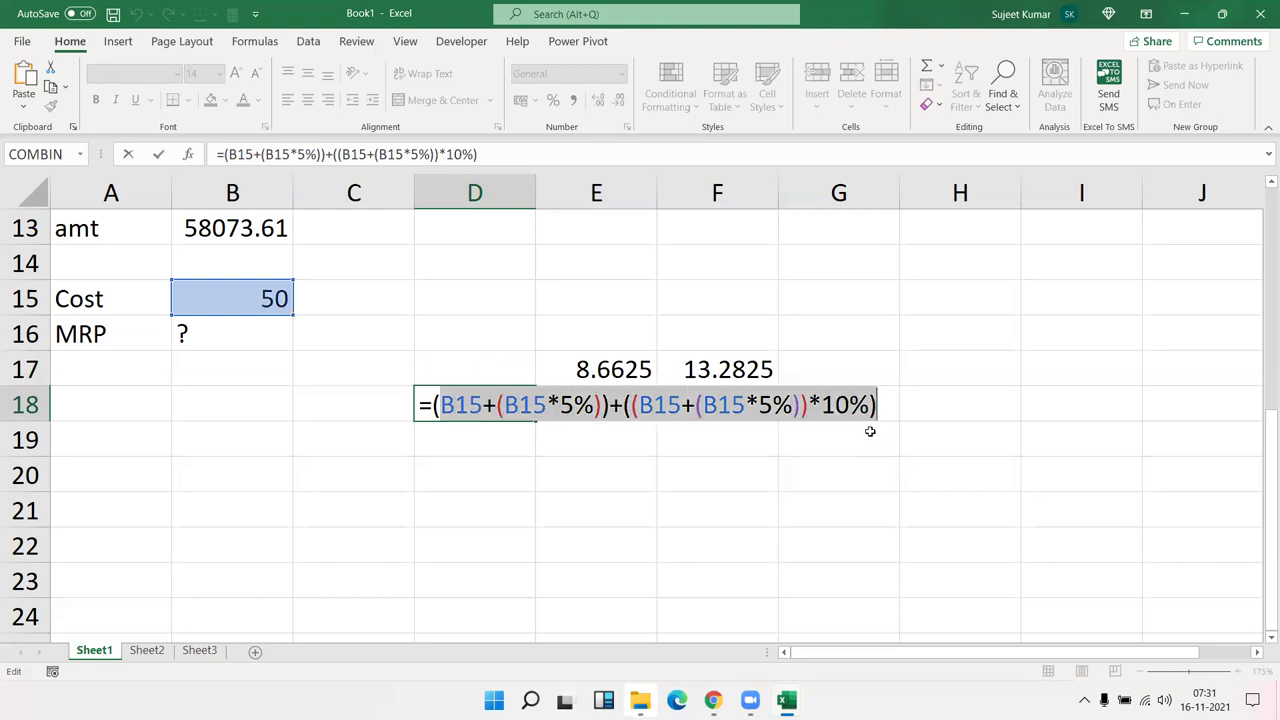
{"action": "key", "text": "Escape"}
Step: Try swapping D18 in E17's formula for the pasted expression, which triggers a formula error
{"action": "left_click", "coordinate": [620, 372]}
{"action": "double_click", "coordinate": [620, 372]}
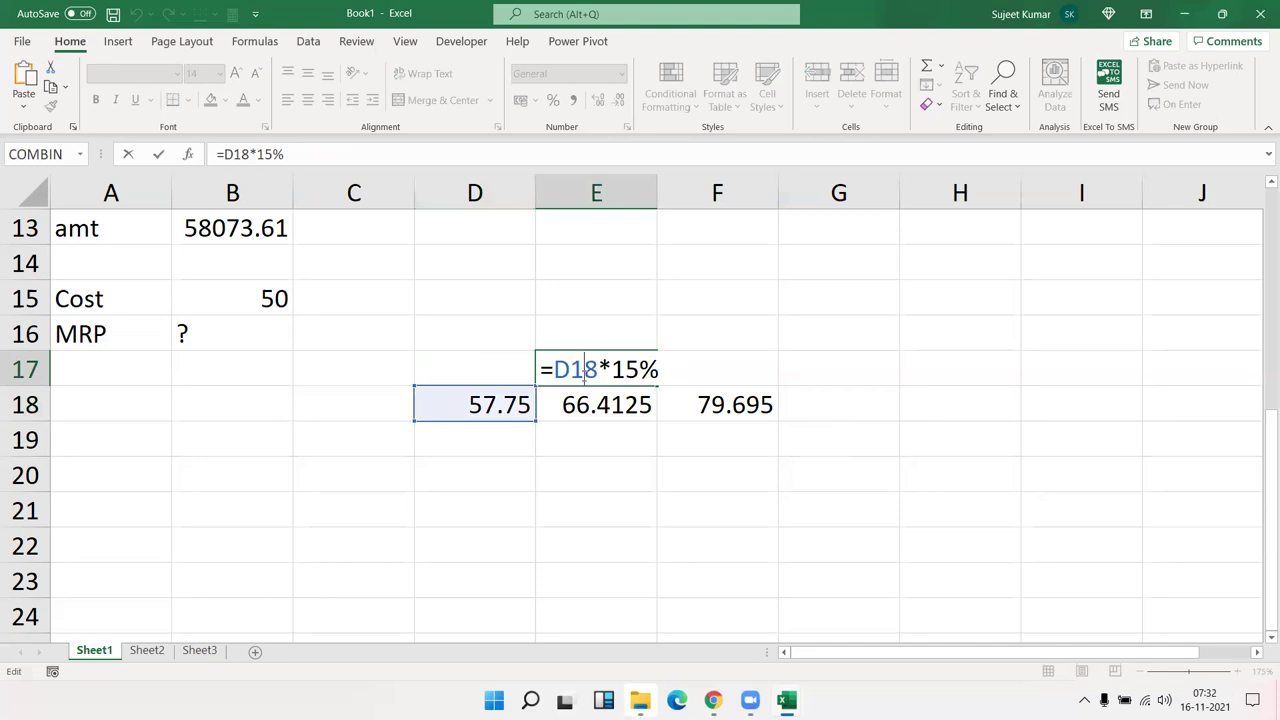
{"action": "double_click", "coordinate": [584, 371]}
{"action": "type", "text": "()"}
{"action": "key", "text": "Left"}
{"action": "type", "text": "B15+(B15*5%))+((B15+(B15*5%))*10%)"}
{"action": "key", "text": "Return"}
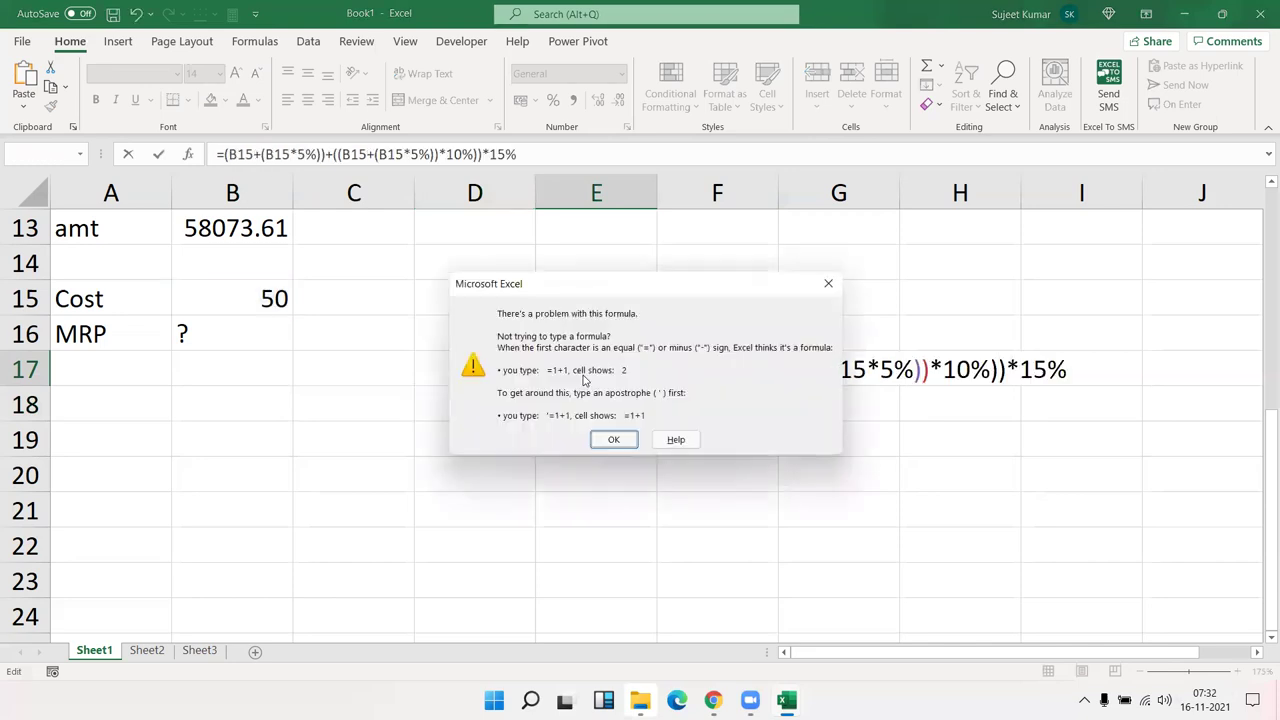
{"action": "key", "text": "Return"}
Step: Retry pasting D18's expression into E17, then dismiss the error and cancel the edit
{"action": "key", "text": "Escape"}
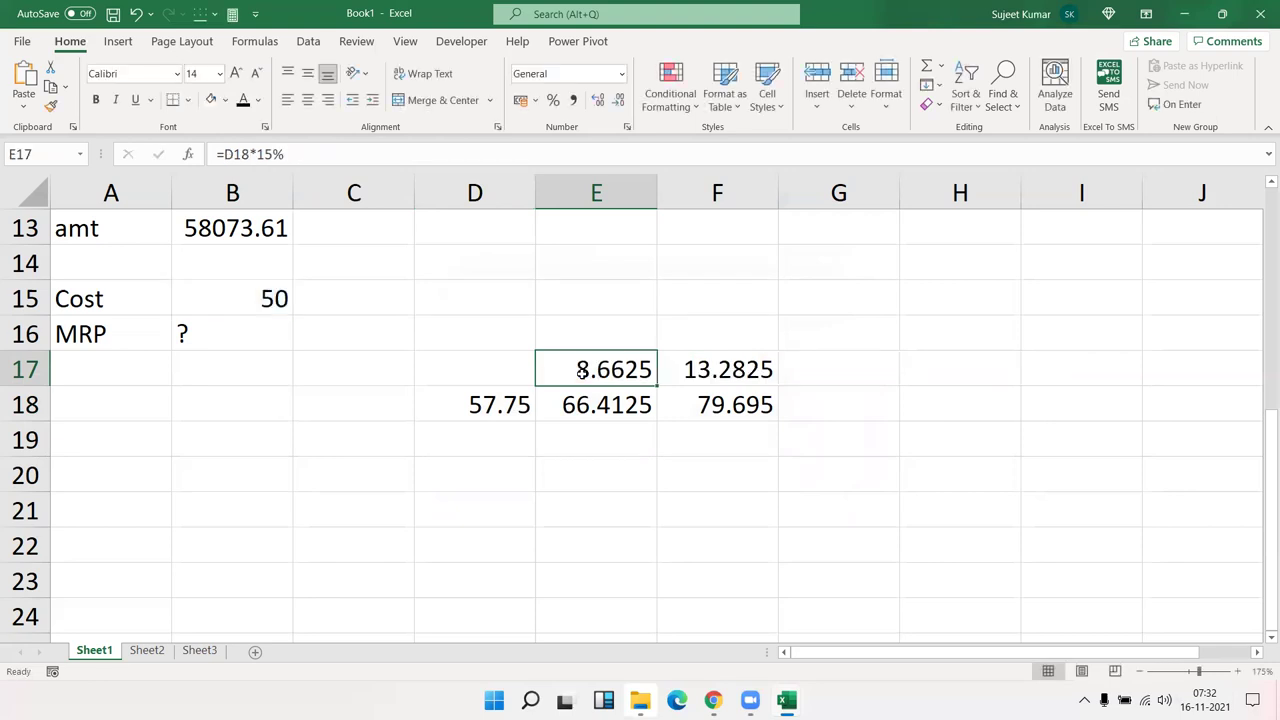
{"action": "double_click", "coordinate": [585, 370]}
{"action": "double_click", "coordinate": [585, 370]}
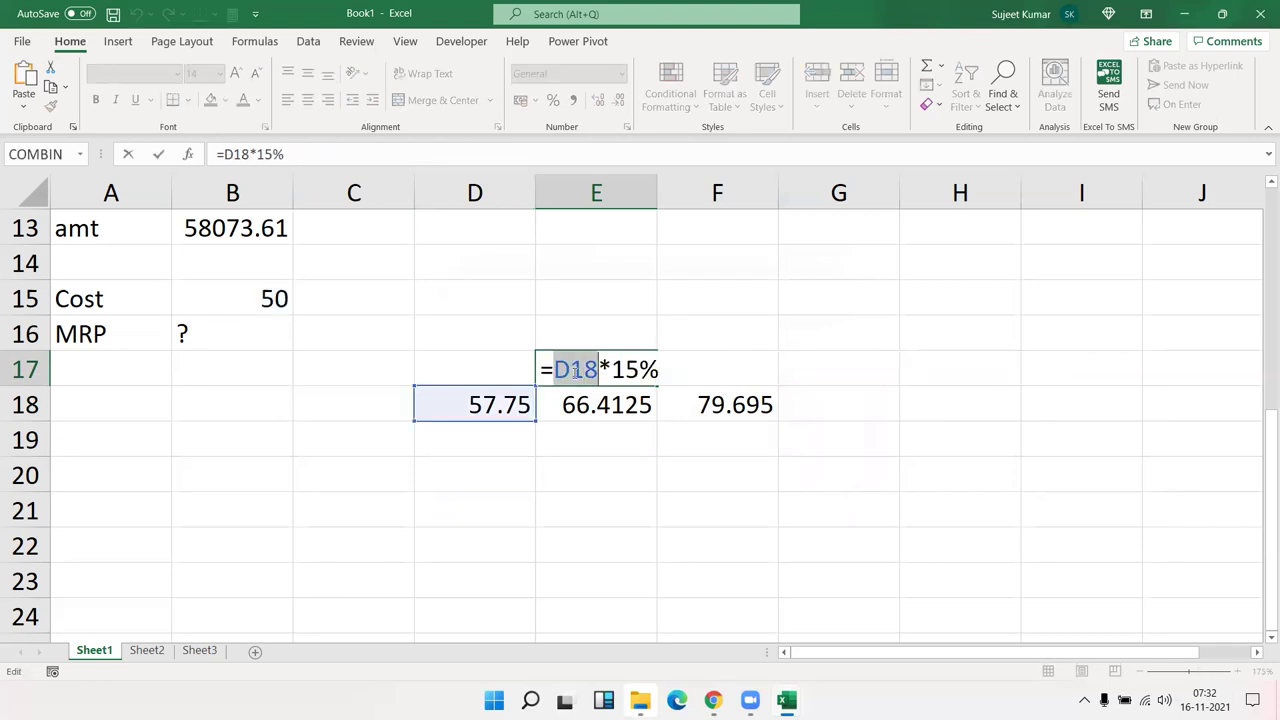
{"action": "type", "text": "()"}
{"action": "key", "text": "Left"}
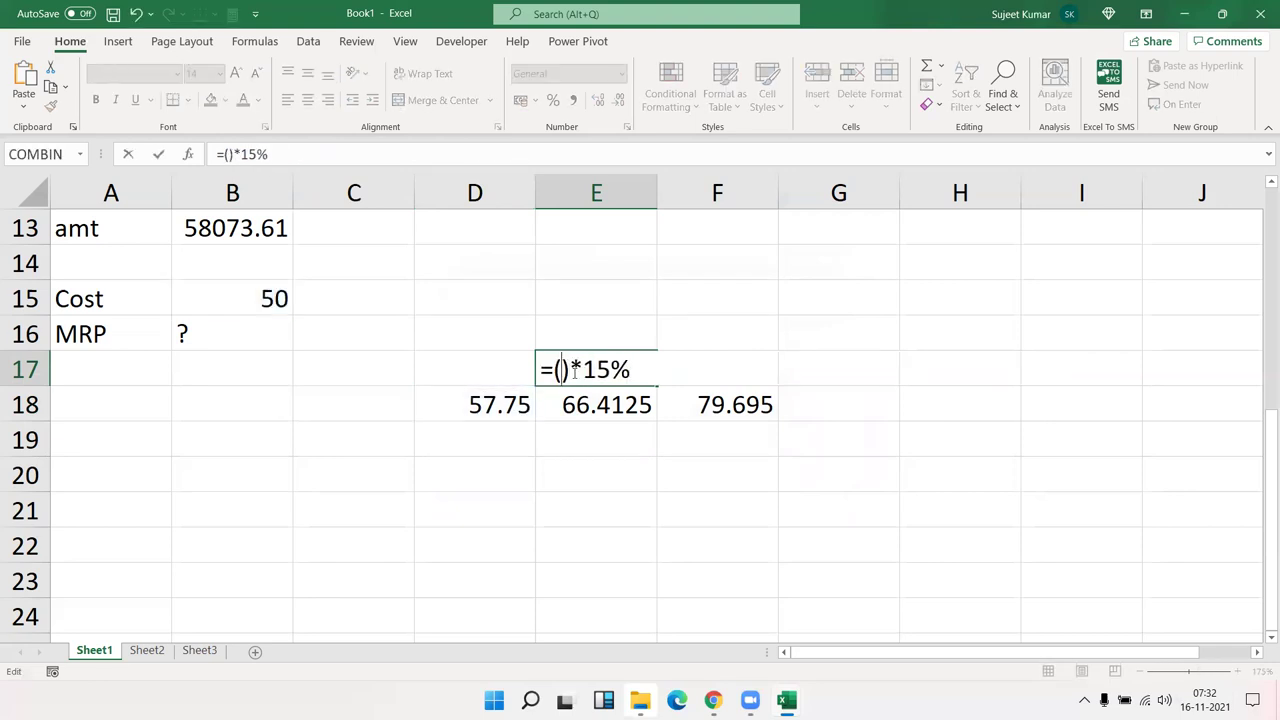
{"action": "type", "text": "B15+(B15*5%))+((B15+(B15*5%))*10%)"}
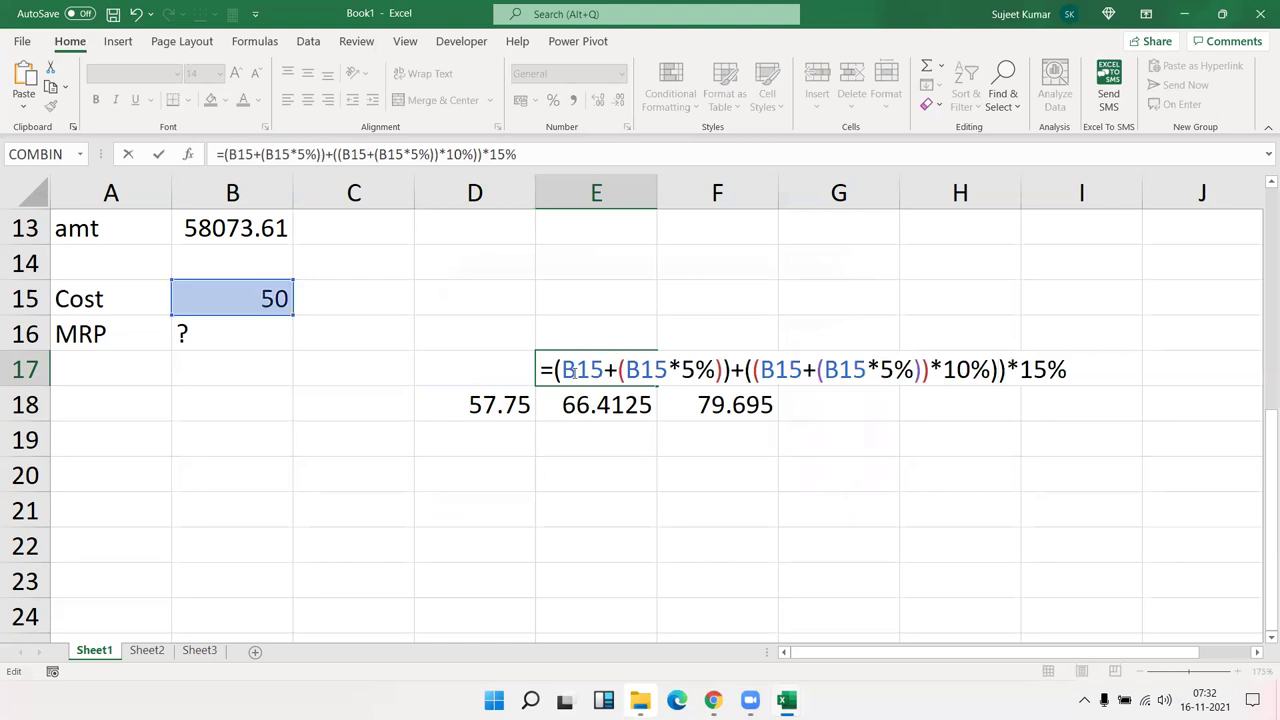
{"action": "key", "text": "Return"}
{"action": "key", "text": "Return"}
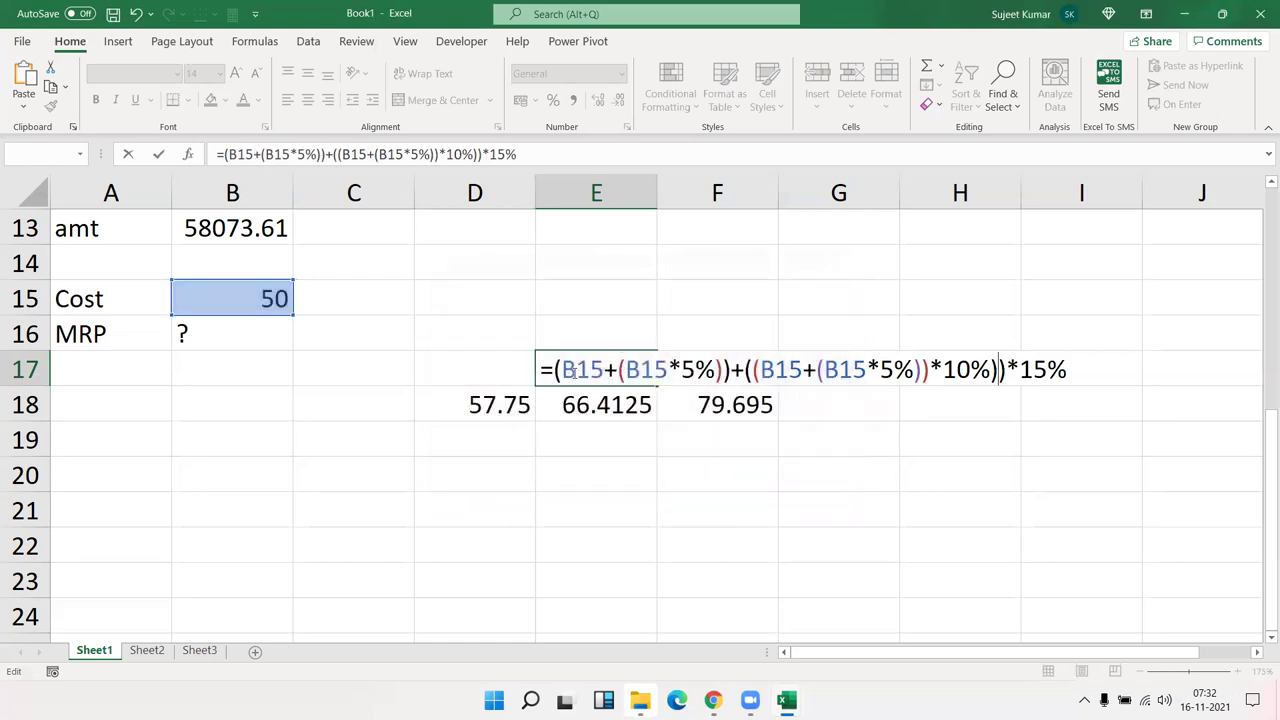
{"action": "key", "text": "Escape"}
{"action": "key", "text": "Down"}
{"action": "key", "text": "Left"}
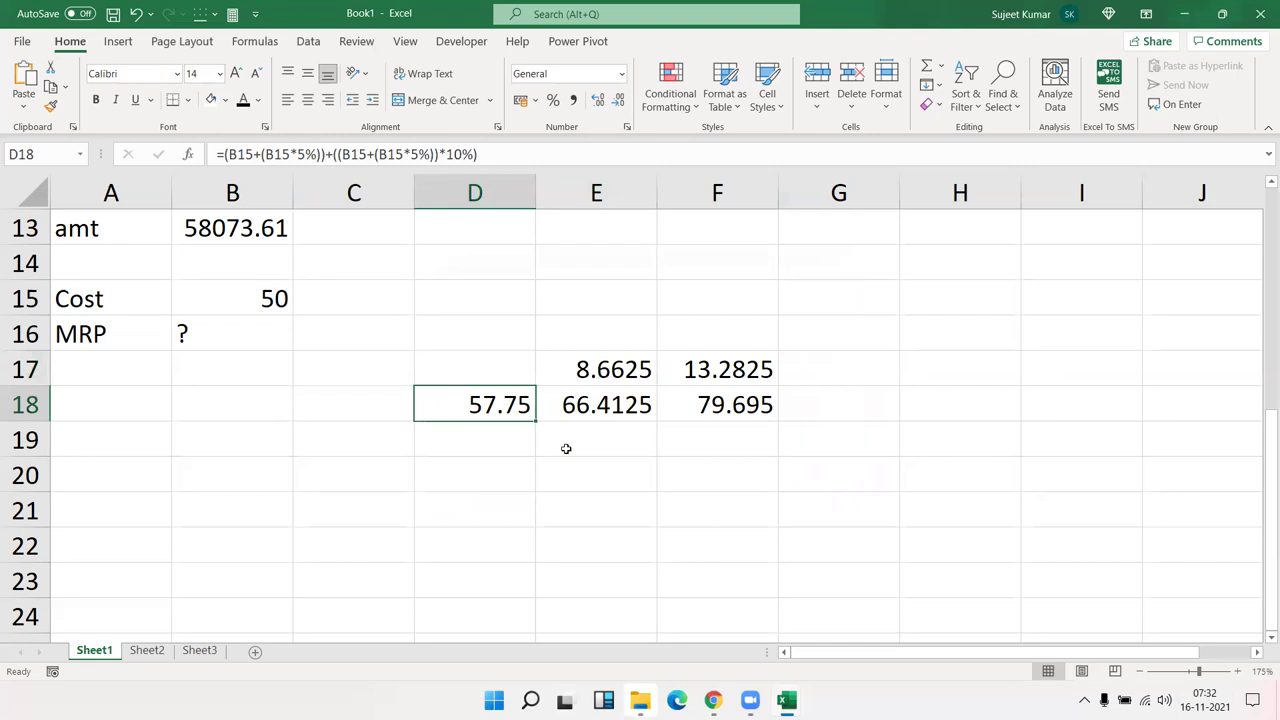
Step: Recopy D18's full expression and substitute it for the D18 reference in E17
{"action": "double_click", "coordinate": [512, 412]}
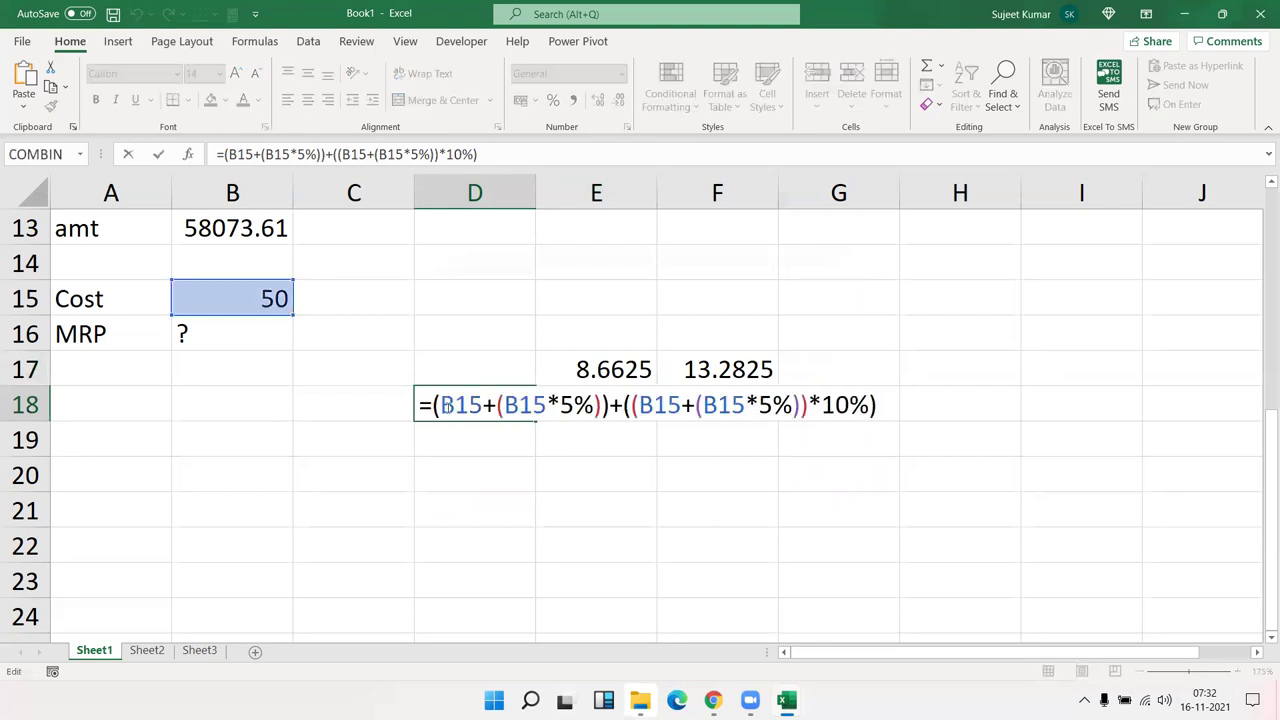
{"action": "left_click_drag", "start_coordinate": [433, 405], "coordinate": [970, 421]}
{"action": "key", "text": "ctrl+c"}
{"action": "key", "text": "Escape"}
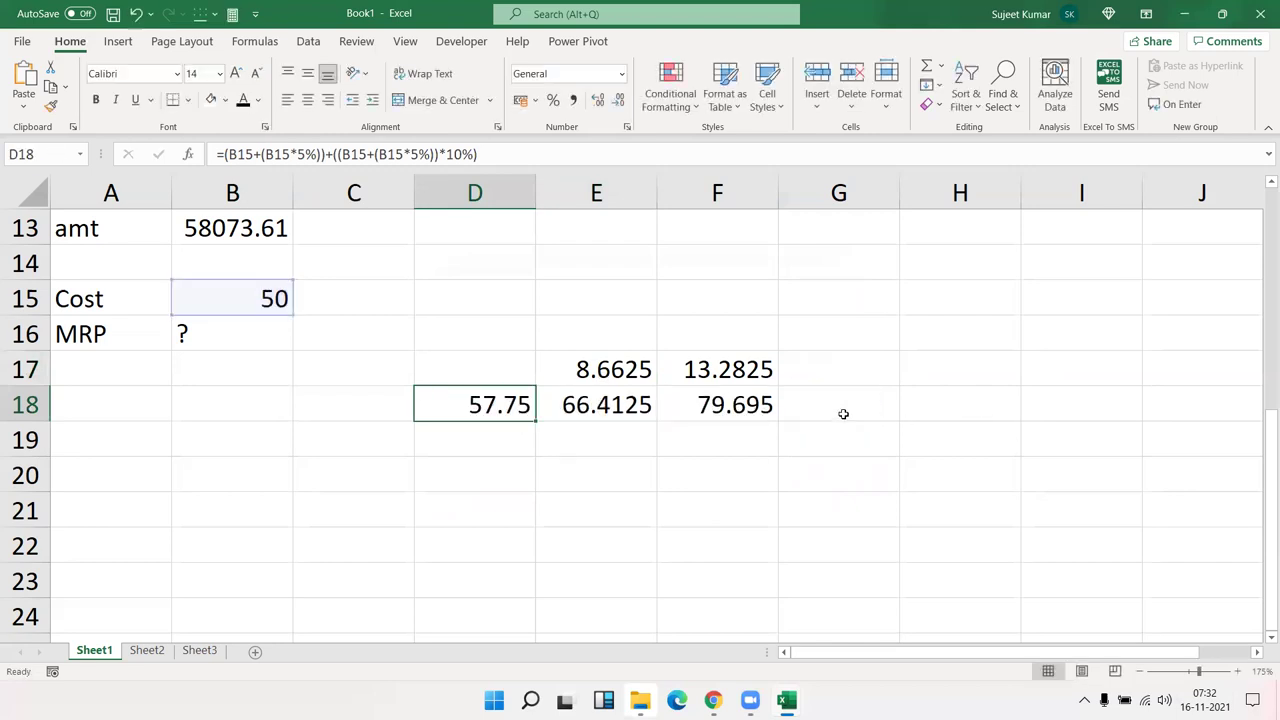
{"action": "double_click", "coordinate": [626, 372]}
{"action": "double_click", "coordinate": [576, 370]}
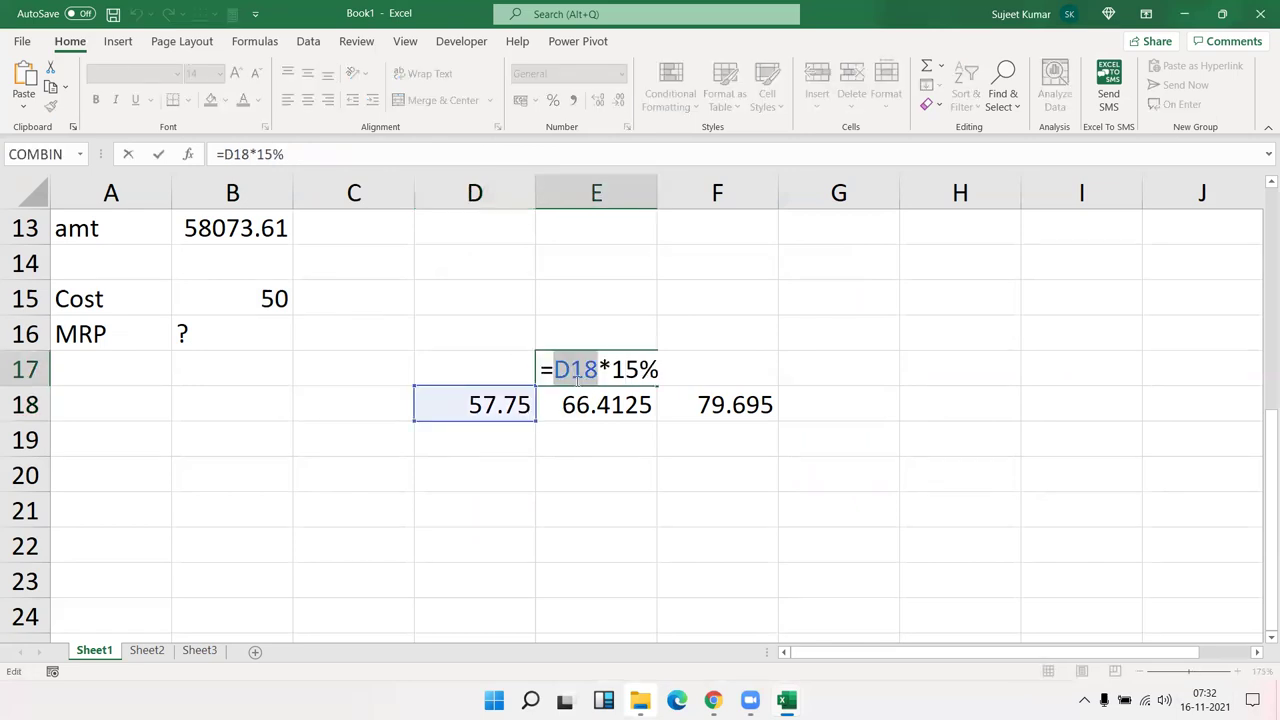
{"action": "type", "text": "()"}
{"action": "key", "text": "Left"}
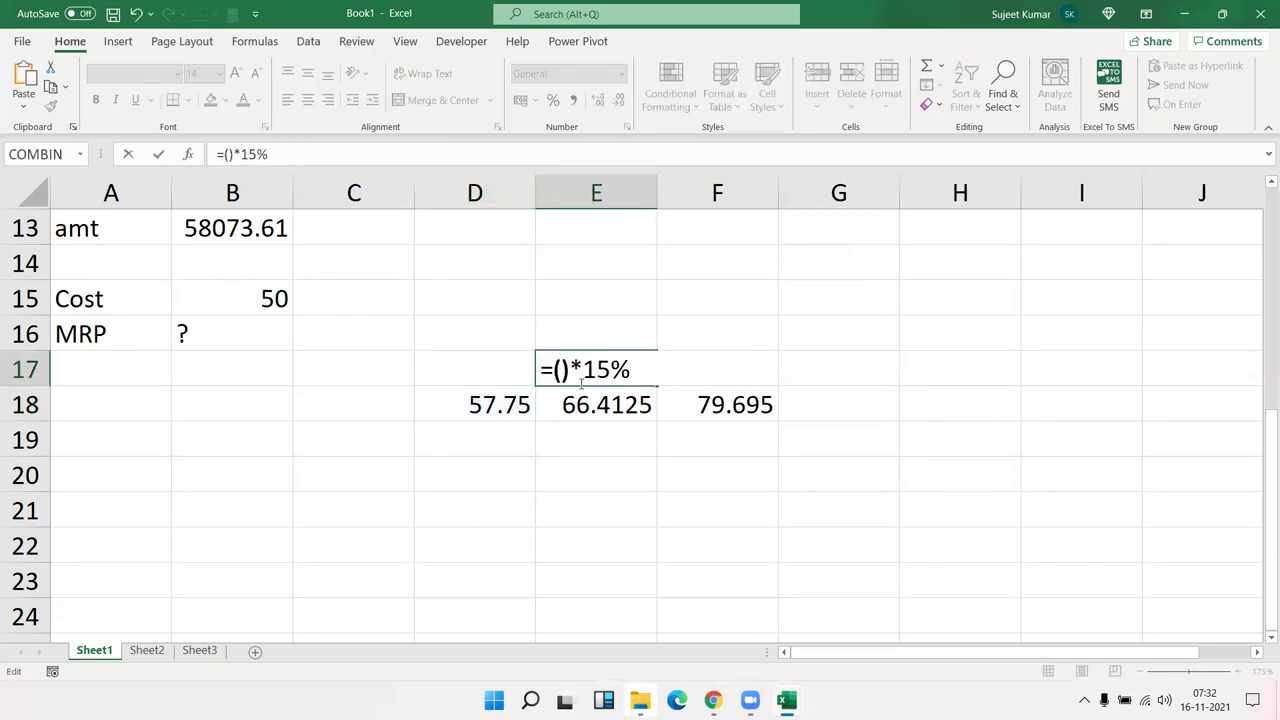
{"action": "key", "text": "ctrl+v"}
{"action": "key", "text": "Return"}
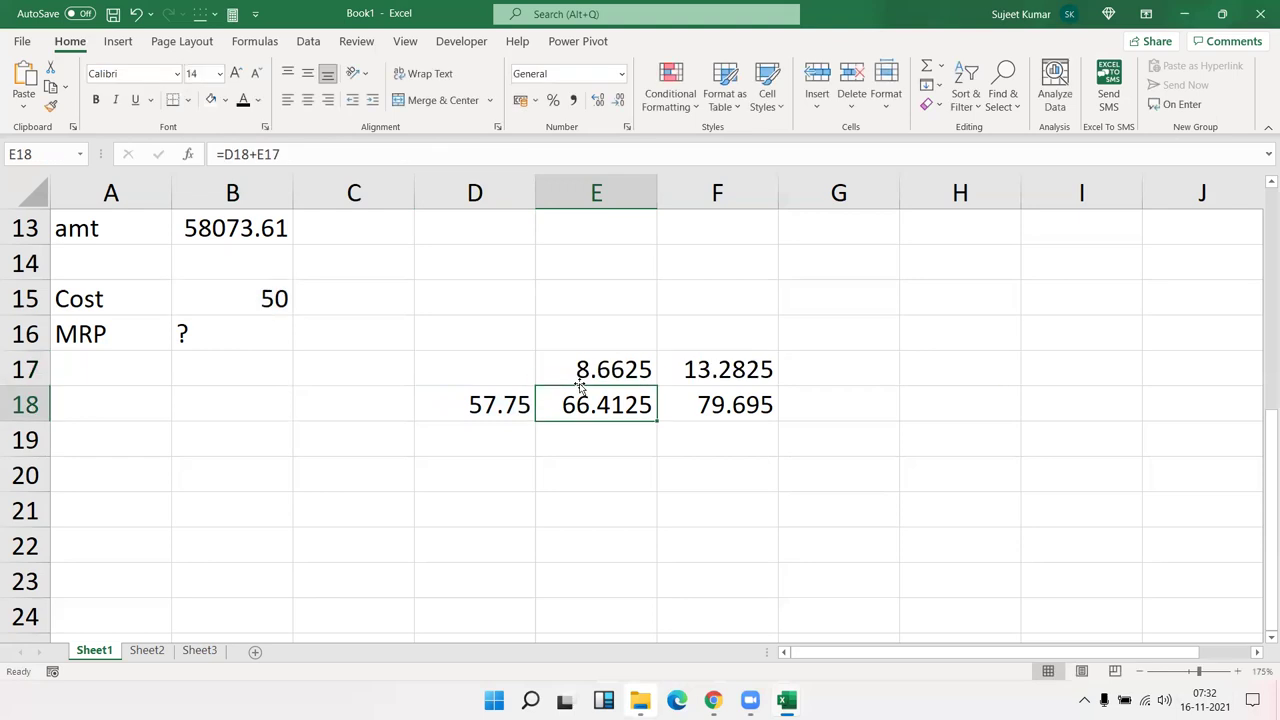
Step: Substitute D18's expression into E18, keeping 66.4125, and clear the D18 helper cell
{"action": "double_click", "coordinate": [555, 406]}
{"action": "double_click", "coordinate": [560, 405]}
{"action": "type", "text": "()"}
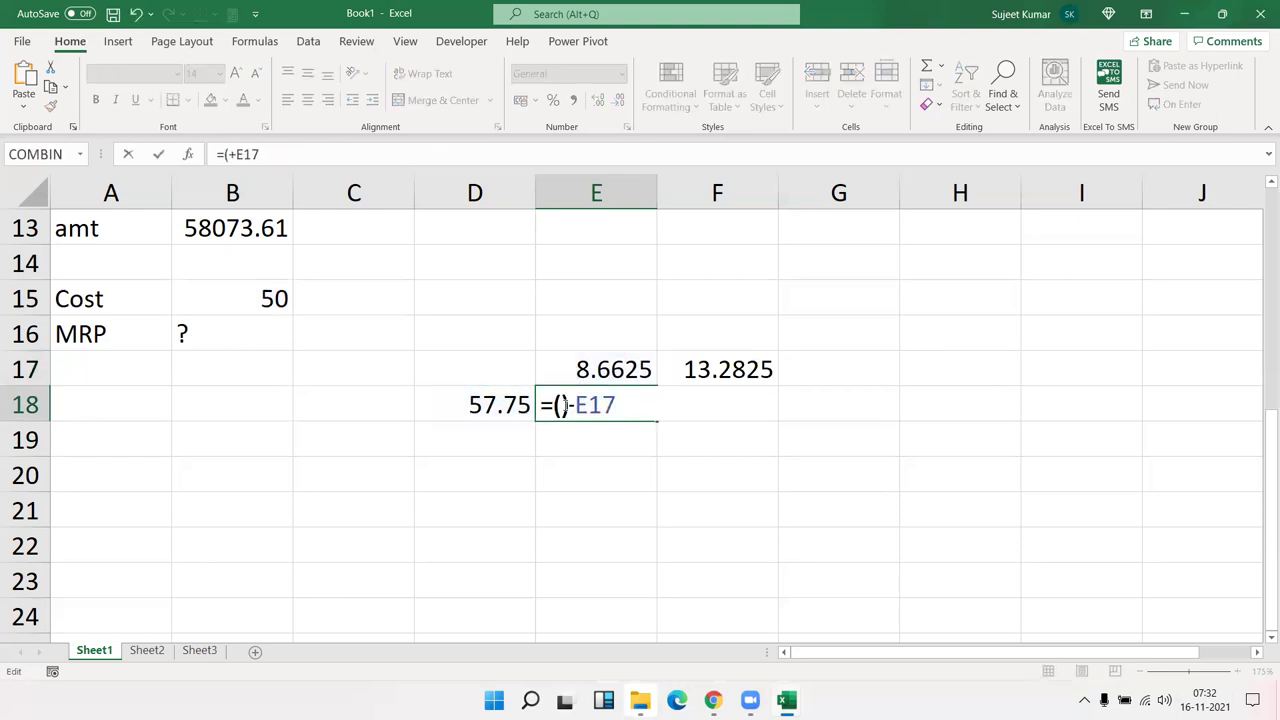
{"action": "key", "text": "ctrl+v"}
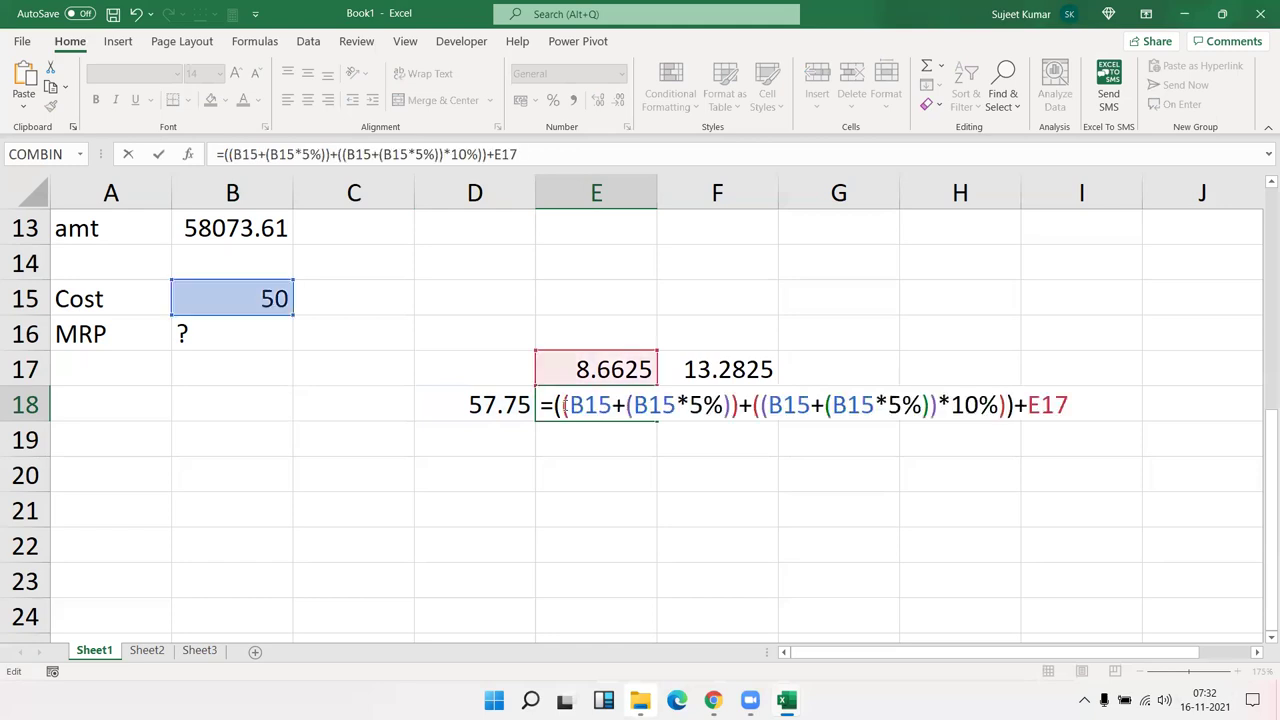
{"action": "key", "text": "Return"}
{"action": "key", "text": "Up"}
{"action": "key", "text": "Left"}
{"action": "key", "text": "Delete"}
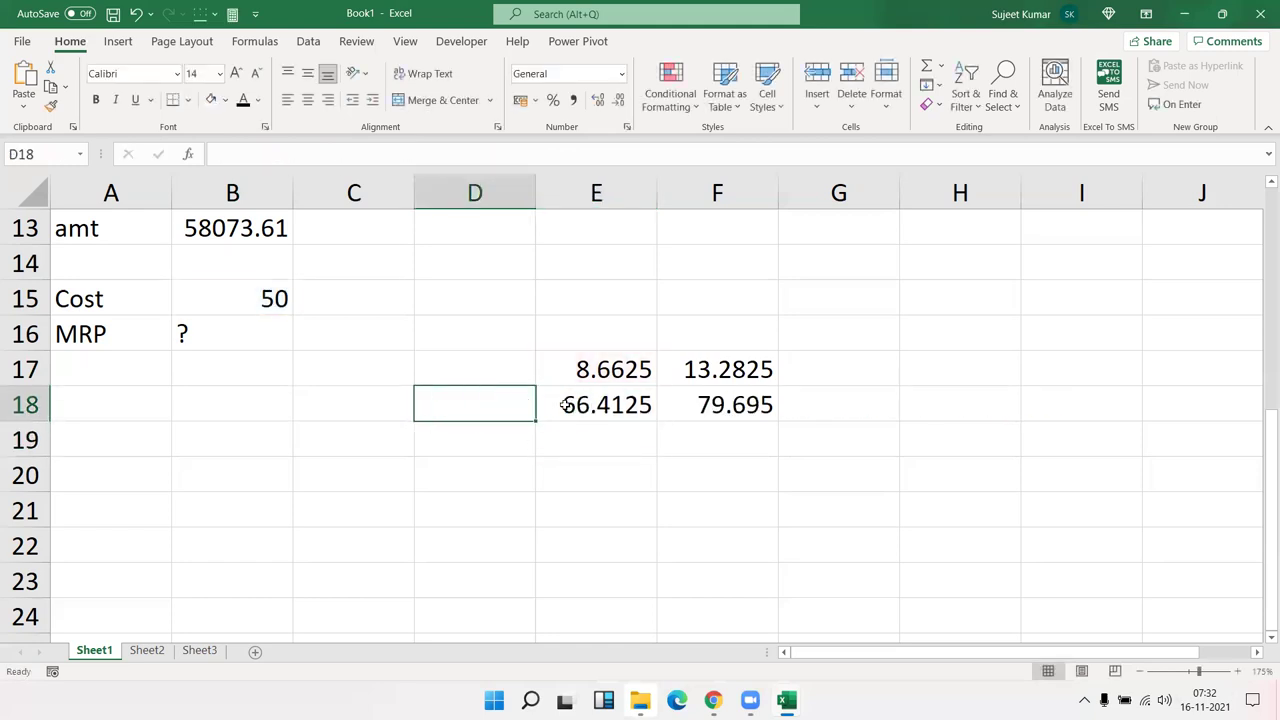
{"action": "key", "text": "Right"}
{"action": "key", "text": "Up"}
Step: Replace the E17 reference in E18's formula with E17's 15% expression in brackets
{"action": "double_click", "coordinate": [627, 372]}
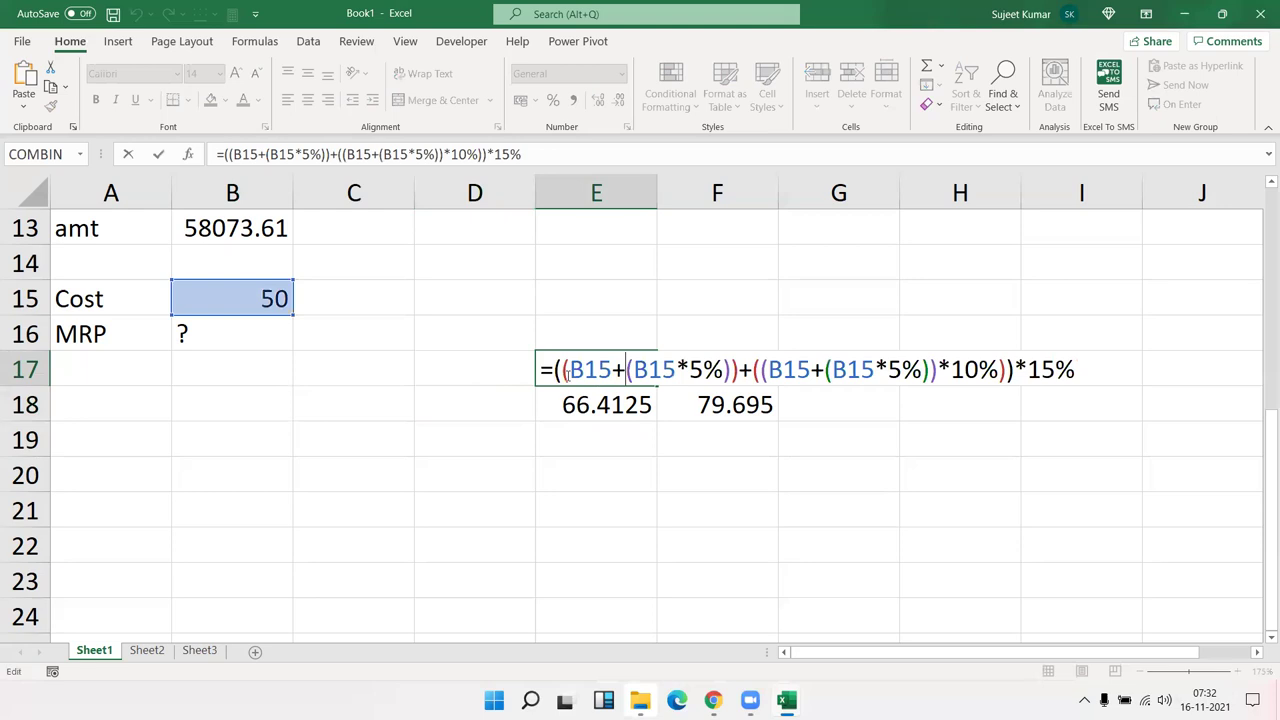
{"action": "left_click_drag", "start_coordinate": [557, 371], "coordinate": [1107, 382]}
{"action": "key", "text": "ctrl+c"}
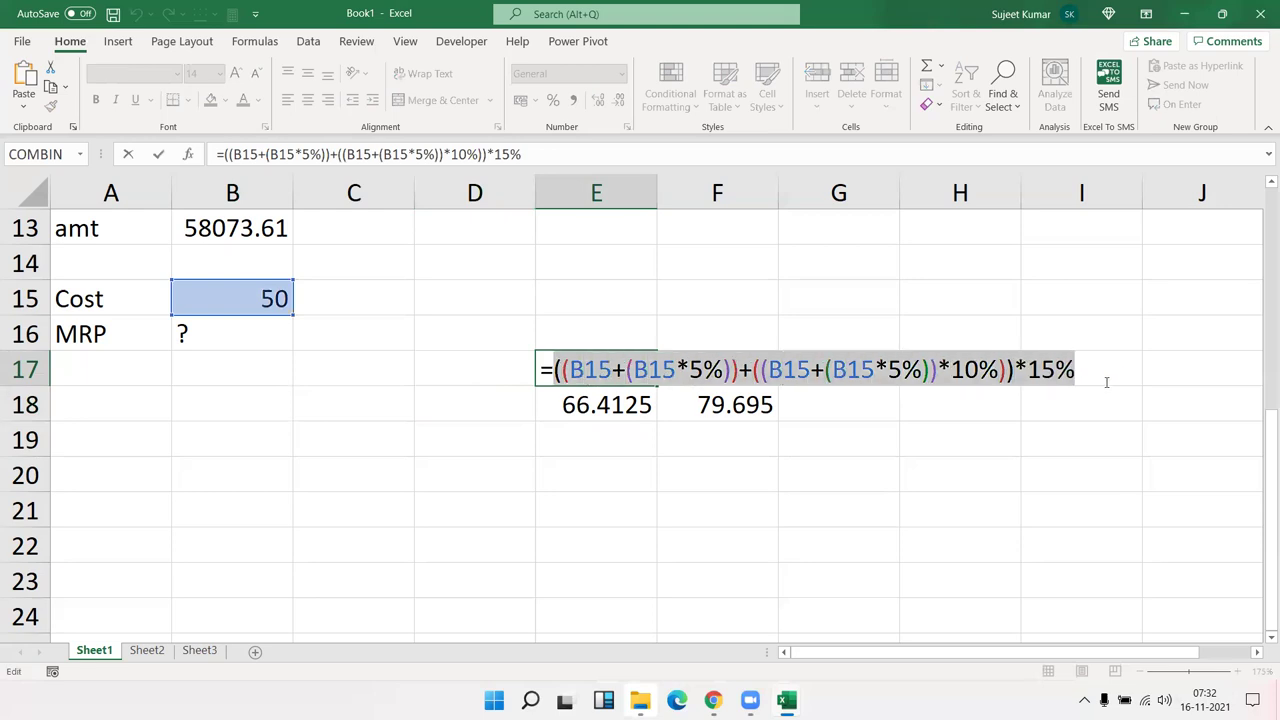
{"action": "key", "text": "Escape"}
{"action": "double_click", "coordinate": [628, 408]}
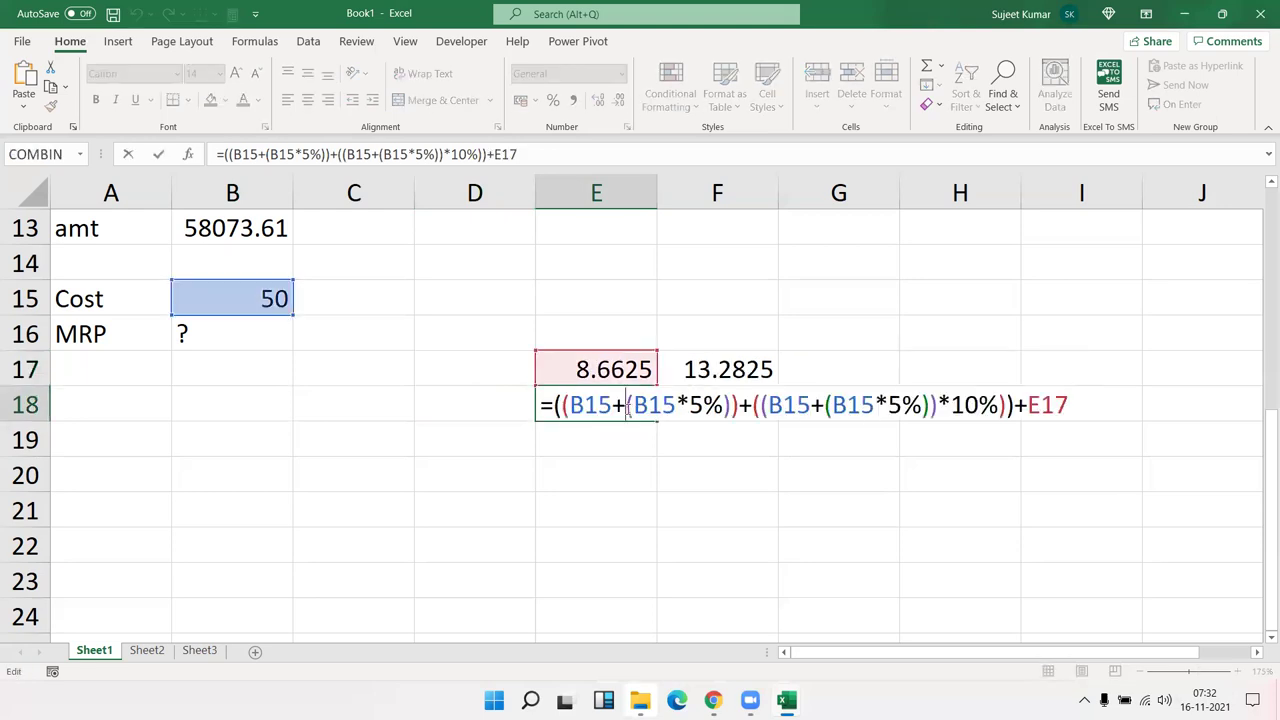
{"action": "double_click", "coordinate": [1035, 403]}
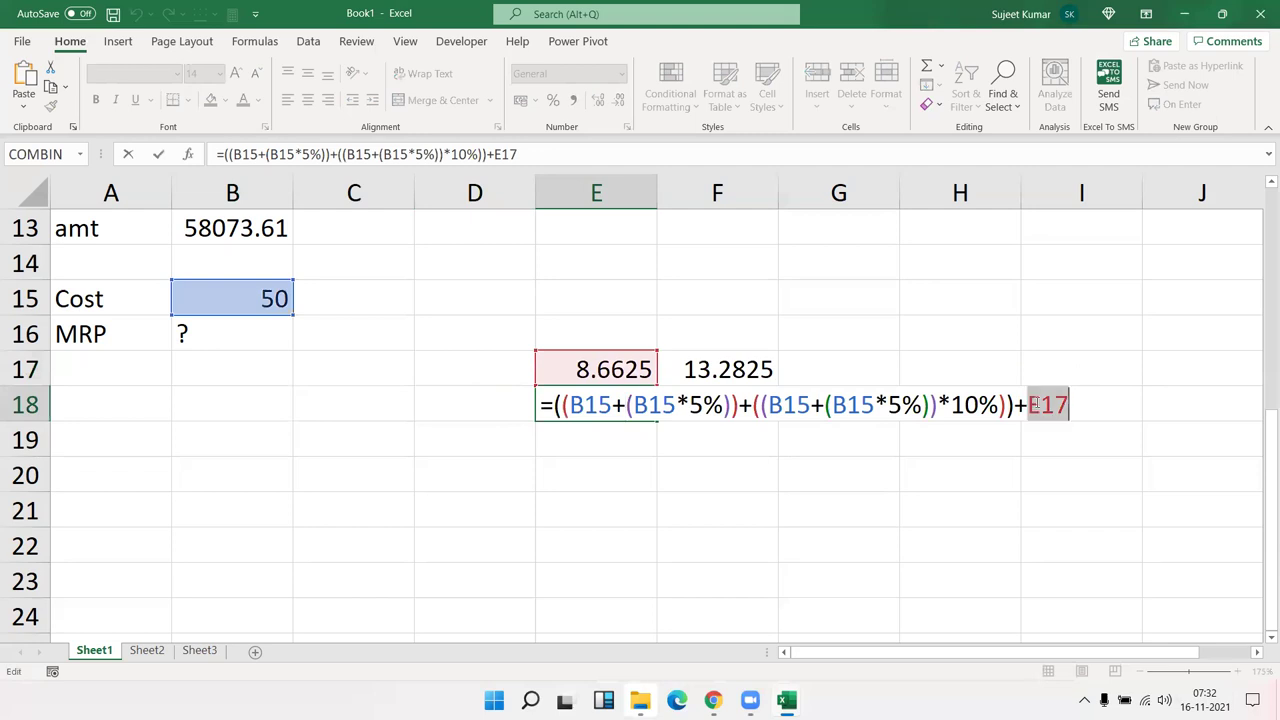
{"action": "type", "text": "()"}
{"action": "key", "text": "Left"}
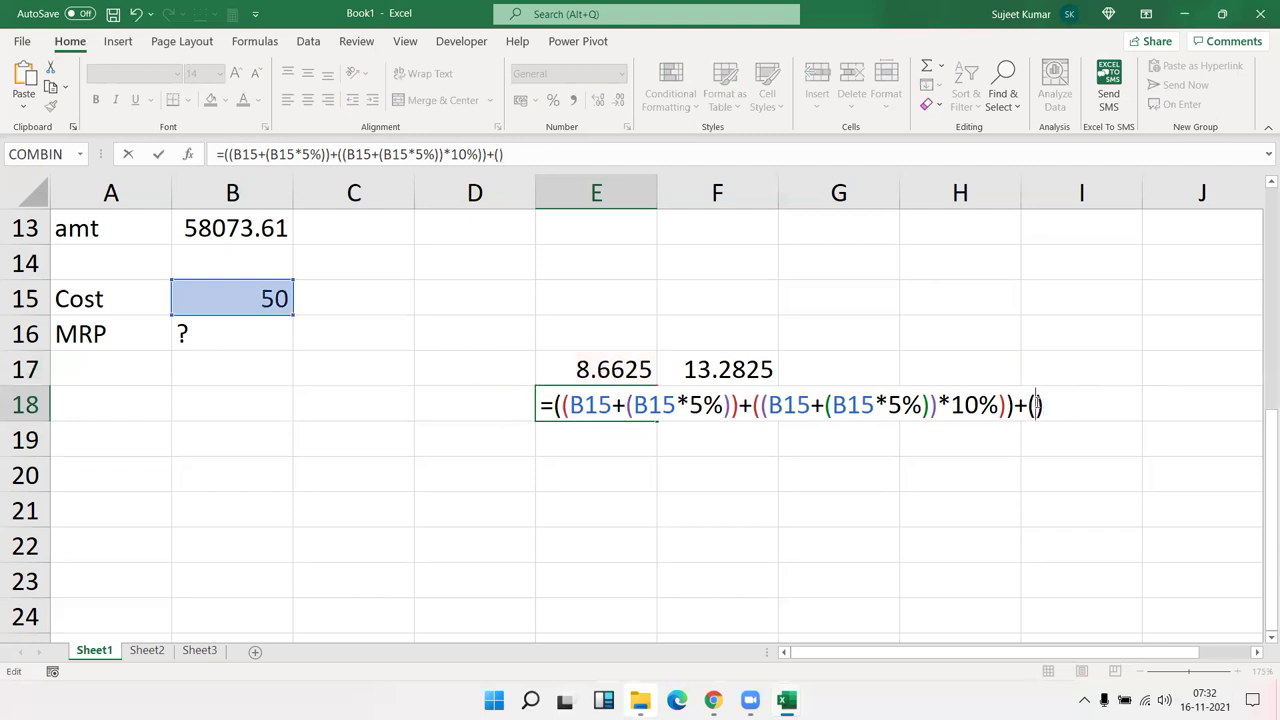
{"action": "key", "text": "ctrl+v"}
{"action": "key", "text": "Return"}
Step: Clear helper cell E17 and select E18's full expanded expression for copying
{"action": "key", "text": "Up"}
{"action": "key", "text": "Up"}
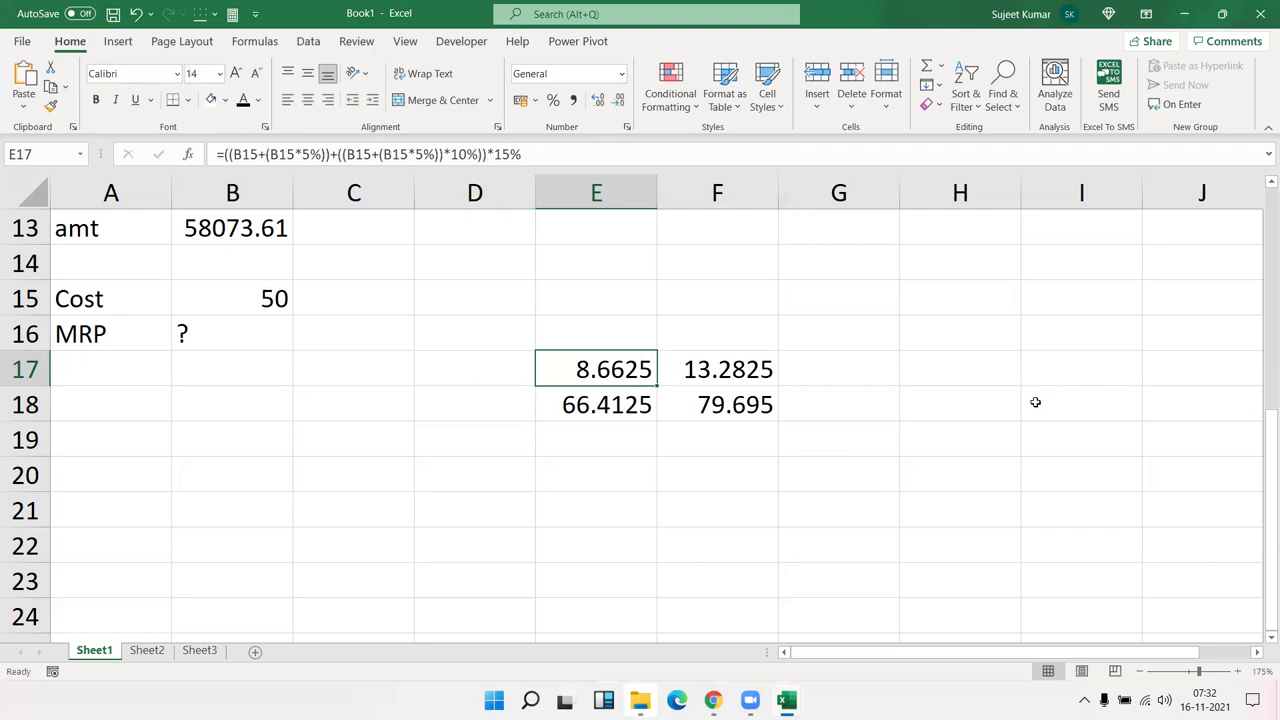
{"action": "key", "text": "Delete"}
{"action": "double_click", "coordinate": [645, 408]}
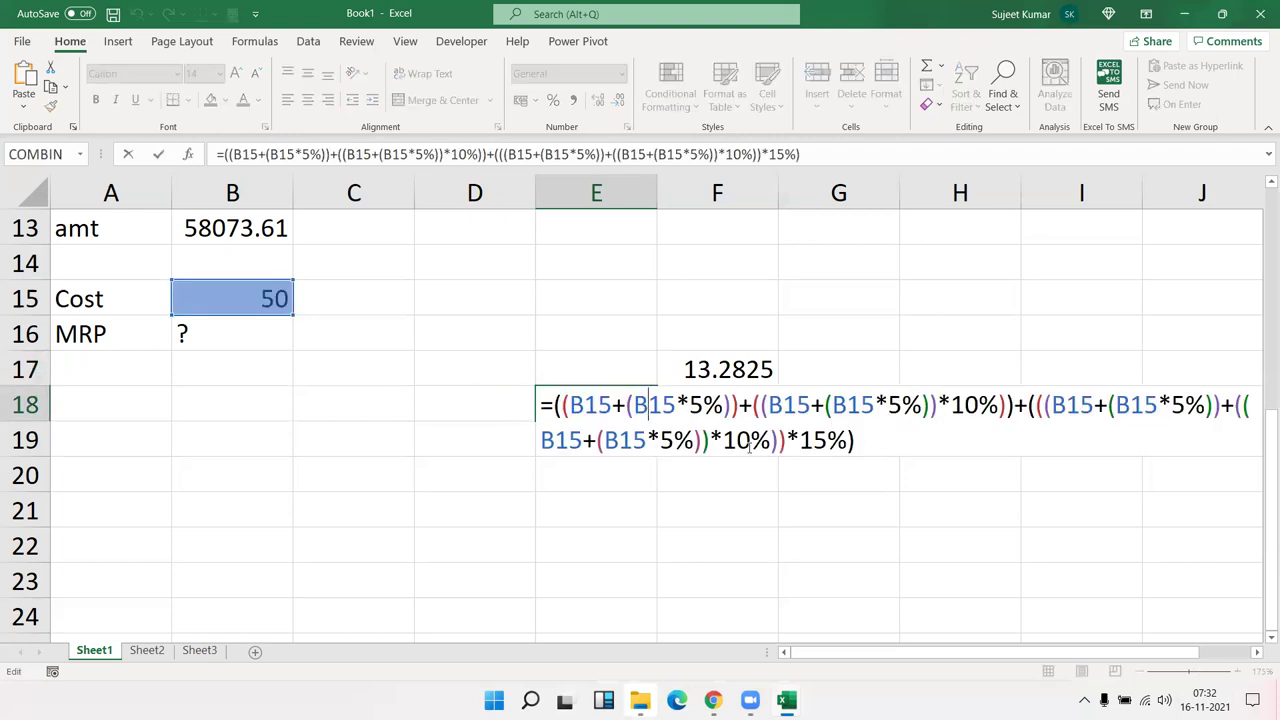
{"action": "mouse_move", "coordinate": [856, 440]}
{"action": "left_mouse_down"}
{"action": "mouse_move", "coordinate": [624, 435]}
{"action": "mouse_move", "coordinate": [557, 418]}
{"action": "left_mouse_up"}
{"action": "key", "text": "ctrl+c"}
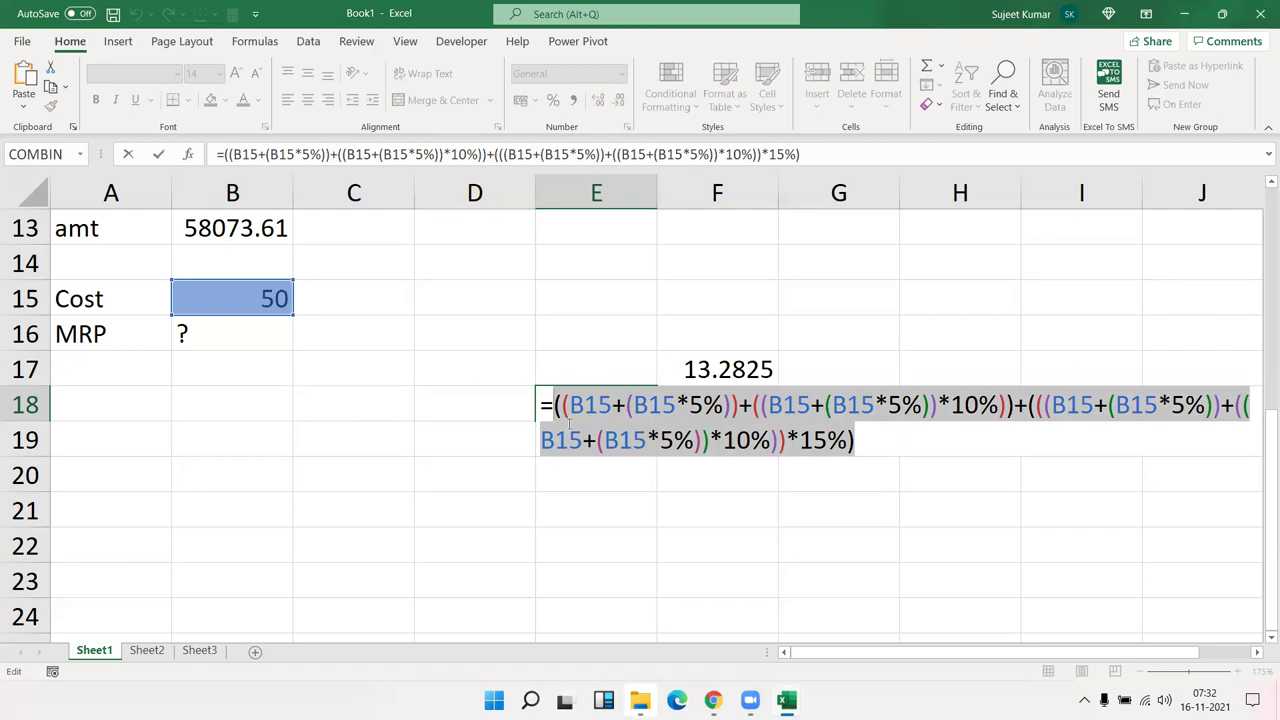
Step: Replace the E18 reference in F17's formula with E18's bracketed expression
{"action": "key", "text": "Escape"}
{"action": "left_click", "coordinate": [733, 365]}
{"action": "double_click", "coordinate": [733, 365]}
{"action": "double_click", "coordinate": [716, 369]}
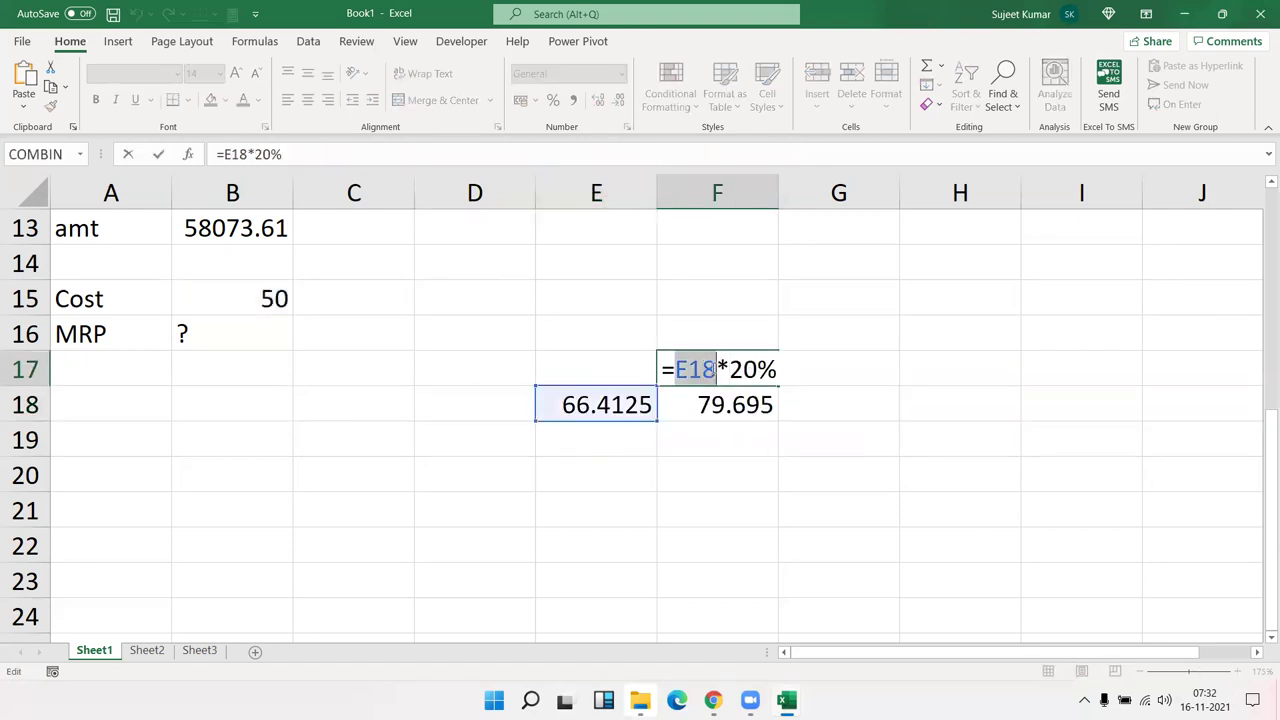
{"action": "type", "text": "()"}
{"action": "key", "text": "Left"}
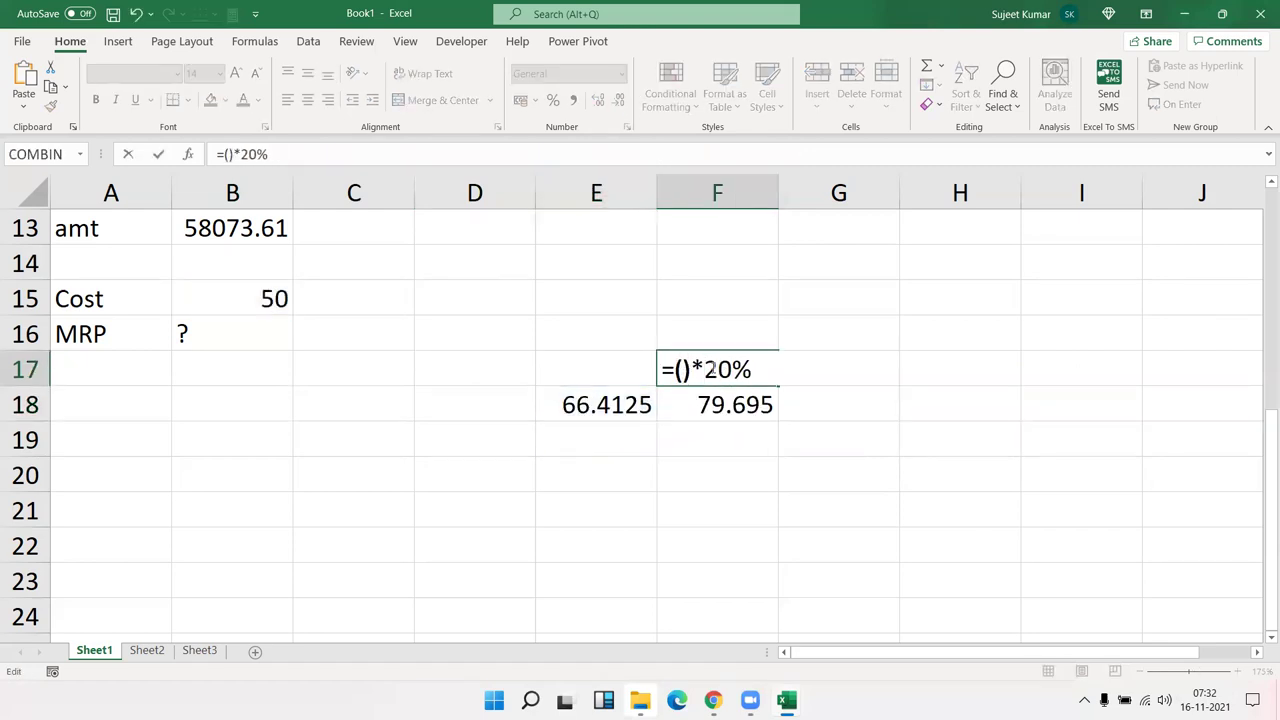
{"action": "key", "text": "ctrl+v"}
{"action": "key", "text": "Return"}
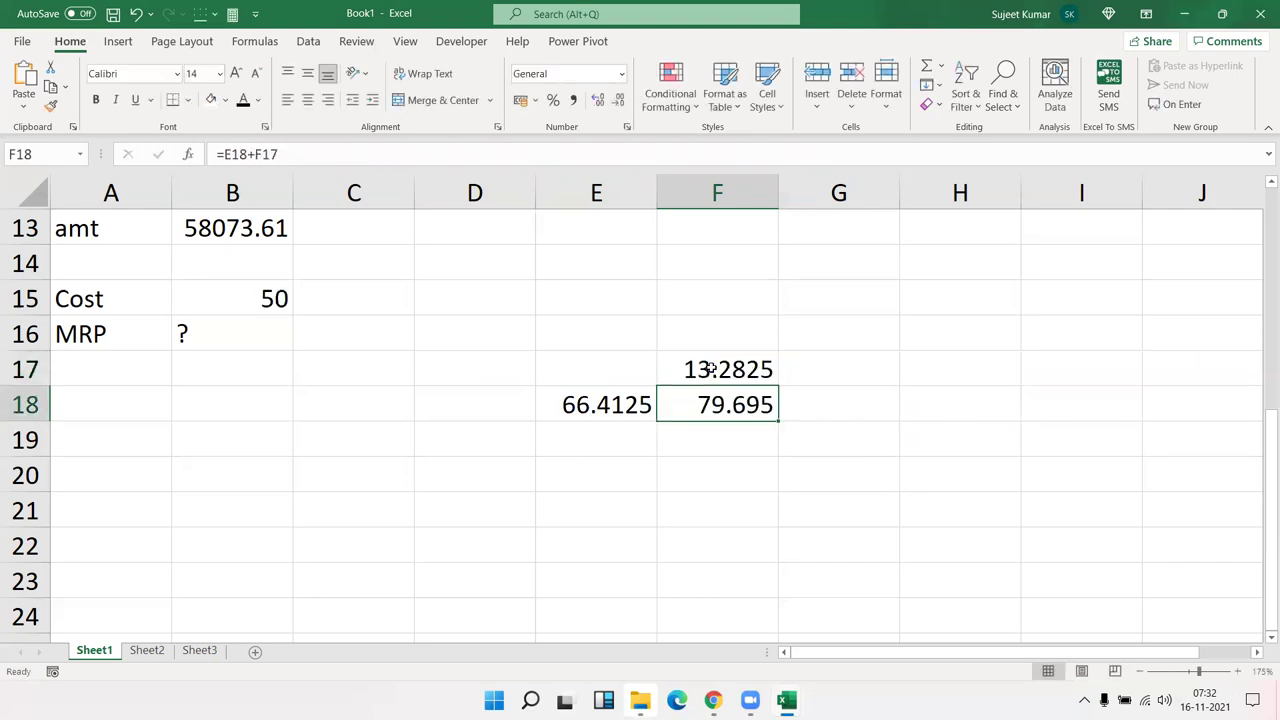
Step: Replace the E18 reference in F18's formula with E18's bracketed expression
{"action": "double_click", "coordinate": [744, 405]}
{"action": "left_click", "coordinate": [702, 404]}
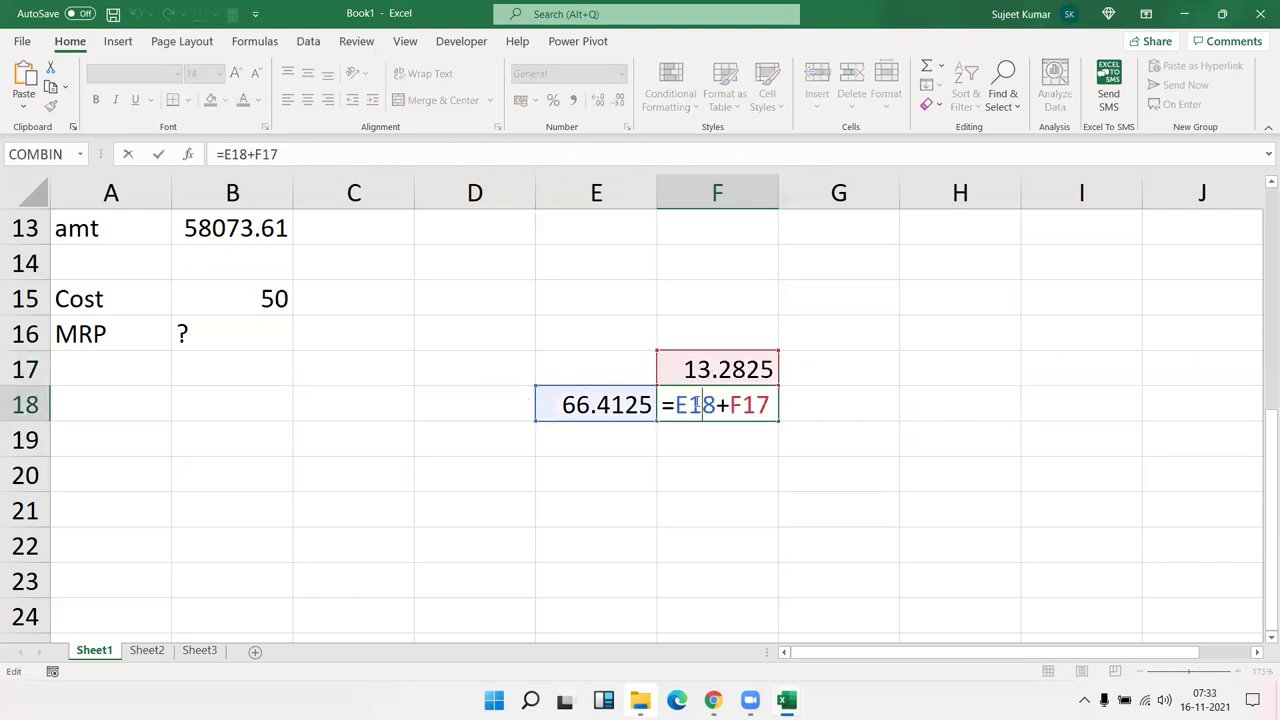
{"action": "double_click", "coordinate": [698, 404]}
{"action": "type", "text": "()"}
{"action": "key", "text": "Left"}
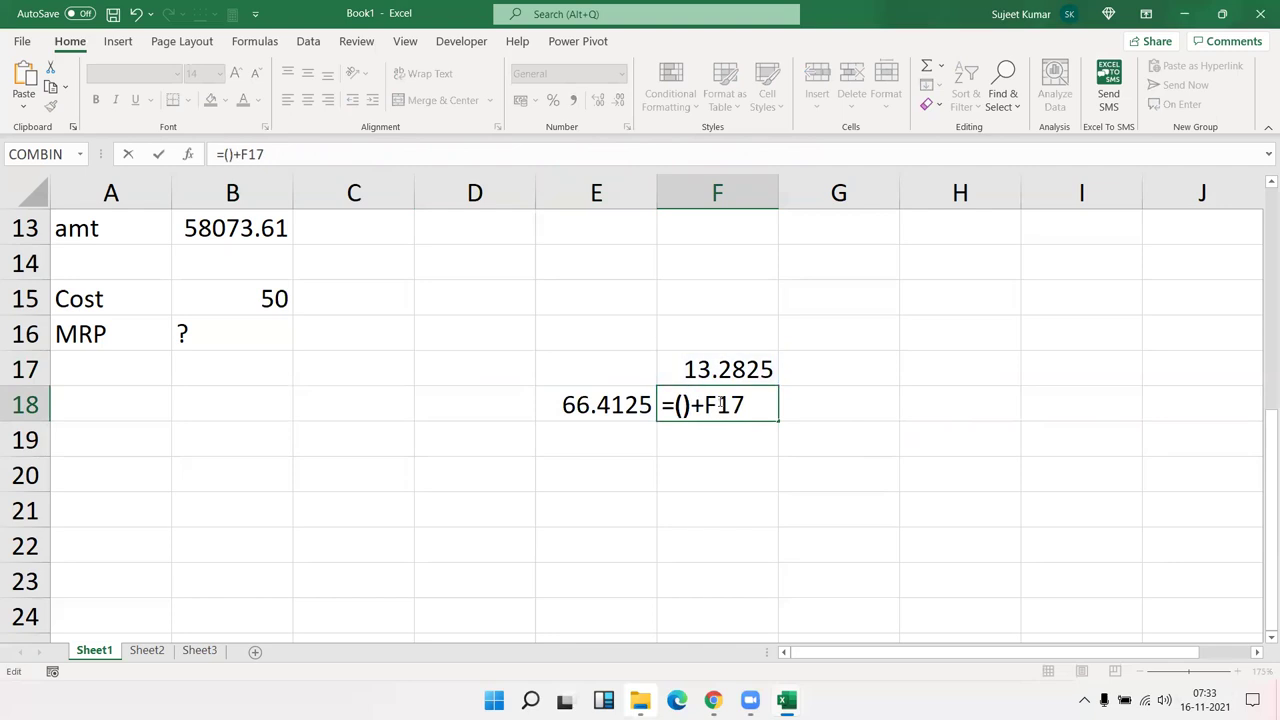
{"action": "key", "text": "ctrl+v"}
{"action": "key", "text": "Return"}
Step: Copy F17's full expanded expression for reuse in F18
{"action": "key", "text": "Up"}
{"action": "key", "text": "Left"}
{"action": "key", "text": "Up"}
{"action": "key", "text": "Right"}
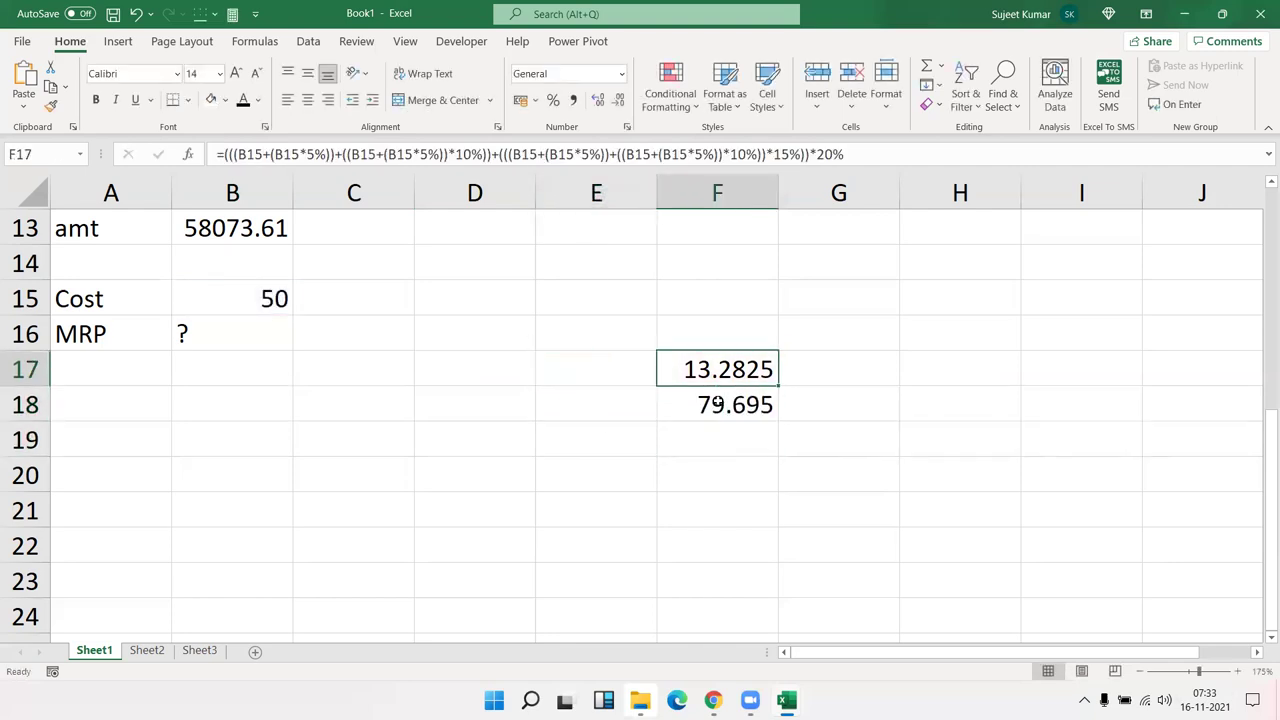
{"action": "double_click", "coordinate": [712, 360]}
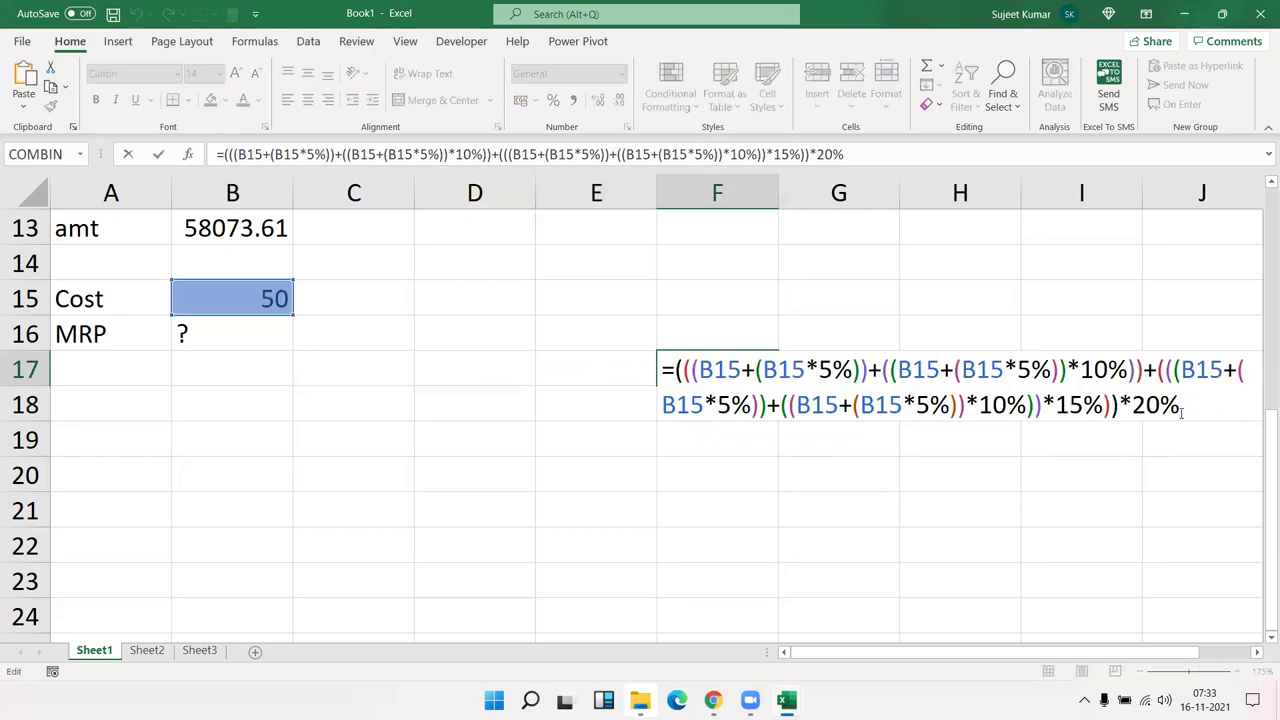
{"action": "left_click_drag", "start_coordinate": [1182, 412], "coordinate": [668, 368]}
{"action": "key", "text": "ctrl+c"}
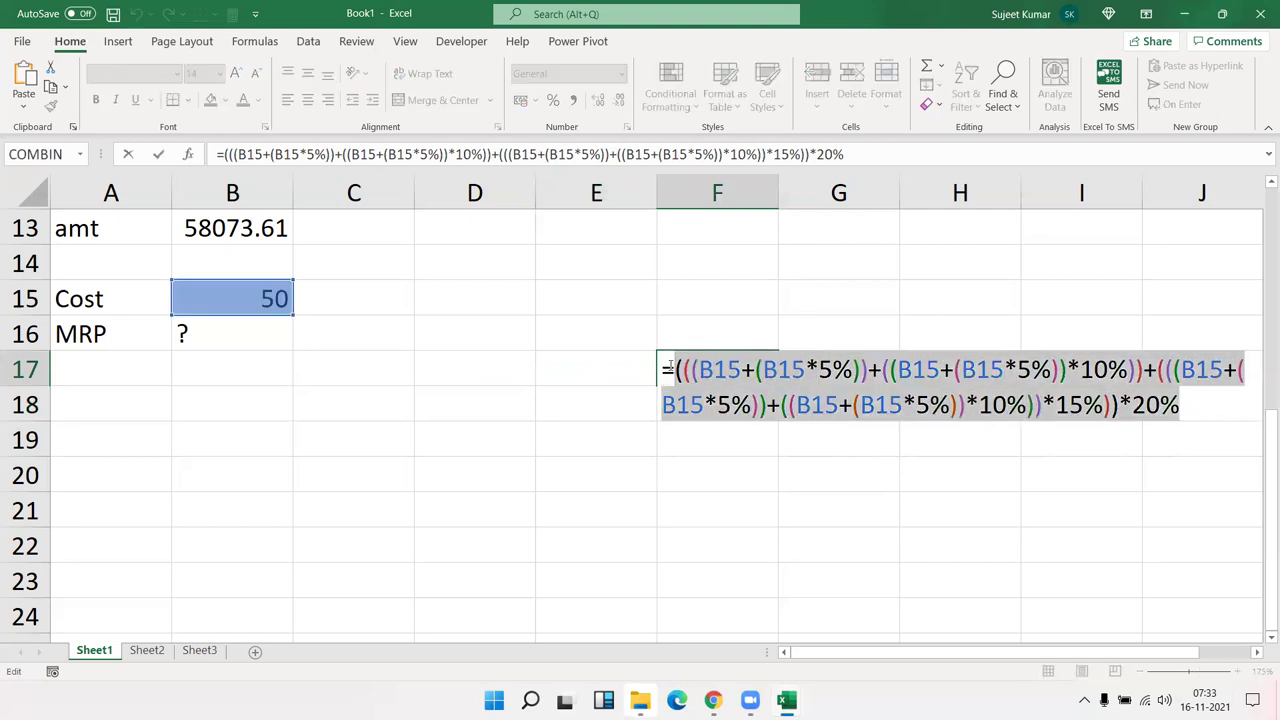
{"action": "key", "text": "Escape"}
Step: Substitute F17's bracketed expression times 20% into F18, giving 79.695, and clear F17
{"action": "left_click", "coordinate": [689, 400]}
{"action": "double_click", "coordinate": [699, 404]}
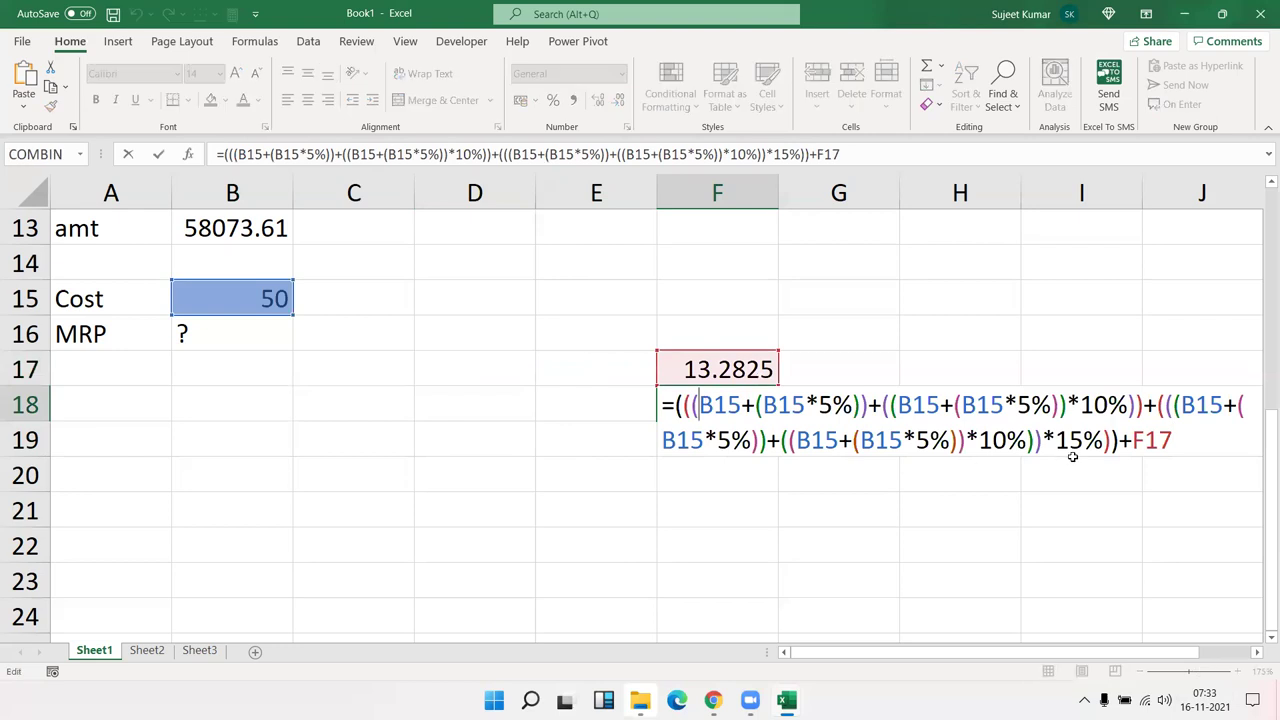
{"action": "double_click", "coordinate": [1158, 440]}
{"action": "type", "text": "()"}
{"action": "key", "text": "Left"}
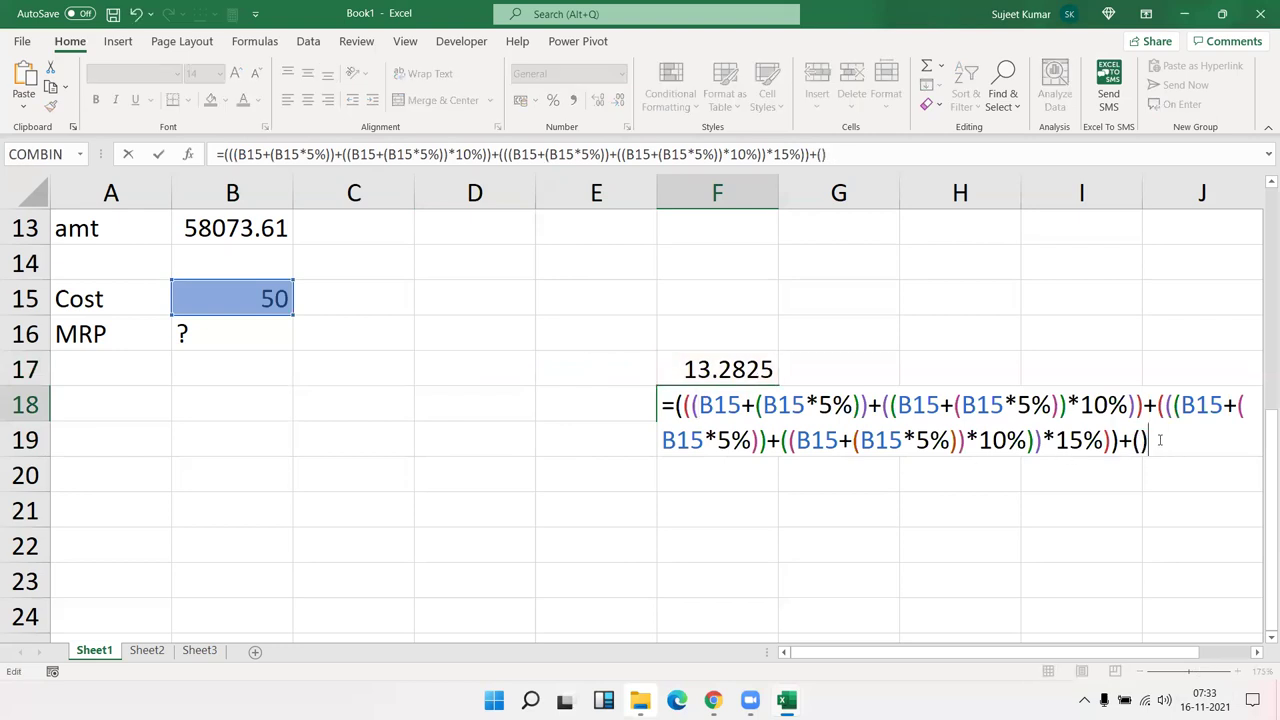
{"action": "key", "text": "ctrl+v"}
{"action": "type", "text": "*20%"}
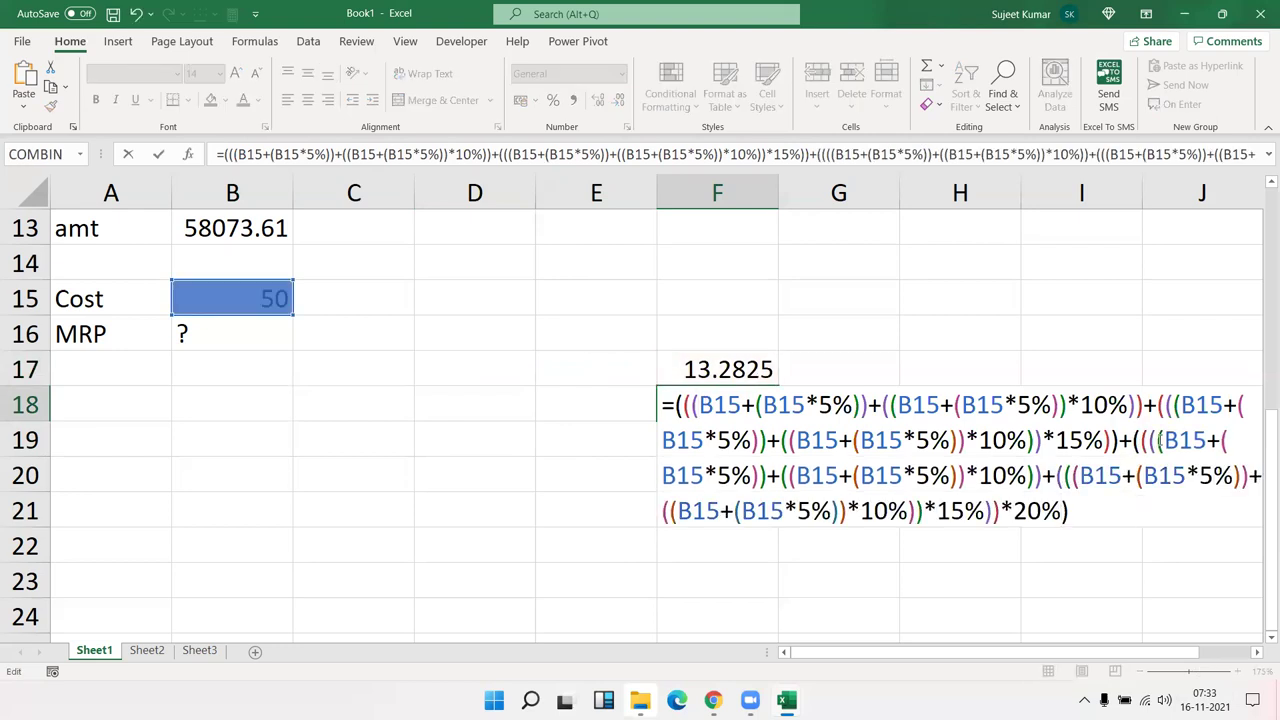
{"action": "key", "text": "Return"}
{"action": "key", "text": "Up"}
{"action": "key", "text": "Up"}
{"action": "key", "text": "Delete"}
{"action": "key", "text": "Down"}
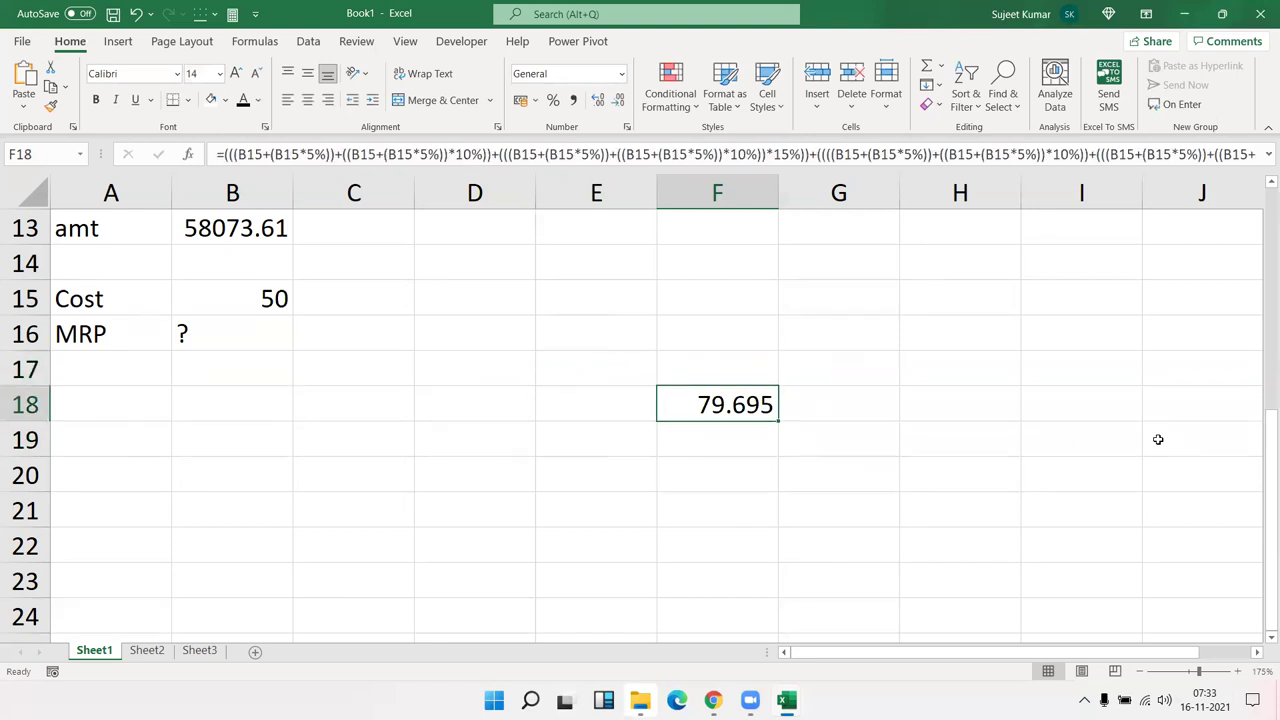
Step: Move F18's nested markup formula into MRP cell B16, showing 79.695, and review it
{"action": "key", "text": "ctrl+c"}
{"action": "key", "text": "Left"}
{"action": "key", "text": "Left"}
{"action": "key", "text": "Left"}
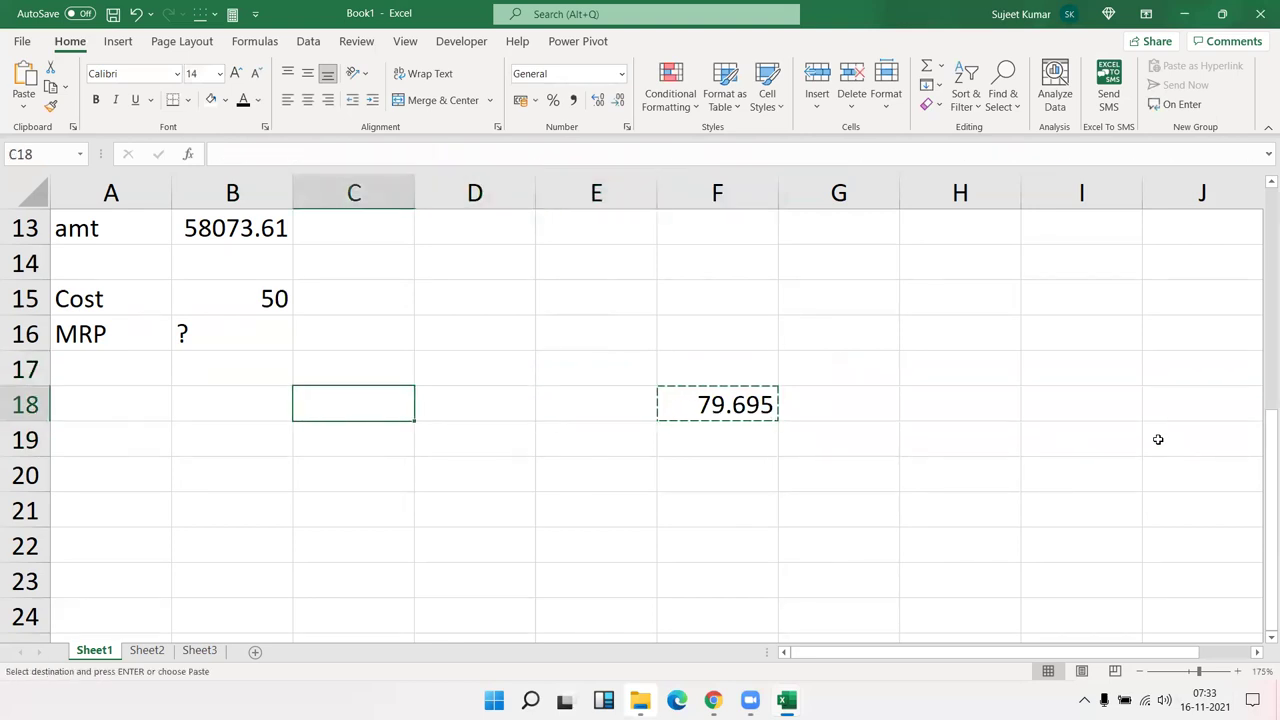
{"action": "key", "text": "Left"}
{"action": "key", "text": "Up"}
{"action": "key", "text": "Up"}
{"action": "key", "text": "Return"}
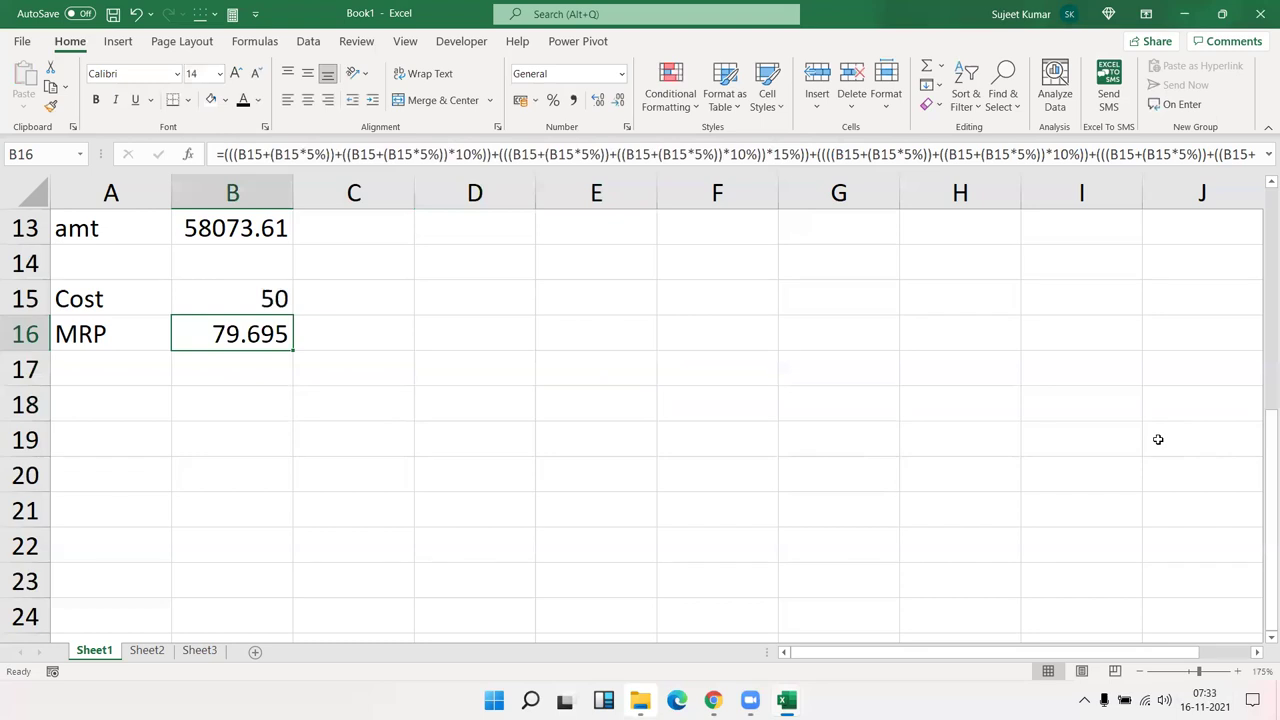
{"action": "key", "text": "F2"}
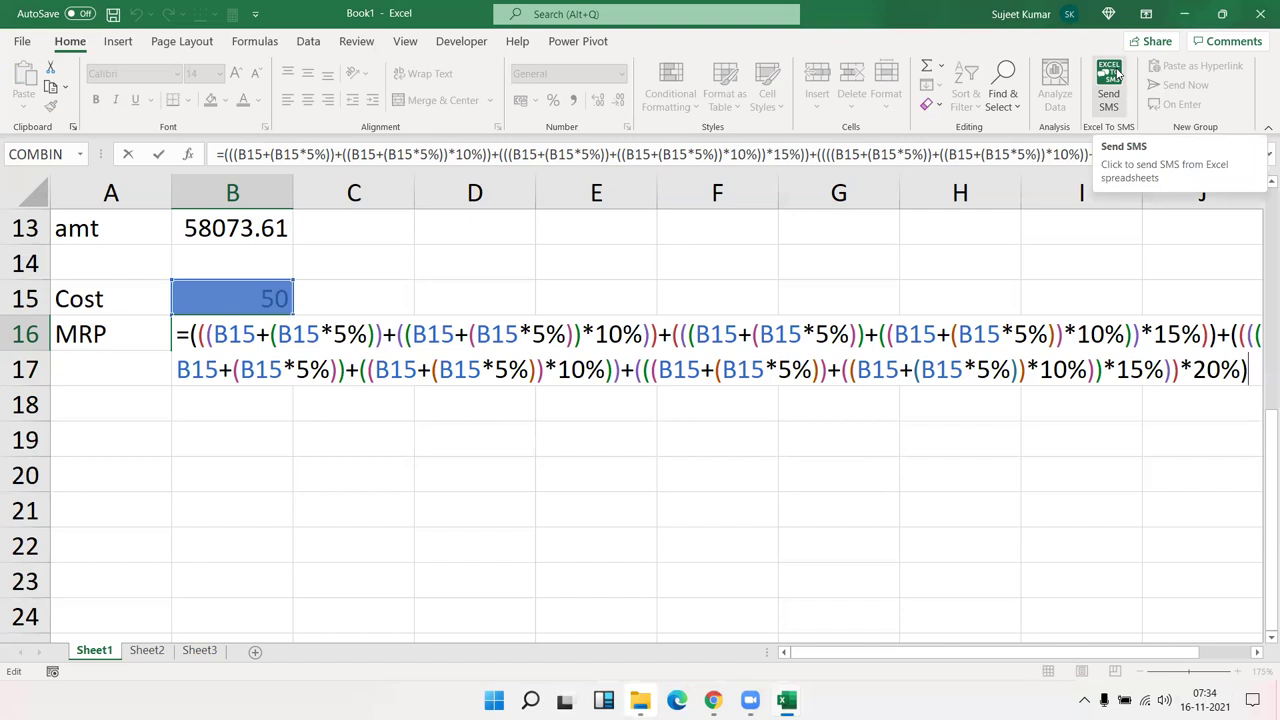
{"action": "key", "text": "Return"}
{"action": "key", "text": "Up"}
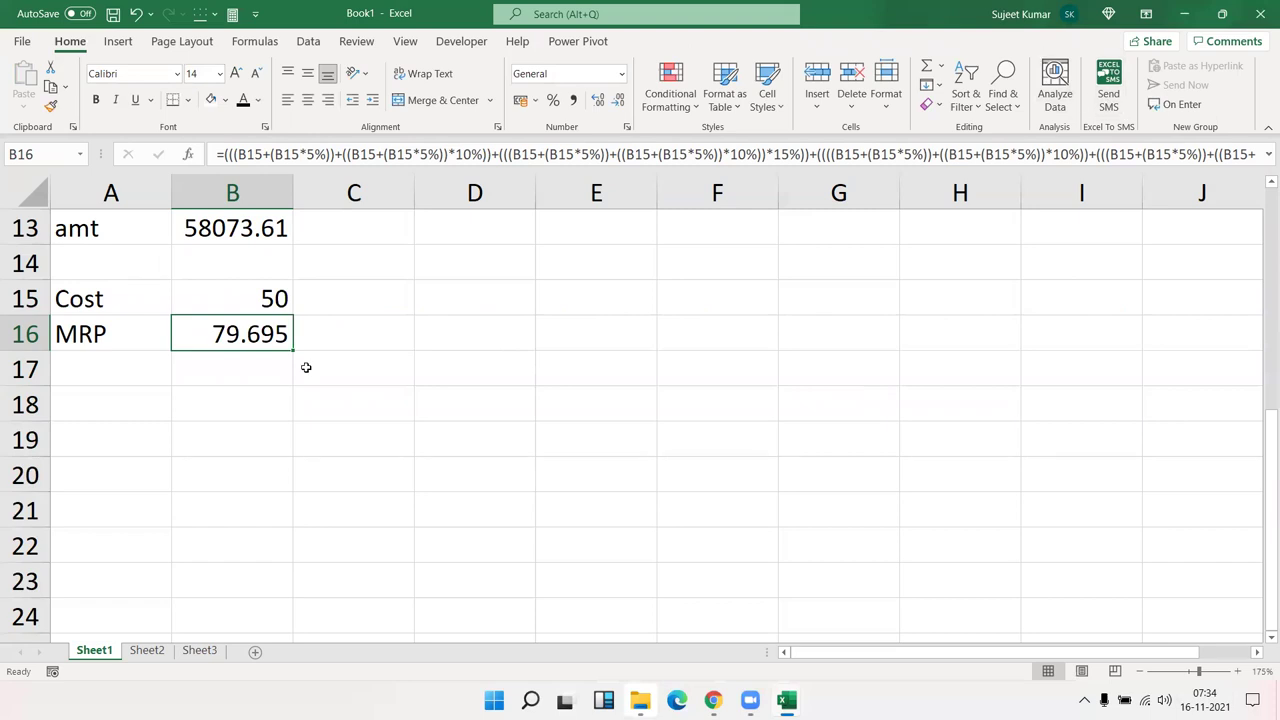
{"action": "scroll", "coordinate": [308, 364], "scroll_direction": "up", "scroll_amount": 4}
{"action": "scroll", "coordinate": [312, 360], "scroll_direction": "down", "scroll_amount": 5}
{"action": "scroll", "coordinate": [312, 360], "scroll_direction": "up", "scroll_amount": 5}
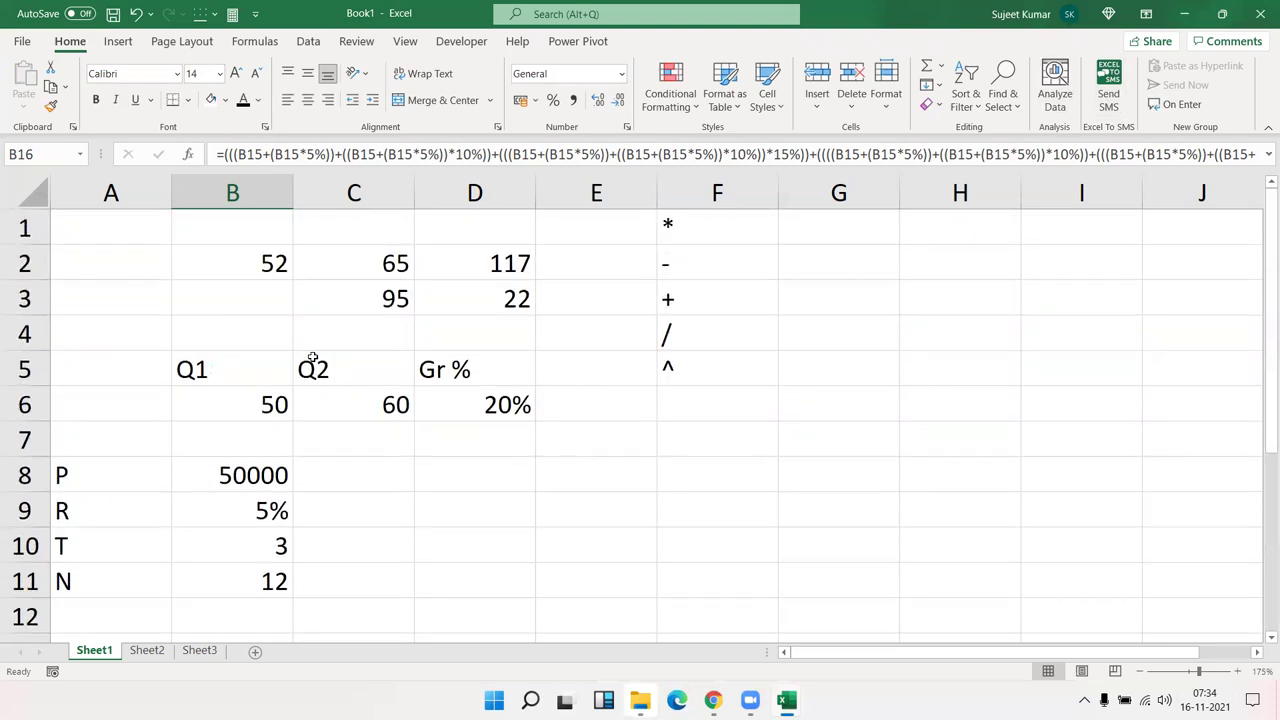